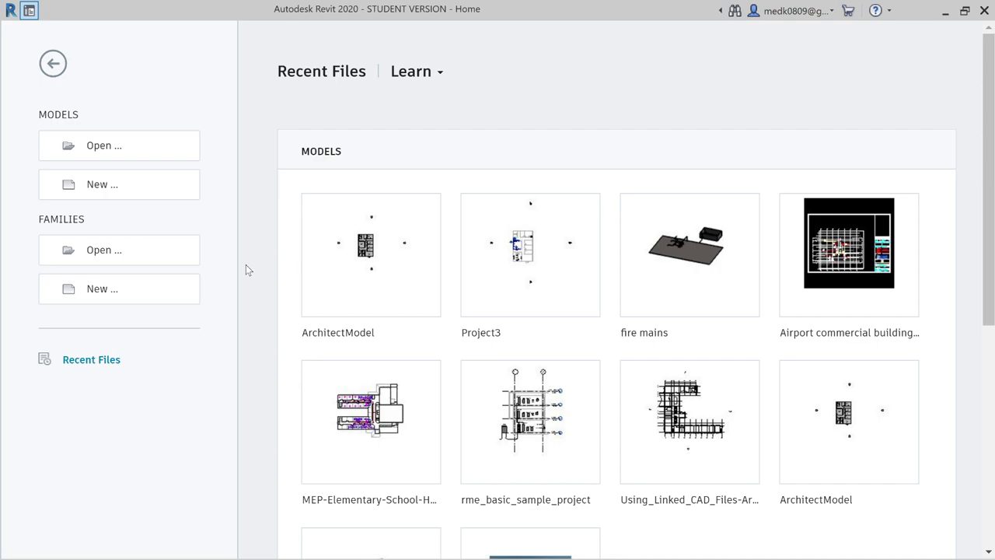
# Create a new project from the Systems-Default_Metric.rte template and widen the Project Browser
pyautogui.click(98, 187)
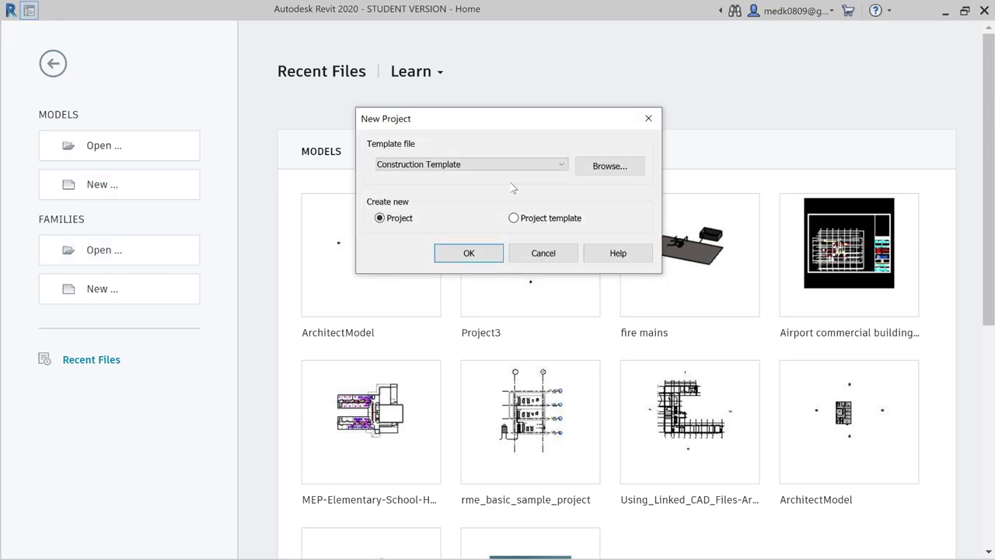
pyautogui.click(602, 163)
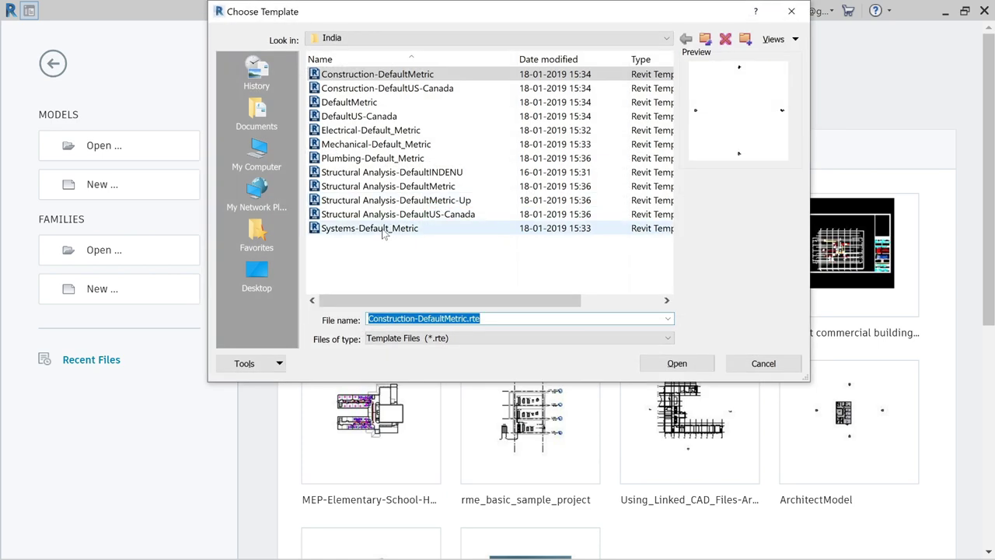
pyautogui.click(383, 230)
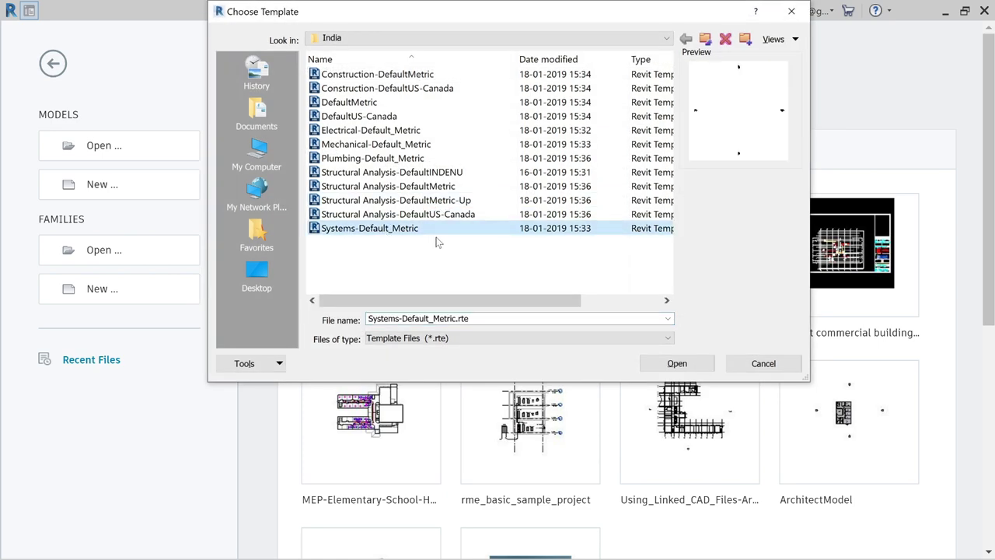
pyautogui.click(697, 365)
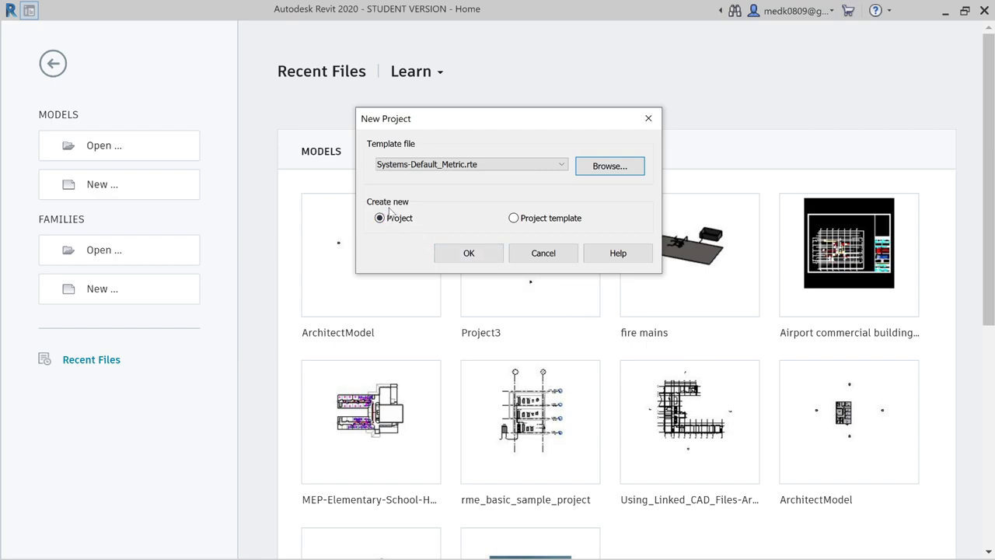
pyautogui.click(477, 252)
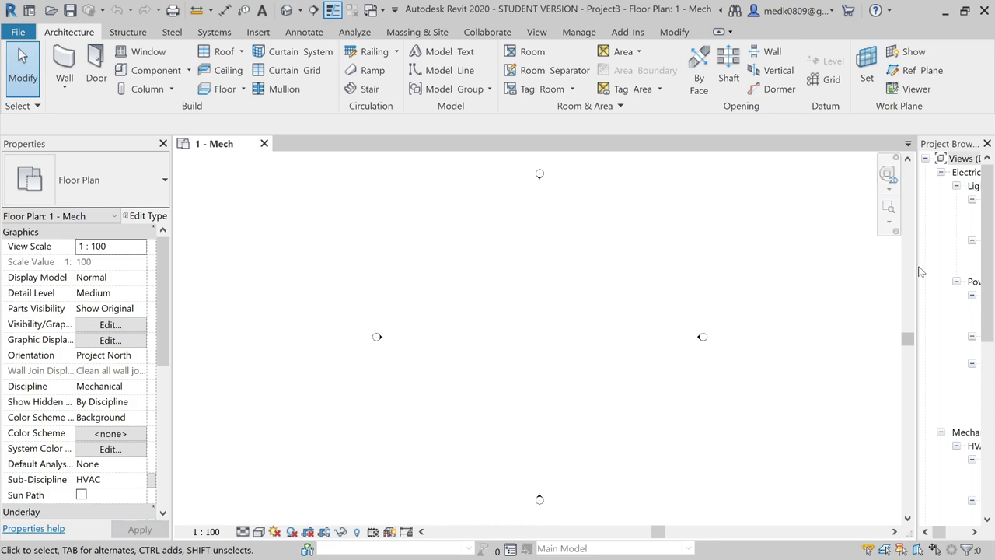
pyautogui.moveTo(916, 268); pyautogui.dragTo(790, 267)
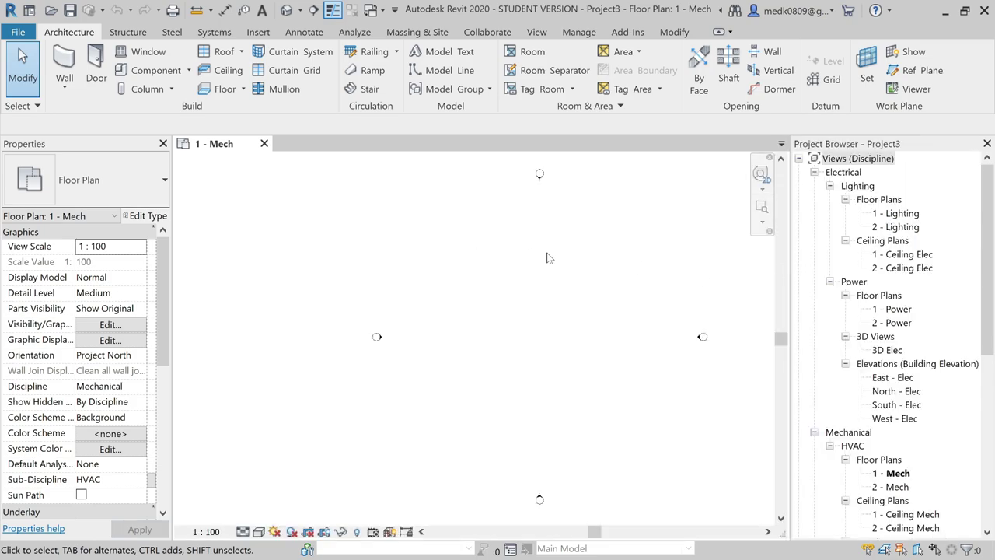
# Link ArchitectModel.rvt from the Desktop into the project with Auto - Origin to Origin positioning
pyautogui.scroll(2, 465, 289)
pyautogui.click(258, 32)
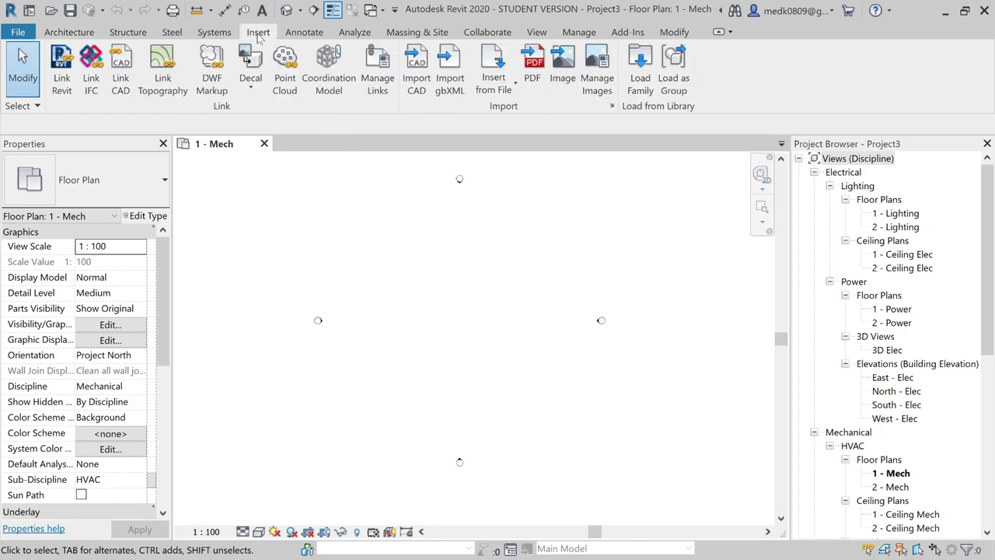
pyautogui.click(61, 74)
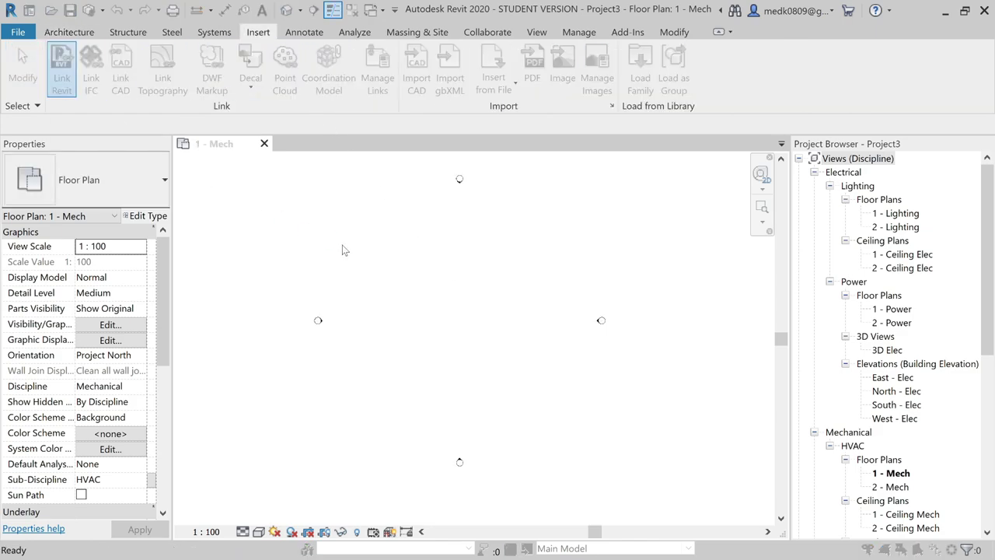
pyautogui.click(254, 350)
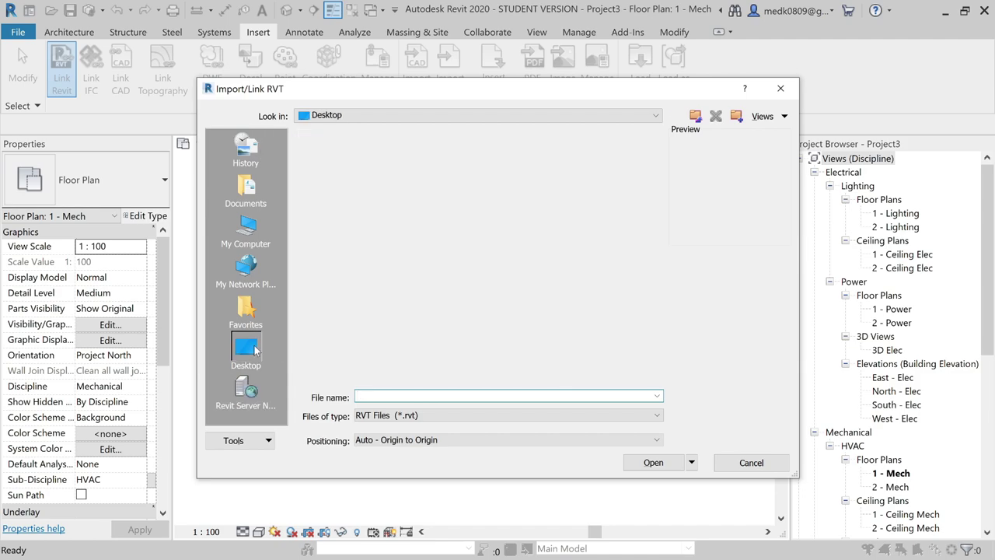
pyautogui.click(349, 223)
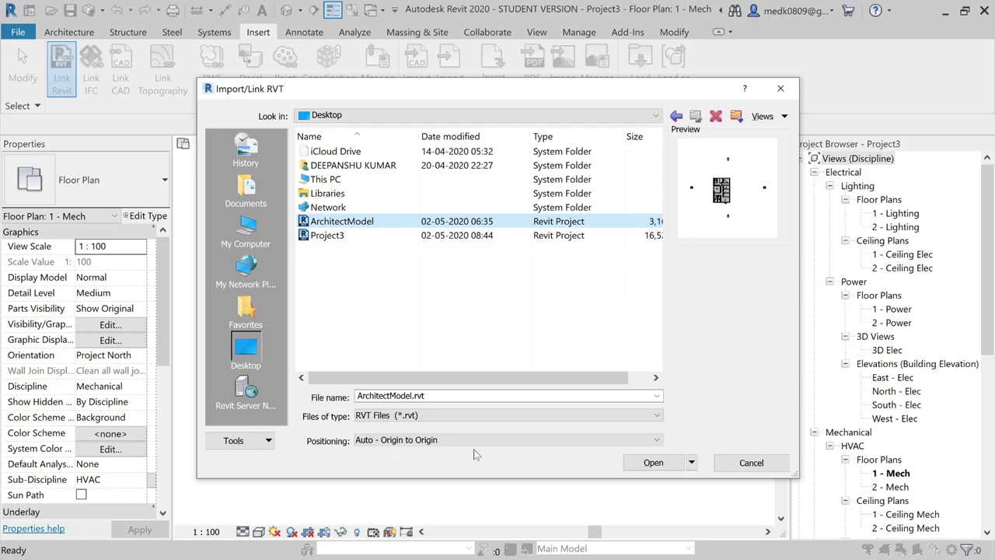
pyautogui.click(653, 463)
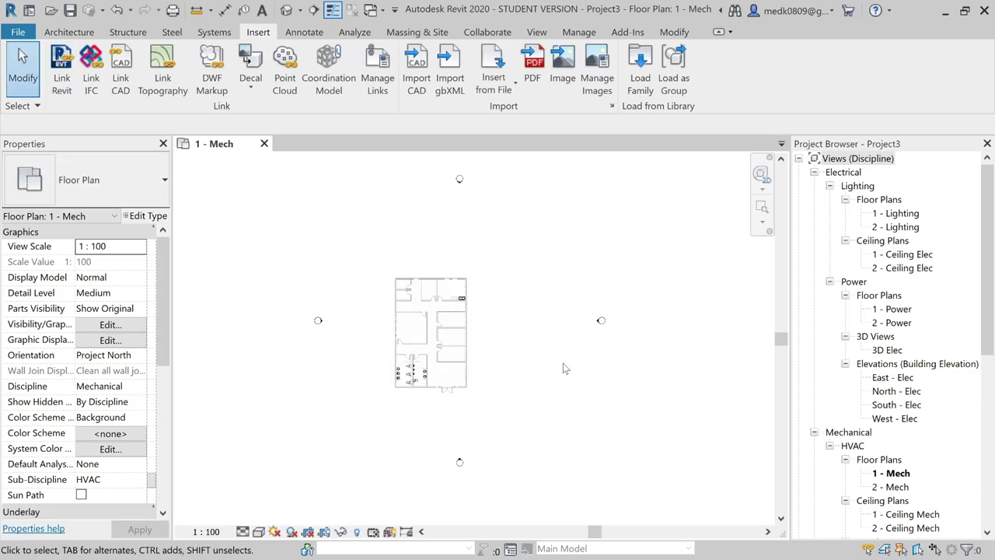
# Open the 1 - Ceiling Elec reflected ceiling plan and examine the ceiling grids of the linked model
pyautogui.scroll(3, 448, 356)
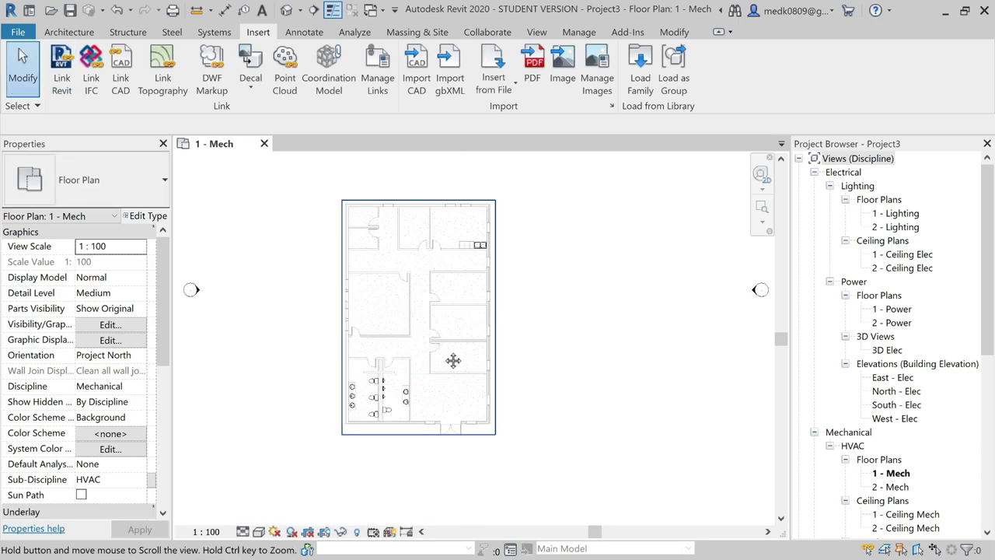
pyautogui.moveTo(454, 360); pyautogui.dragTo(505, 361, button='middle')
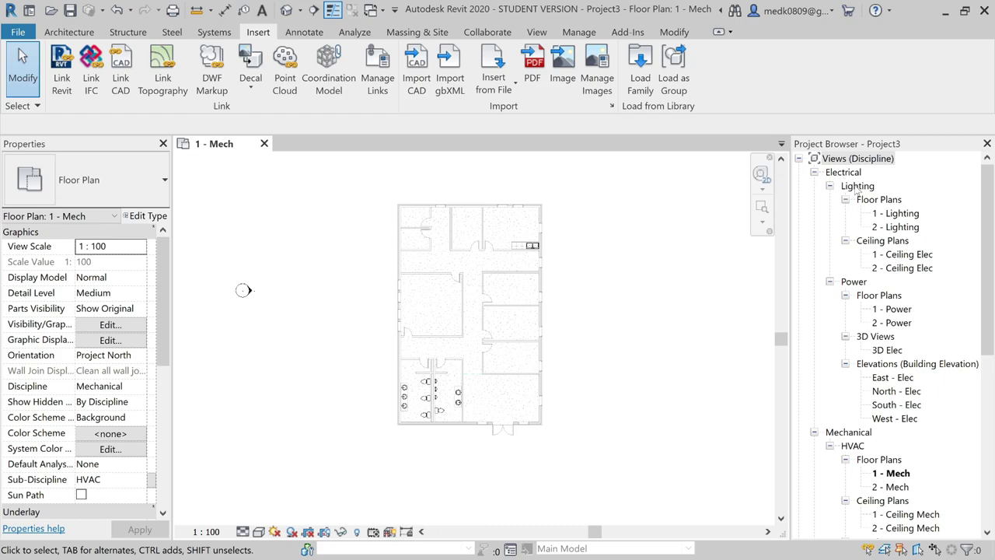
pyautogui.doubleClick(900, 256)
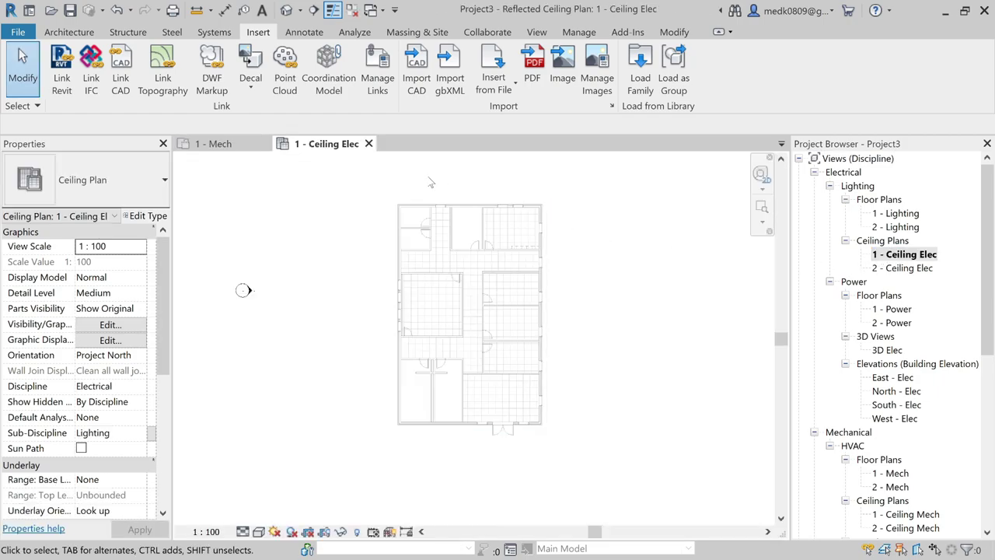
pyautogui.scroll(2, 542, 376)
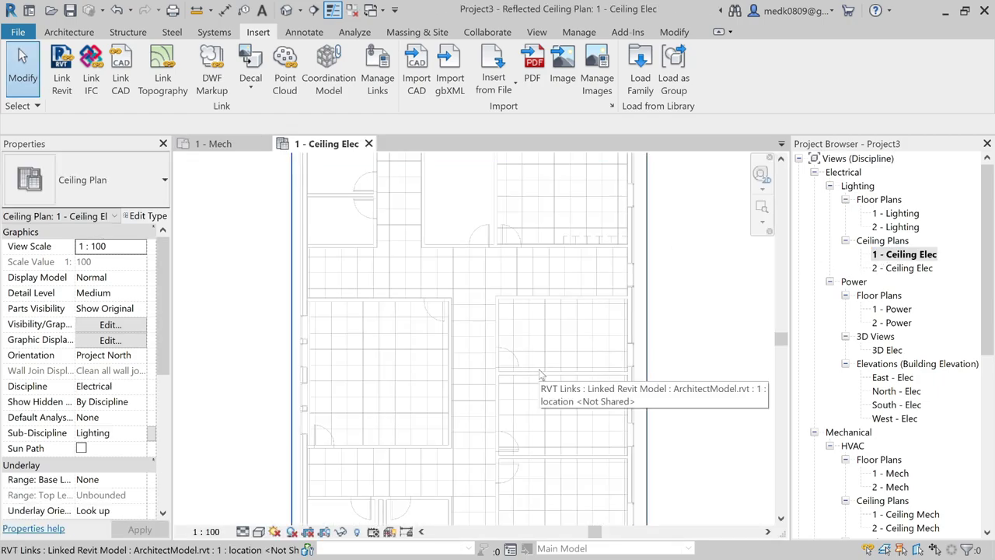
pyautogui.scroll(-3, 542, 375)
pyautogui.moveTo(520, 311); pyautogui.dragTo(504, 254, button='middle')
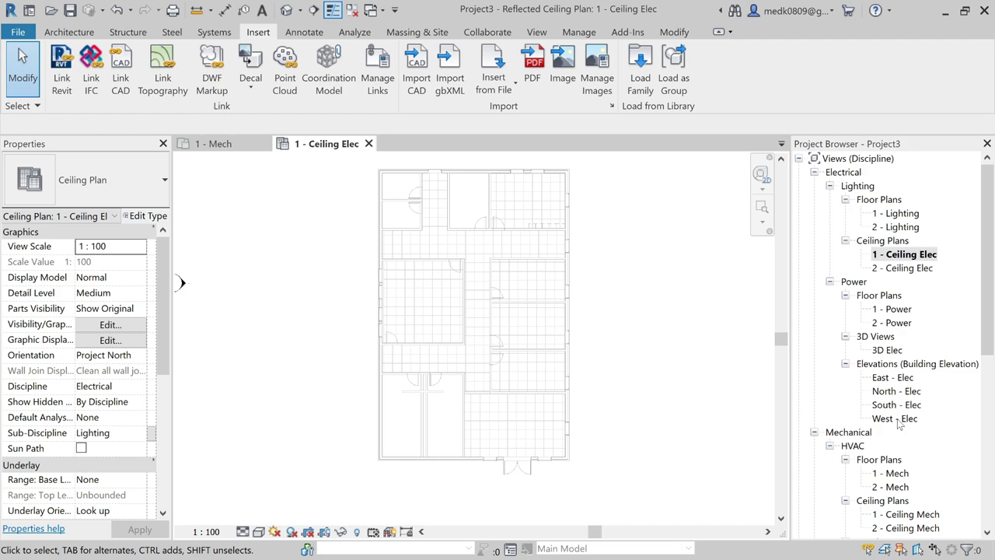
# Open the West - Elec elevation and compare the project levels with the levels of the linked model
pyautogui.doubleClick(896, 419)
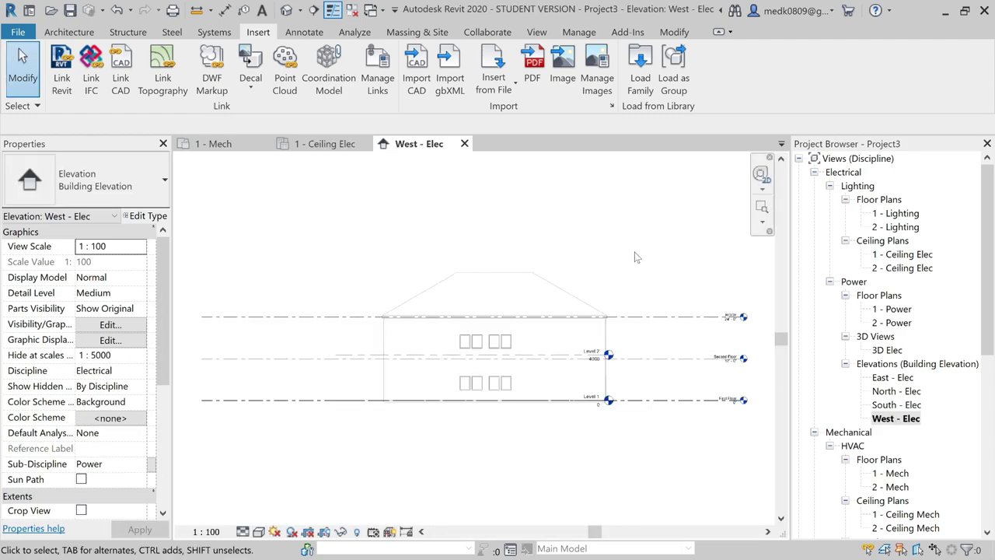
pyautogui.scroll(3, 692, 390)
pyautogui.scroll(3, 637, 384)
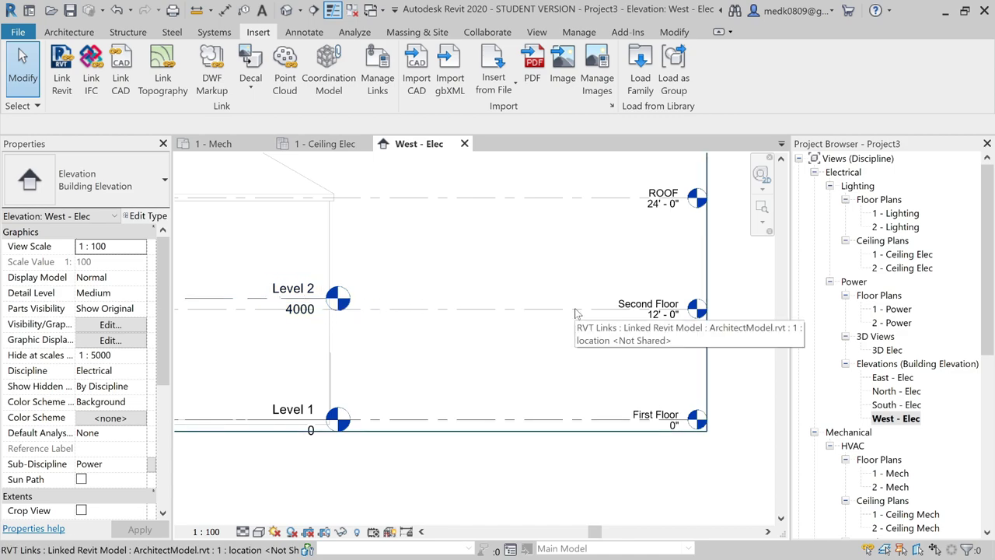
pyautogui.press('Escape')
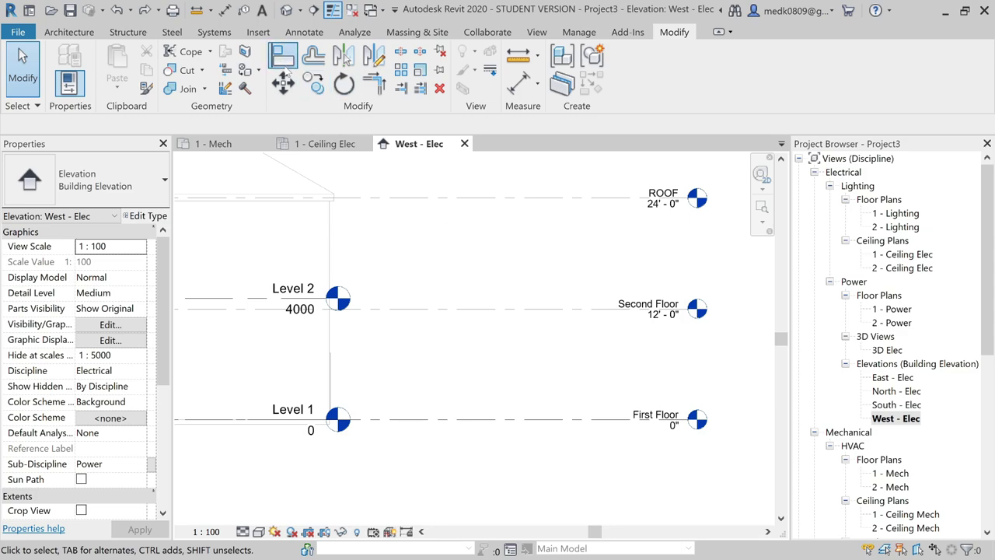
# Align Level 2 to the linked model's Second Floor level and lock the alignment
pyautogui.click(282, 56)
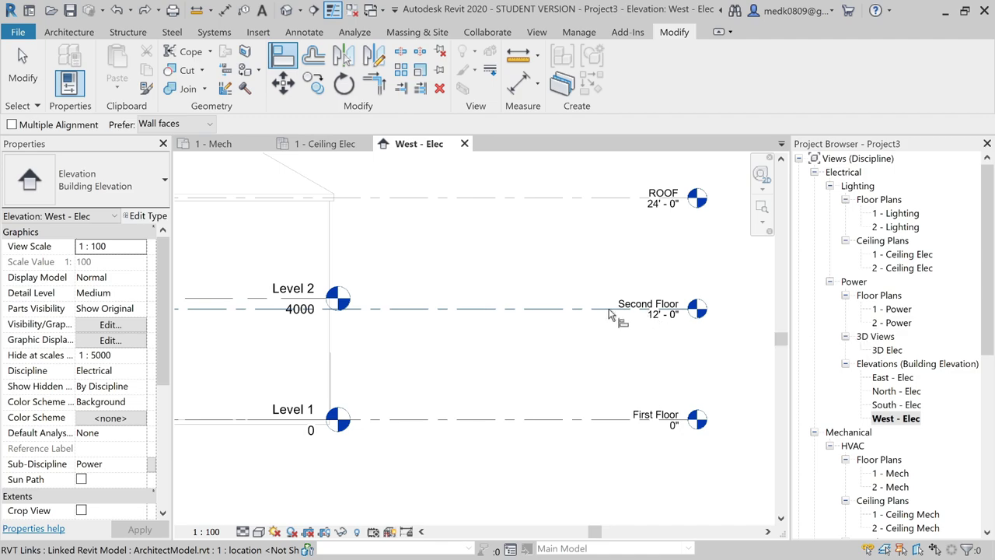
pyautogui.click(580, 311)
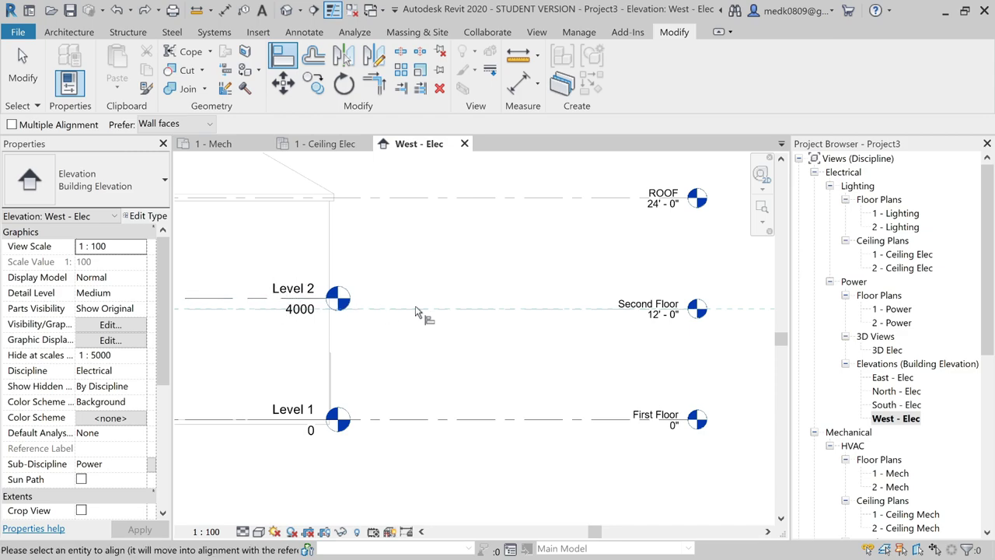
pyautogui.click(266, 300)
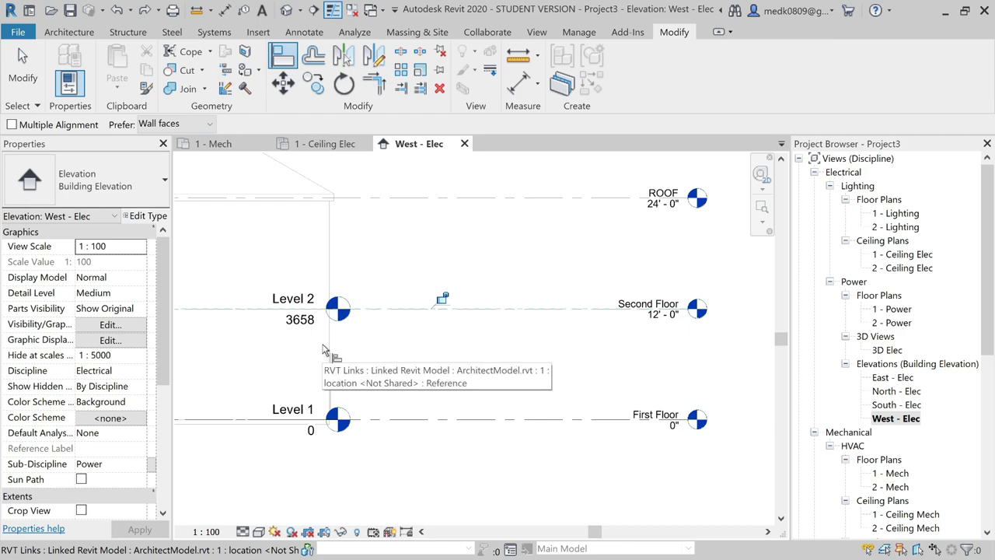
pyautogui.click(442, 298)
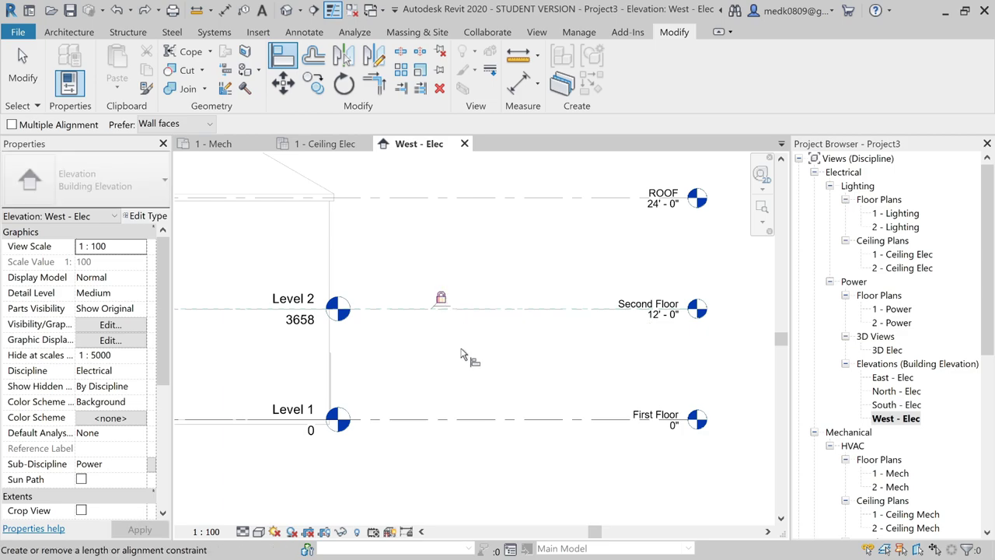
pyautogui.press('Escape')
pyautogui.press('Escape')
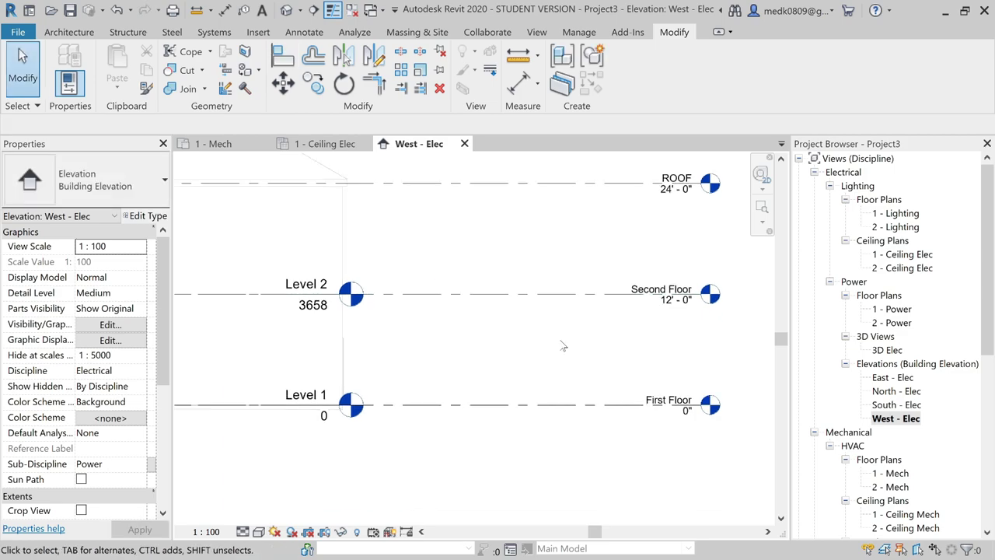
# Draw a horizontal reference plane across the building in the West - Elec elevation, about 2718 mm above Level 1
pyautogui.scroll(1, 564, 346)
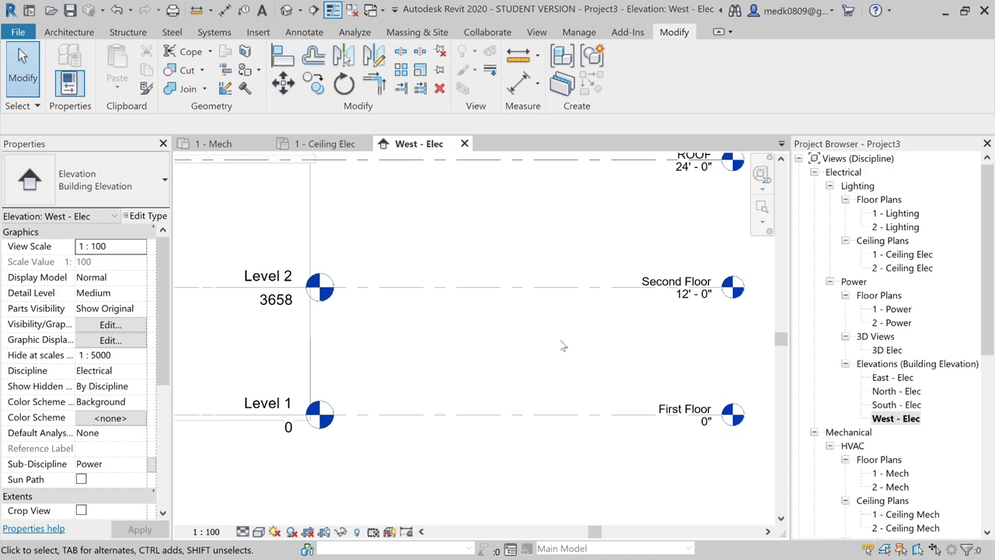
pyautogui.scroll(-2, 562, 345)
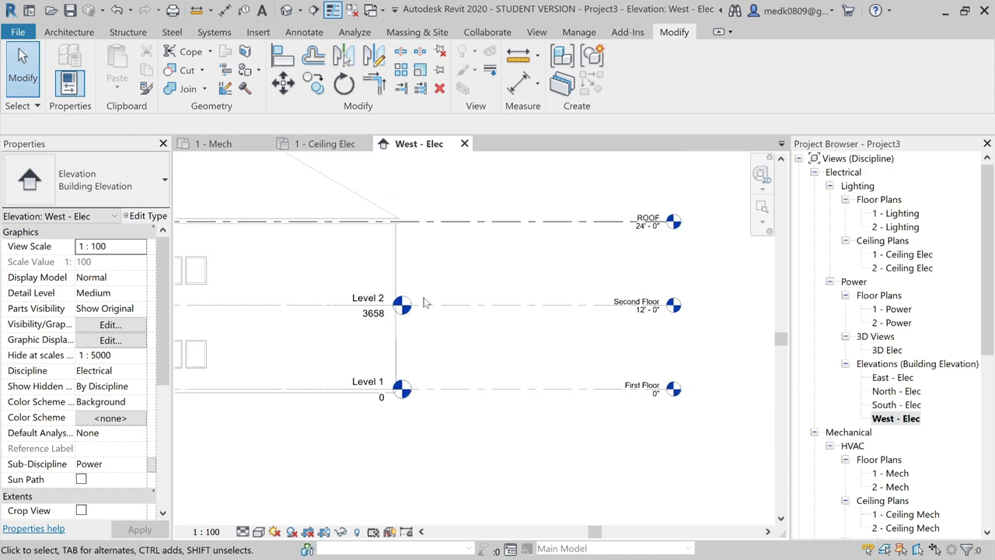
pyautogui.click(78, 33)
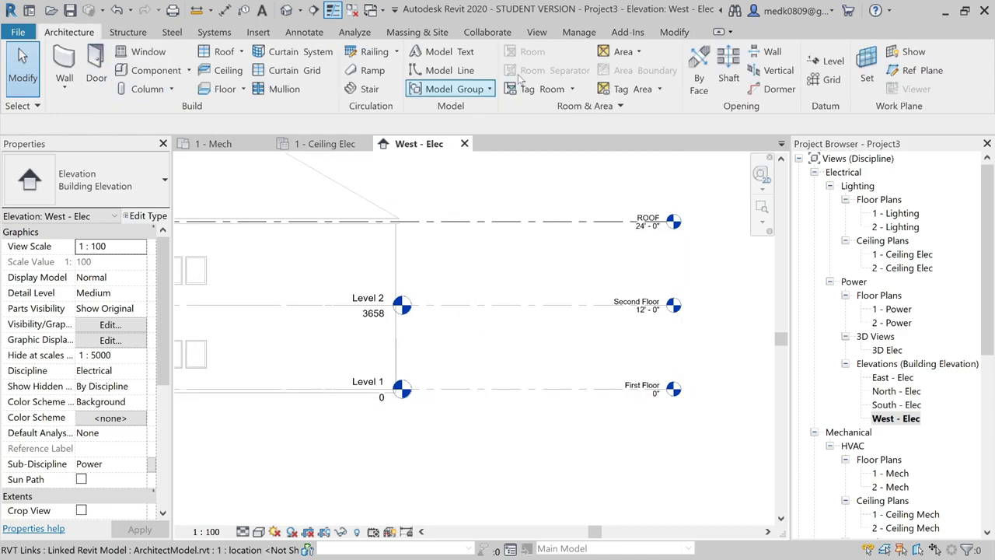
pyautogui.click(913, 72)
pyautogui.scroll(-2, 673, 309)
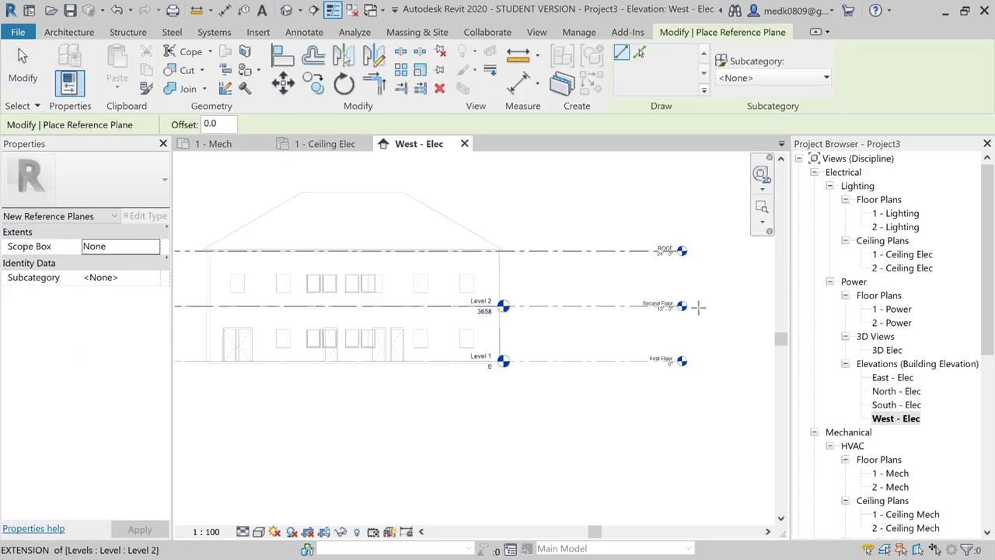
pyautogui.scroll(3, 311, 325)
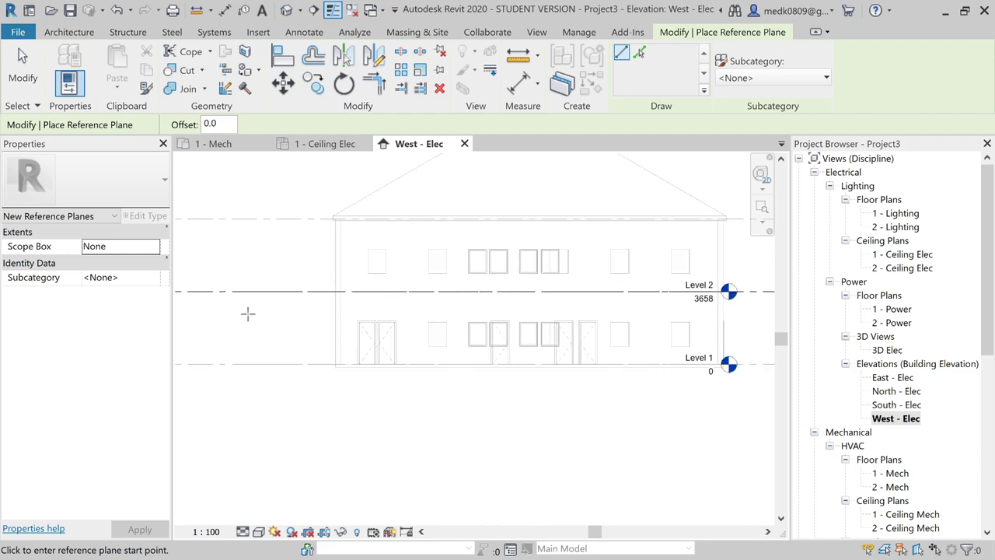
pyautogui.scroll(-2, 236, 310)
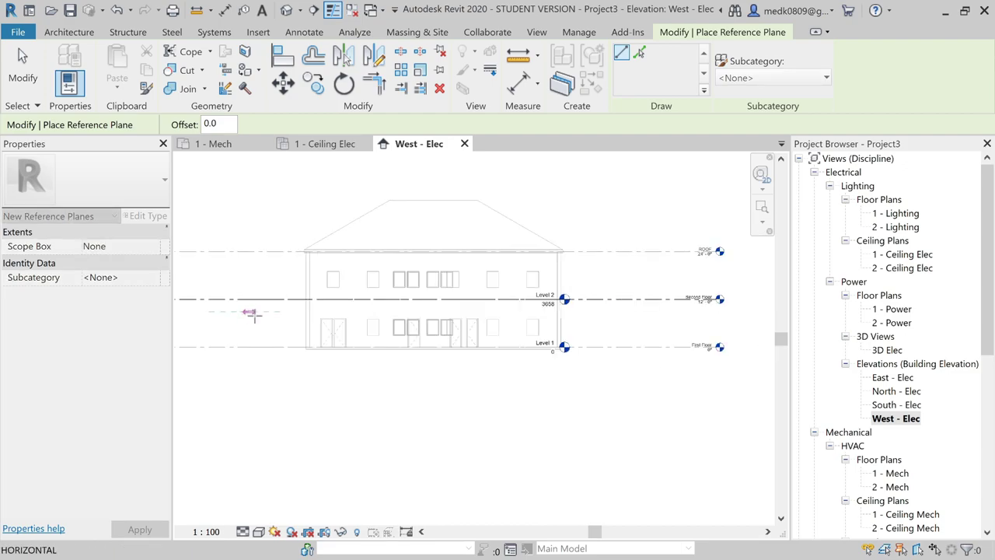
pyautogui.click(619, 311)
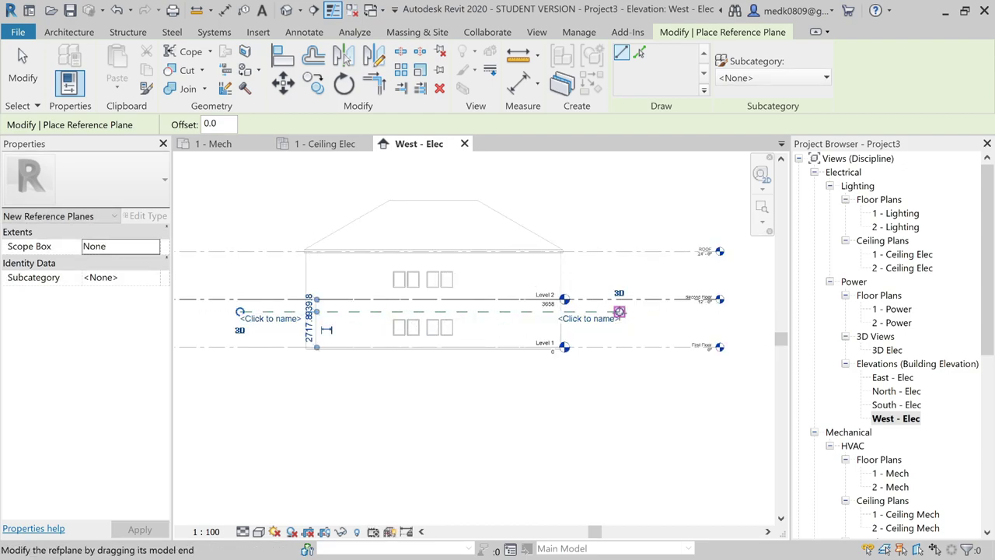
pyautogui.press('Escape')
pyautogui.press('Escape')
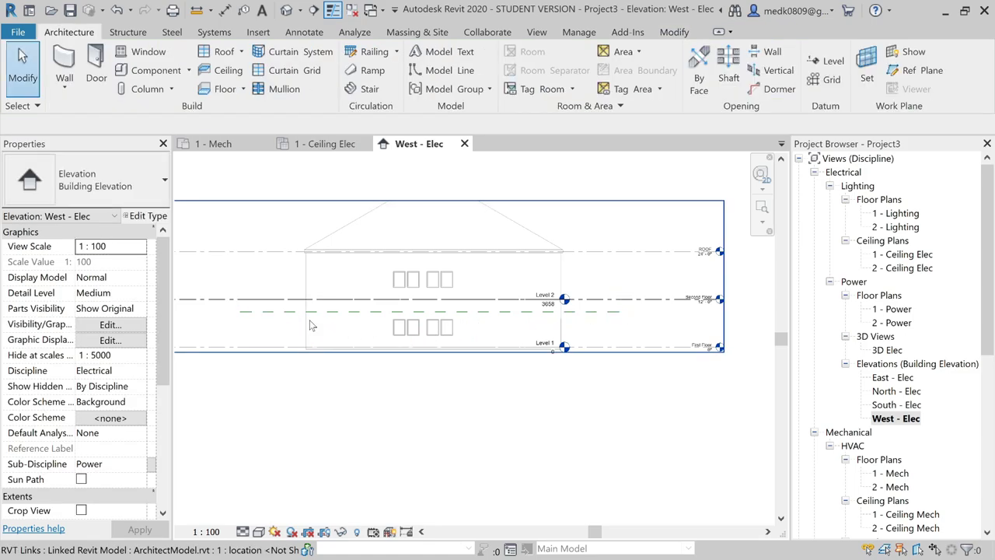
# Set the reference plane's height above Level 1 to 3000 mm in the West - Elec elevation
pyautogui.scroll(2, 329, 313)
pyautogui.click(329, 308)
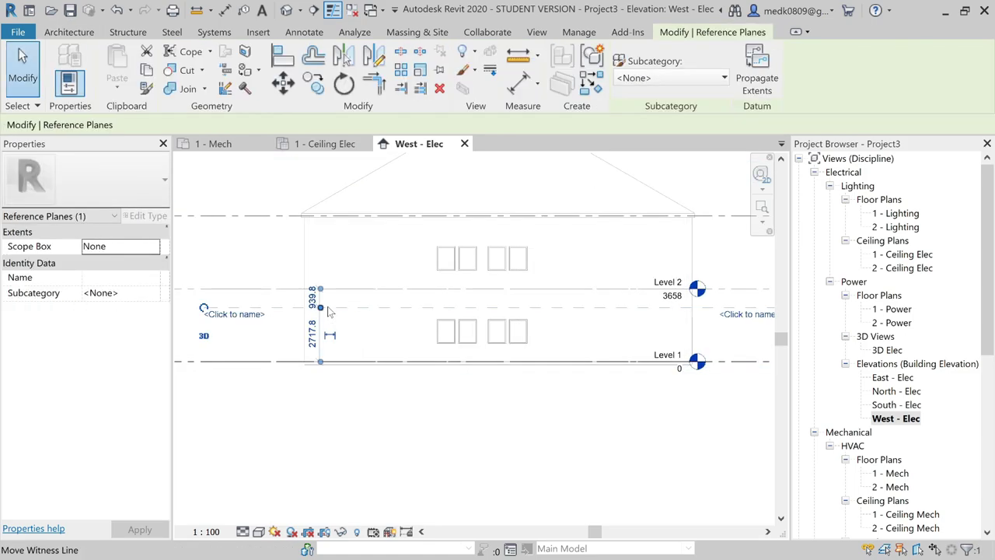
pyautogui.scroll(2, 318, 334)
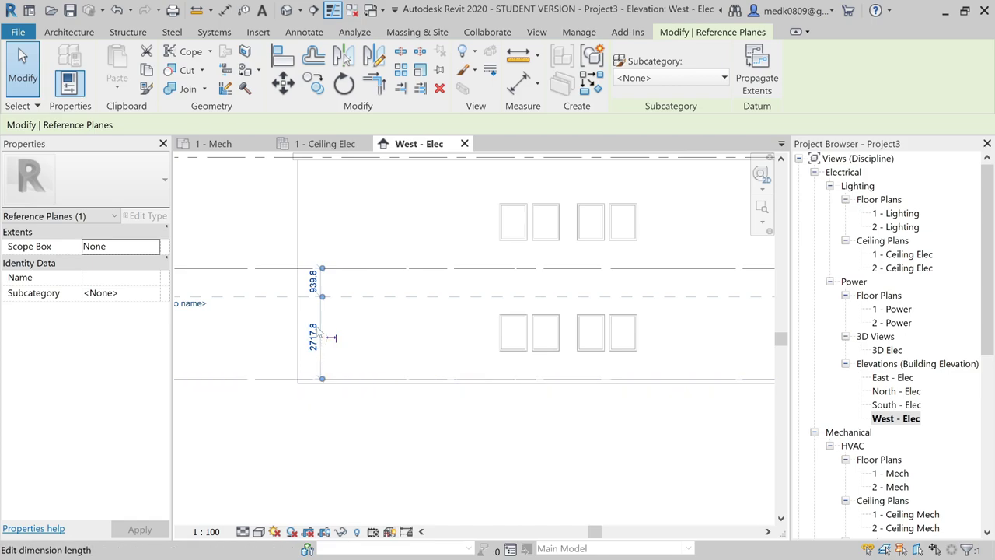
pyautogui.click(313, 337)
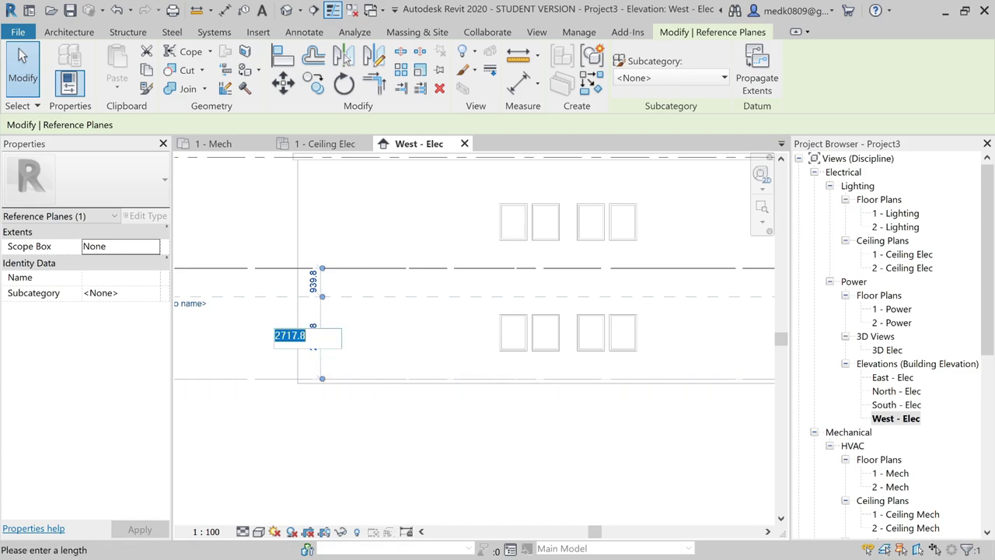
pyautogui.write('30')
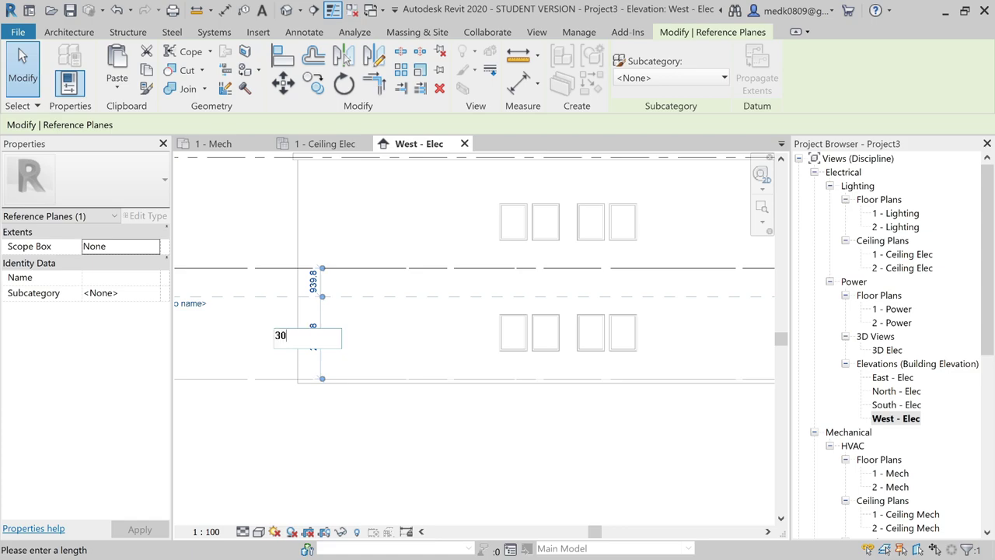
pyautogui.write('00')
pyautogui.press('Return')
pyautogui.scroll(-1, 333, 416)
pyautogui.scroll(-1, 334, 418)
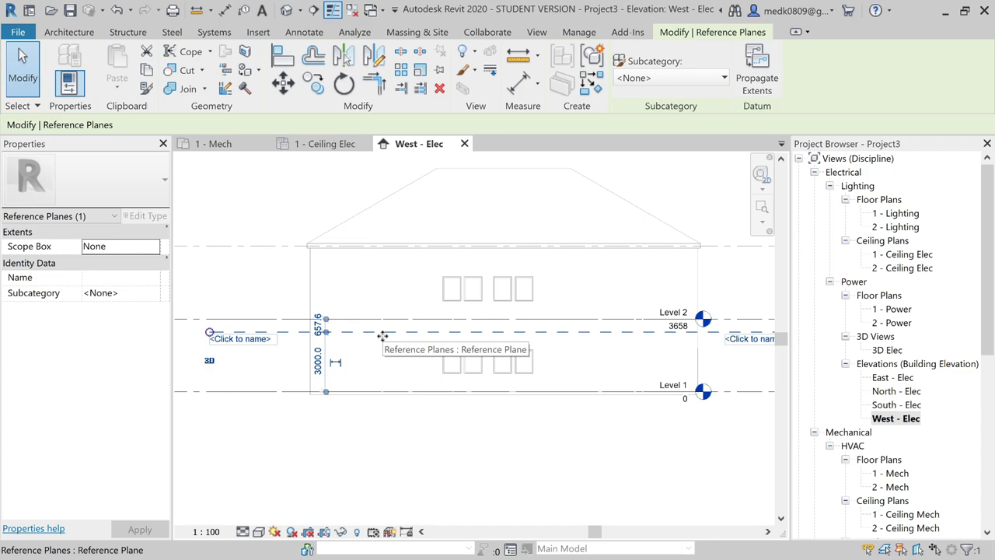
pyautogui.press('Escape')
# Name the reference plane between Level 1 and Level 2 as Lighting
pyautogui.scroll(-2, 383, 335)
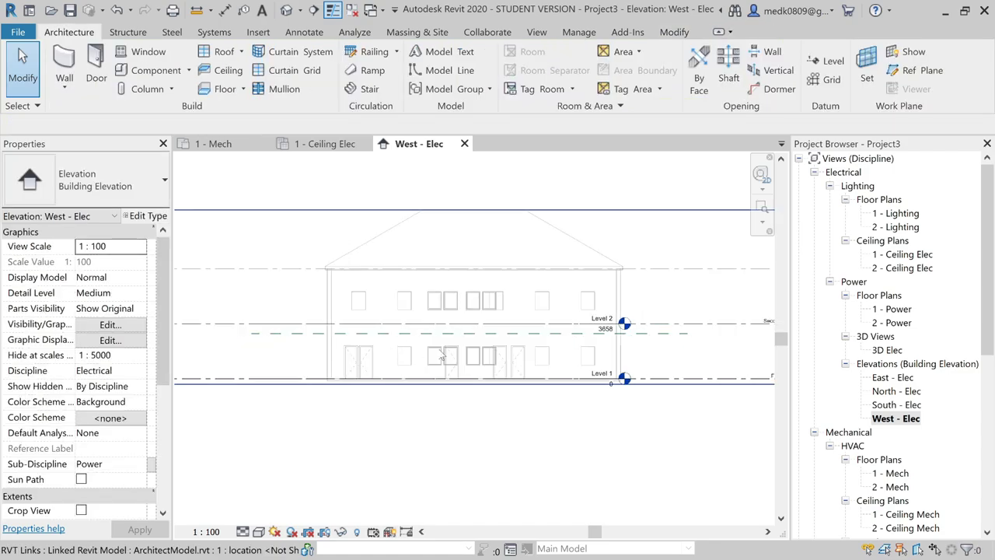
pyautogui.moveTo(535, 365); pyautogui.dragTo(456, 371, button='middle')
pyautogui.scroll(2, 550, 340)
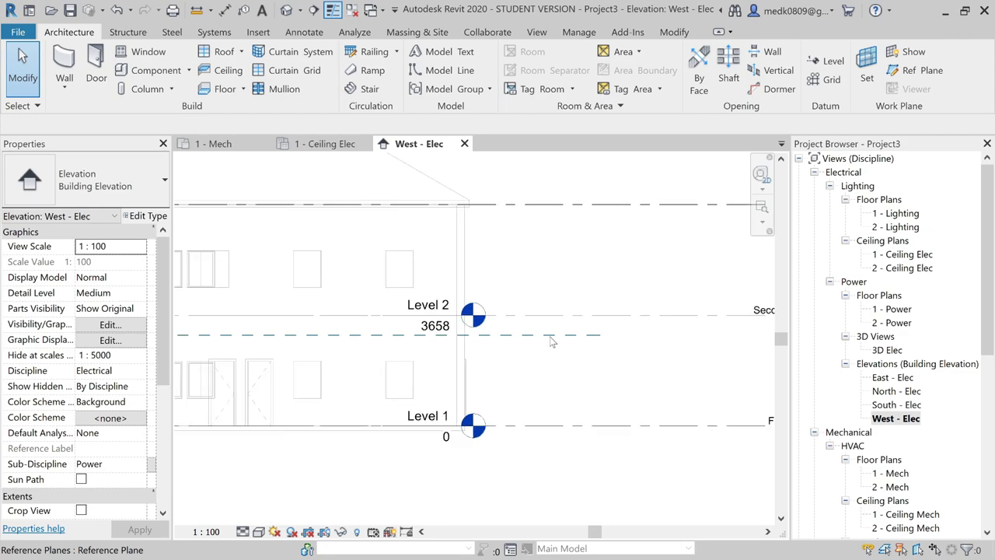
pyautogui.click(550, 336)
pyautogui.click(552, 374)
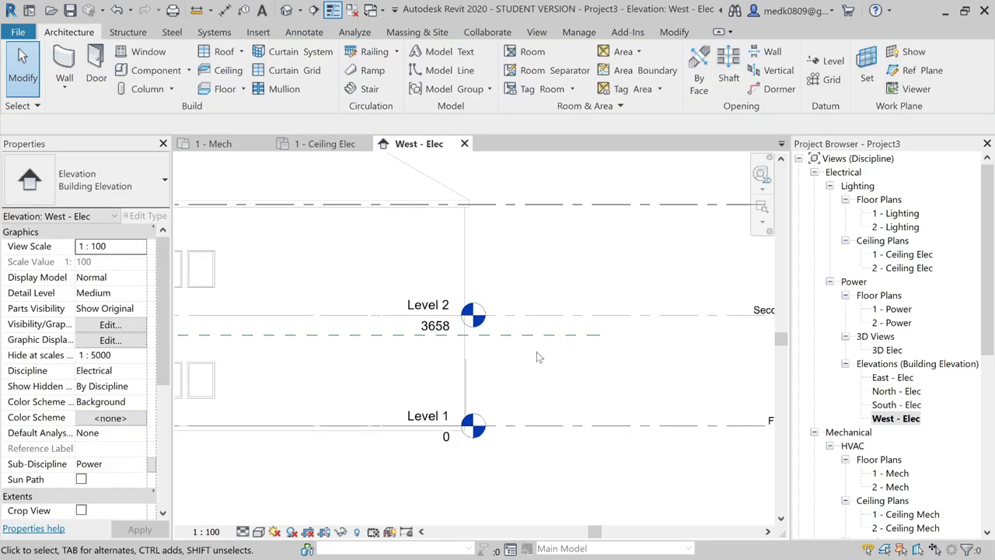
pyautogui.click(549, 340)
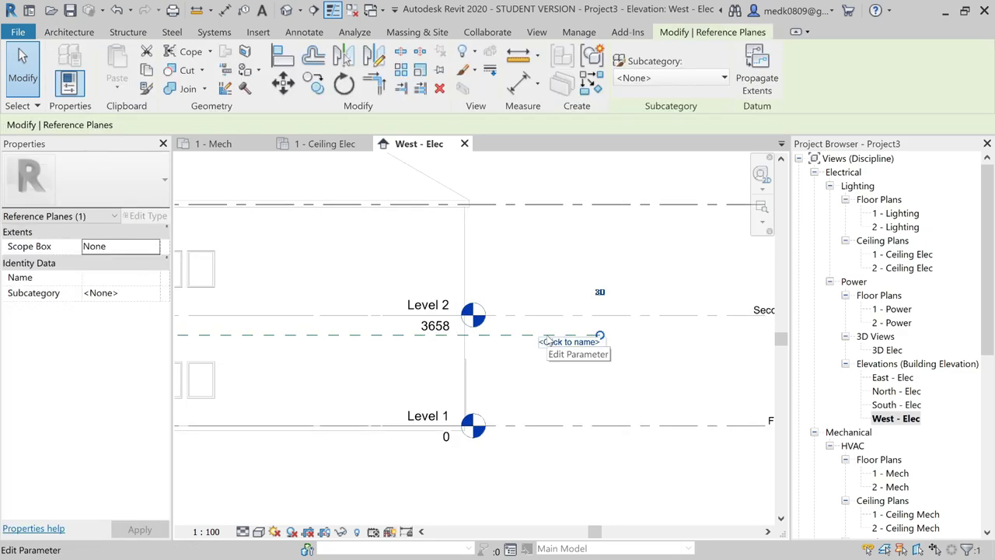
pyautogui.click(565, 343)
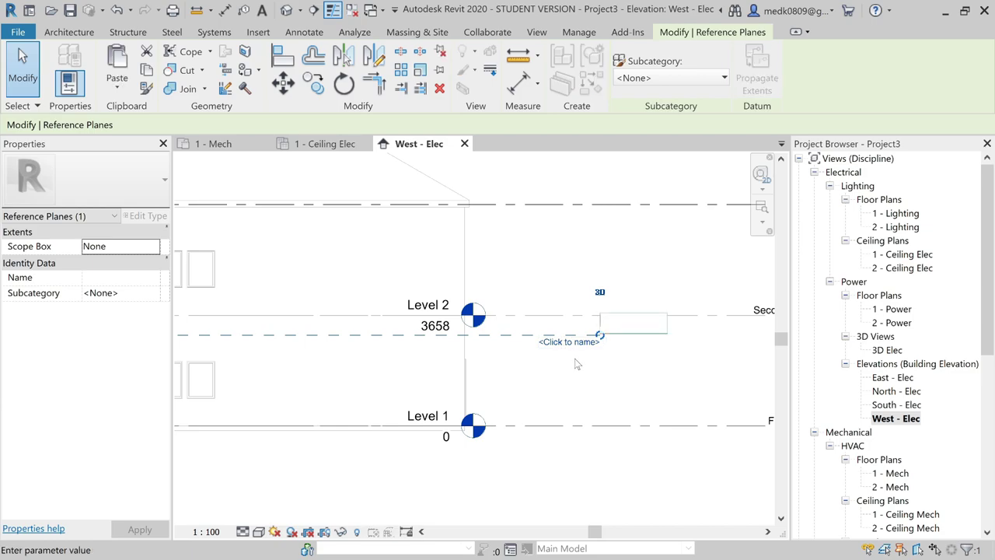
pyautogui.write('Lighting')
pyautogui.press('Return')
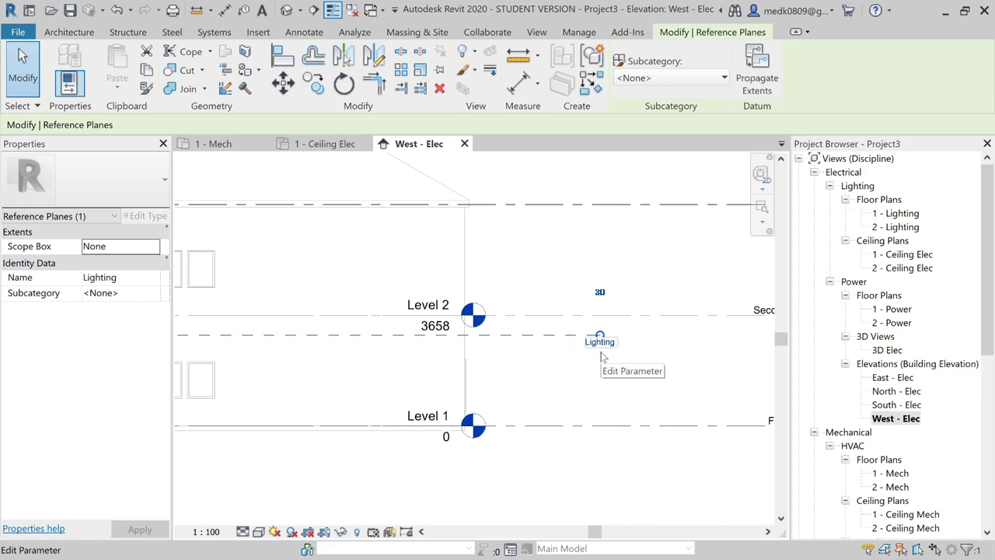
pyautogui.scroll(1, 657, 355)
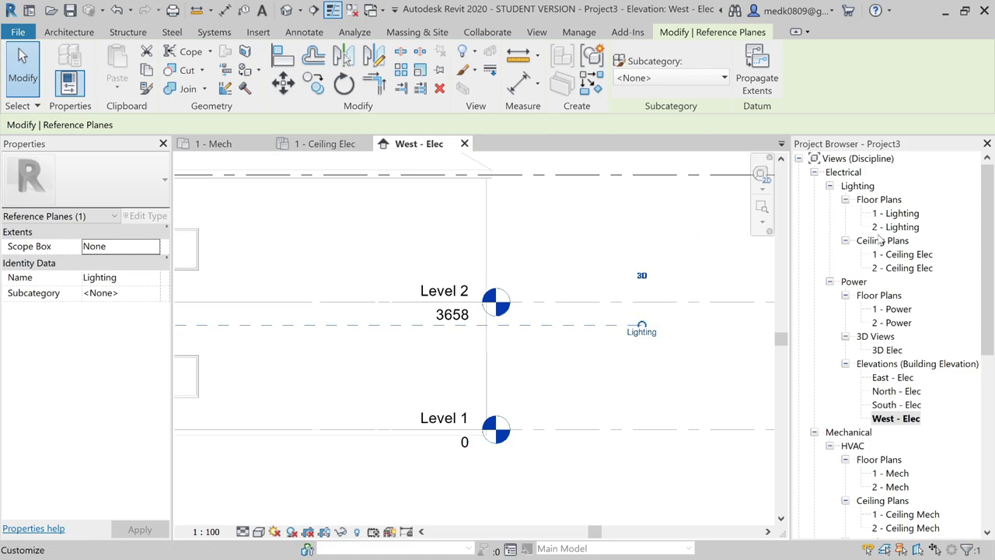
# Set up M_Plain Recessed Lighting Fixture placement in the 1 - Ceiling Elec plan, using type 600x600 - 120 on the work plane
pyautogui.doubleClick(907, 256)
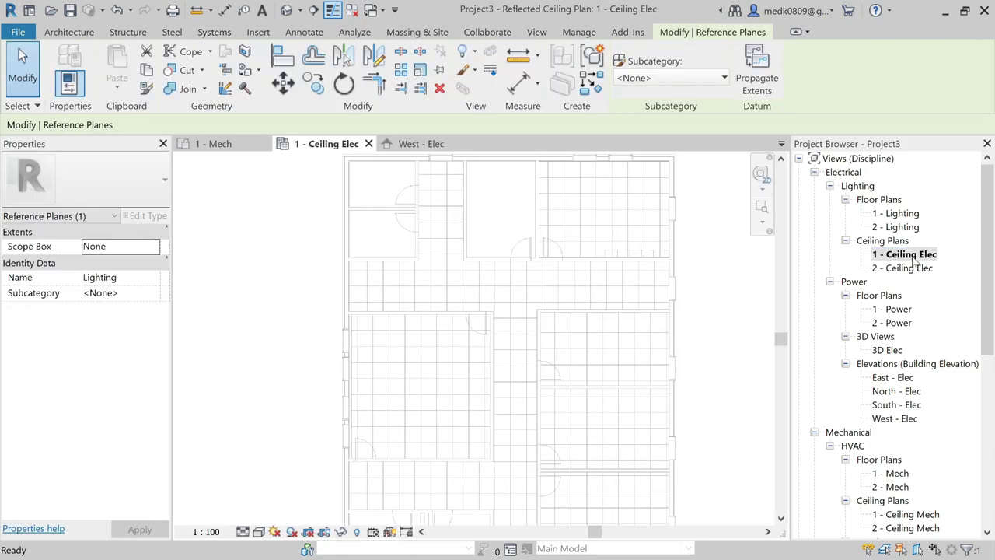
pyautogui.scroll(-1, 484, 320)
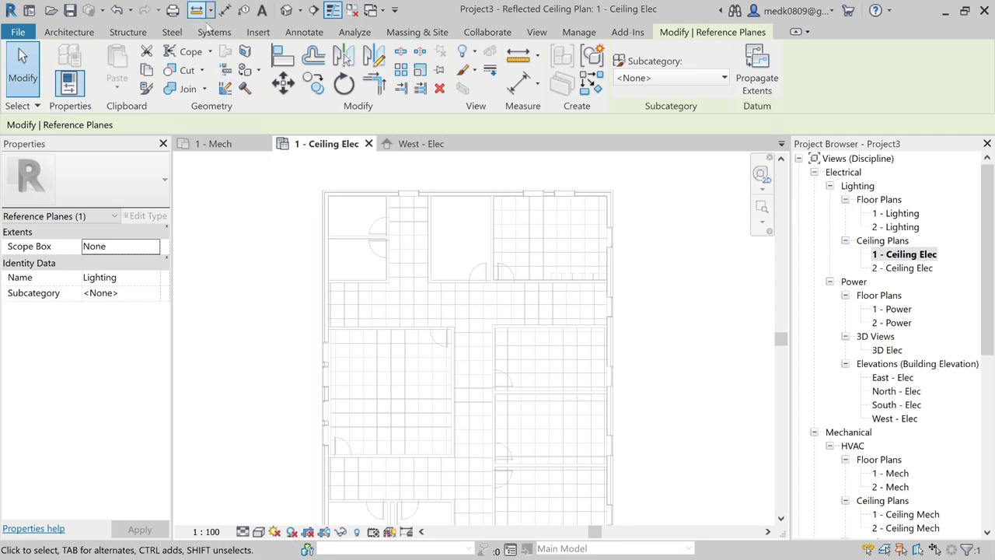
pyautogui.click(214, 32)
pyautogui.press('Escape')
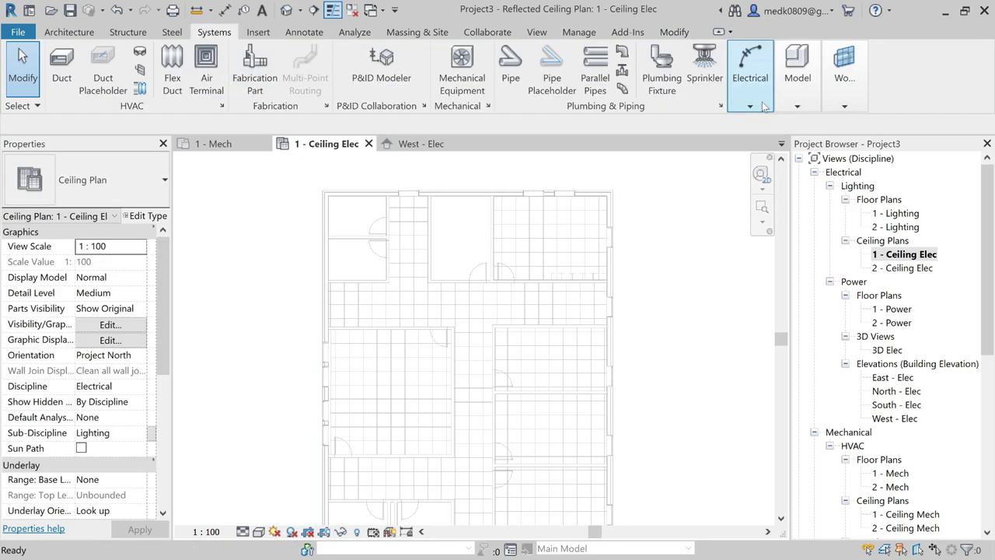
pyautogui.click(760, 106)
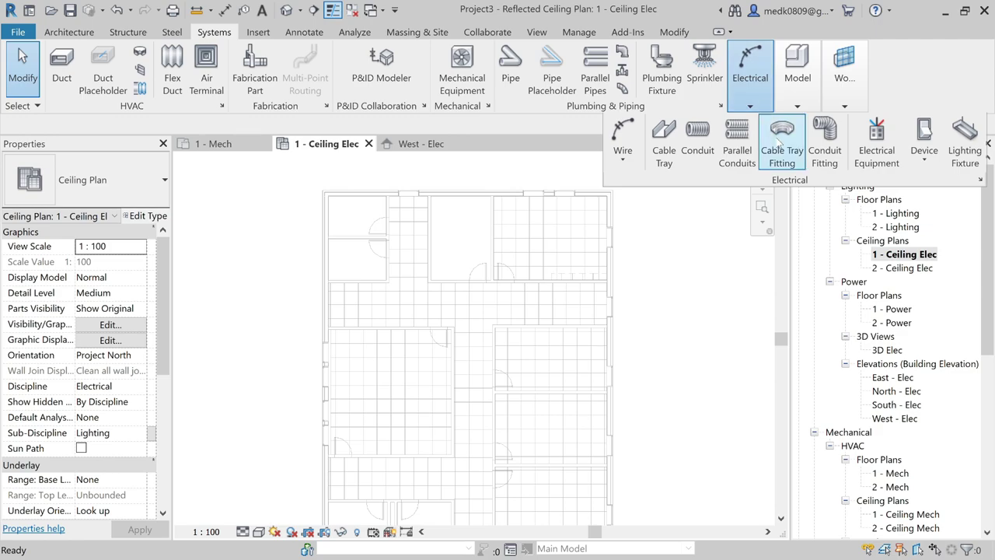
pyautogui.click(964, 146)
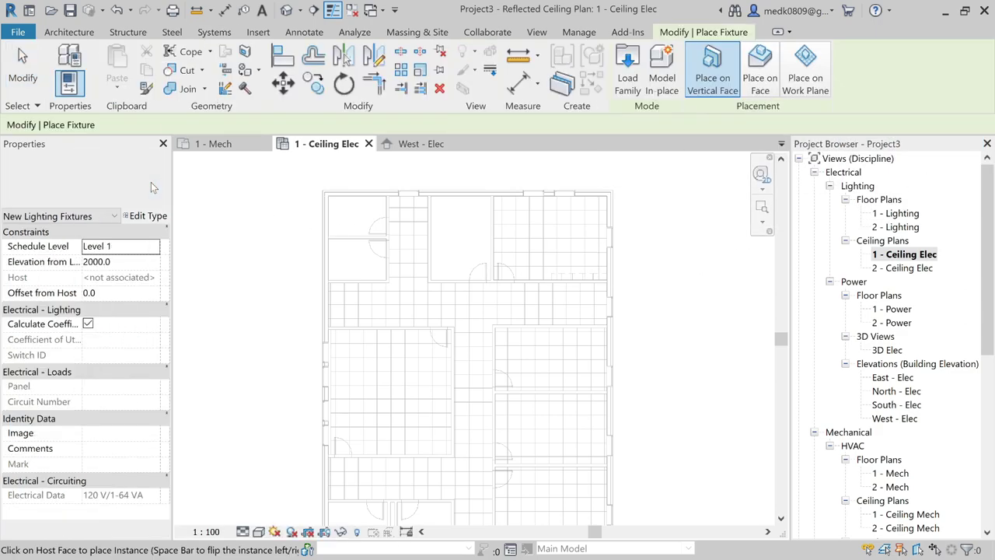
pyautogui.click(153, 187)
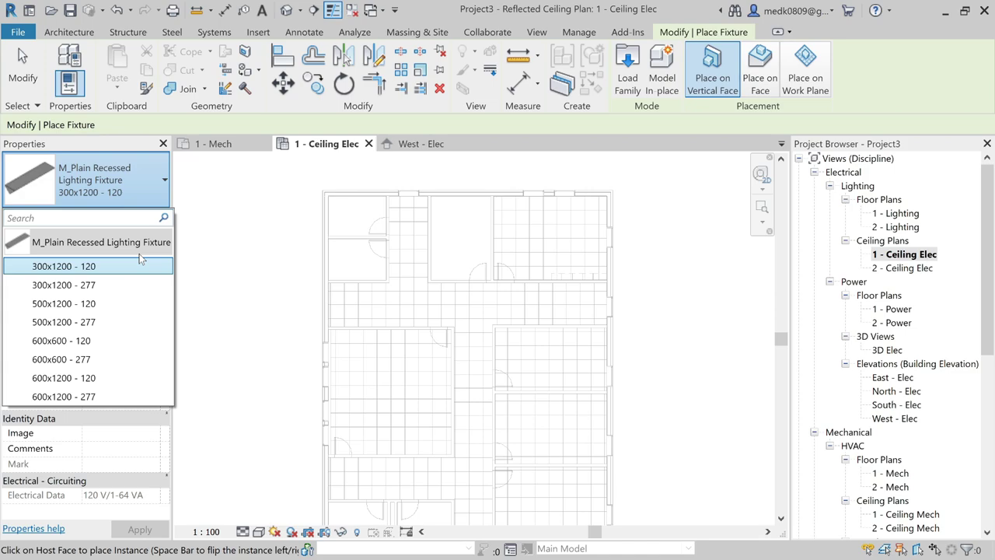
pyautogui.click(91, 342)
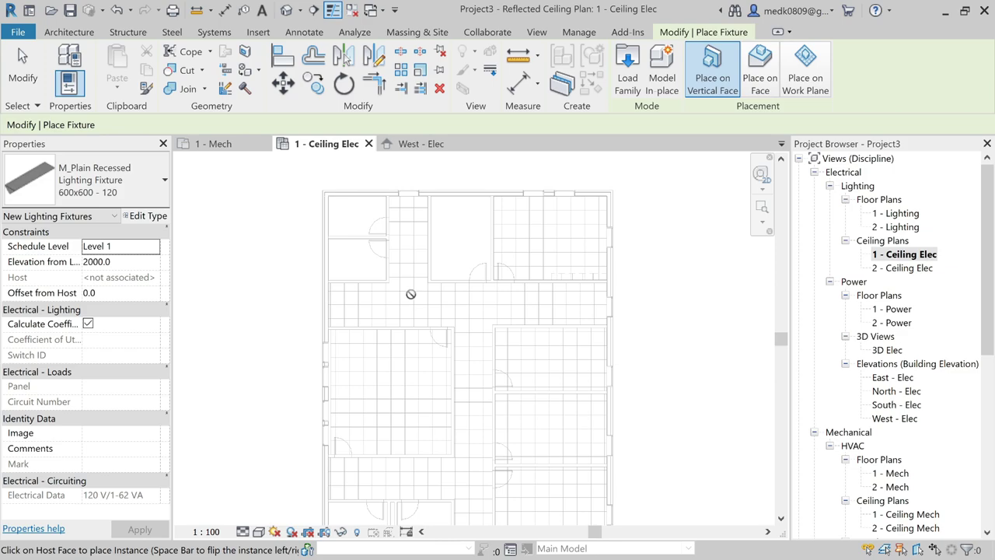
pyautogui.click(810, 84)
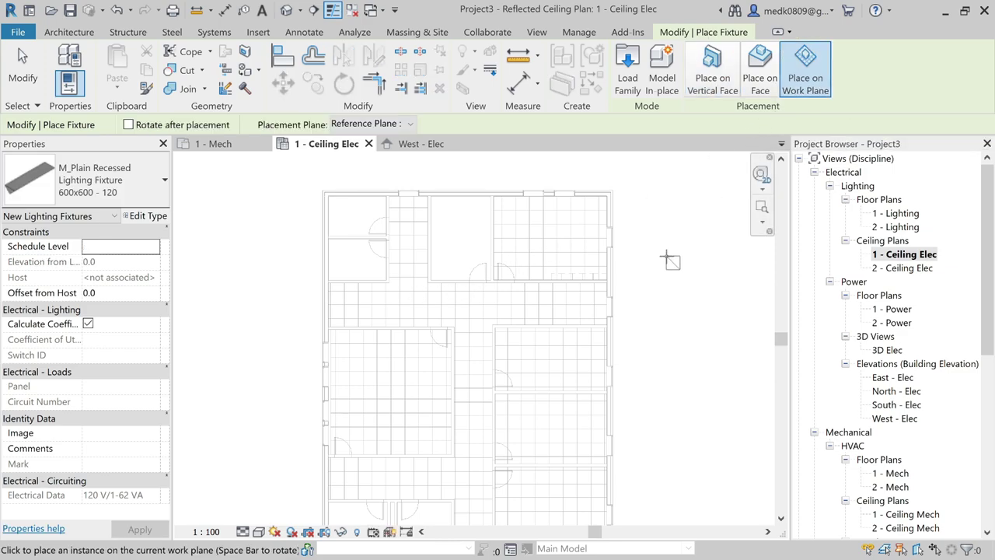
# Place four 600x600 fixtures on the ceiling grid of the plan's upper-right room, in two rows of two
pyautogui.scroll(2, 412, 221)
pyautogui.scroll(2, 410, 219)
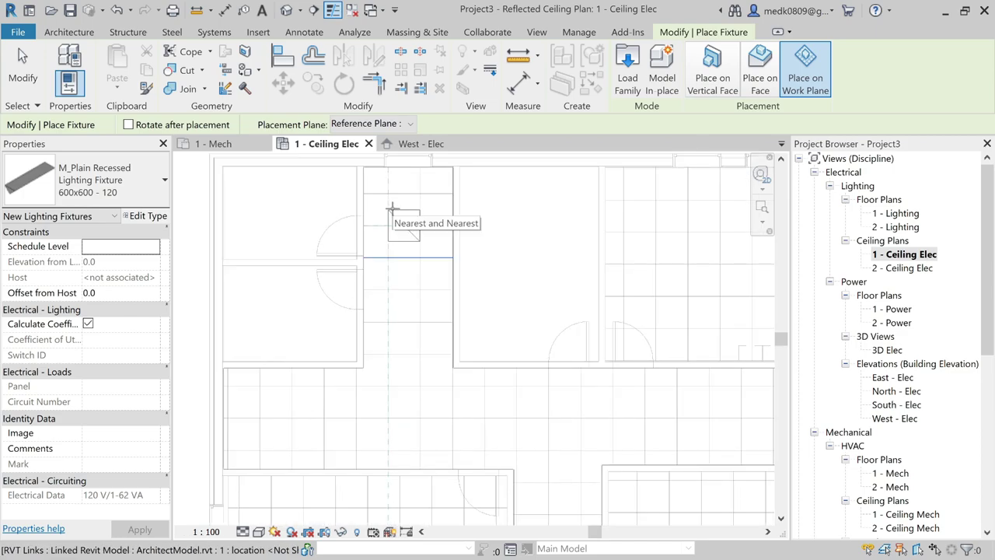
pyautogui.scroll(-3, 392, 209)
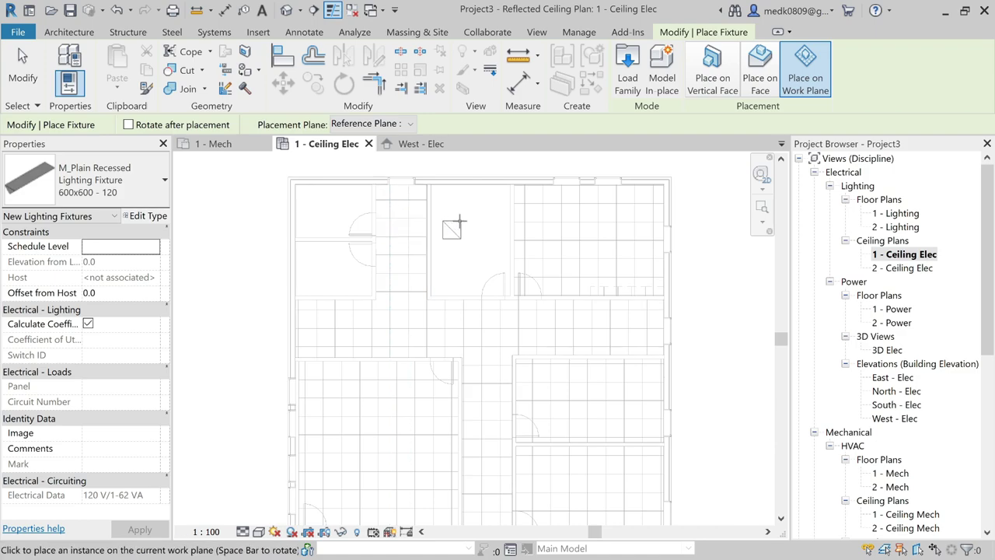
pyautogui.scroll(4, 466, 225)
pyautogui.moveTo(482, 233); pyautogui.dragTo(422, 271, button='middle')
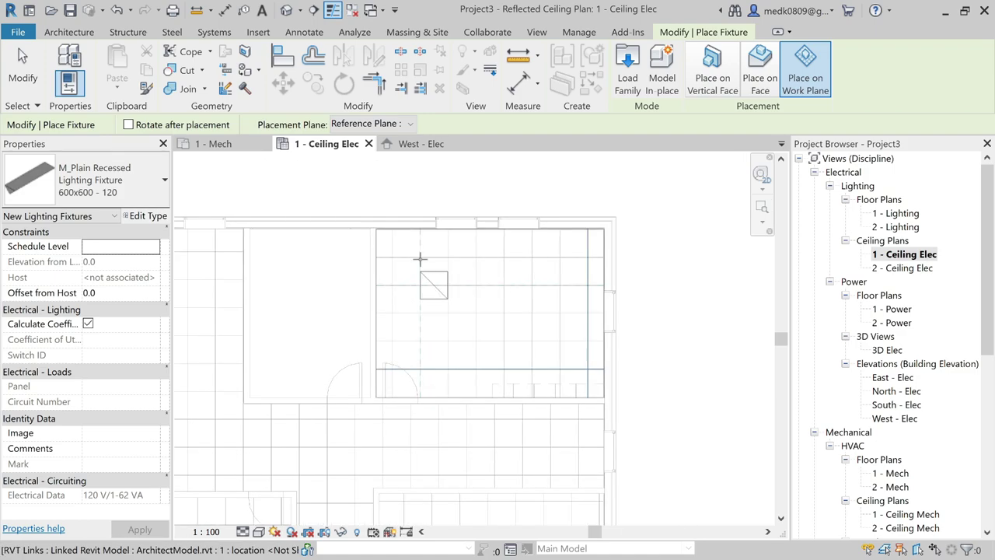
pyautogui.click(420, 258)
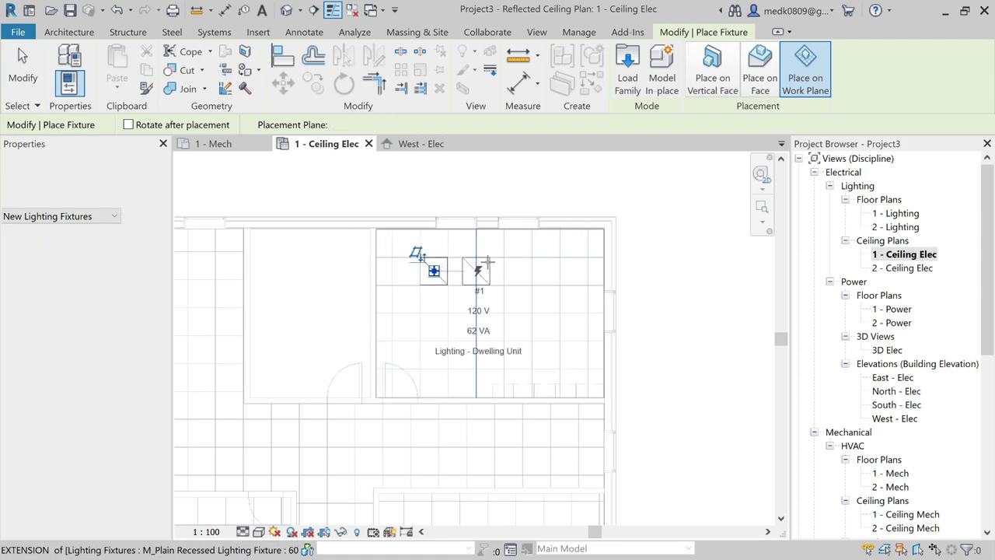
pyautogui.click(561, 260)
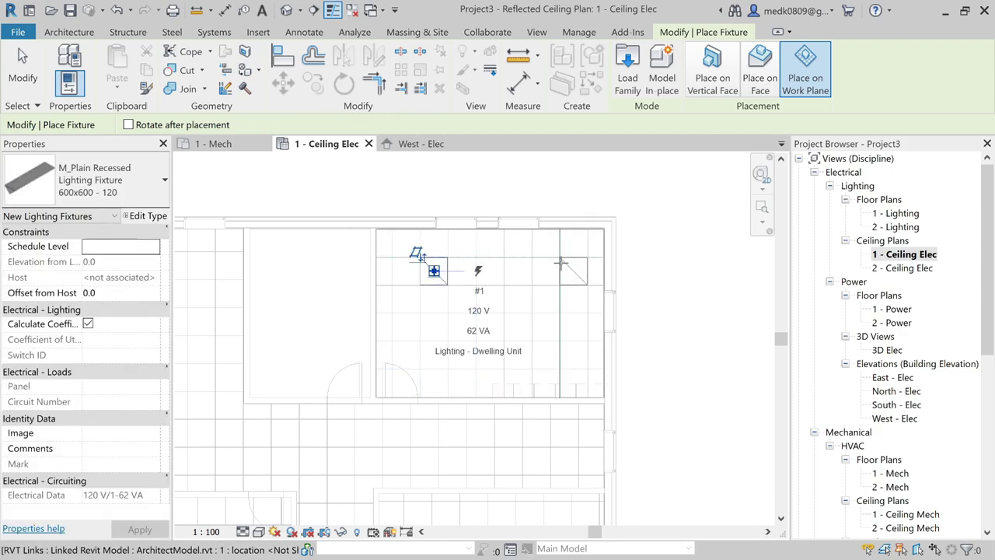
pyautogui.click(562, 342)
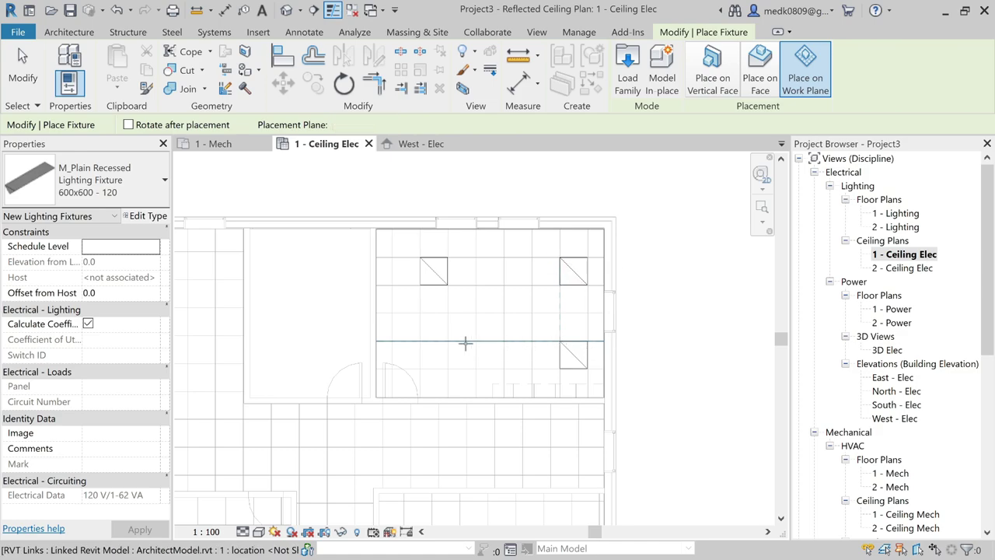
pyautogui.click(421, 342)
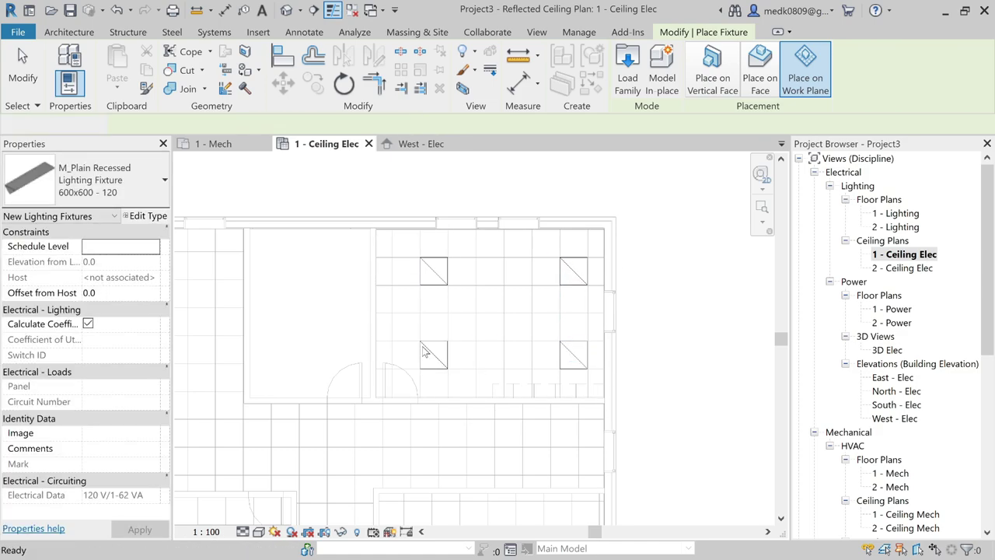
pyautogui.press('Escape')
pyautogui.scroll(-3, 509, 237)
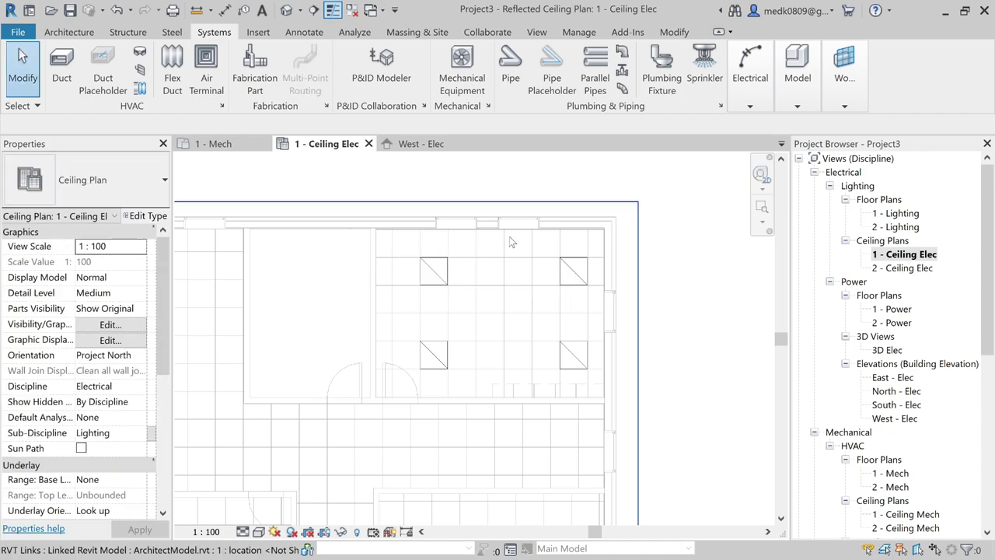
# Draw a horizontal section line between the two rows of fixtures in the upper-right room and open its section view
pyautogui.moveTo(497, 180); pyautogui.dragTo(536, 181, button='middle')
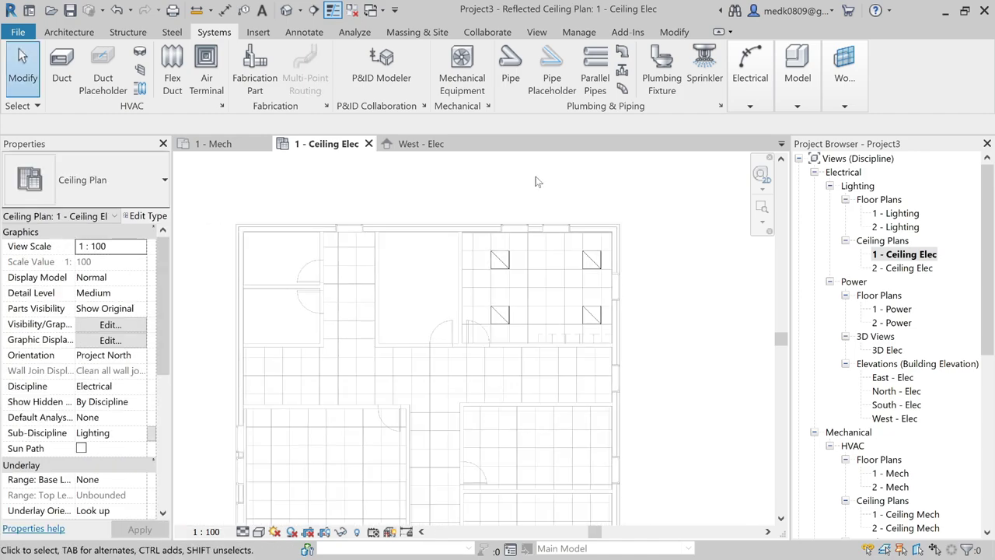
pyautogui.click(313, 9)
pyautogui.scroll(2, 489, 274)
pyautogui.click(384, 280)
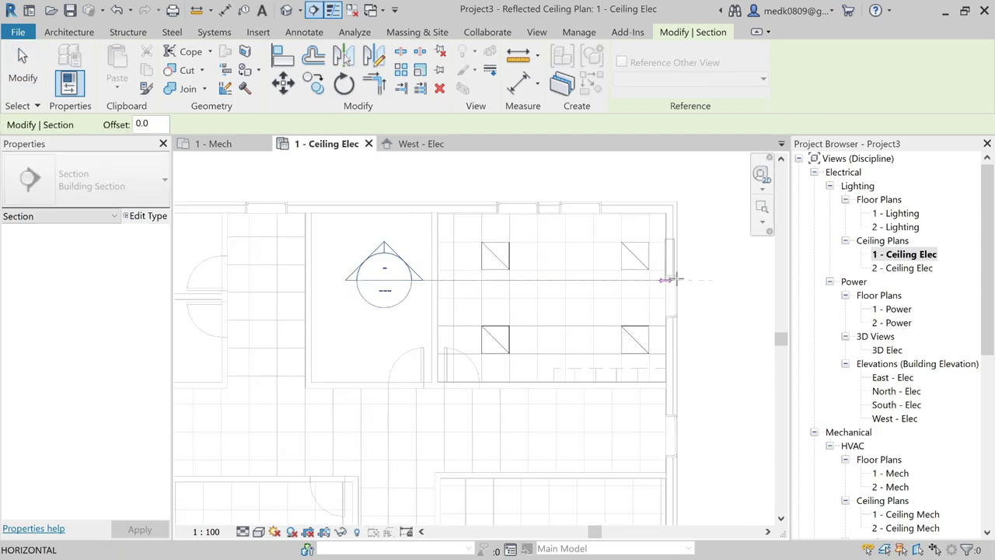
pyautogui.click(710, 280)
pyautogui.press('Escape')
pyautogui.rightClick(695, 280)
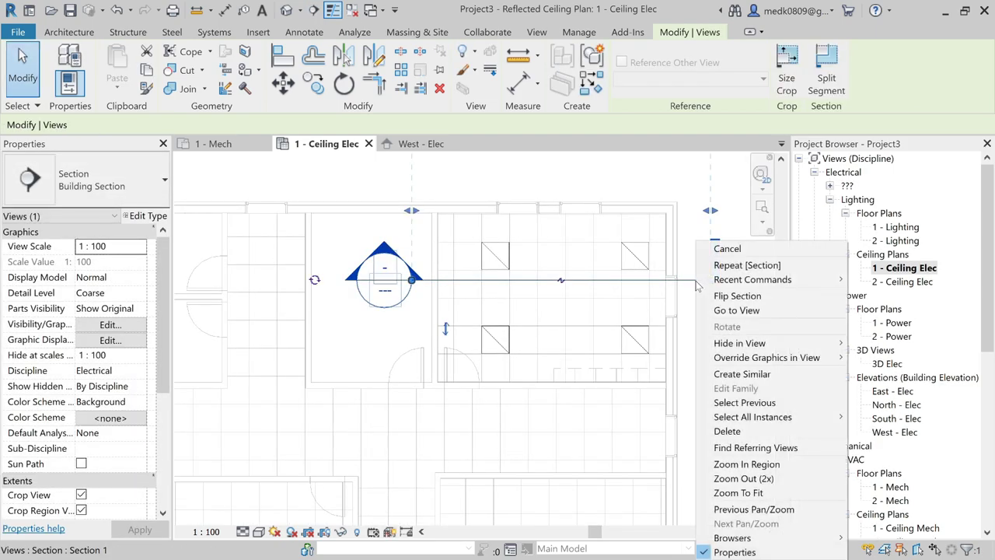
pyautogui.click(737, 310)
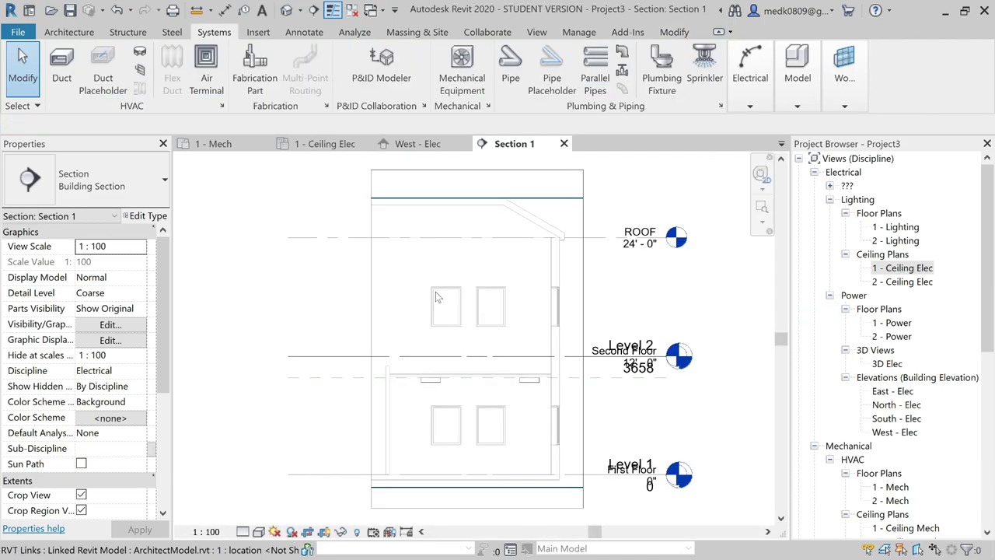
# Examine the fixtures' height in the section against the linked ceiling and the Lighting reference plane
pyautogui.scroll(3, 486, 401)
pyautogui.scroll(3, 544, 394)
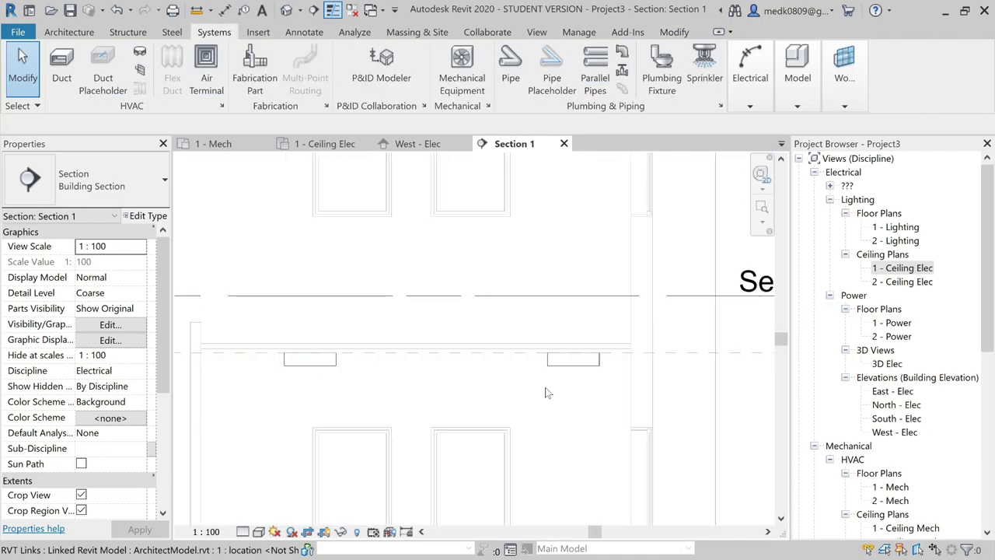
pyautogui.moveTo(546, 392); pyautogui.dragTo(524, 365, button='middle')
pyautogui.click(542, 326)
pyautogui.press('Escape')
pyautogui.click(206, 319)
pyautogui.press('Escape')
pyautogui.scroll(-4, 346, 341)
pyautogui.scroll(-2, 370, 357)
pyautogui.moveTo(381, 357); pyautogui.dragTo(409, 309, button='middle')
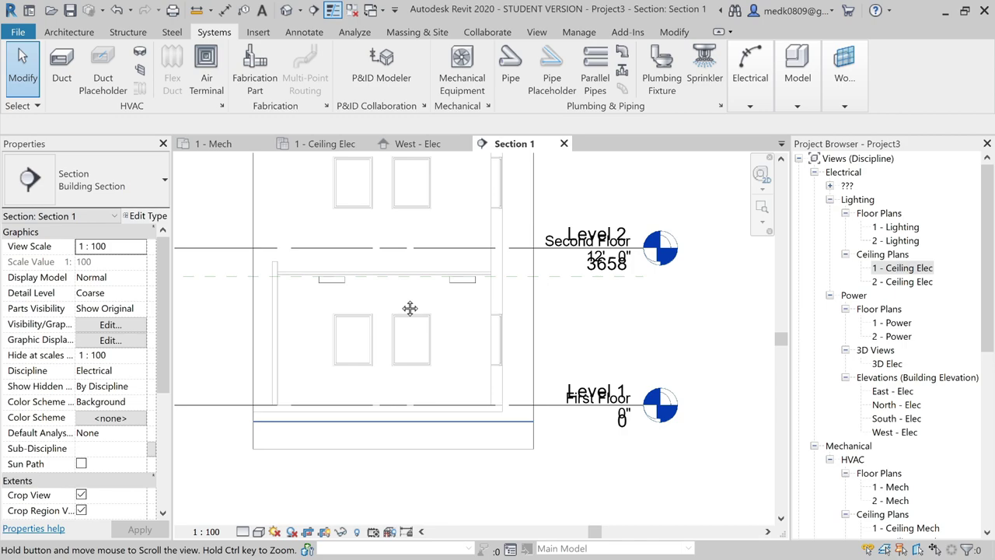
pyautogui.click(555, 278)
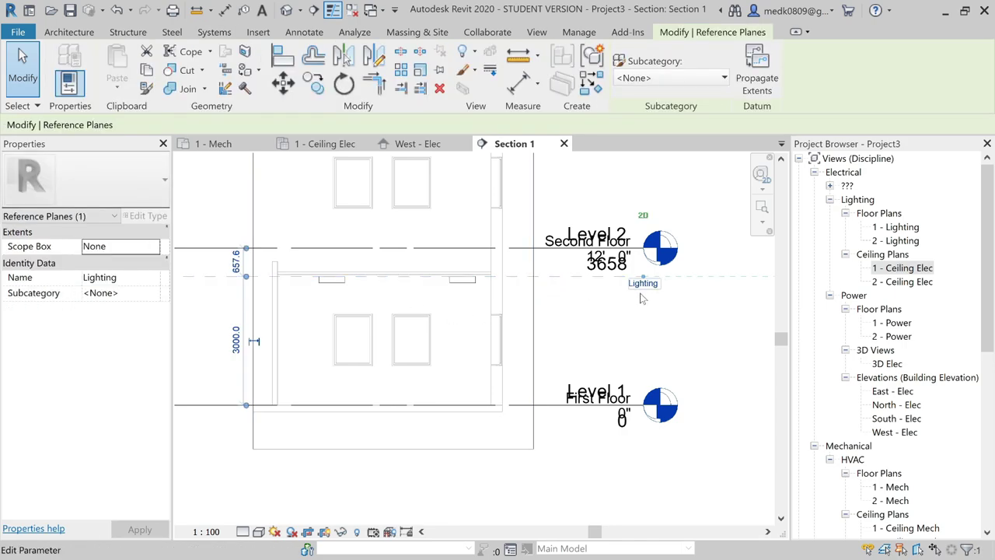
# Return to the 1 - Ceiling Elec plan and delete the section line between the fixture rows
pyautogui.press('Escape')
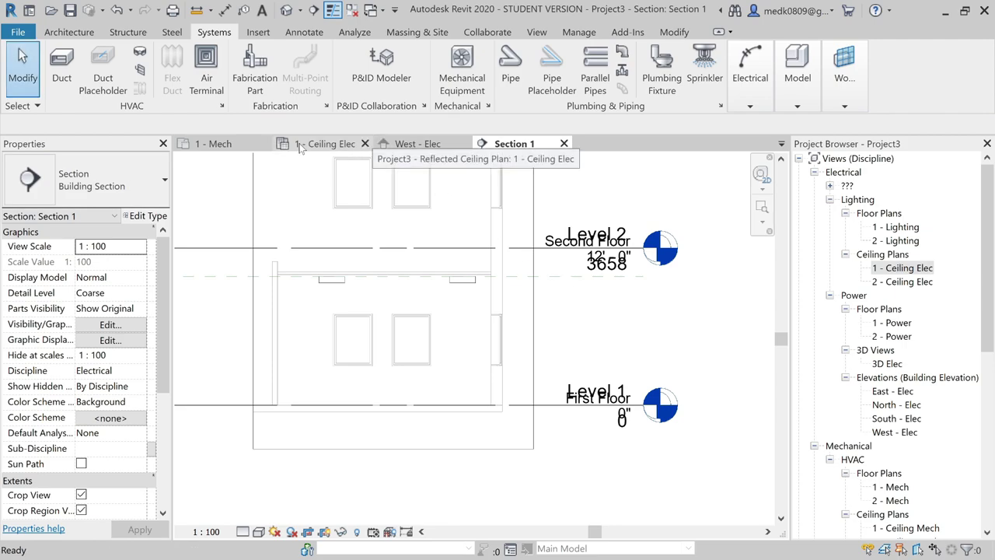
pyautogui.click(330, 144)
pyautogui.press('Delete')
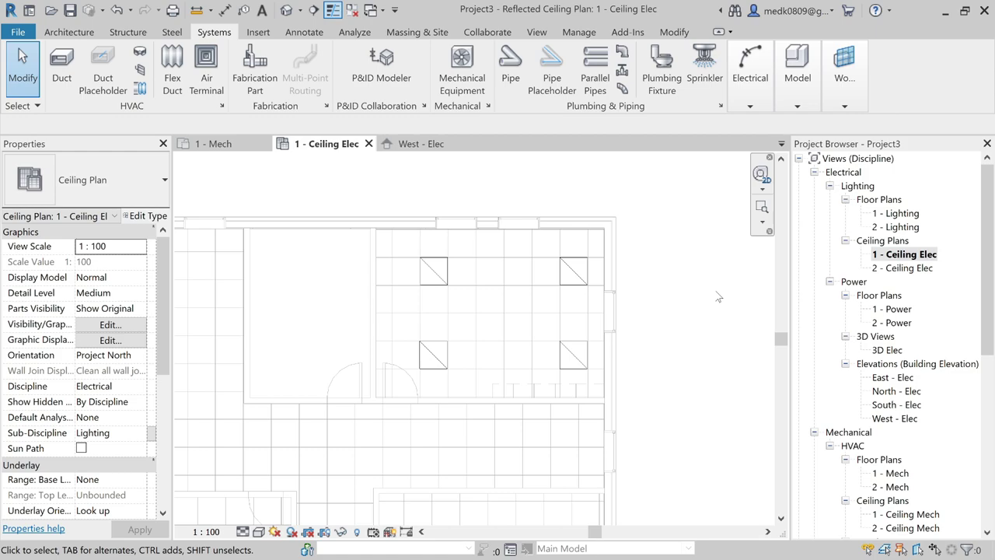
# Create a power circuit from the upper-left lighting fixture and add the room's other three fixtures to it
pyautogui.click(433, 291)
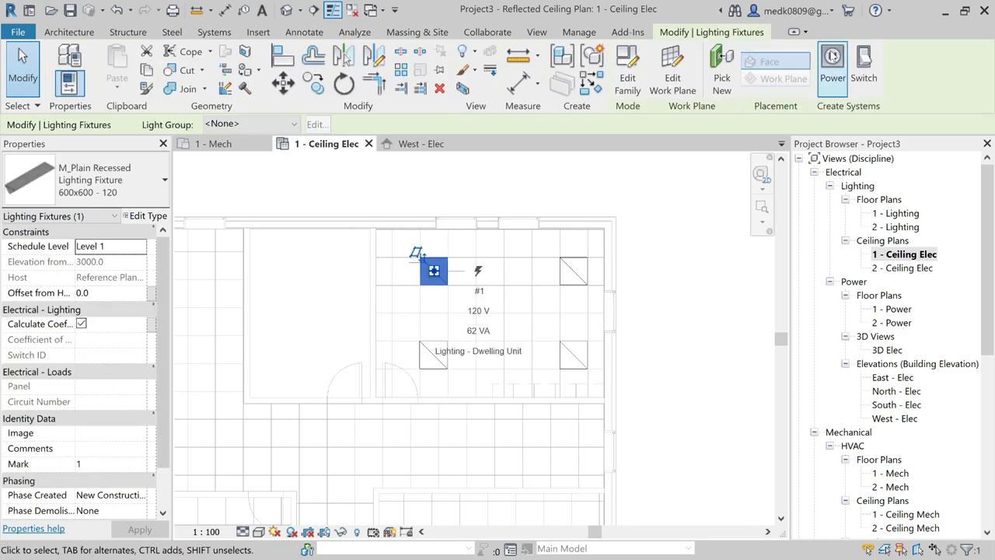
pyautogui.click(832, 59)
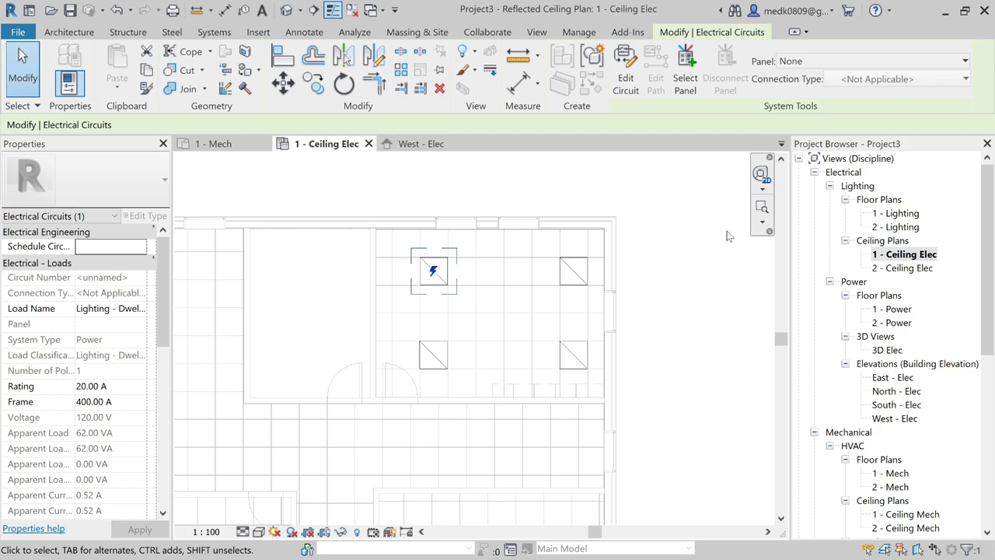
pyautogui.click(628, 80)
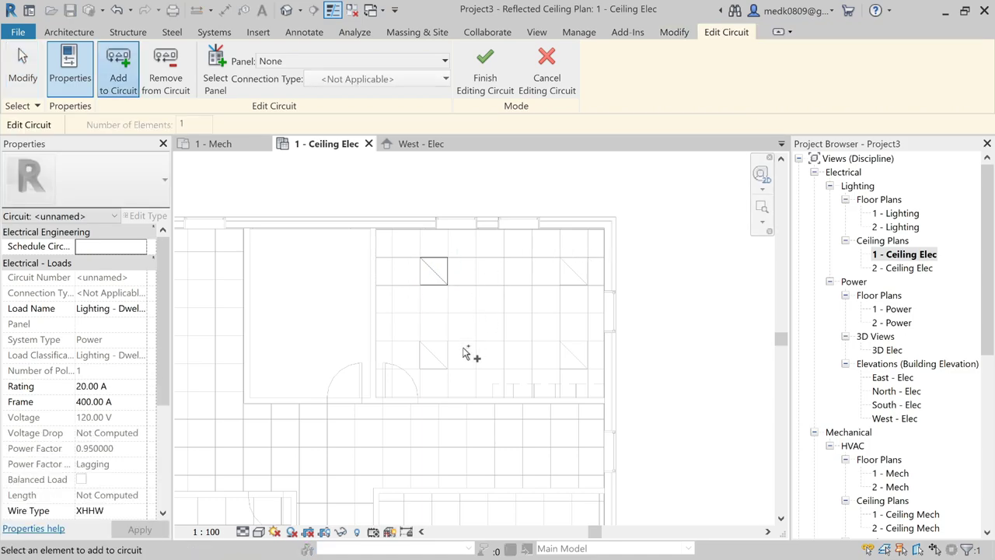
pyautogui.click(450, 371)
pyautogui.click(573, 352)
pyautogui.click(573, 272)
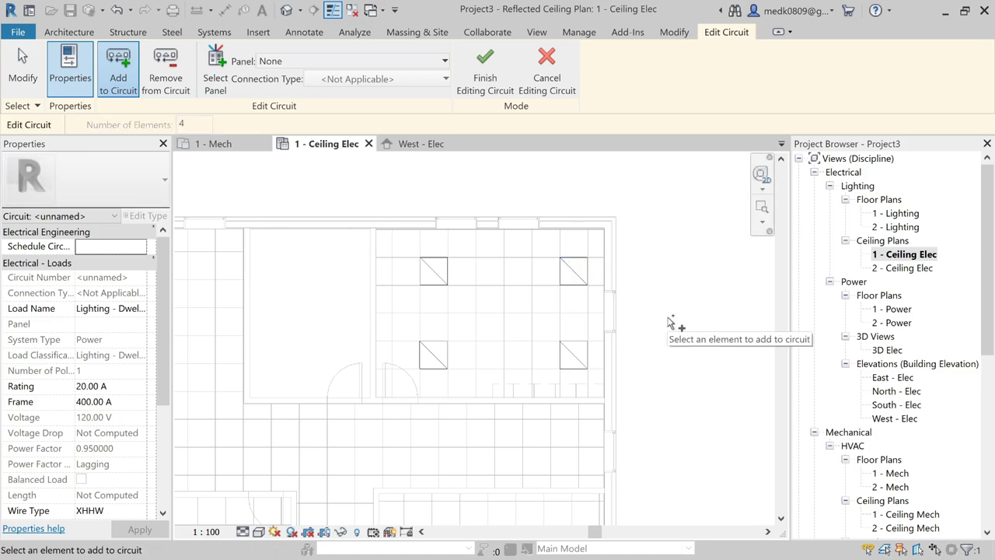
pyautogui.click(487, 74)
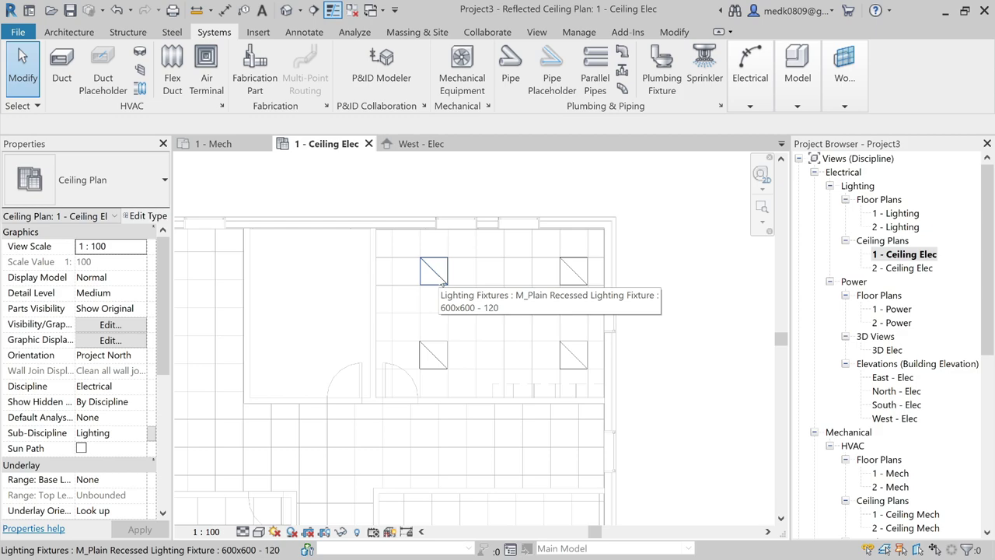
pyautogui.press('Tab')
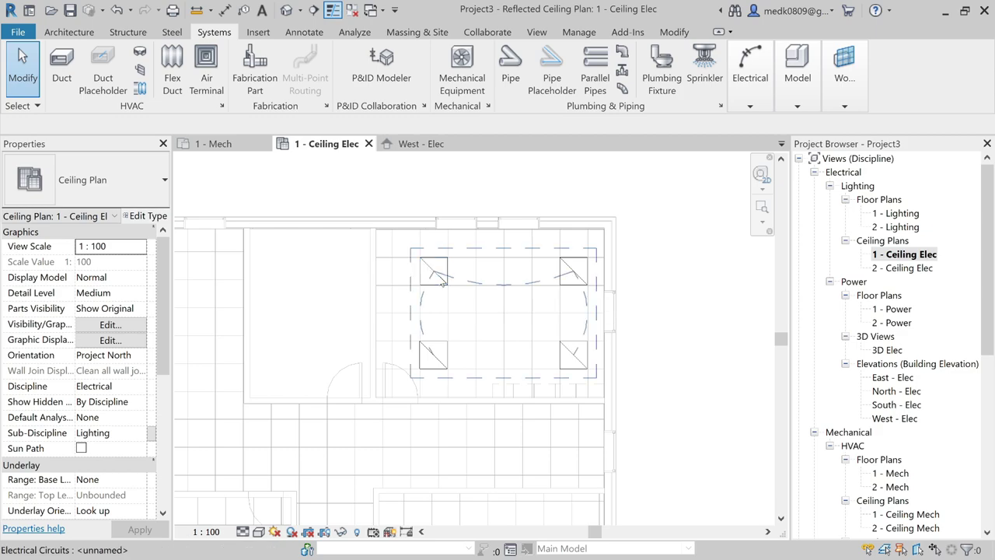
pyautogui.click(441, 282)
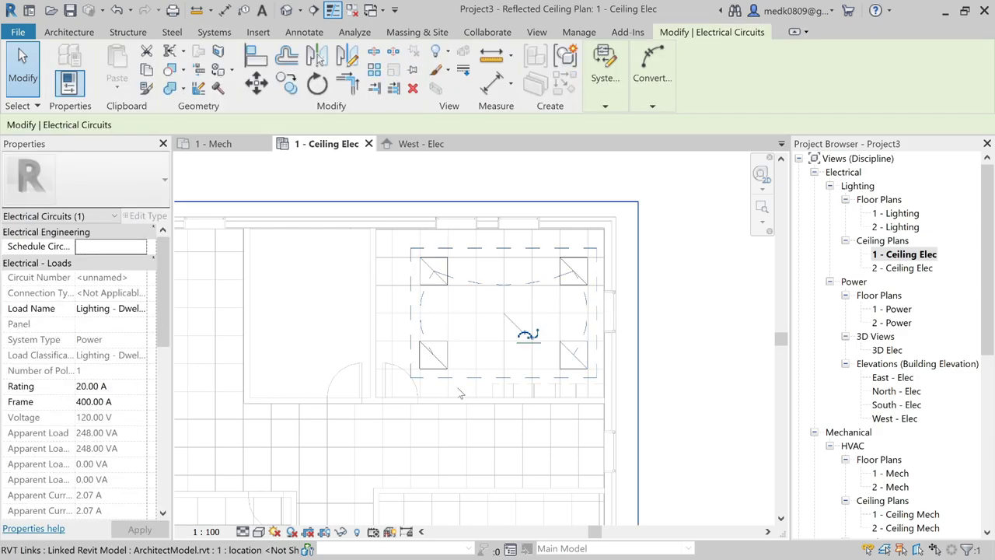
pyautogui.scroll(2, 460, 394)
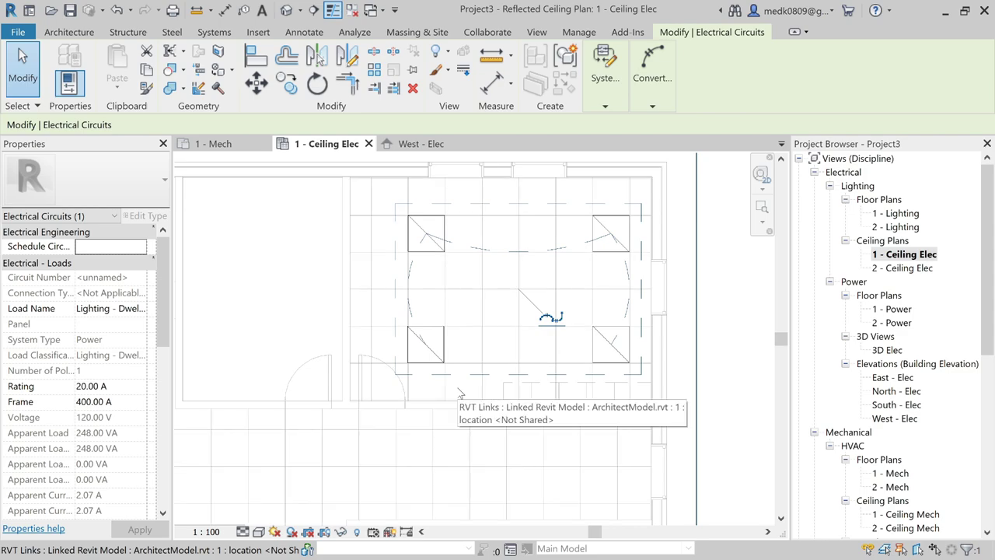
pyautogui.press('Escape')
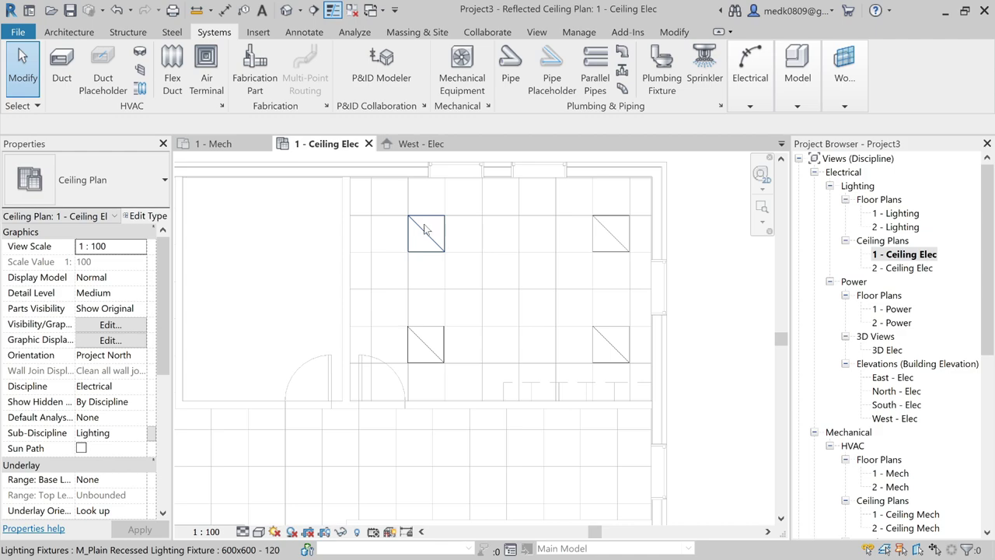
# Select the four-fixture circuit and generate arc-type wiring from its temporary wiring
pyautogui.press('Tab')
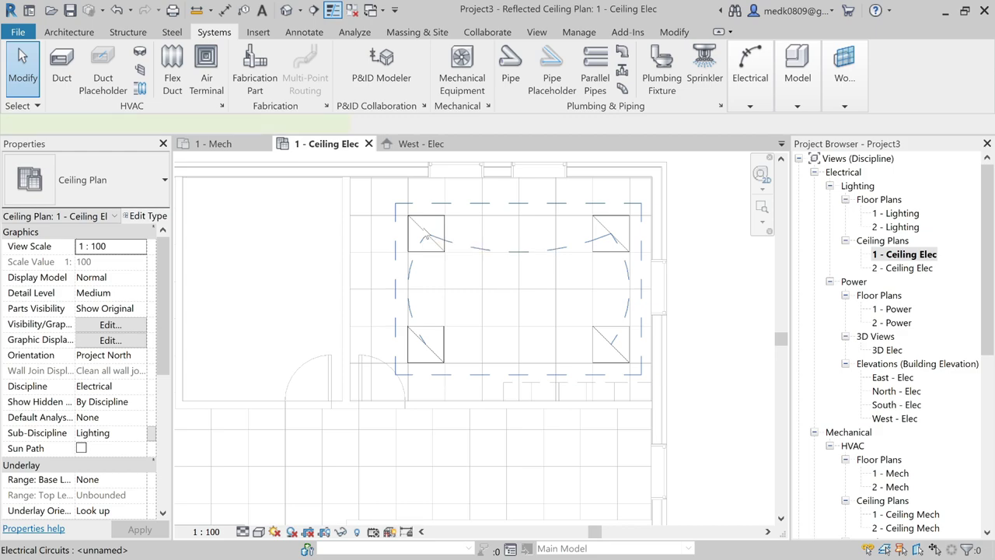
pyautogui.click(423, 235)
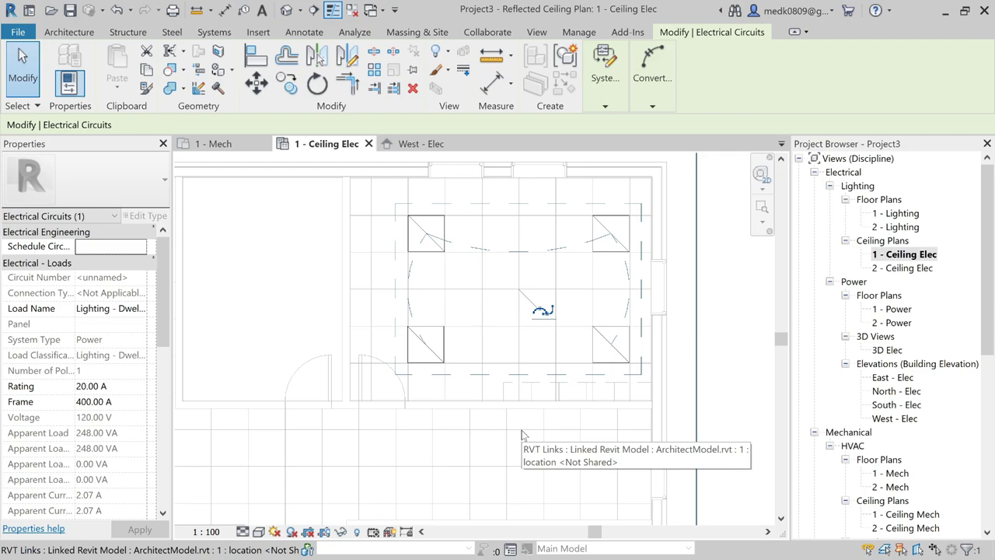
pyautogui.scroll(3, 555, 313)
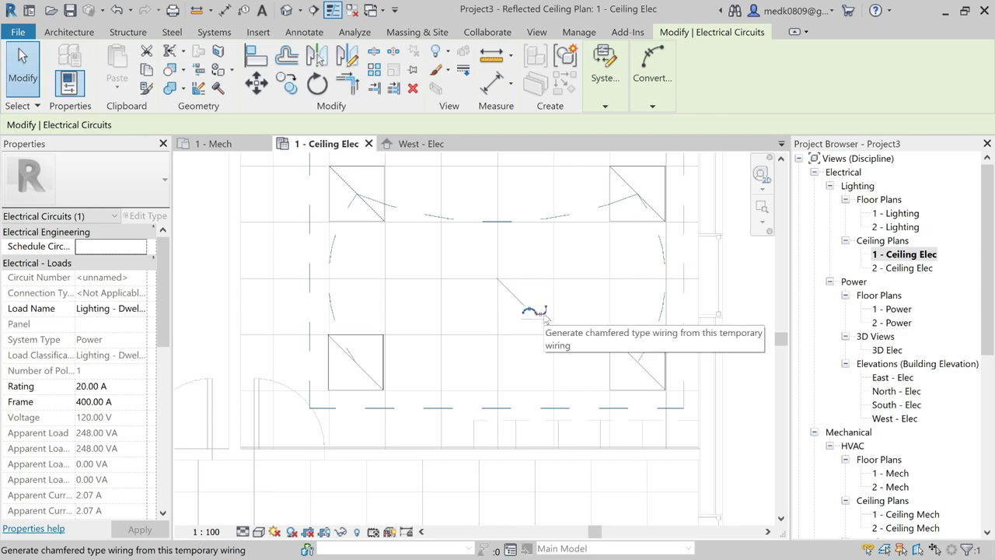
pyautogui.scroll(3, 530, 313)
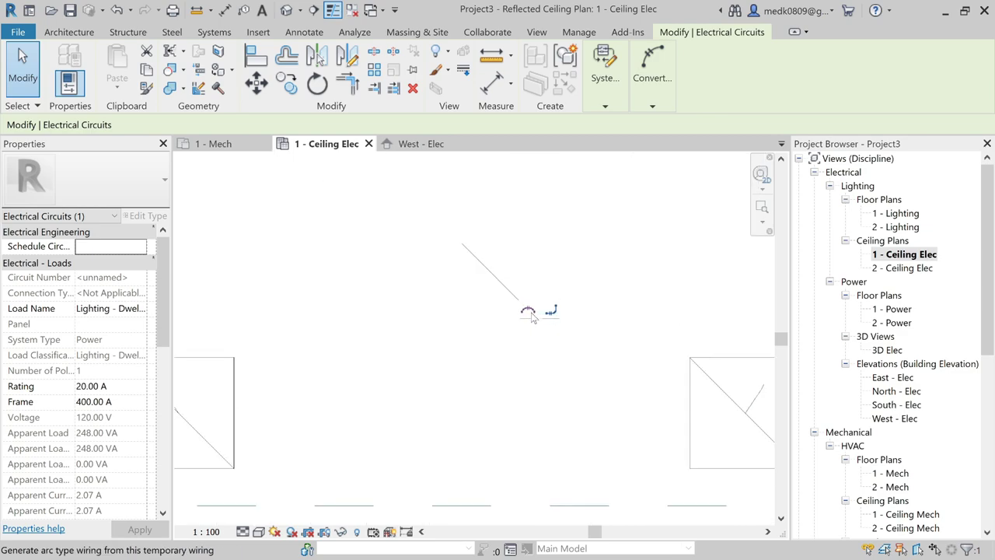
pyautogui.click(528, 312)
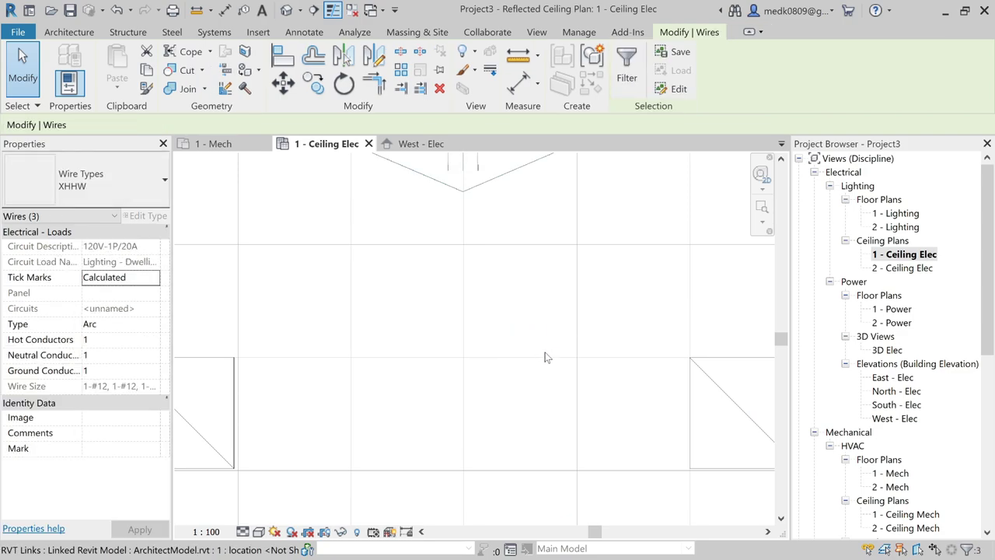
pyautogui.scroll(-4, 558, 304)
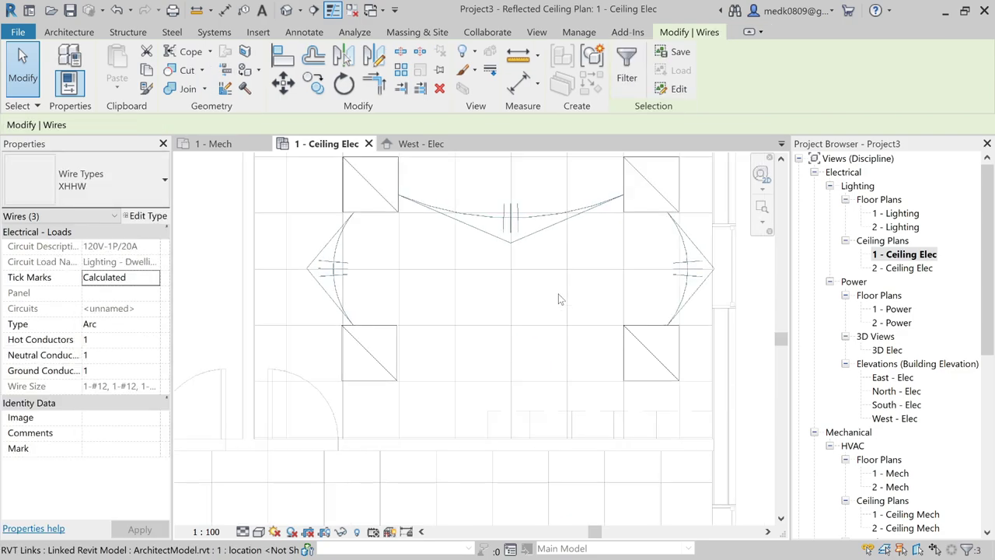
pyautogui.moveTo(559, 305); pyautogui.dragTo(515, 289, button='middle')
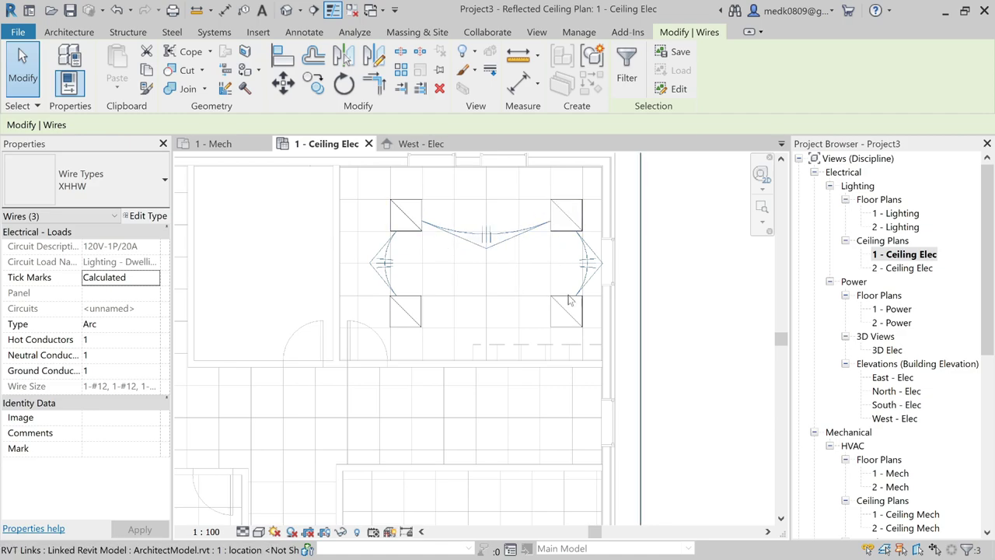
# Adjust the ceiling plan's display with Fine detail level, a different visual style and thin lines turned off
pyautogui.click(257, 533)
pyautogui.click(264, 516)
pyautogui.press('Escape')
pyautogui.click(258, 533)
pyautogui.click(295, 472)
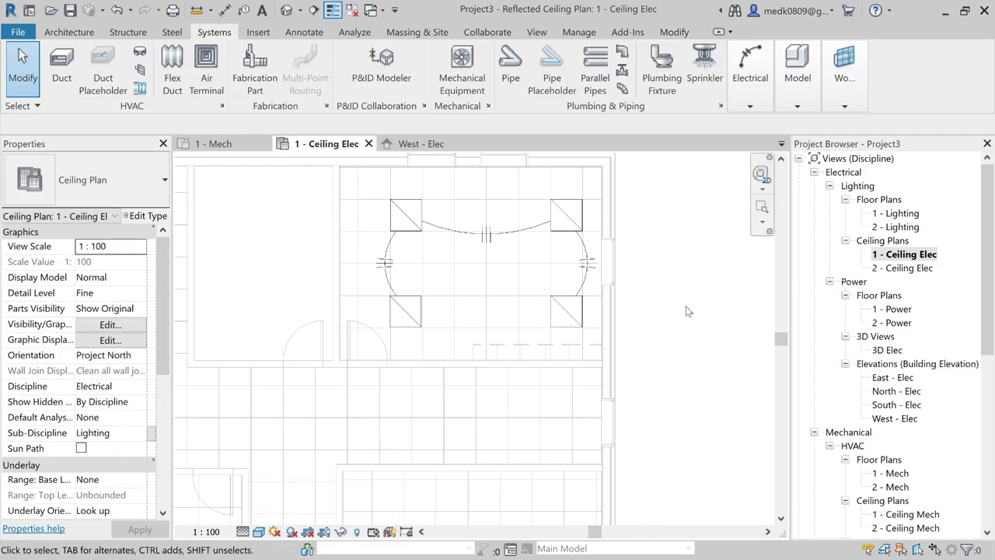
pyautogui.scroll(-2, 687, 310)
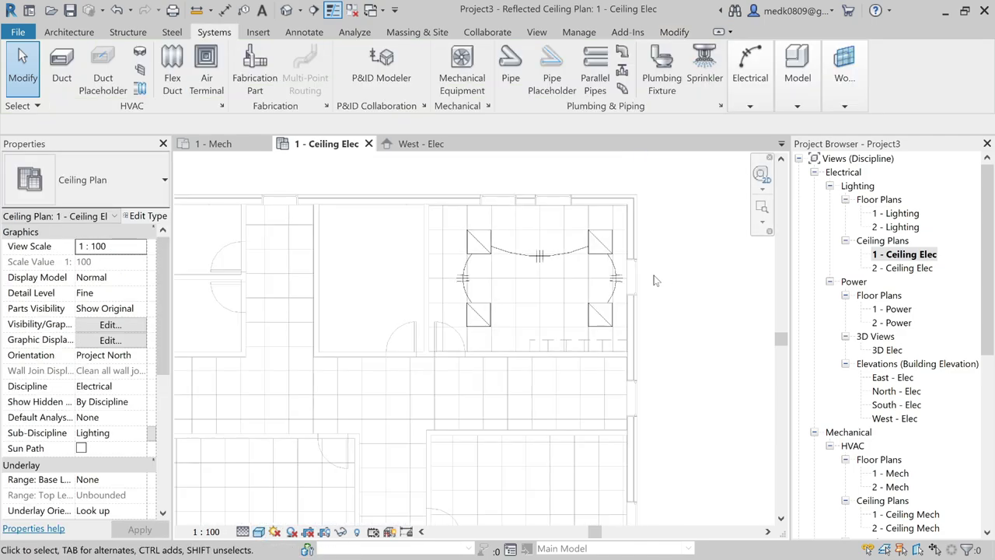
pyautogui.click(332, 10)
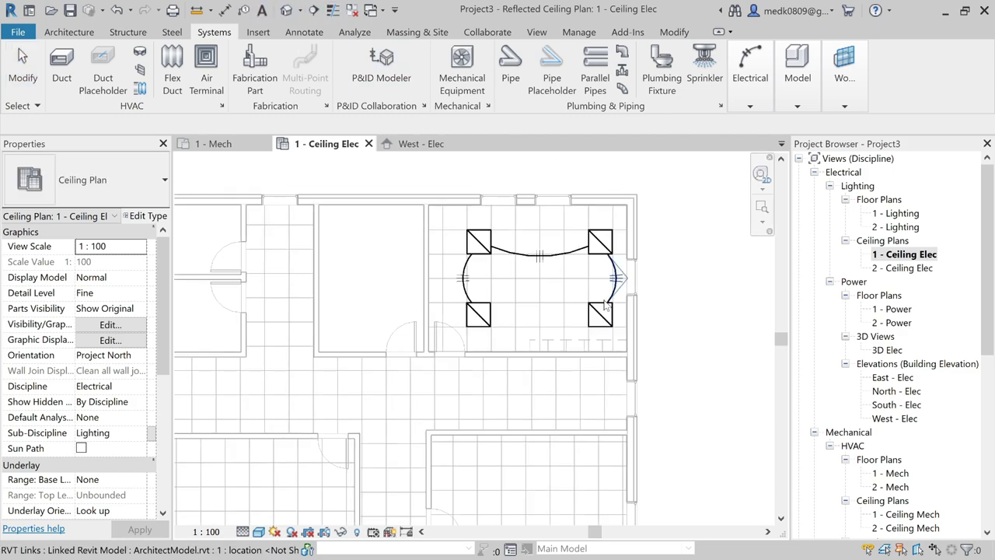
pyautogui.scroll(2, 606, 307)
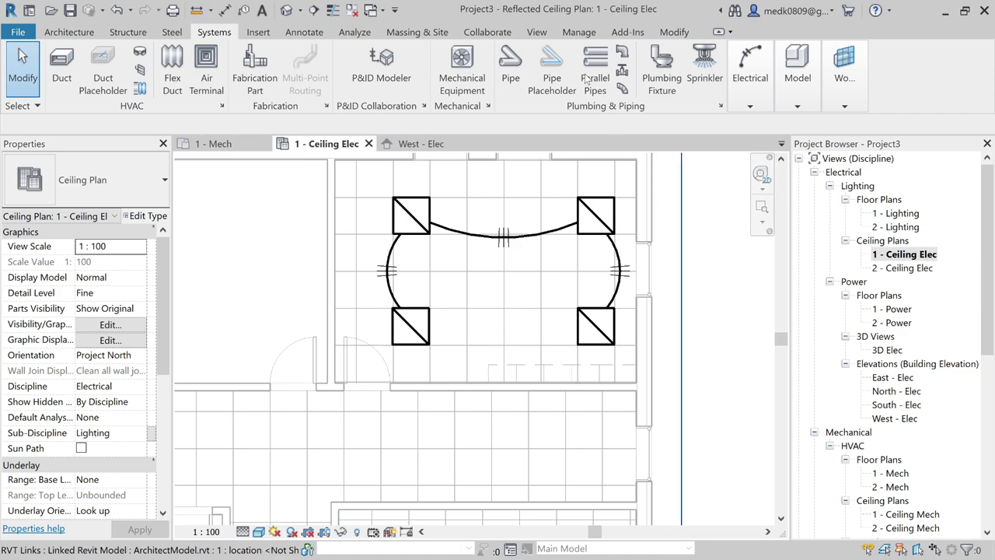
# Examine the fixtures of the Power circuit under Electrical in the System Browser, then close the browser
pyautogui.click(537, 32)
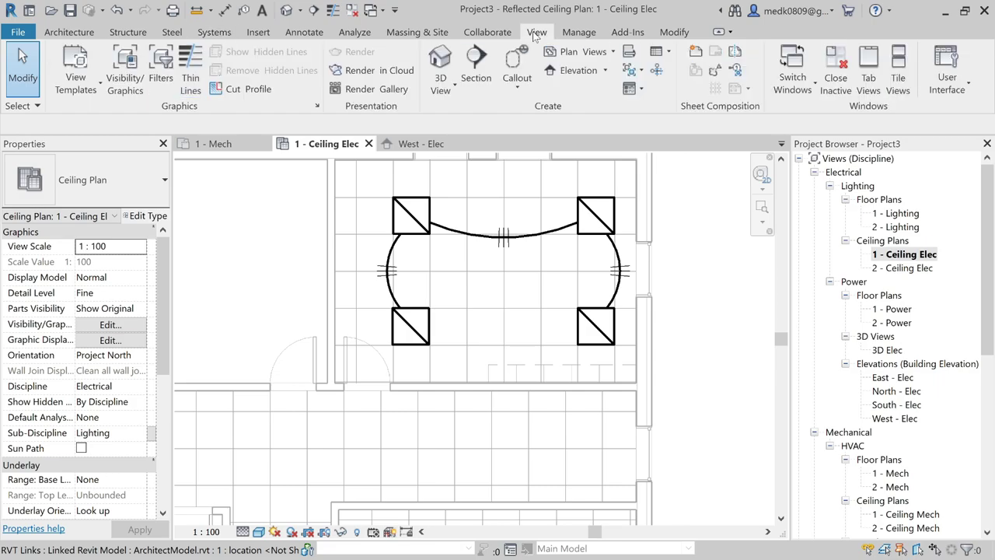
pyautogui.click(947, 74)
pyautogui.click(866, 164)
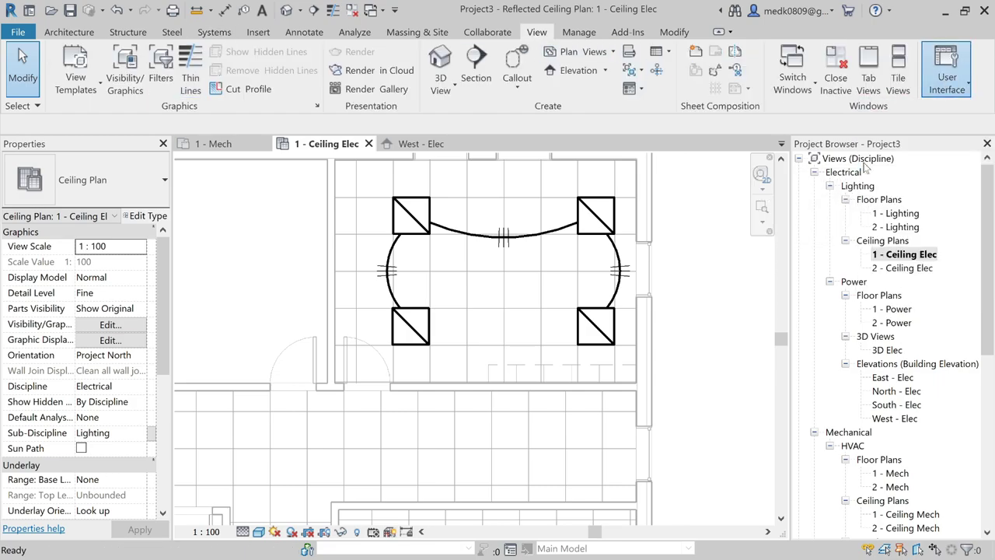
pyautogui.click(644, 238)
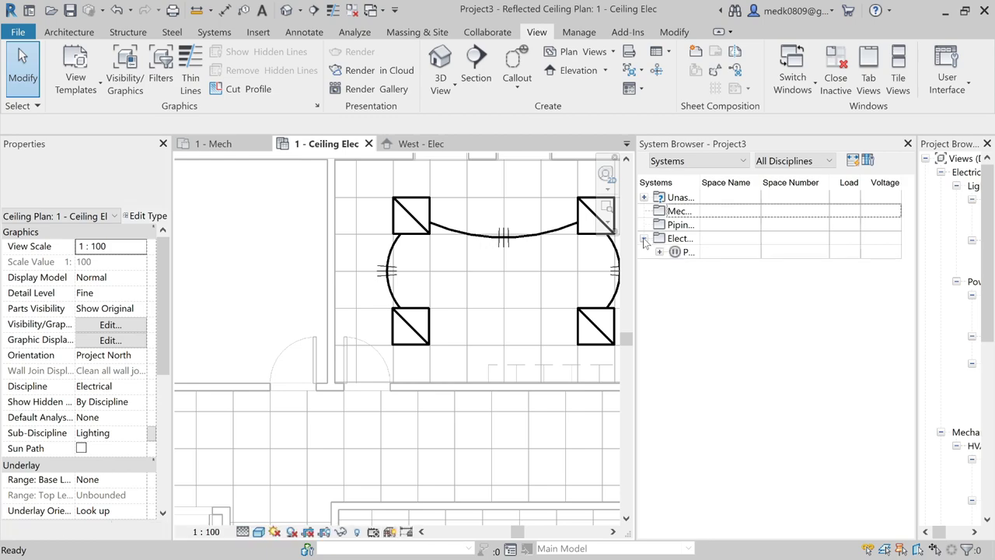
pyautogui.click(660, 252)
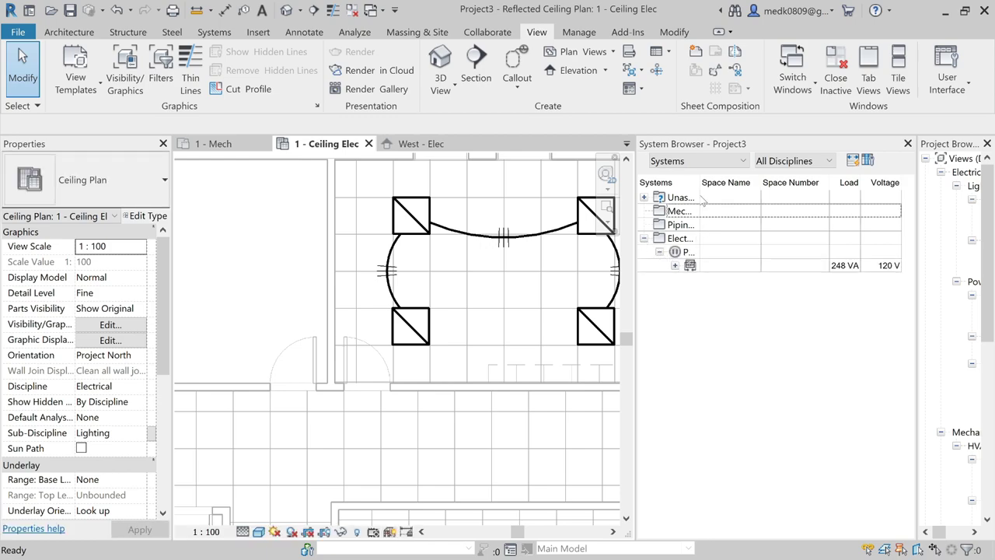
pyautogui.moveTo(699, 180); pyautogui.dragTo(808, 183)
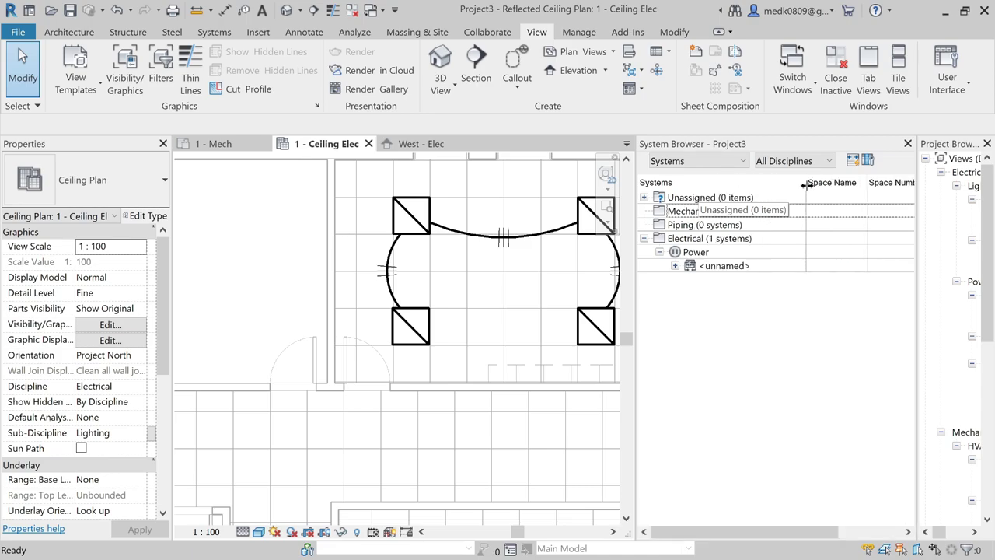
pyautogui.click(675, 265)
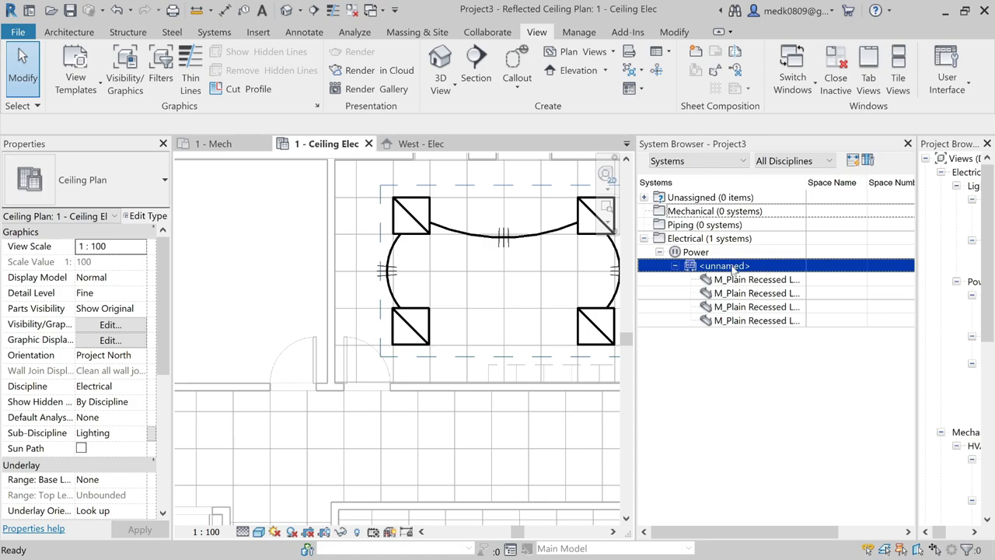
pyautogui.click(733, 321)
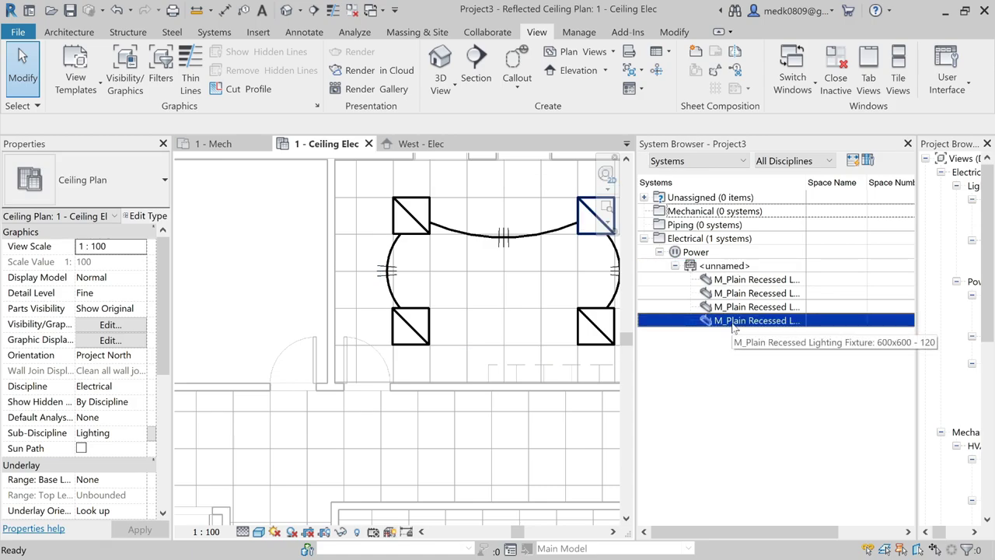
pyautogui.press('F9')
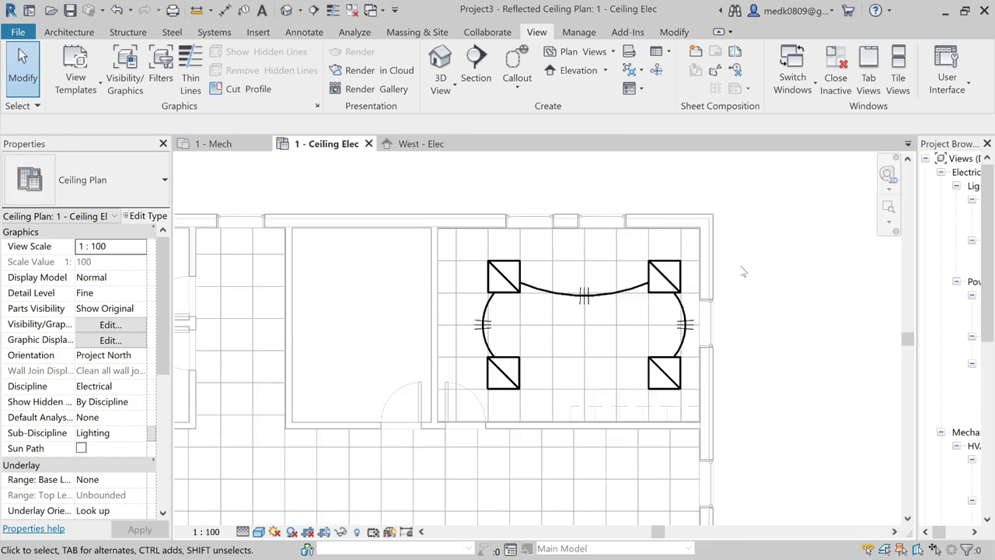
# Place a three-way lighting switch on the vertical wall face above the room's upper-left lighting fixture
pyautogui.click(214, 32)
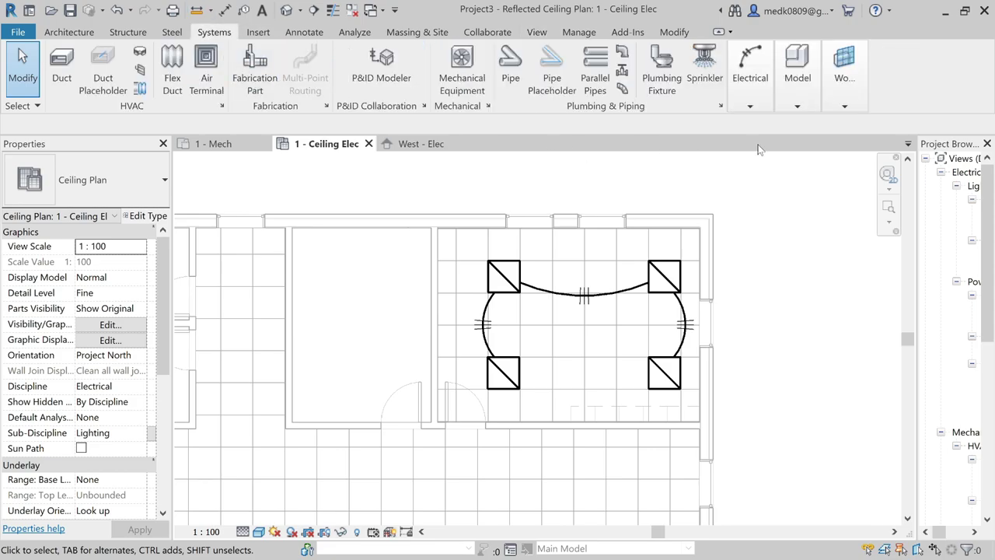
pyautogui.click(745, 105)
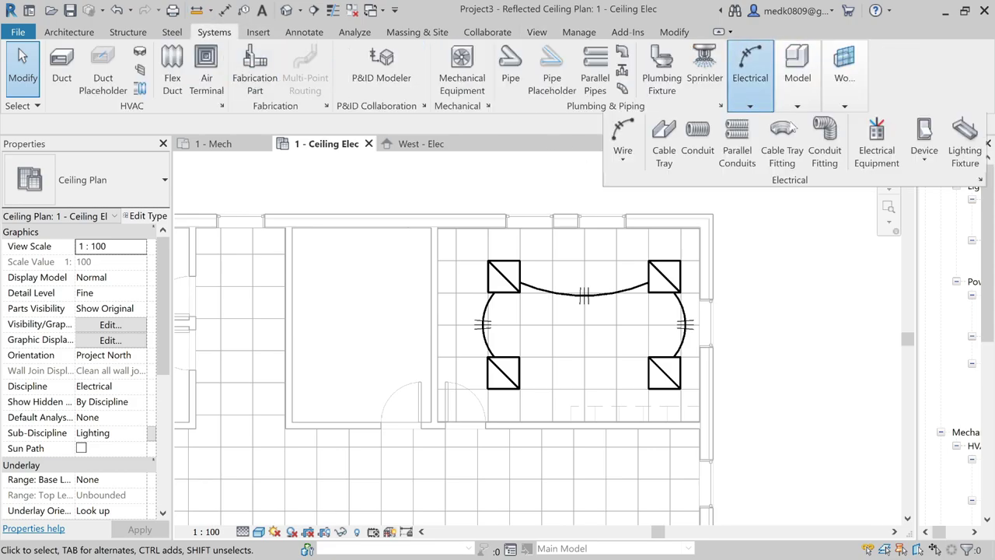
pyautogui.click(924, 155)
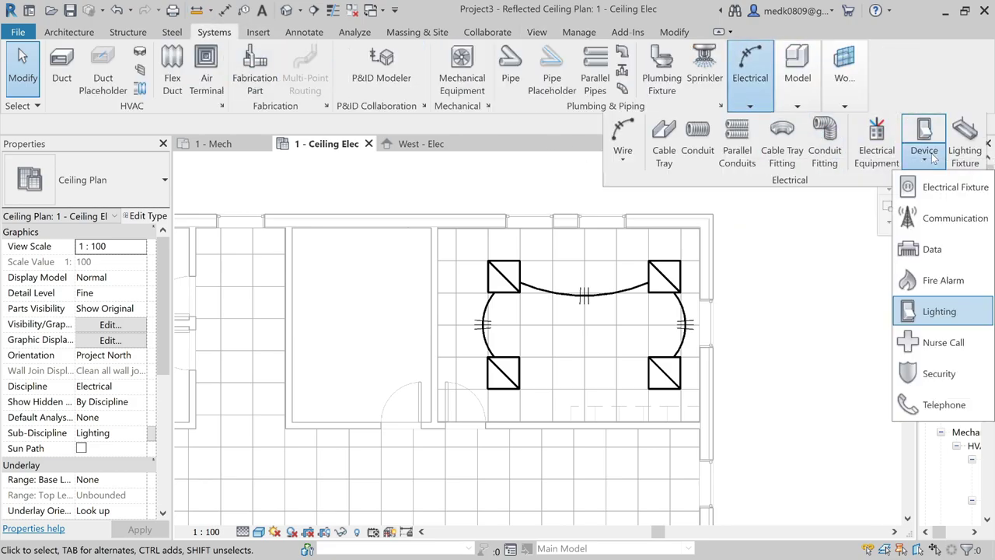
pyautogui.click(939, 311)
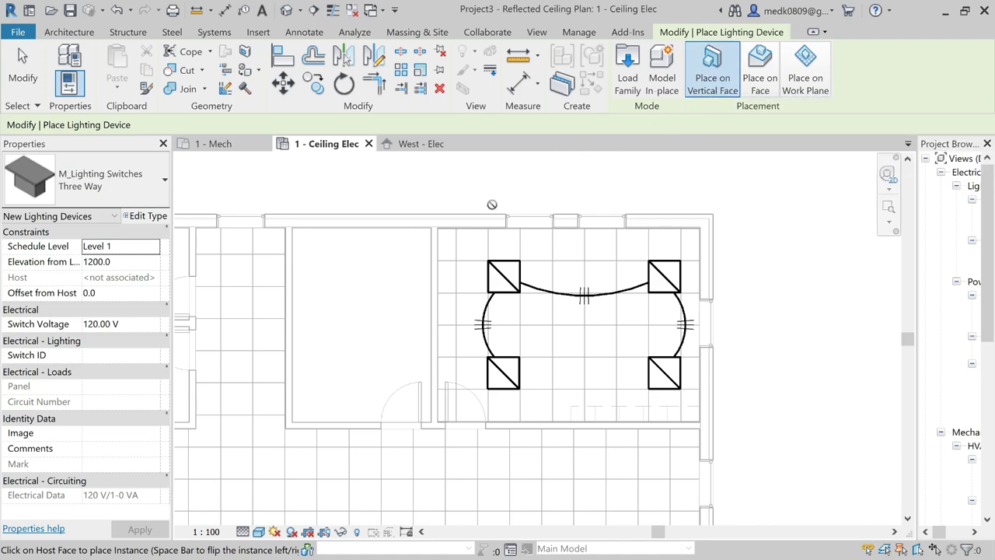
pyautogui.scroll(3, 490, 222)
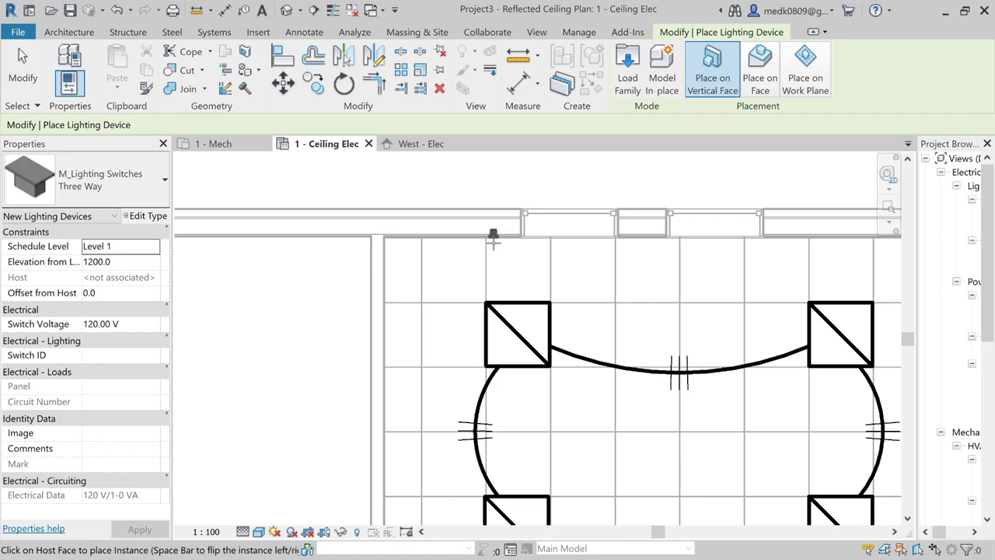
pyautogui.click(493, 240)
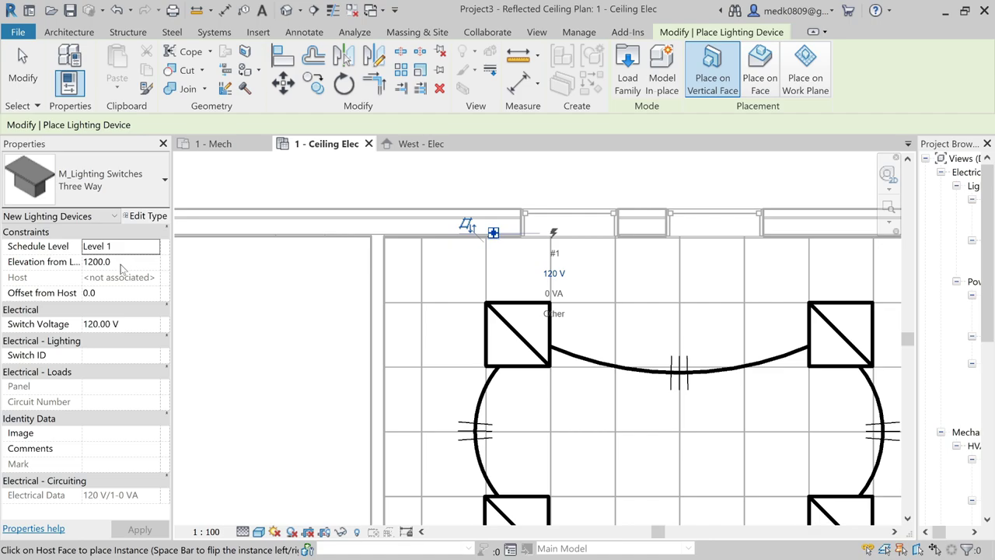
pyautogui.press('Escape')
pyautogui.press('Escape')
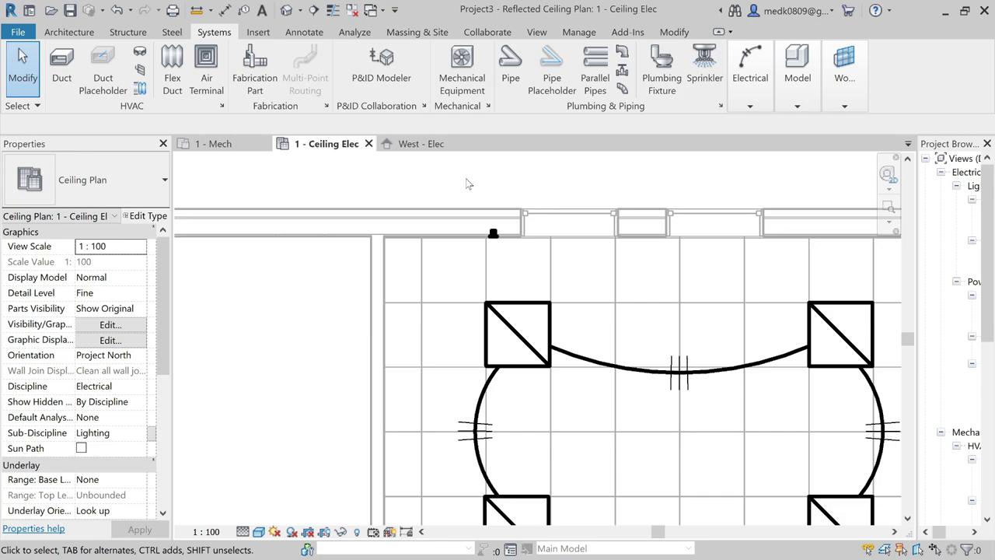
# Examine the placed switch up close with thin lines temporarily turned on, then return to thick lines and the room view
pyautogui.scroll(-4, 467, 184)
pyautogui.scroll(3, 484, 221)
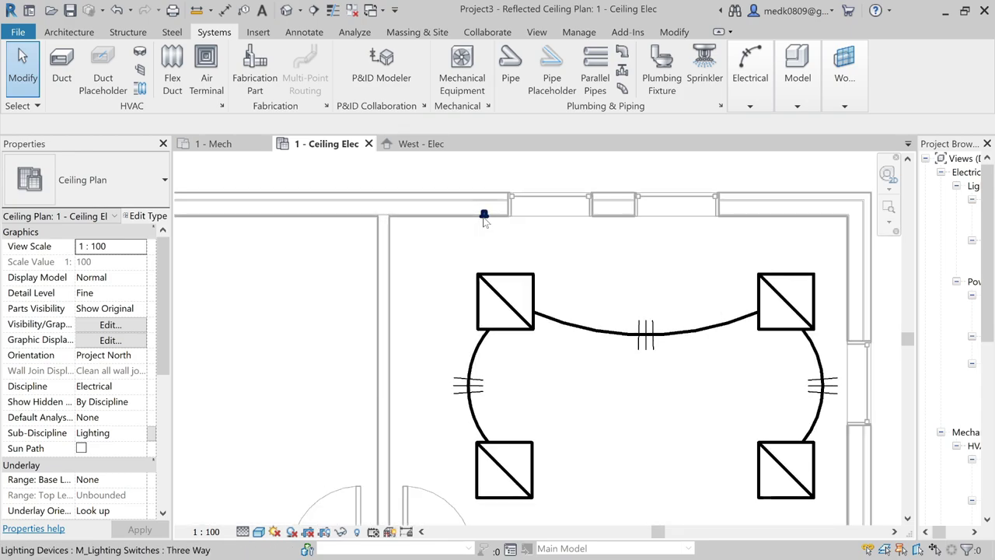
pyautogui.scroll(2, 484, 221)
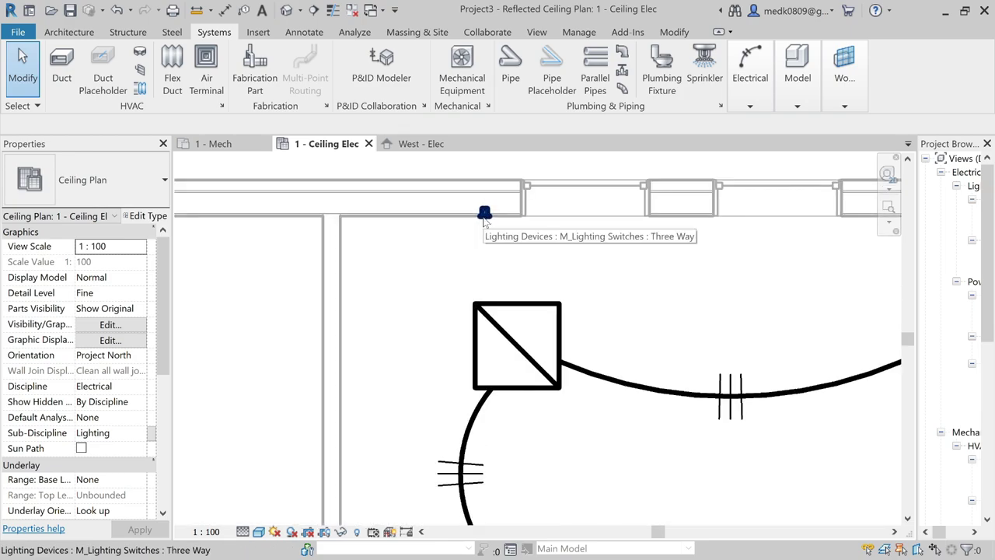
pyautogui.click(334, 10)
pyautogui.scroll(4, 482, 211)
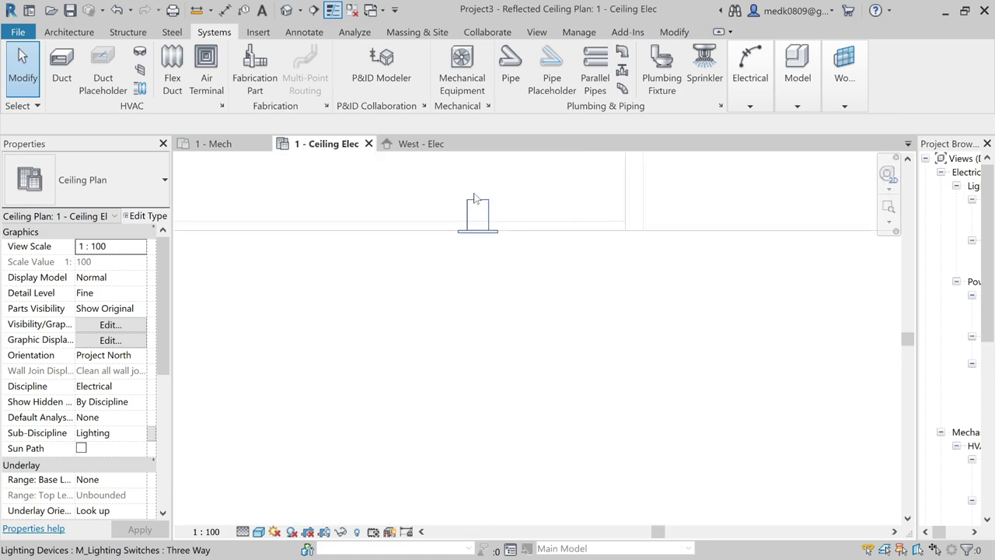
pyautogui.click(334, 10)
pyautogui.scroll(-6, 422, 248)
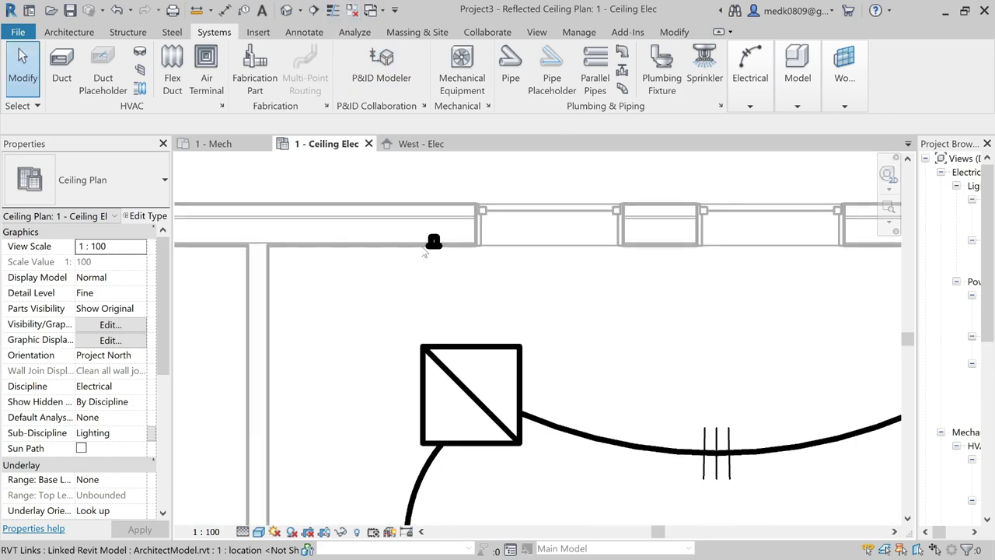
pyautogui.scroll(-3, 424, 251)
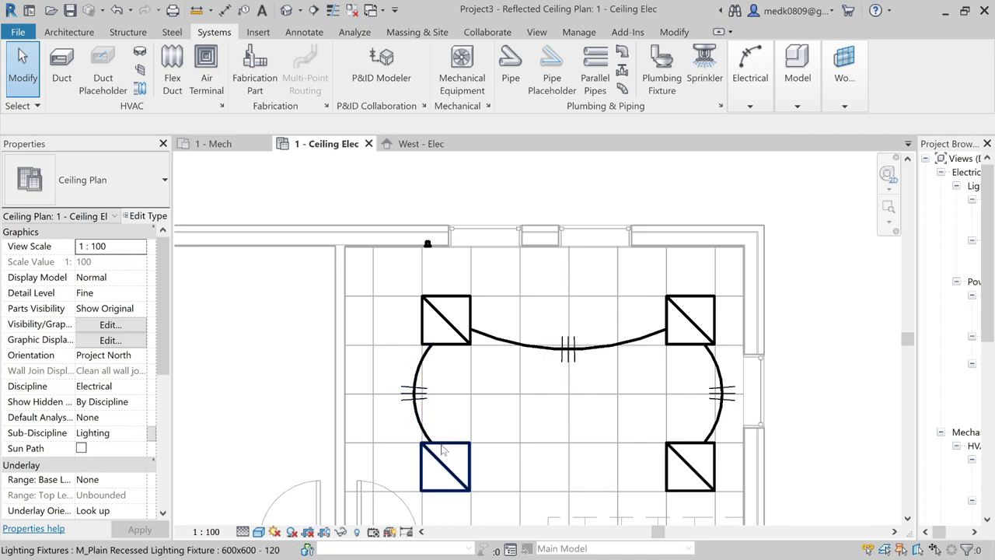
# Create a switch system from the upper-left lighting fixture and add the room's other three fixtures to it
pyautogui.click(445, 321)
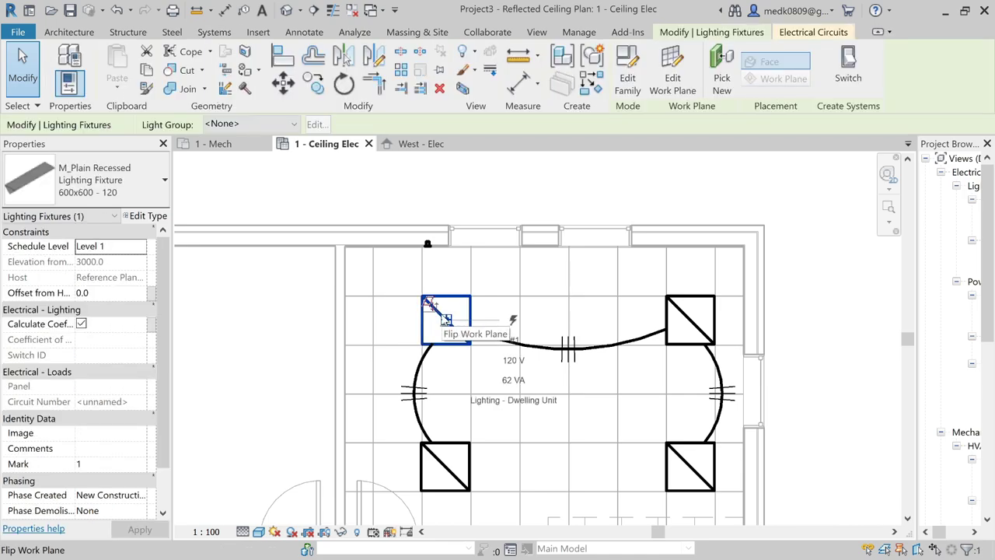
pyautogui.click(847, 61)
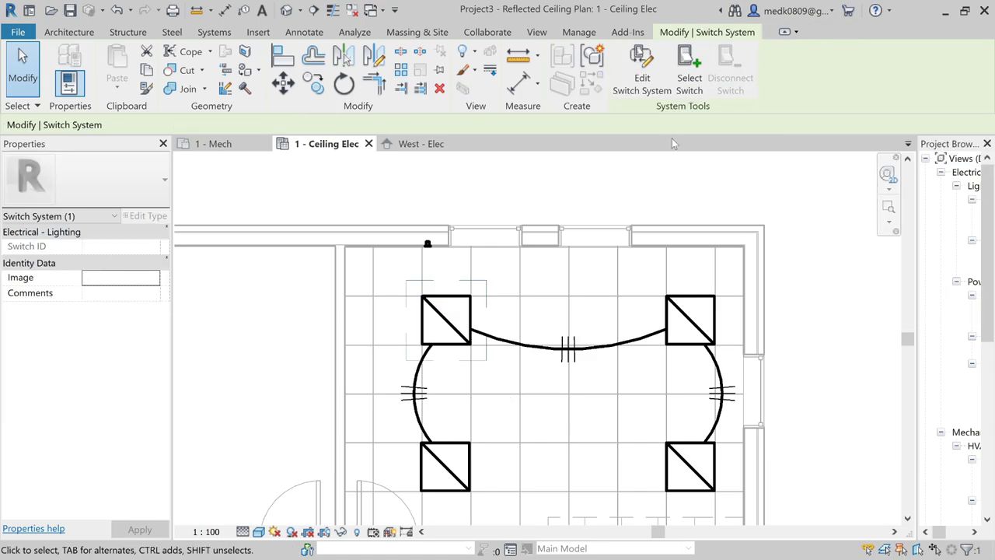
pyautogui.click(644, 84)
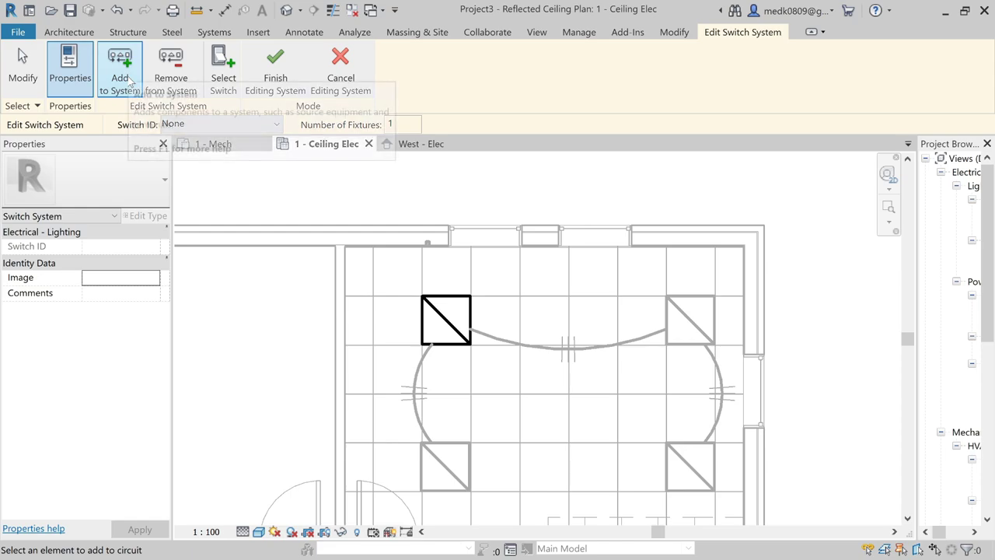
pyautogui.click(455, 472)
pyautogui.click(455, 472)
pyautogui.click(691, 472)
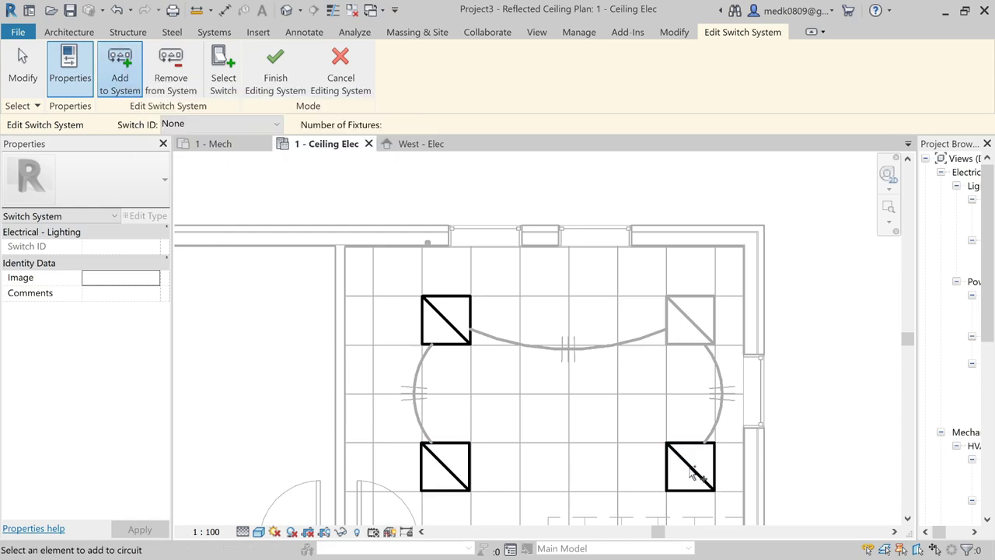
pyautogui.click(690, 325)
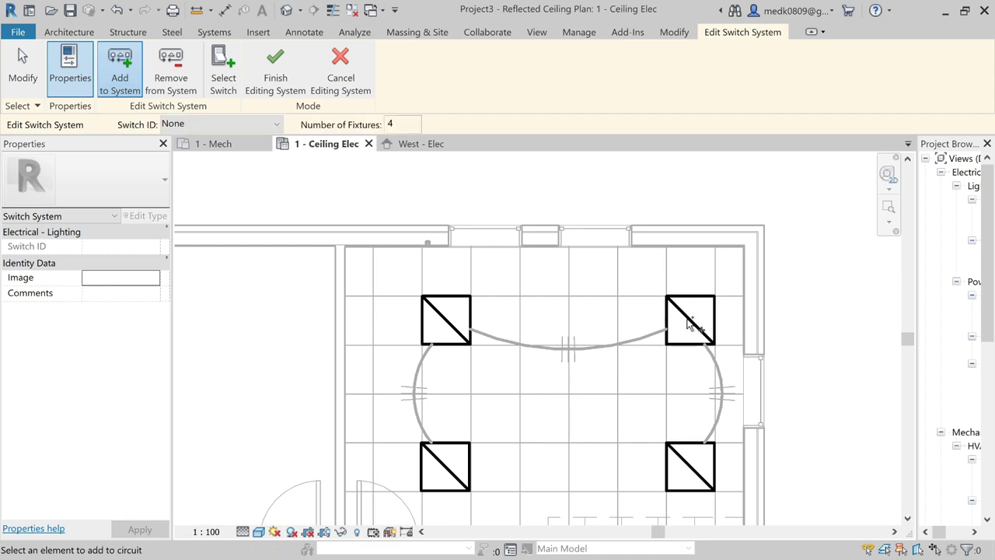
# Assign the three-way wall switch to the switch system and finish editing the system
pyautogui.click(226, 70)
pyautogui.scroll(2, 481, 269)
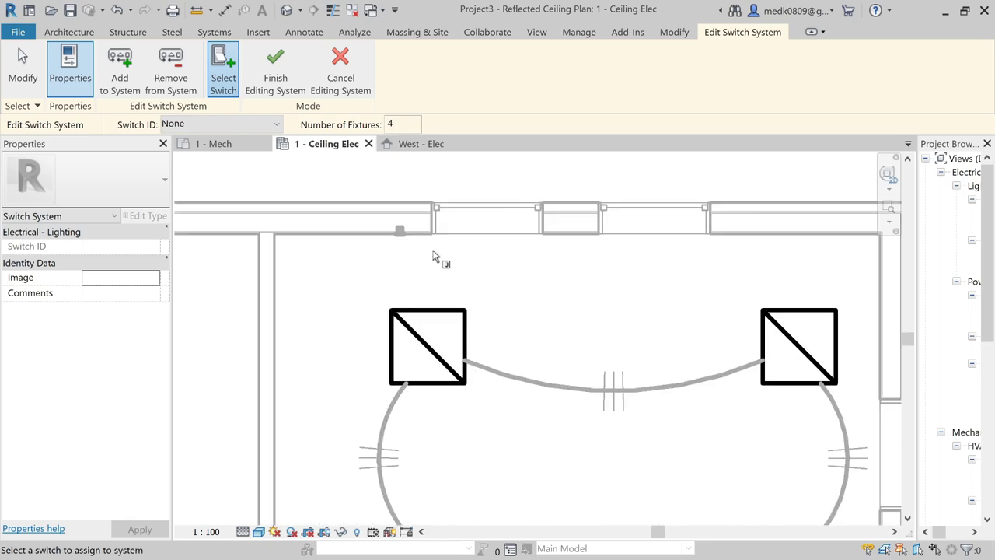
pyautogui.click(389, 227)
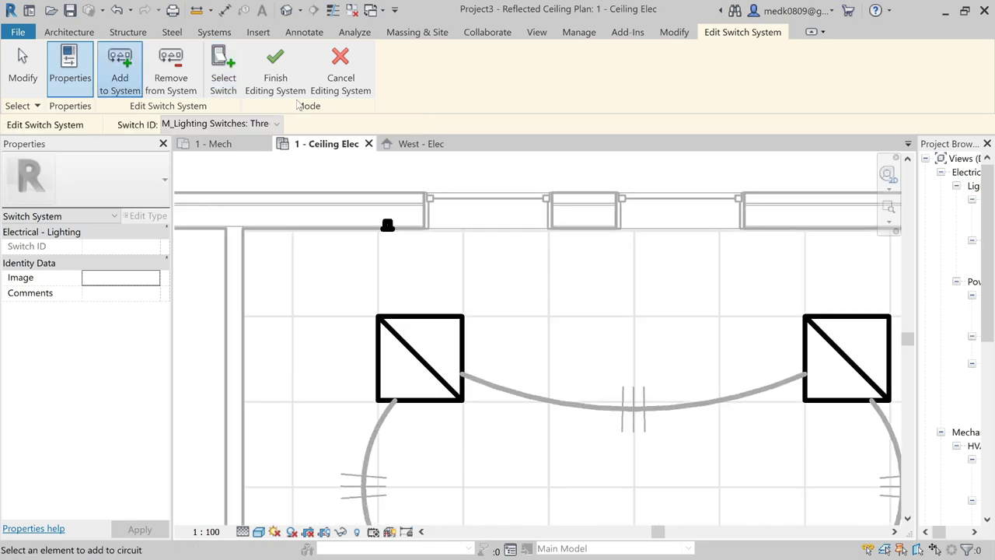
pyautogui.click(275, 71)
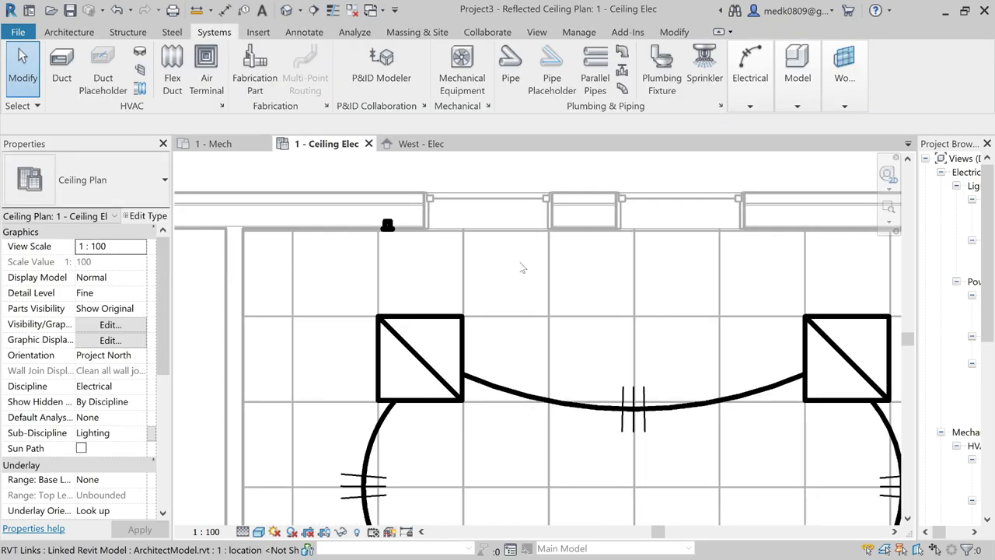
# Select the whole switch system from its wall switch to inspect the connections to the fixtures, then clear the selection
pyautogui.scroll(-3, 522, 268)
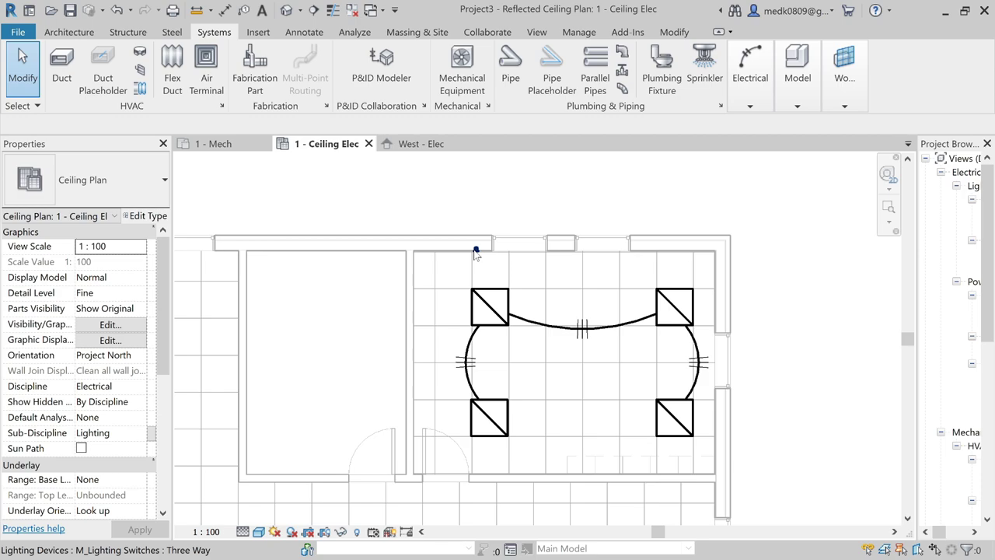
pyautogui.press('Tab')
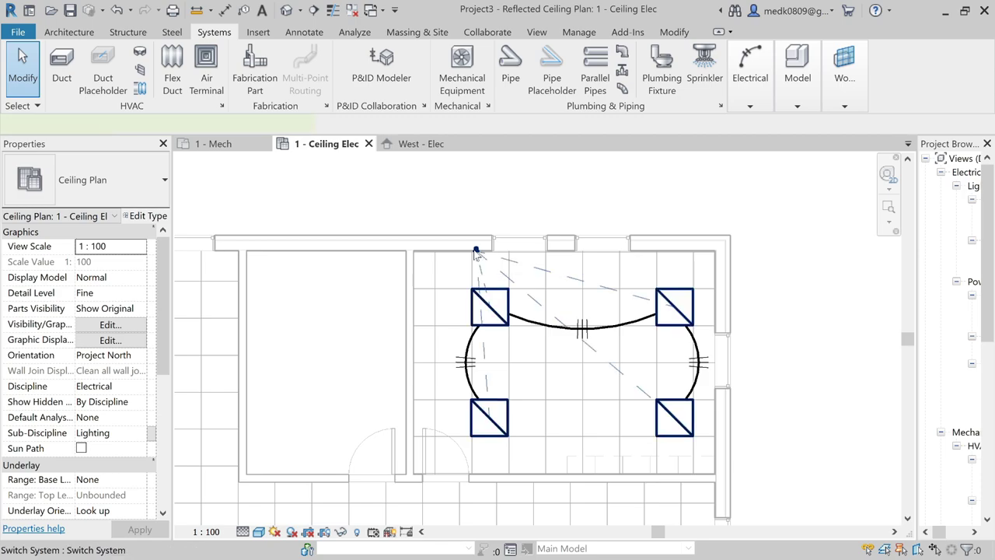
pyautogui.click(477, 254)
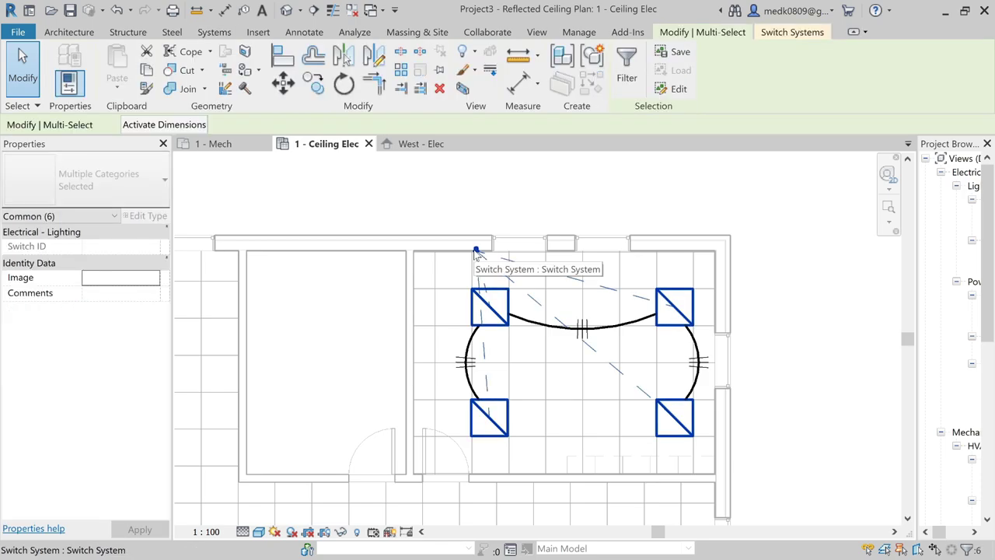
pyautogui.click(759, 174)
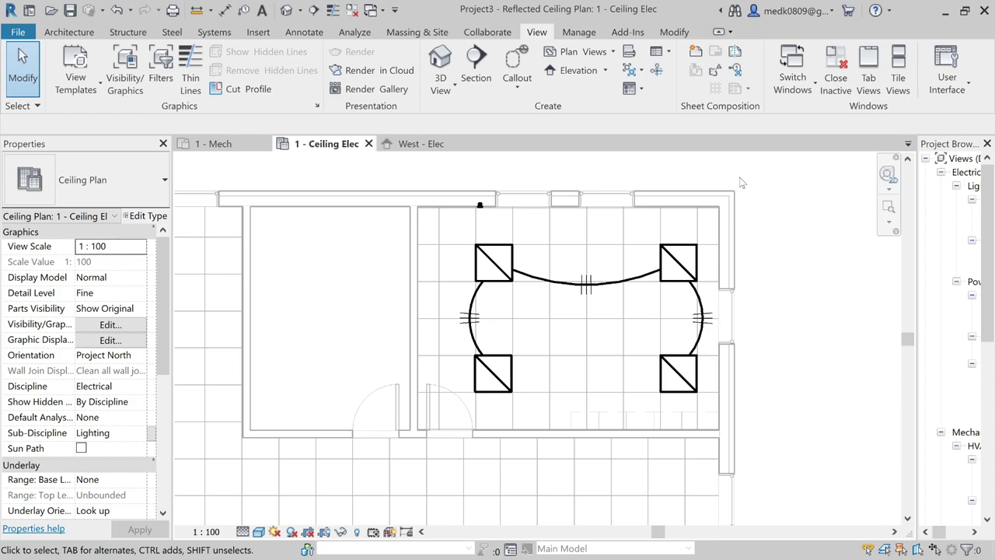
# Delete the four lighting fixtures, their wiring and the wall switch from the upper-right room, and dismiss the warnings
pyautogui.scroll(-2, 675, 196)
pyautogui.moveTo(605, 268); pyautogui.dragTo(547, 323, button='middle')
pyautogui.moveTo(426, 190); pyautogui.dragTo(747, 414)
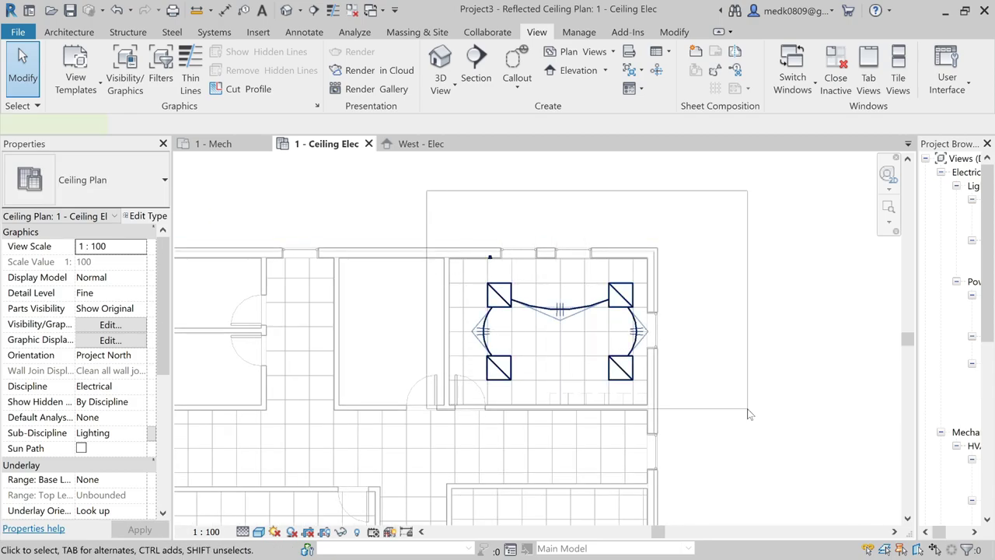
pyautogui.press('Delete')
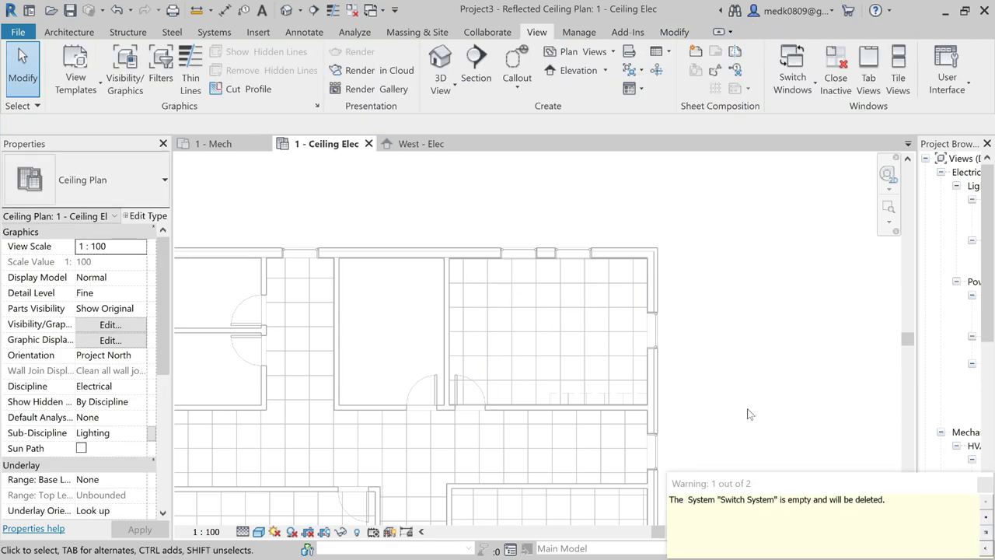
pyautogui.click(981, 484)
# Show the whole building in the ceiling plan and widen the Project Browser so its view names are readable
pyautogui.scroll(-1, 681, 235)
pyautogui.scroll(-2, 680, 235)
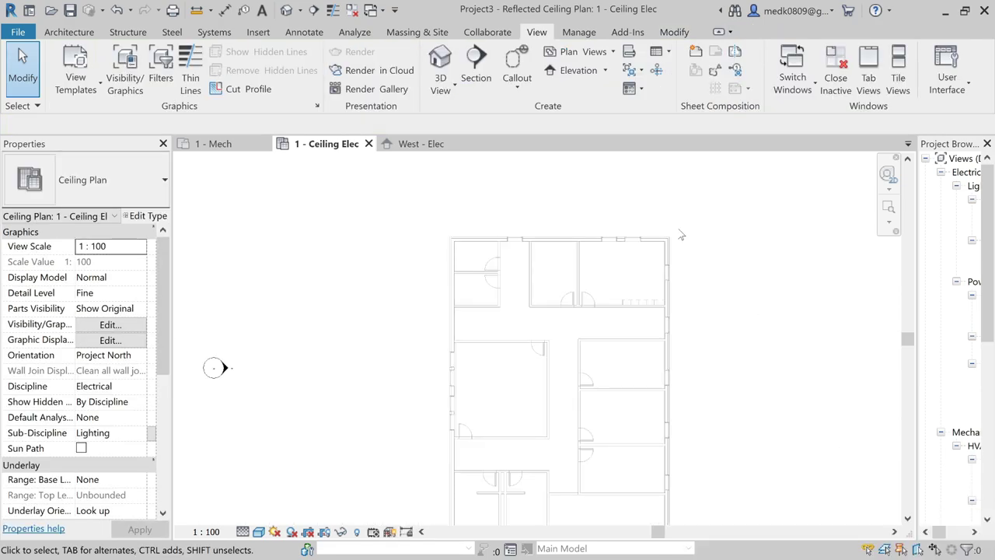
pyautogui.moveTo(718, 350); pyautogui.dragTo(659, 323, button='middle')
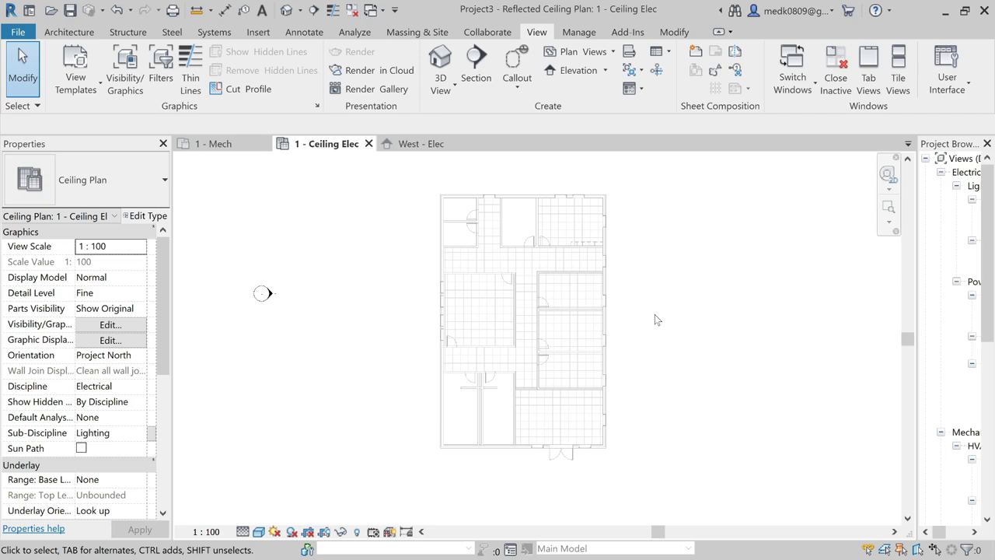
pyautogui.moveTo(917, 308); pyautogui.dragTo(763, 303)
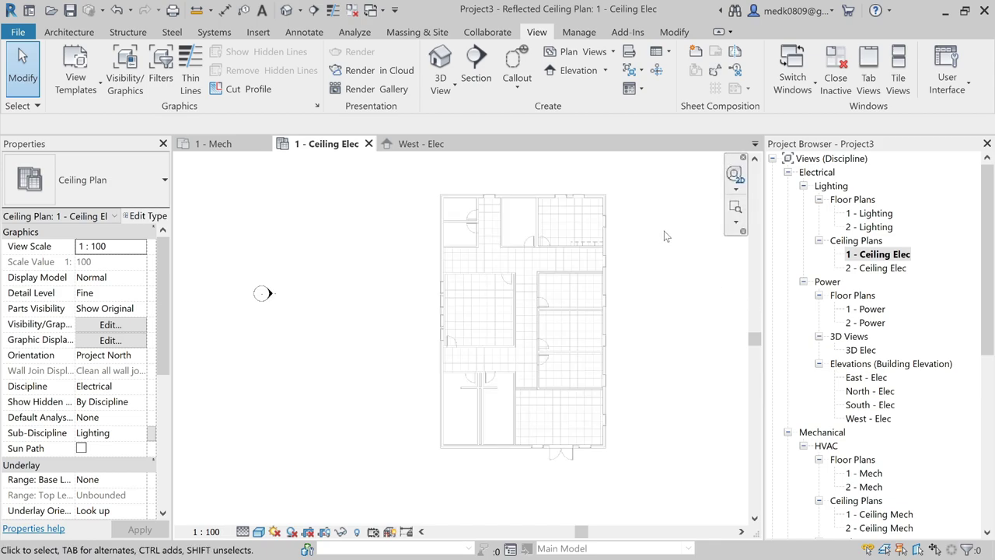
# Place four M_Plain Recessed Lighting Fixtures, type 600x600 - 120, on the work plane in the upper-right room, one near each corner
pyautogui.click(224, 34)
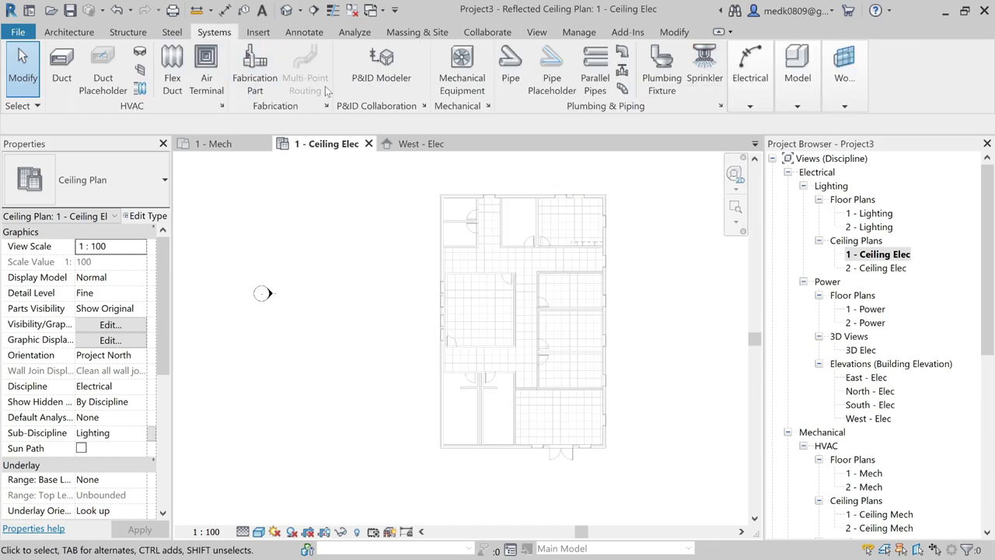
pyautogui.click(758, 100)
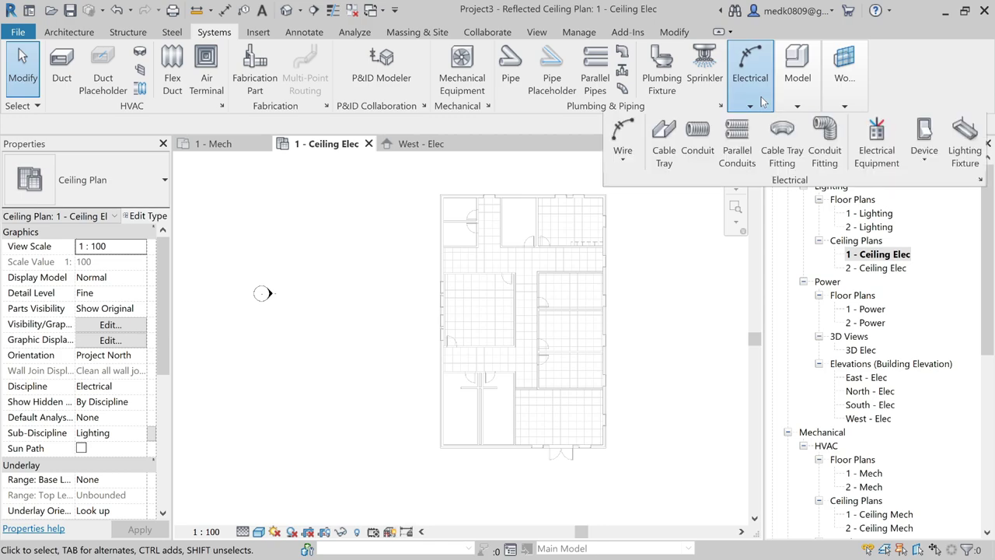
pyautogui.click(965, 140)
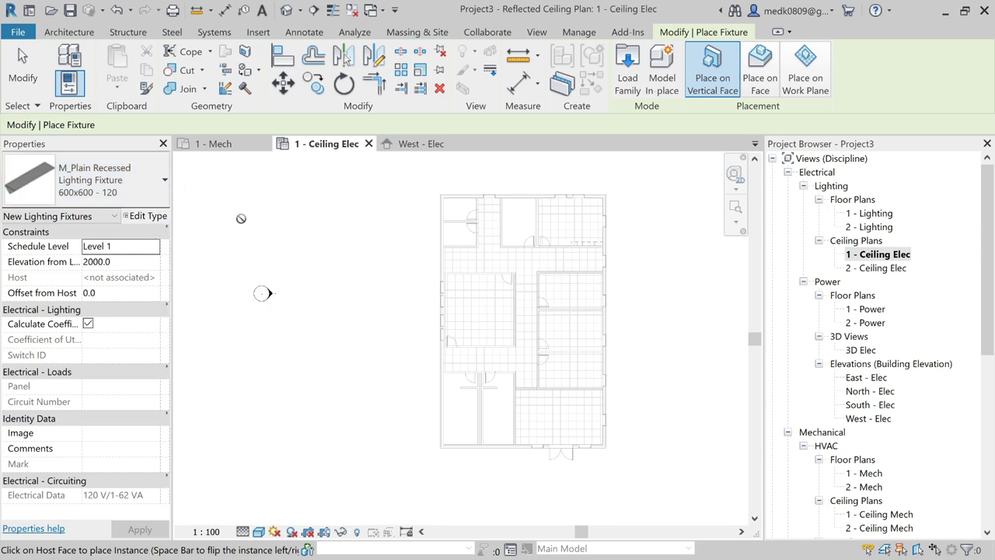
pyautogui.click(808, 92)
pyautogui.scroll(5, 501, 225)
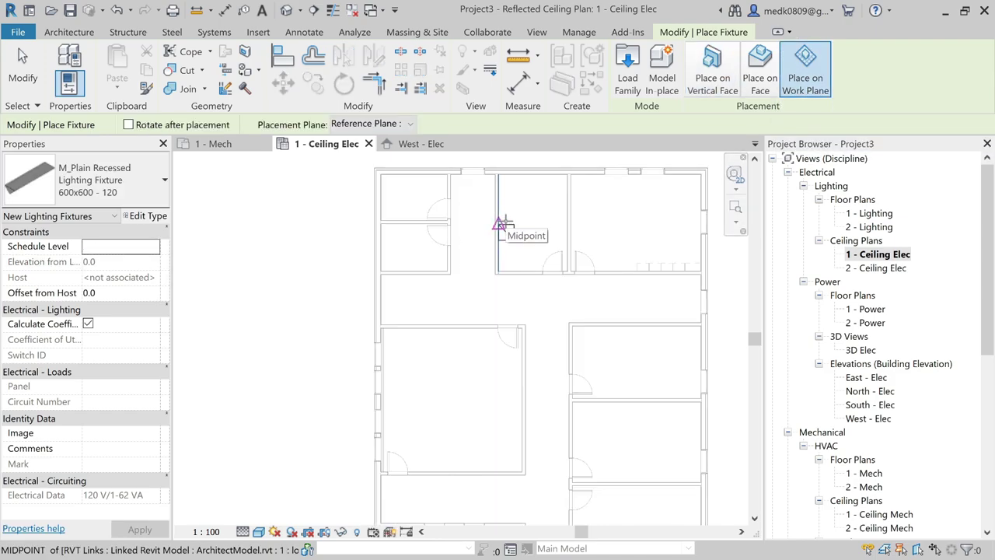
pyautogui.scroll(3, 479, 241)
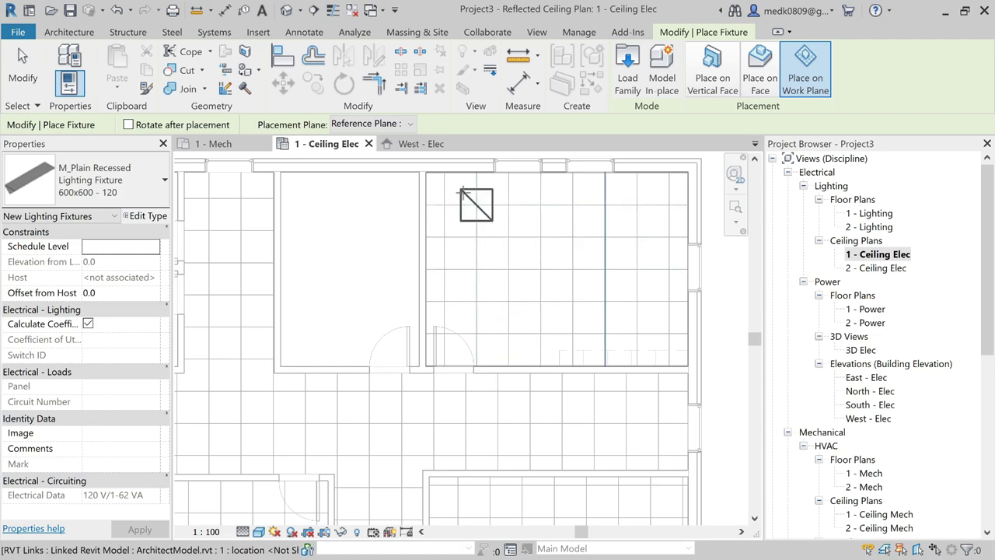
pyautogui.click(456, 192)
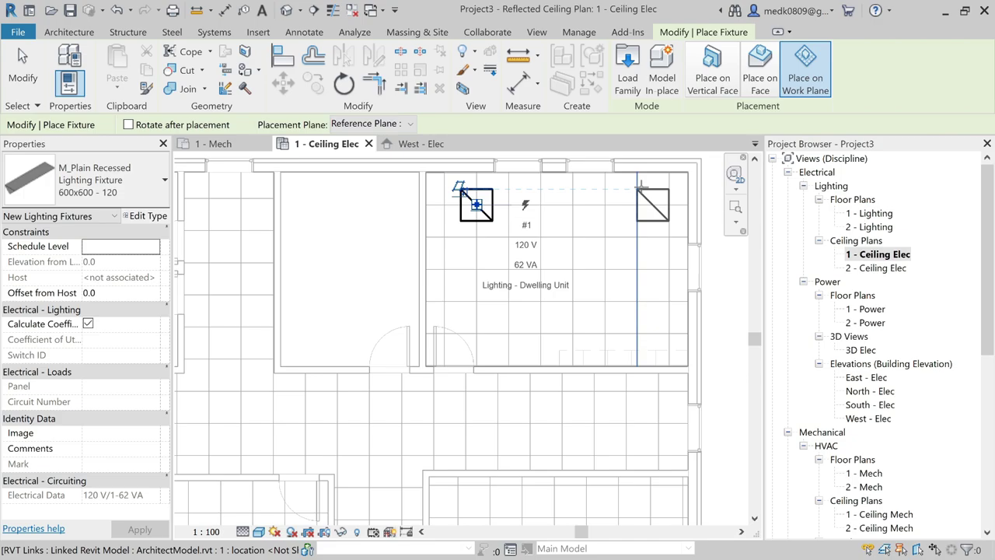
pyautogui.click(637, 205)
pyautogui.click(462, 316)
pyautogui.click(637, 316)
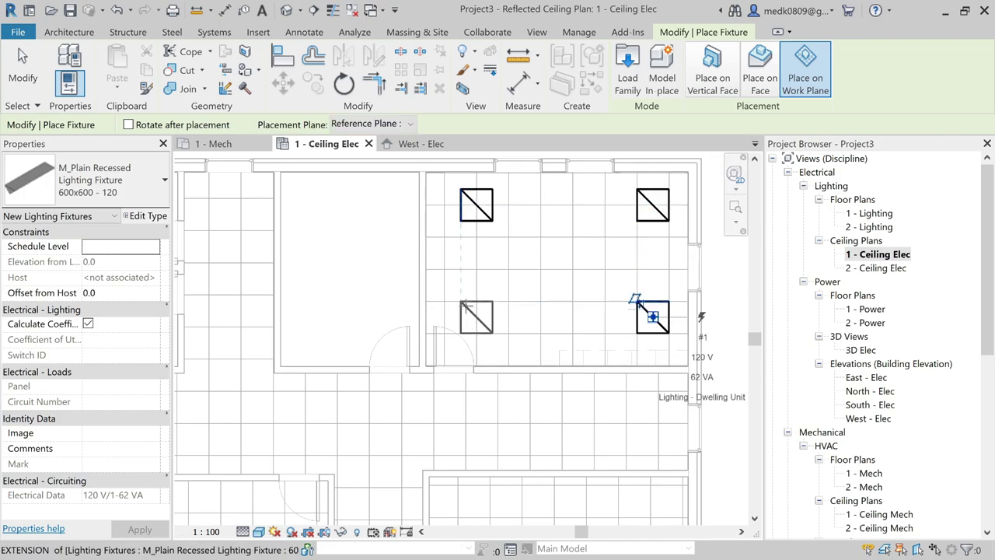
pyautogui.press('Escape')
pyautogui.press('Escape')
# Copy the recessed fixtures with the Multiple option into the other rooms of the ceiling plan, two or four per room
pyautogui.scroll(-2, 604, 187)
pyautogui.click(529, 262)
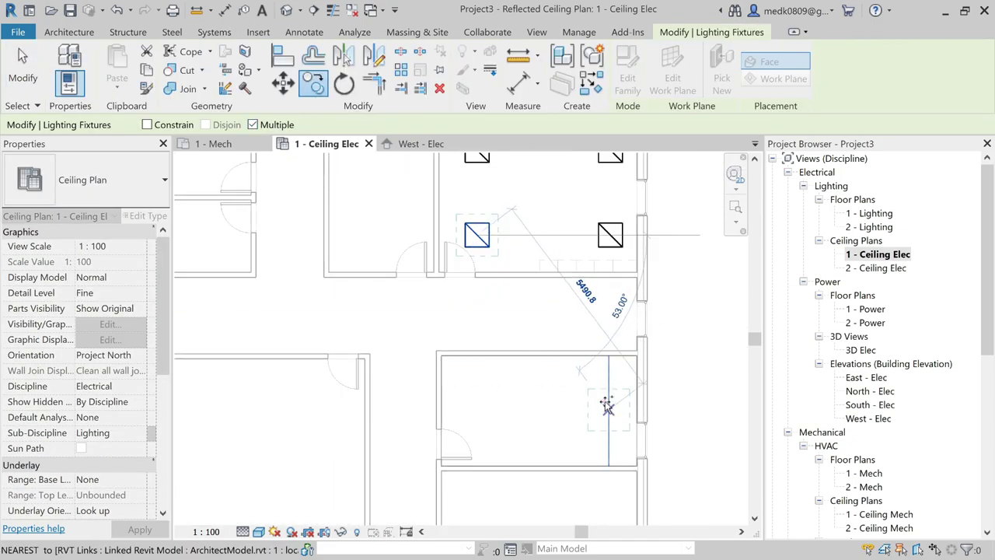
pyautogui.scroll(-2, 566, 406)
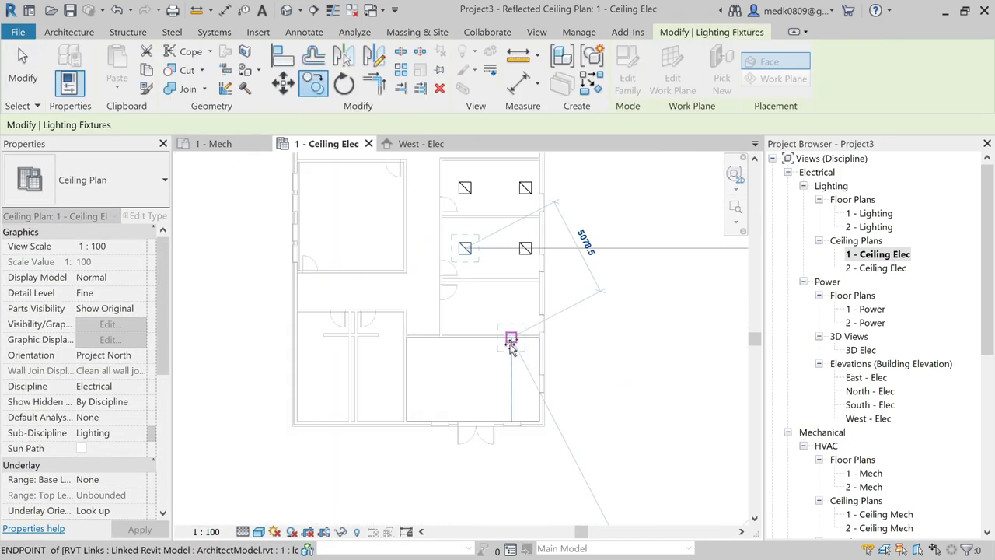
pyautogui.scroll(4, 394, 355)
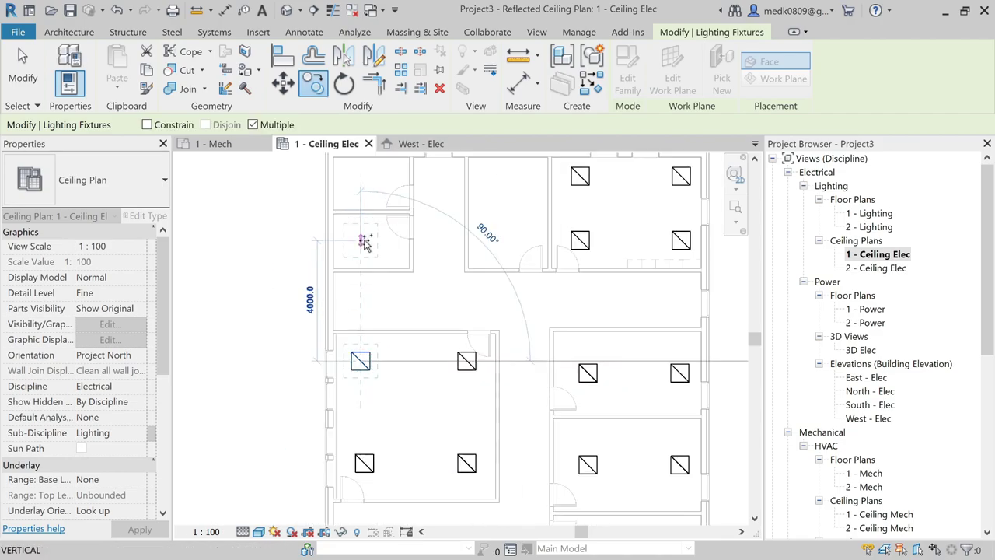
pyautogui.press('Escape')
pyautogui.press('Escape')
pyautogui.scroll(-4, 622, 262)
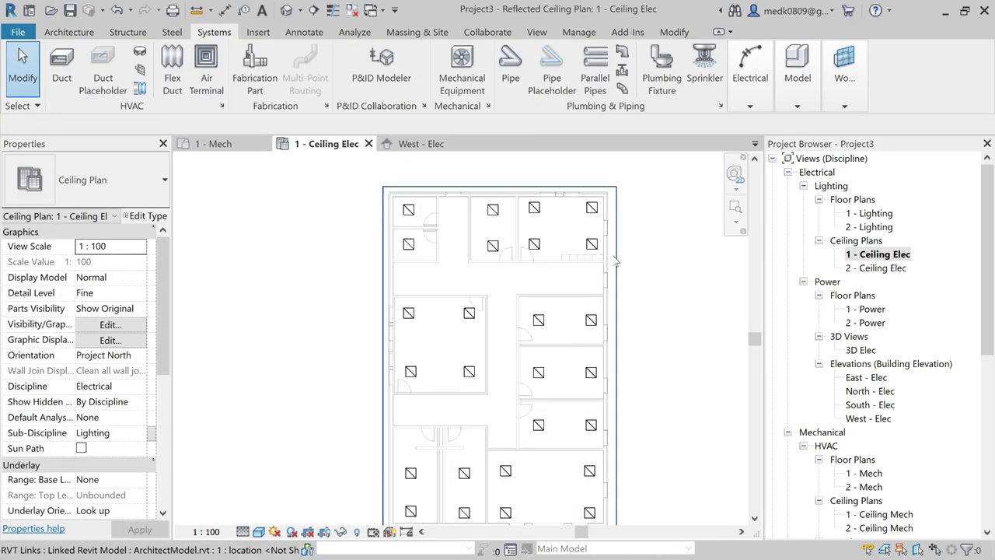
pyautogui.scroll(3, 611, 295)
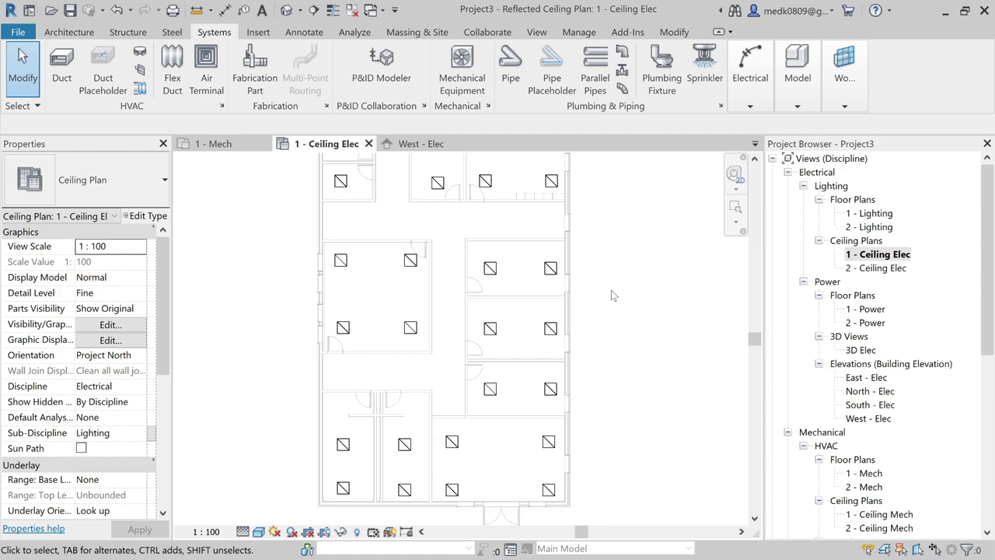
pyautogui.moveTo(611, 281)
pyautogui.mouseDown(button='middle')
pyautogui.moveTo(624, 295)
pyautogui.moveTo(614, 294)
pyautogui.mouseUp(button='middle')
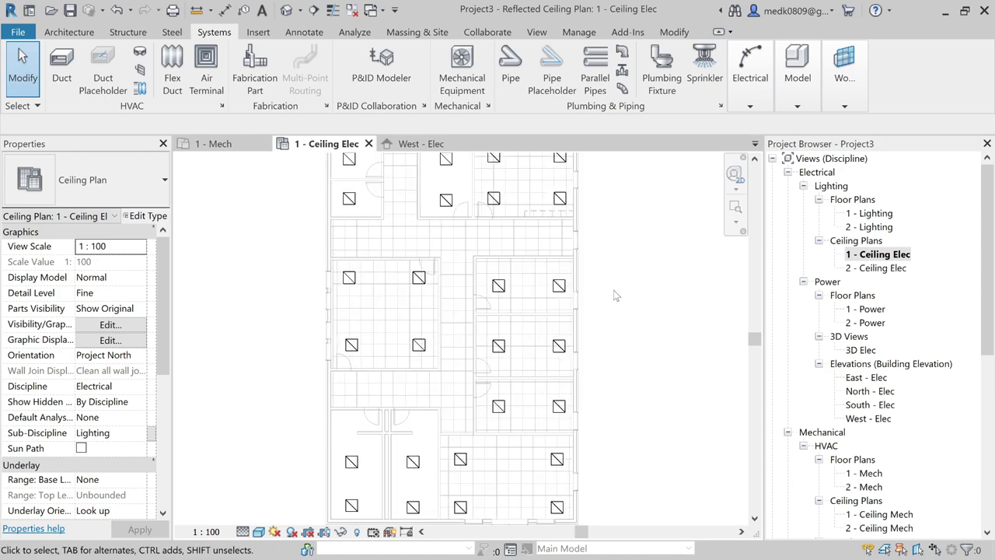
pyautogui.scroll(-1, 633, 271)
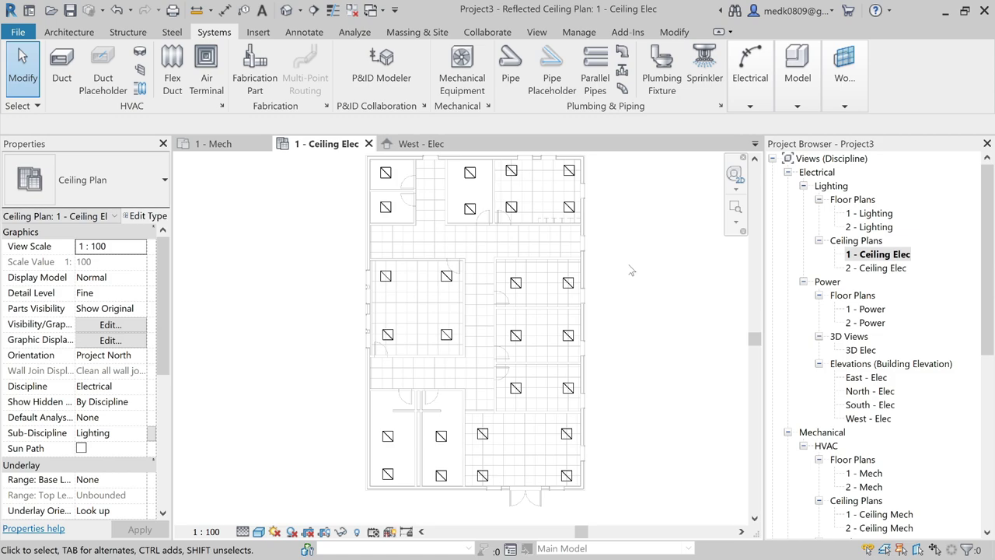
# Place an M_VAV Unit - Parallel Fan Powered, Size 2 - 150mm Inlet, at elevation 3400 in the upper middle of the lower-right room
pyautogui.click(462, 70)
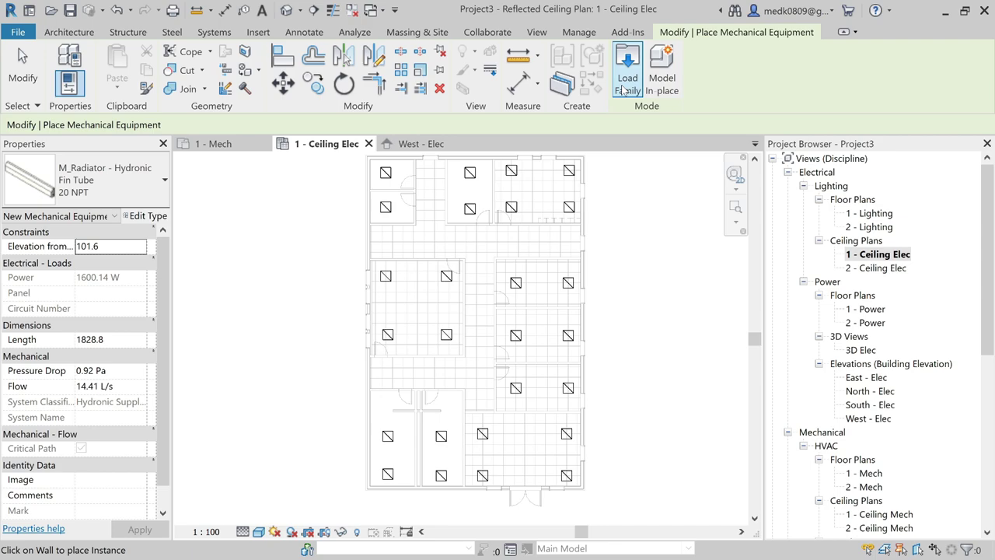
pyautogui.click(117, 186)
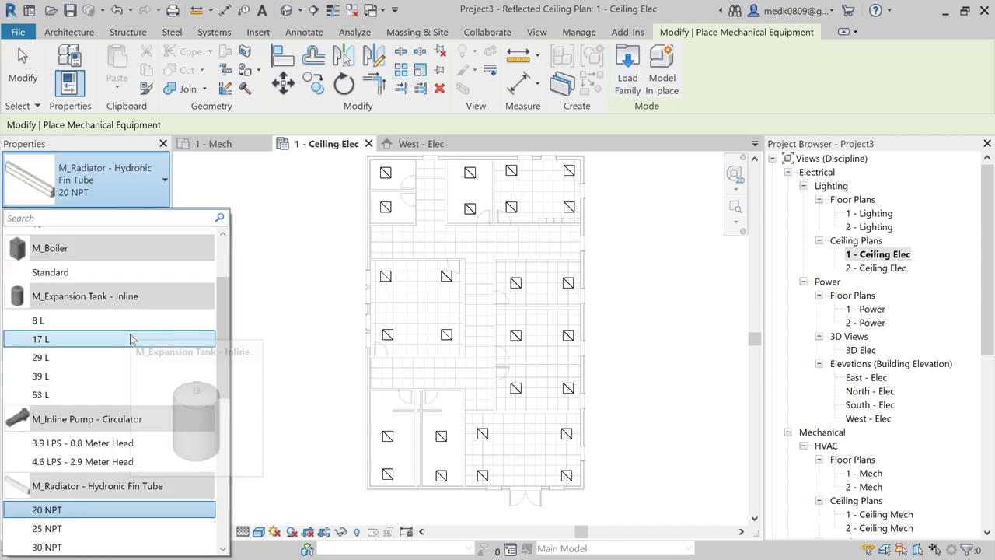
pyautogui.scroll(-4, 130, 339)
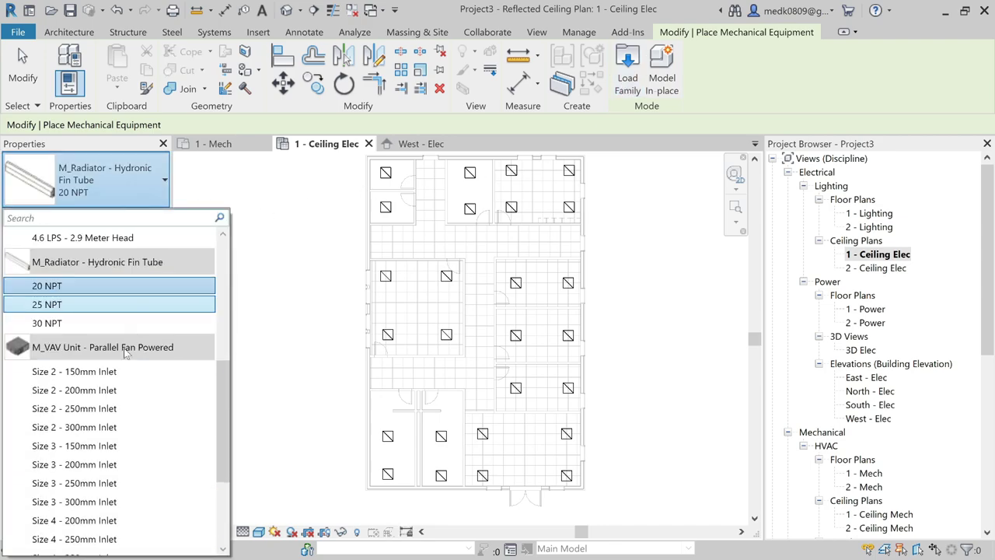
pyautogui.click(117, 371)
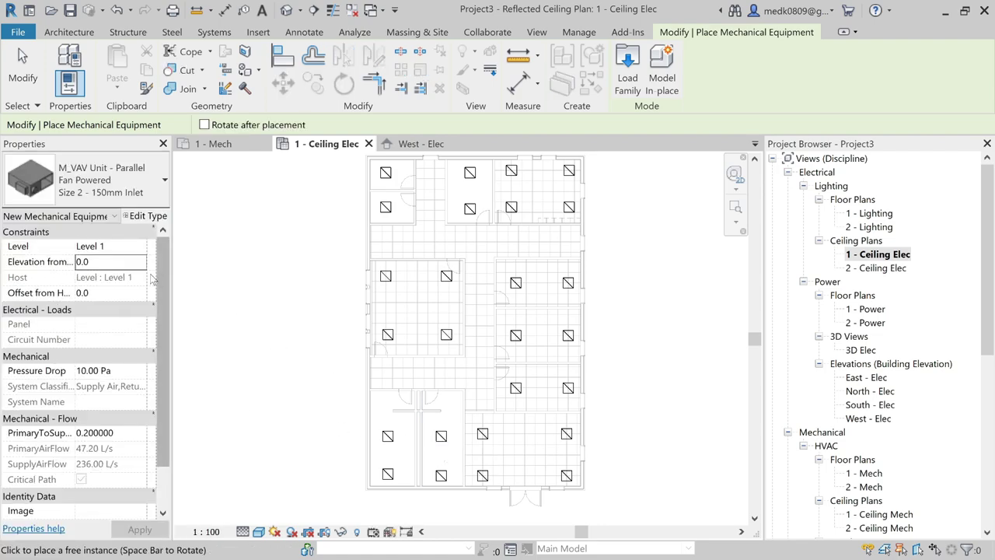
pyautogui.click(109, 261)
pyautogui.write('34')
pyautogui.press('Return')
pyautogui.scroll(4, 513, 447)
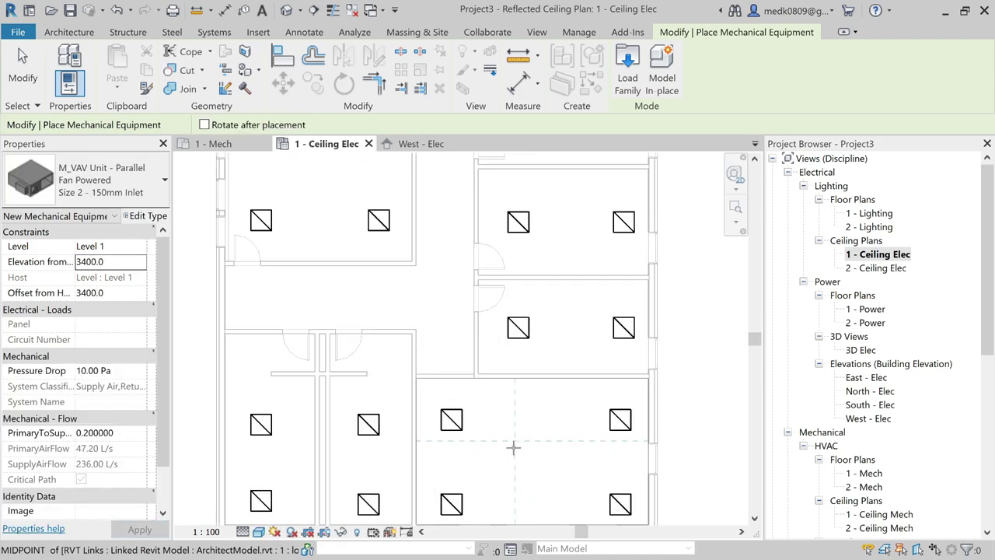
pyautogui.click(542, 406)
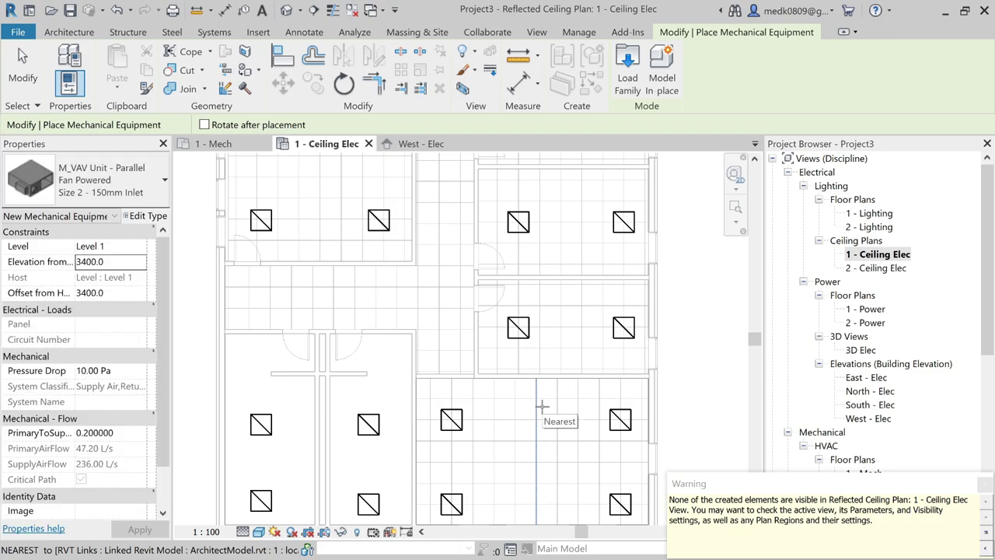
pyautogui.press('Escape')
pyautogui.press('Escape')
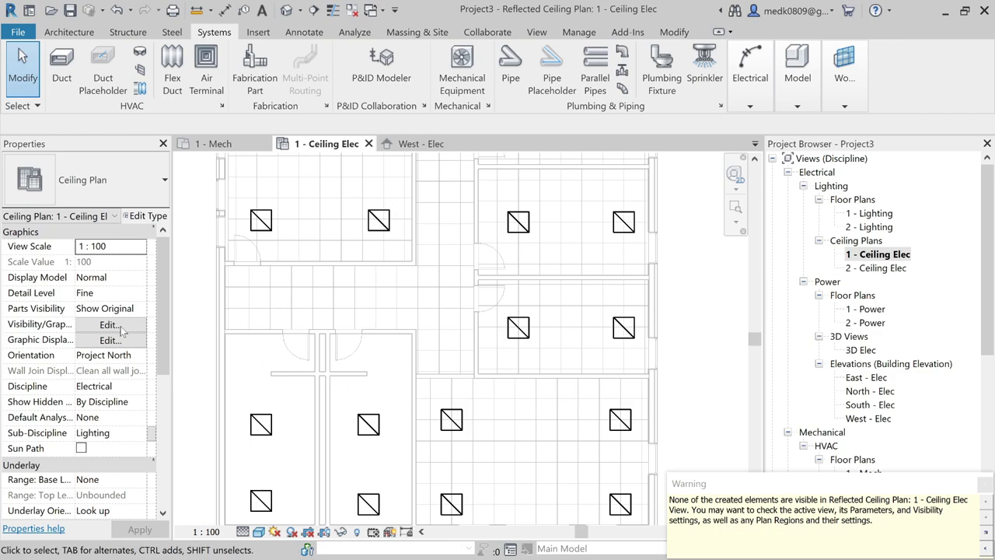
# Turn on the visibility of all model categories in the 1 - Ceiling Elec view
pyautogui.click(120, 326)
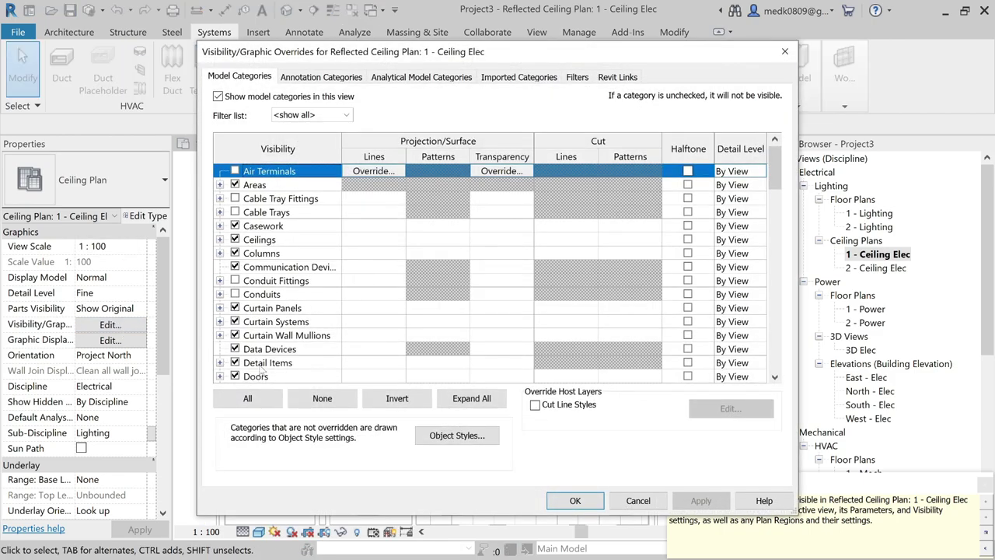
pyautogui.click(247, 398)
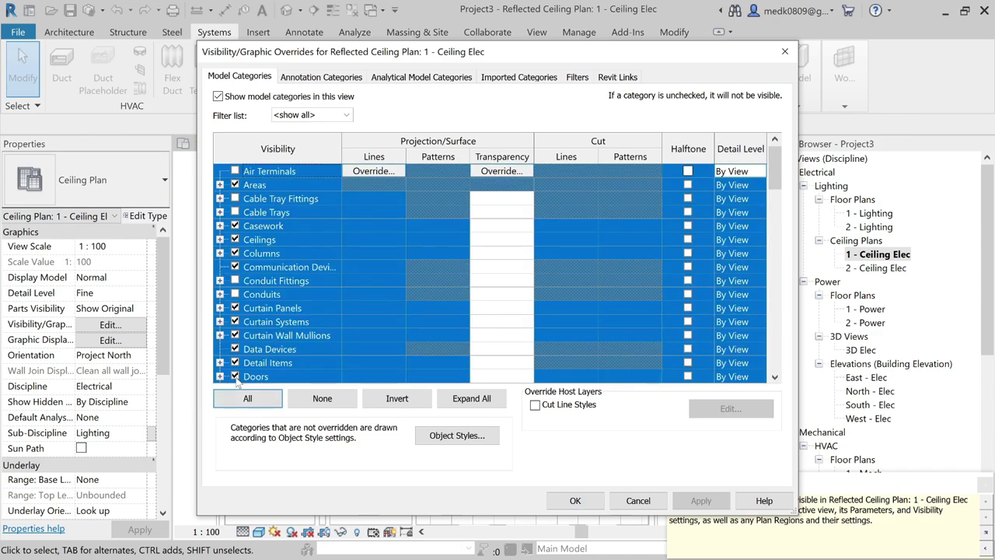
pyautogui.click(236, 377)
pyautogui.click(575, 500)
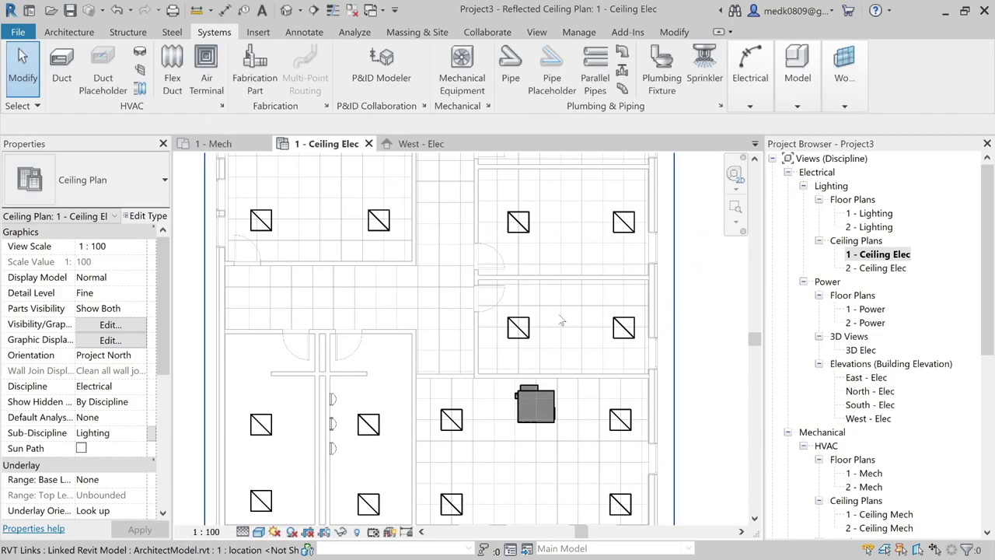
pyautogui.scroll(3, 544, 436)
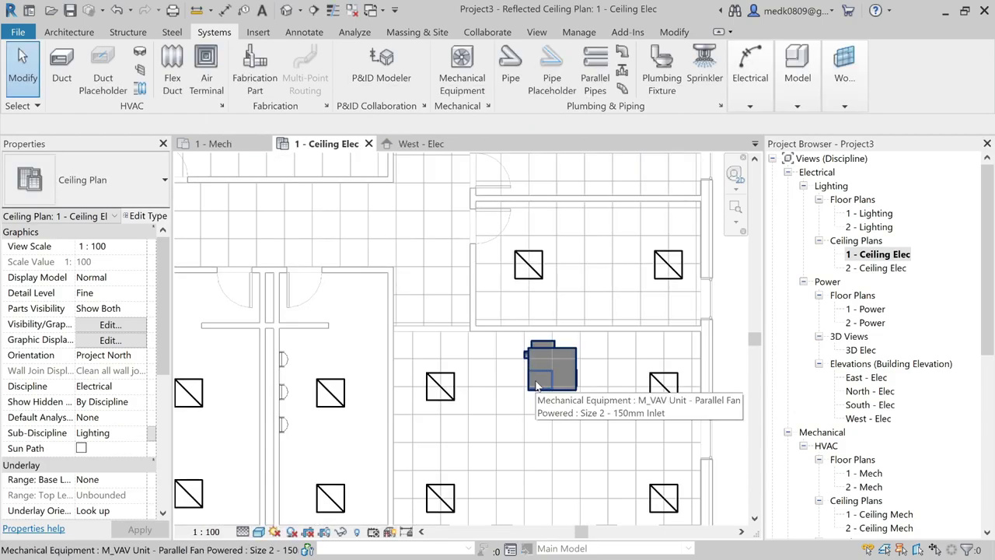
pyautogui.scroll(-3, 536, 386)
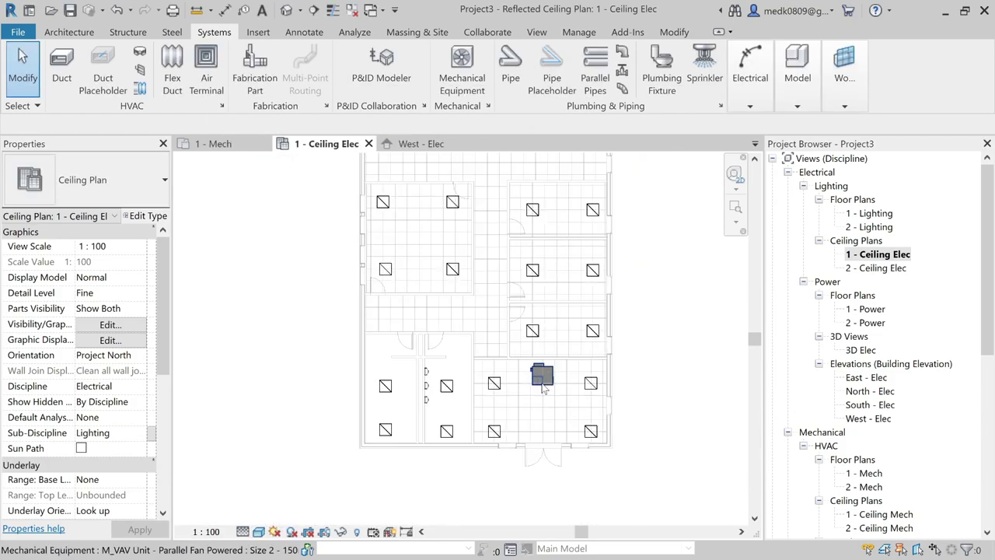
# Copy the VAV unit from its midpoint into the large left room and between the two upper fixtures of the upper-right room
pyautogui.click(545, 385)
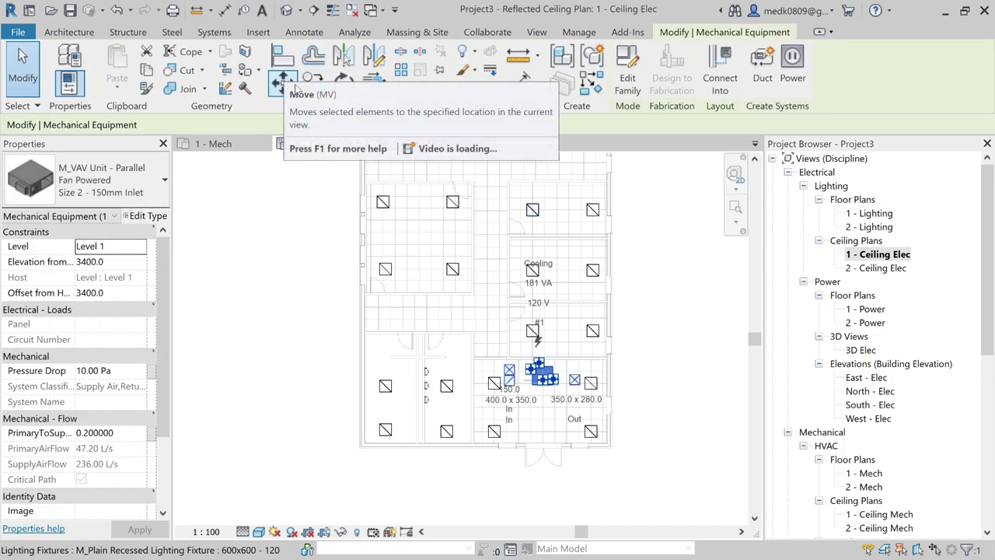
pyautogui.click(313, 79)
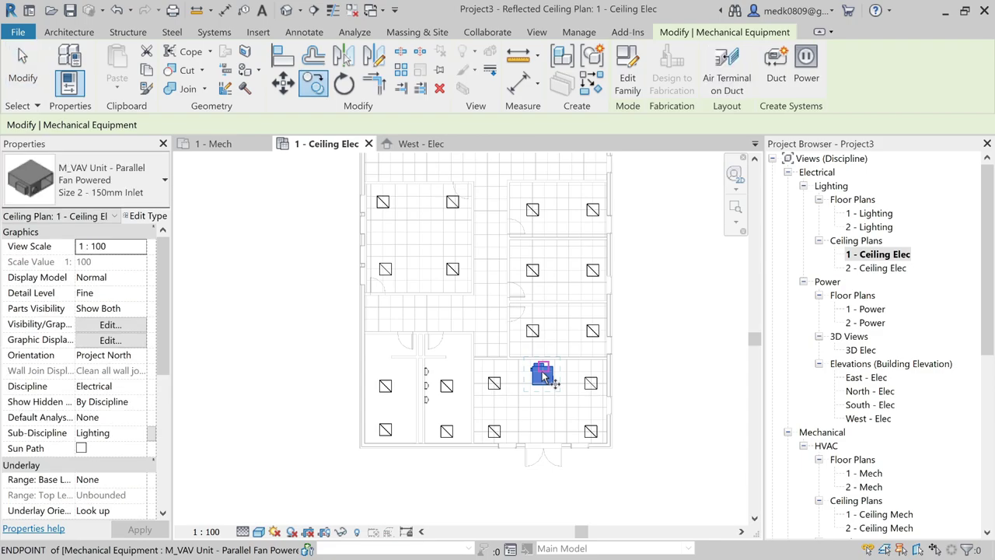
pyautogui.scroll(2, 545, 377)
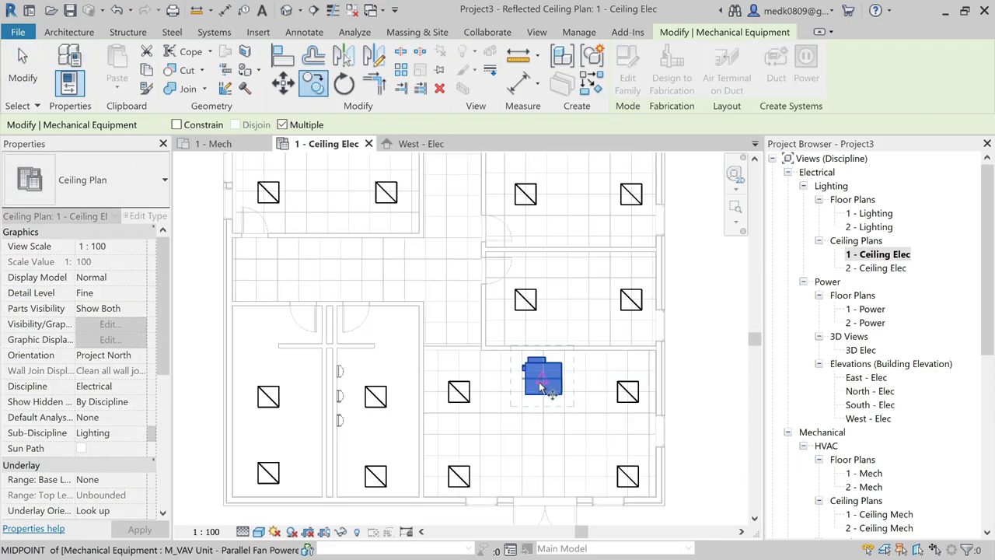
pyautogui.click(542, 387)
pyautogui.scroll(-3, 622, 430)
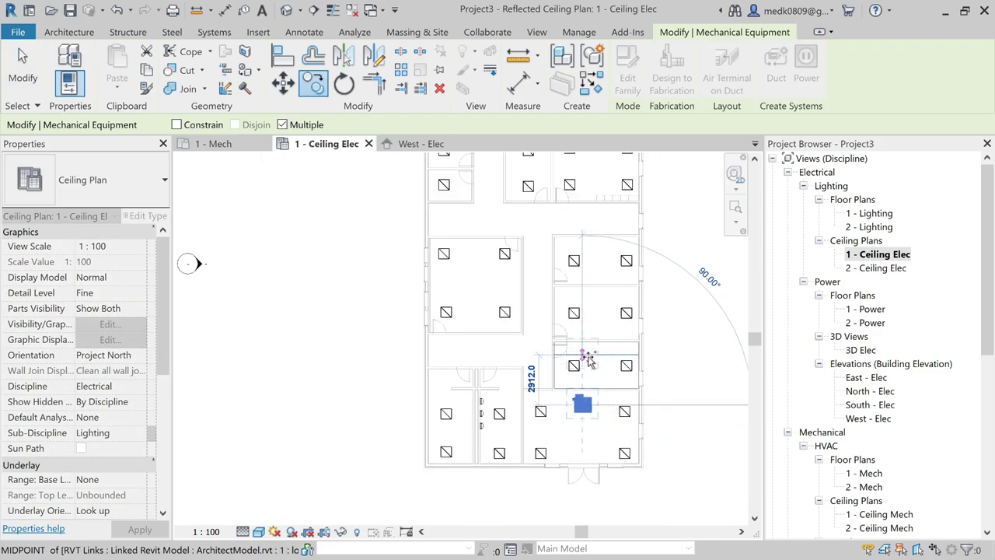
pyautogui.moveTo(598, 288); pyautogui.dragTo(601, 325, button='middle')
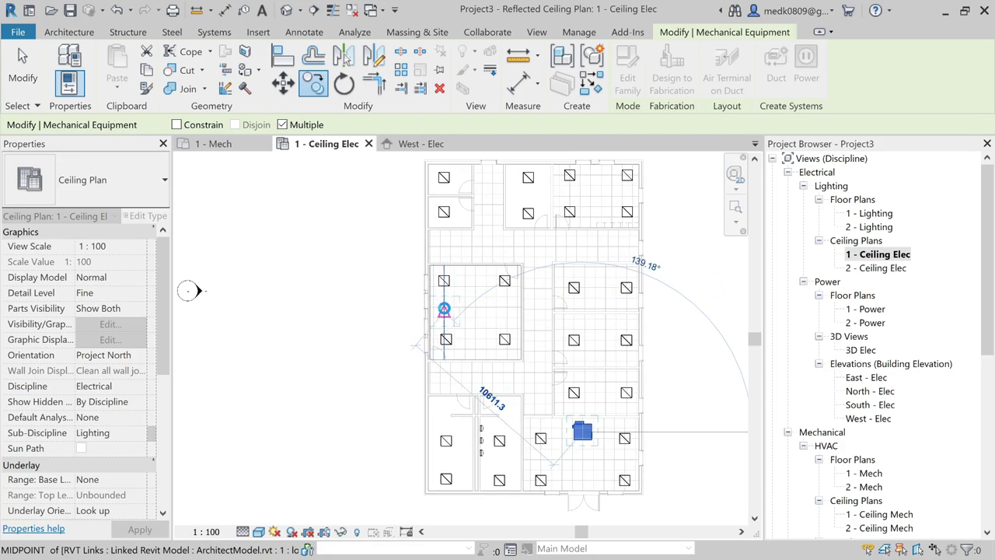
pyautogui.moveTo(591, 198); pyautogui.dragTo(591, 284, button='middle')
pyautogui.scroll(3, 591, 284)
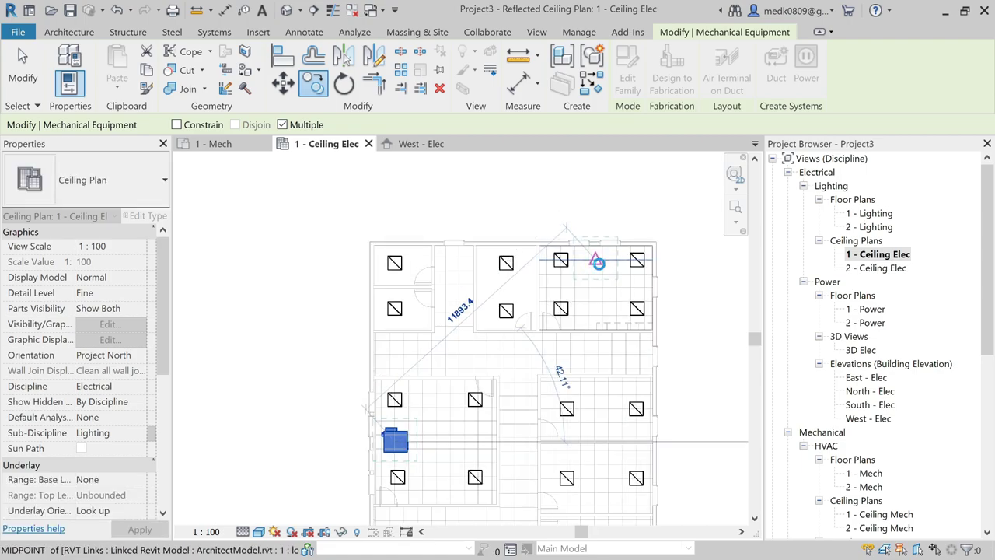
pyautogui.click(597, 262)
pyautogui.press('Escape')
pyautogui.press('Escape')
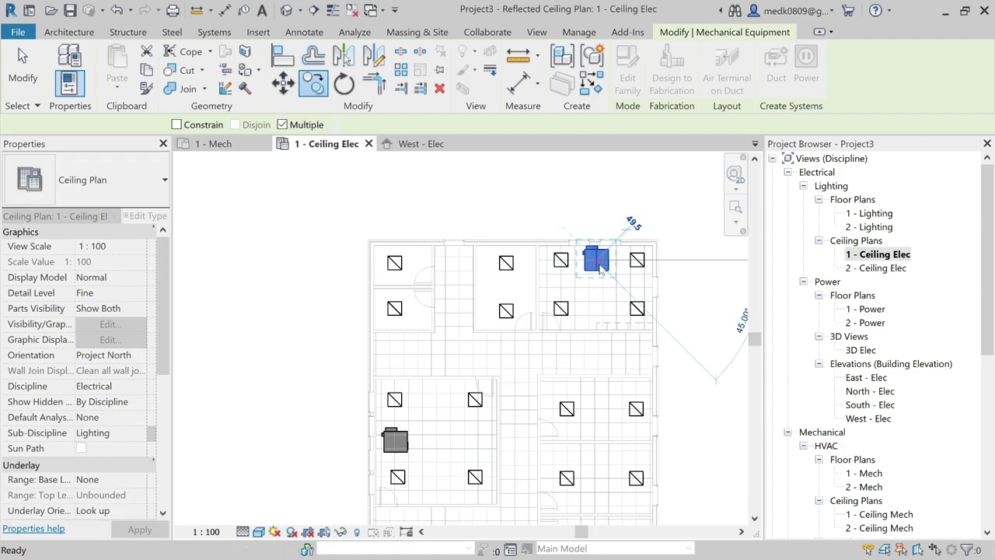
# Nudge the VAV unit in the upper-right room slightly away from the upper wall and clear the selection
pyautogui.click(599, 268)
pyautogui.scroll(2, 599, 268)
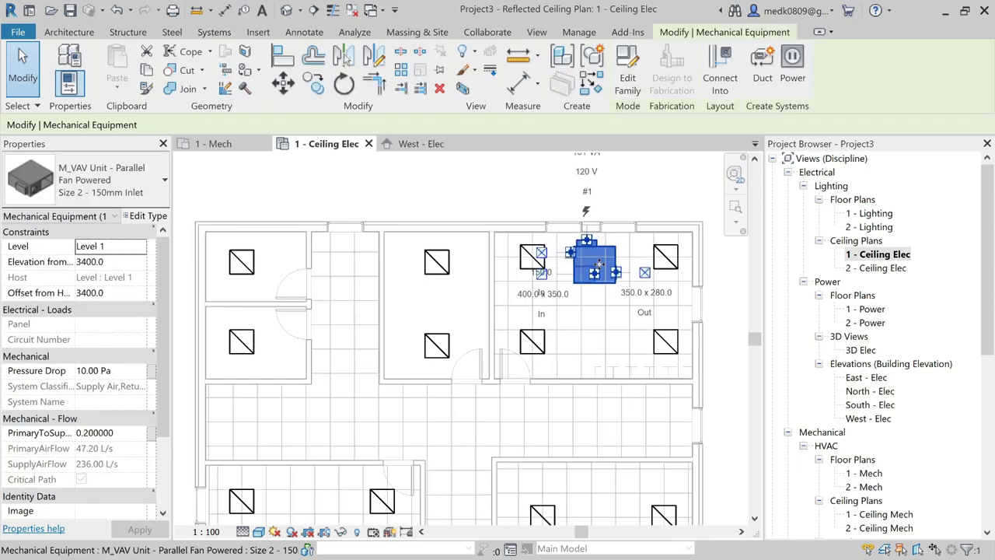
pyautogui.press('Escape')
pyautogui.press('Escape')
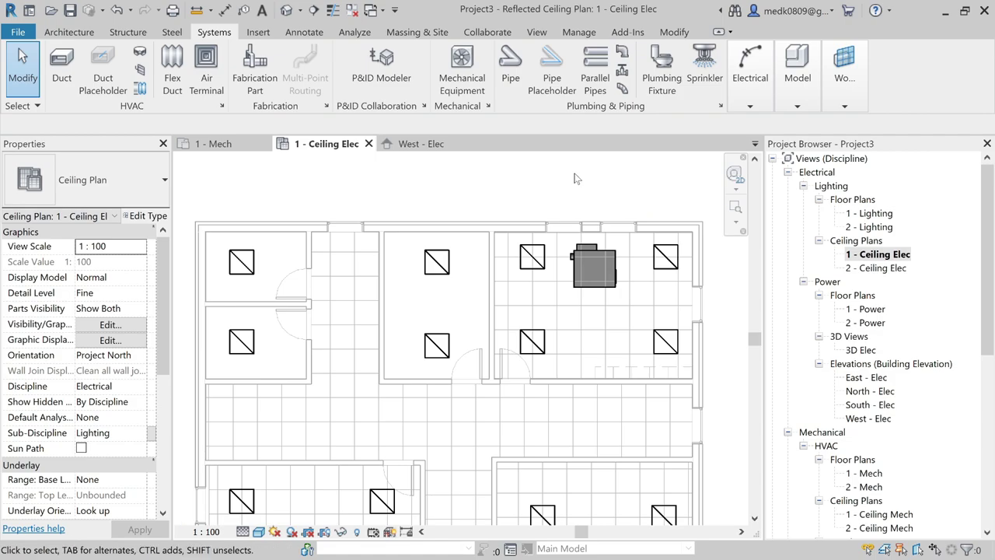
# Place an M_Lighting and Appliance Panelboard - 480V MLO, 250 A, at elevation 1200 on the upper corridor's left exterior wall in the 1 - Power plan
pyautogui.scroll(-5, 574, 179)
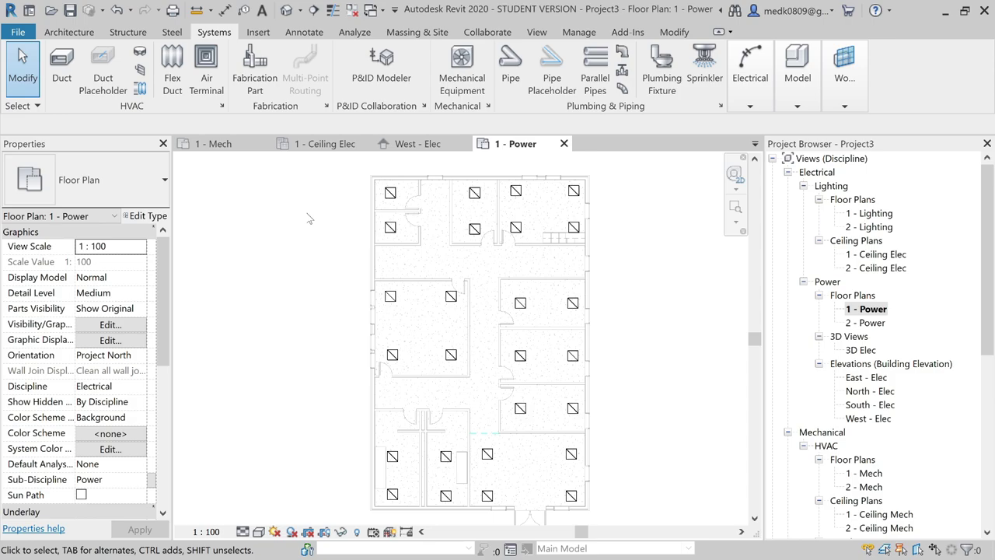
pyautogui.moveTo(750, 78)
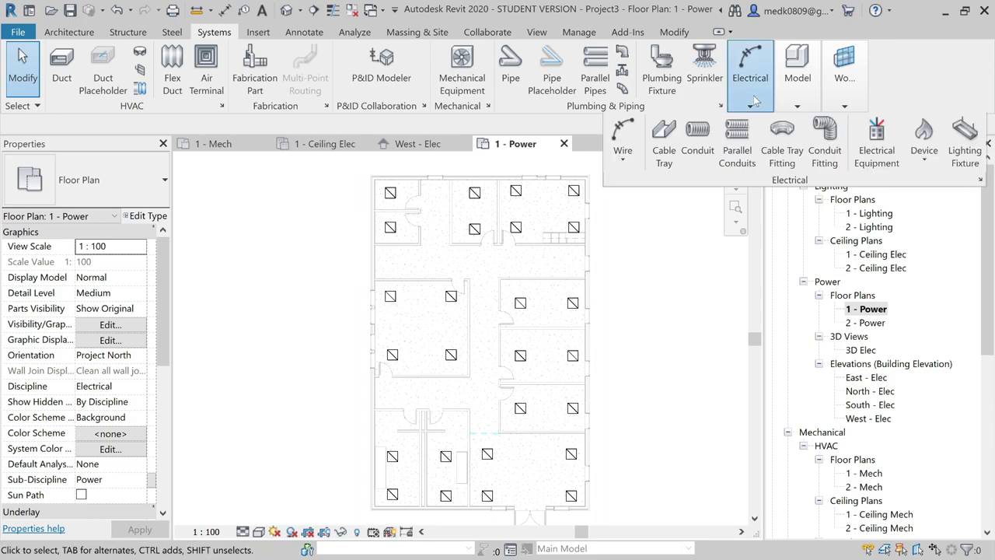
pyautogui.click(876, 147)
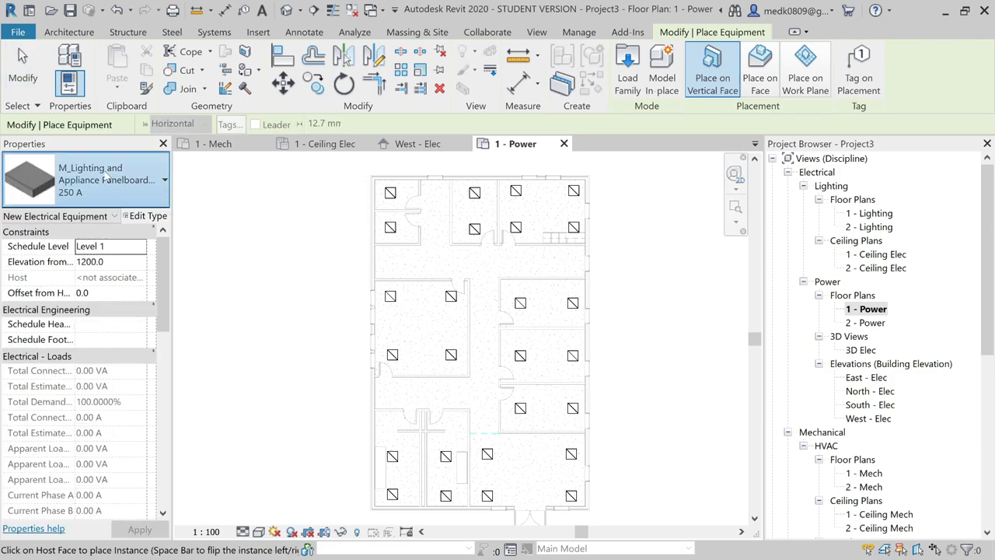
pyautogui.click(164, 179)
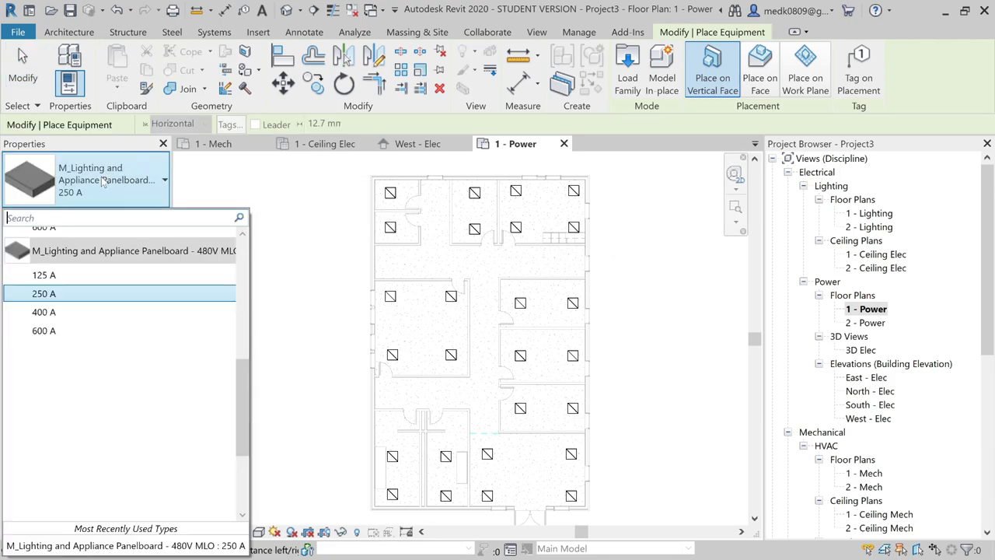
pyautogui.click(45, 294)
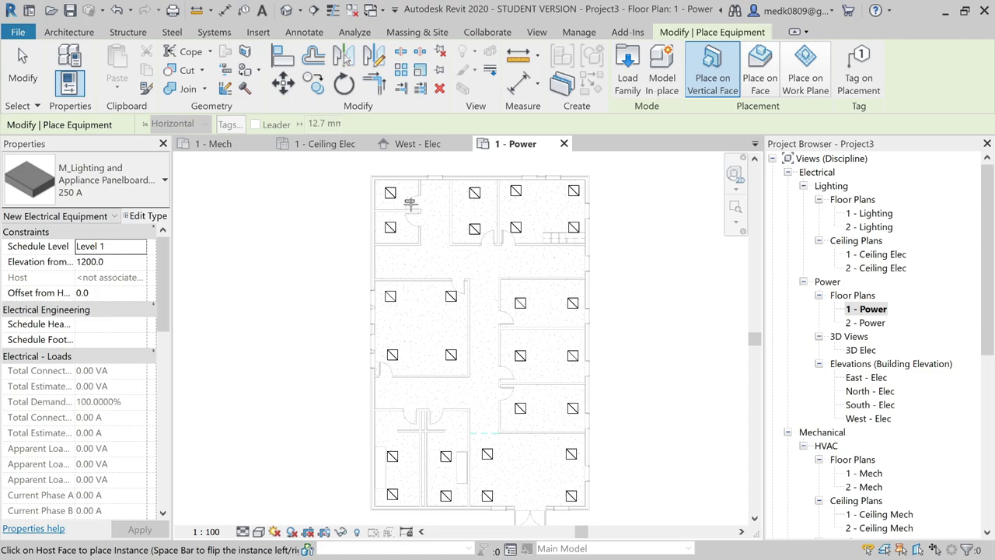
pyautogui.scroll(2, 426, 197)
pyautogui.scroll(2, 450, 194)
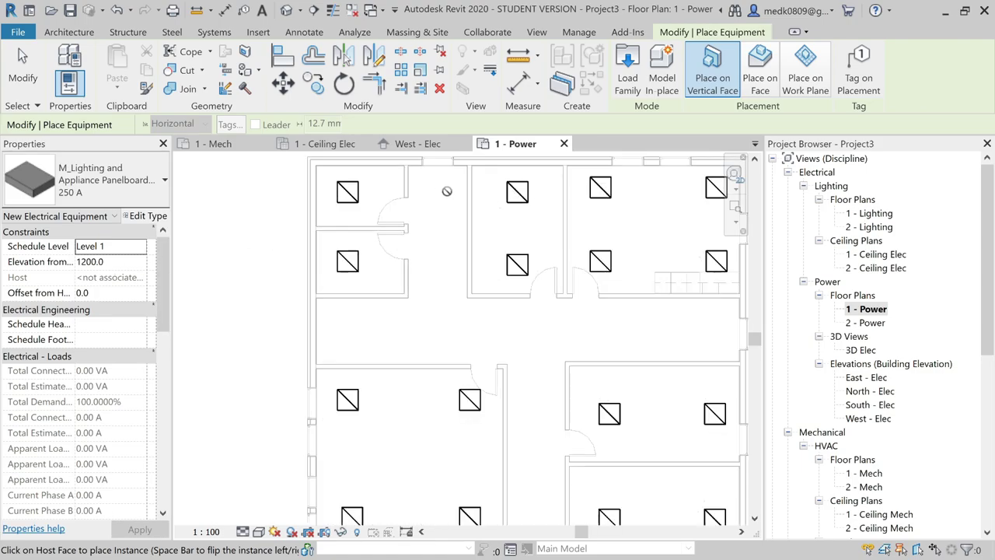
pyautogui.moveTo(444, 177); pyautogui.dragTo(438, 240, button='middle')
pyautogui.scroll(3, 438, 240)
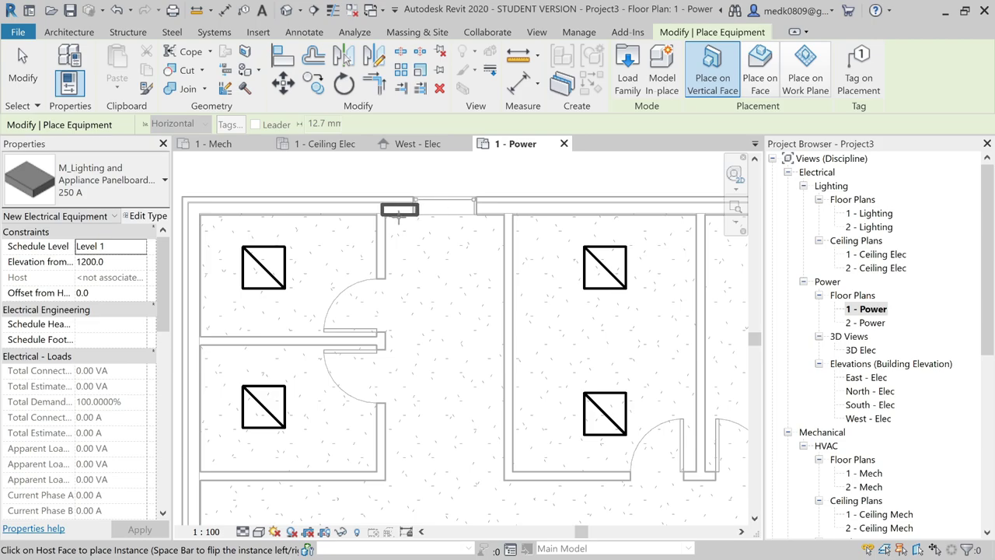
pyautogui.scroll(-5, 397, 212)
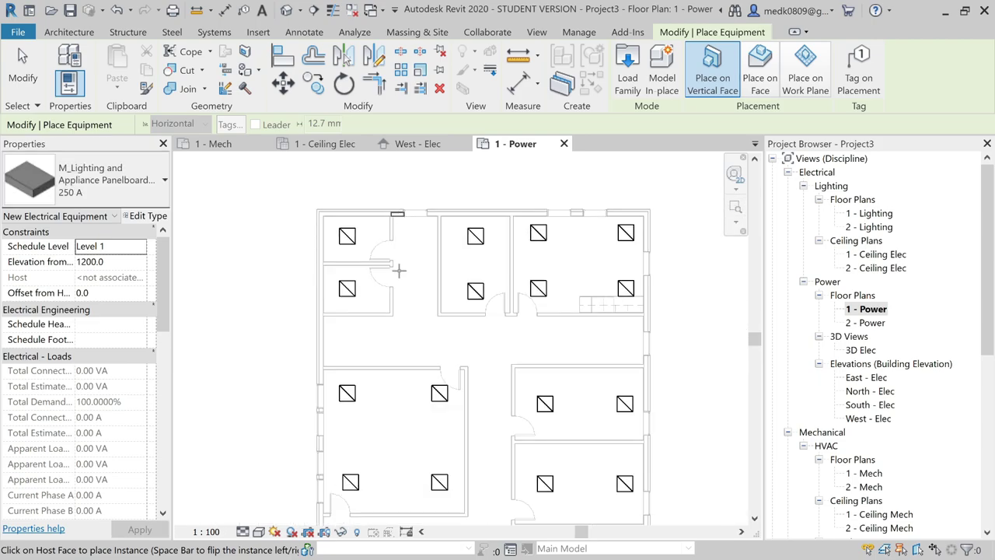
pyautogui.scroll(3, 309, 337)
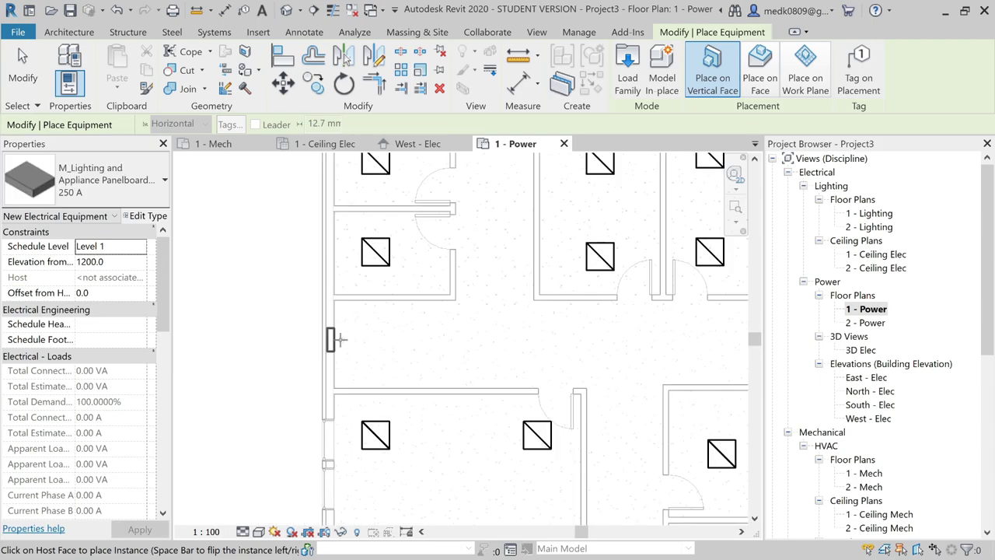
pyautogui.scroll(2, 334, 339)
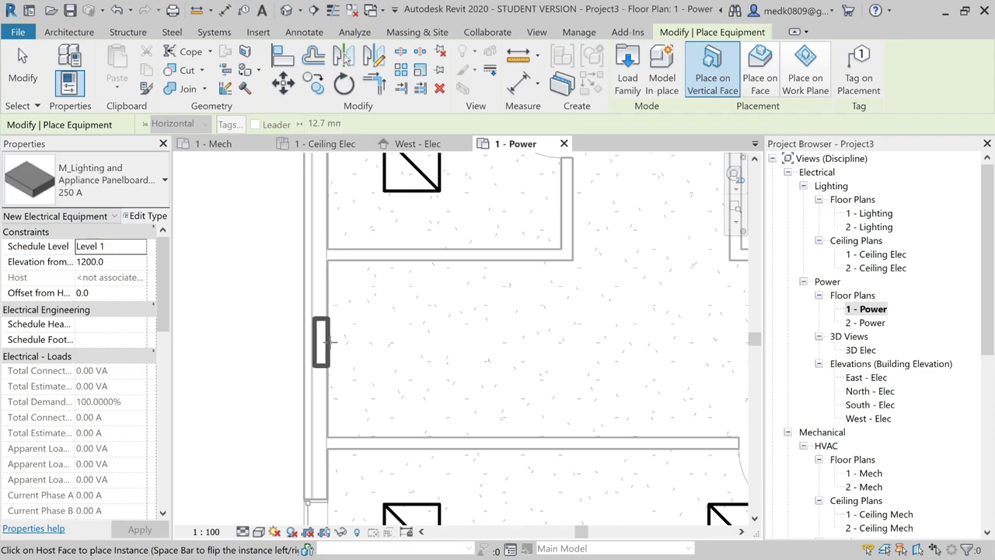
pyautogui.click(326, 340)
pyautogui.press('Escape')
pyautogui.press('Escape')
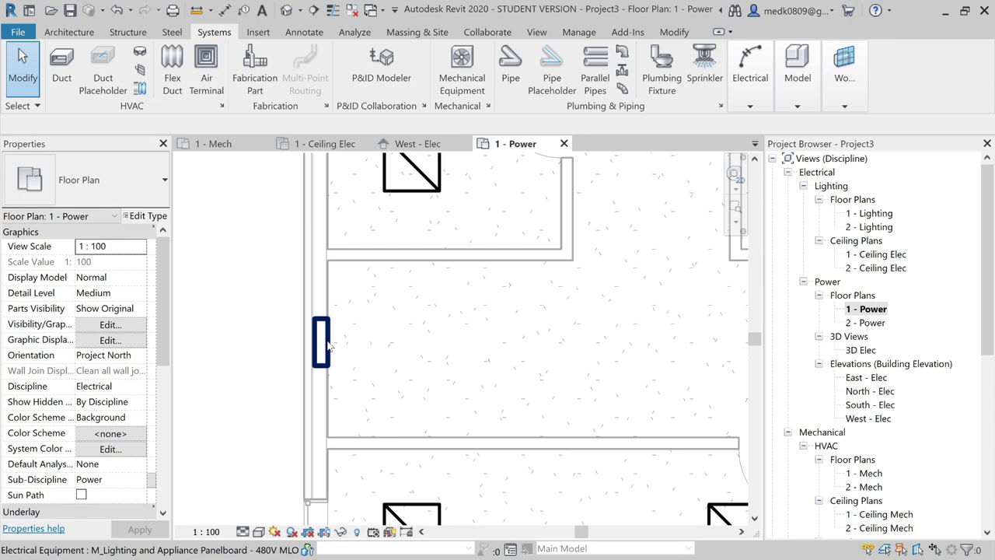
pyautogui.scroll(-5, 327, 342)
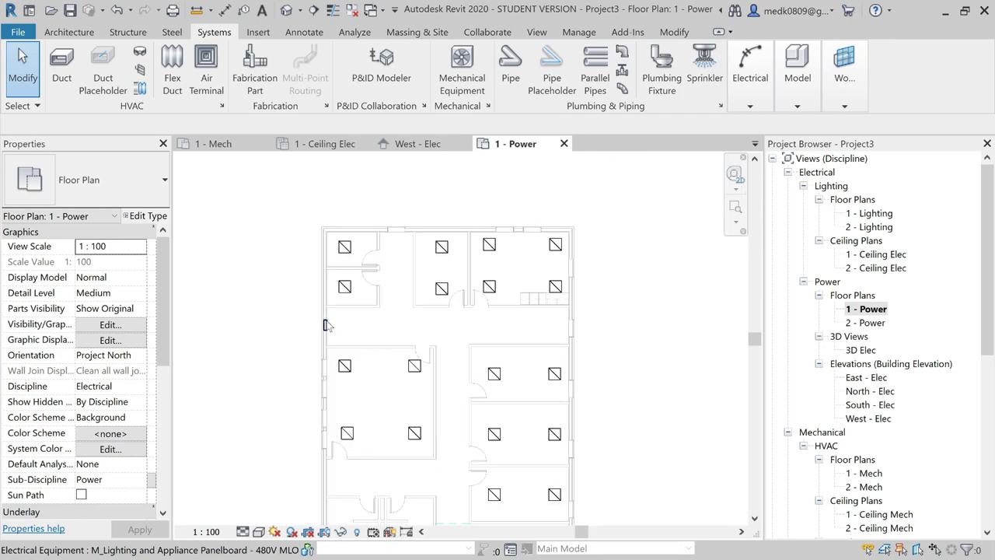
pyautogui.moveTo(371, 337); pyautogui.dragTo(364, 315, button='middle')
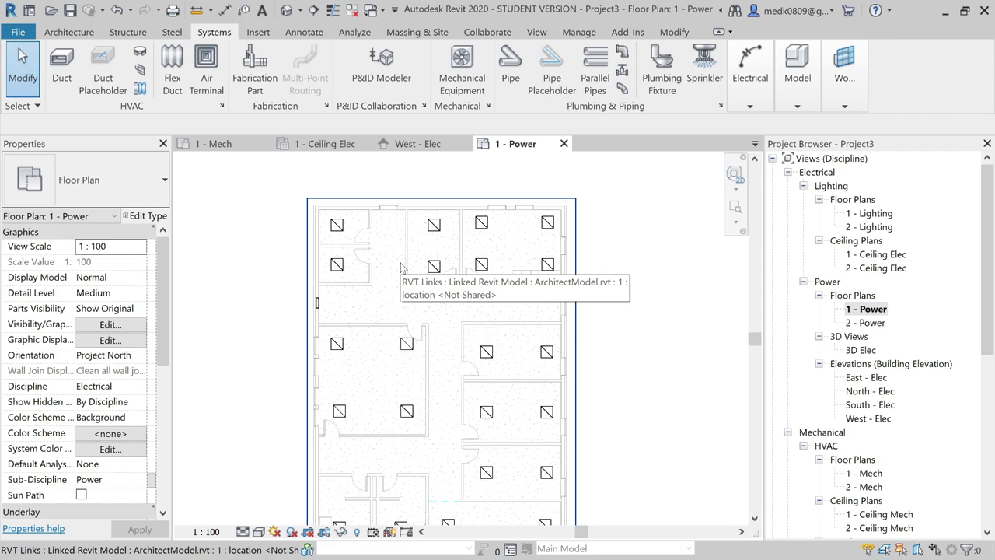
pyautogui.scroll(-3, 401, 266)
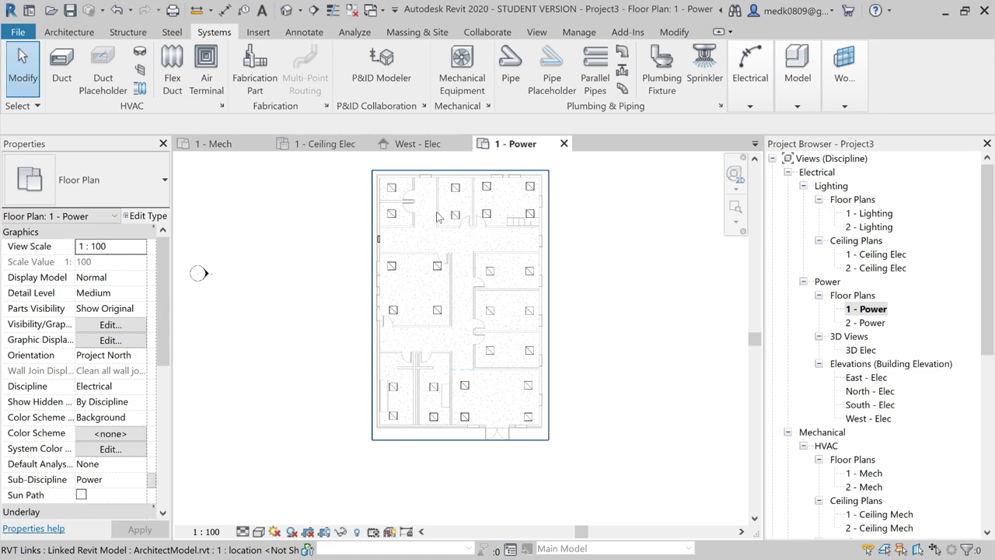
pyautogui.scroll(1, 436, 217)
pyautogui.scroll(-2, 319, 210)
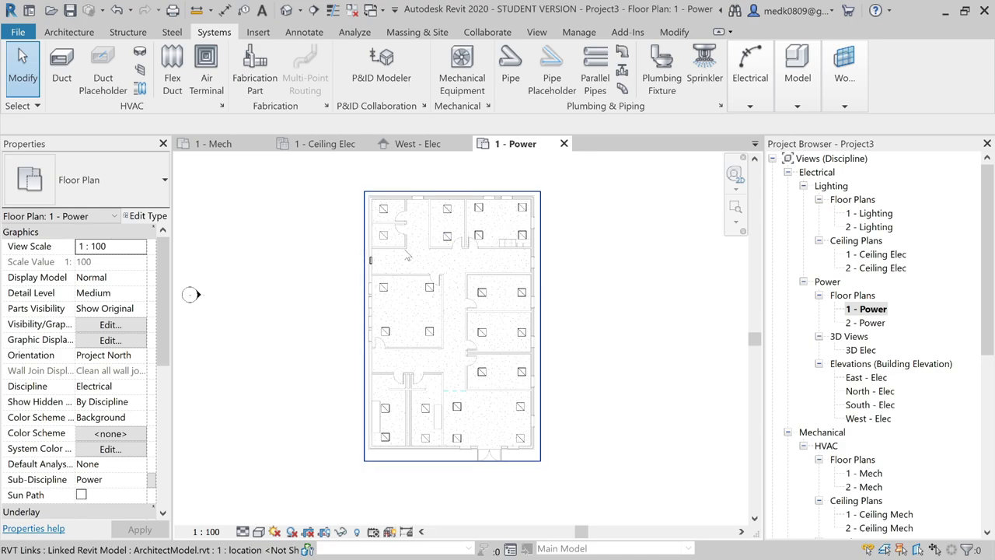
# Draw a horizontal section through the left exterior wall just below the panelboard, looking toward it, and shorten its depth to the upper corridor wall
pyautogui.scroll(5, 401, 255)
pyautogui.scroll(1, 401, 256)
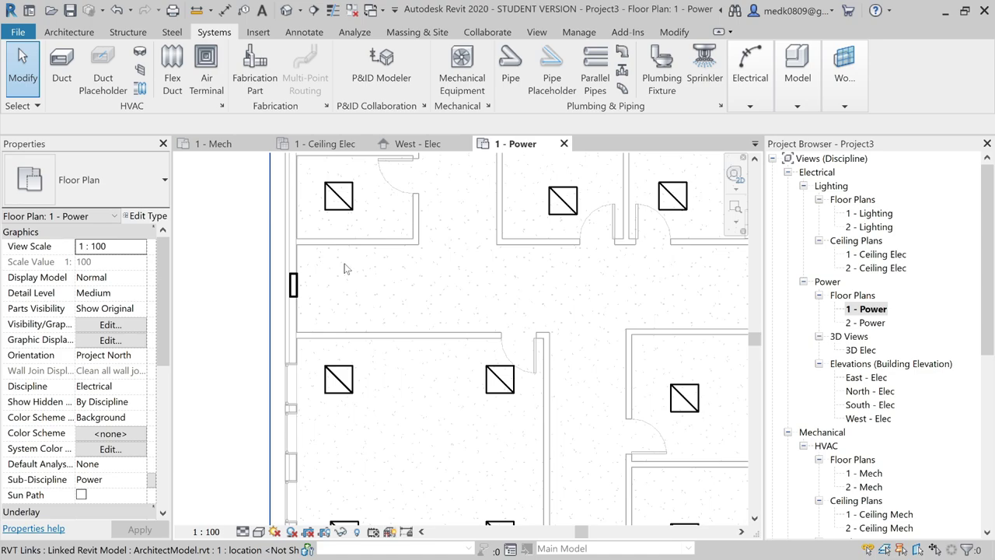
pyautogui.click(294, 285)
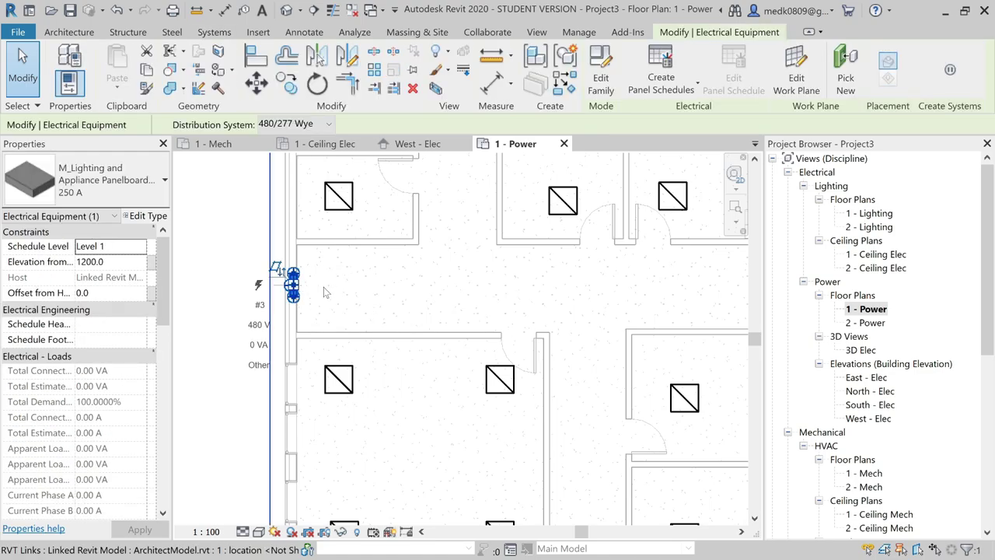
pyautogui.click(312, 9)
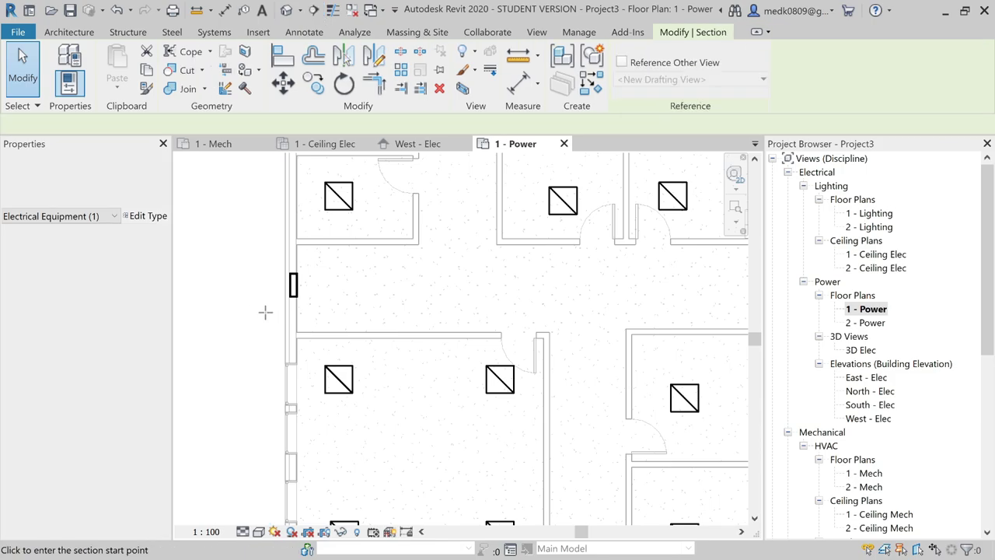
pyautogui.click(223, 312)
pyautogui.click(366, 312)
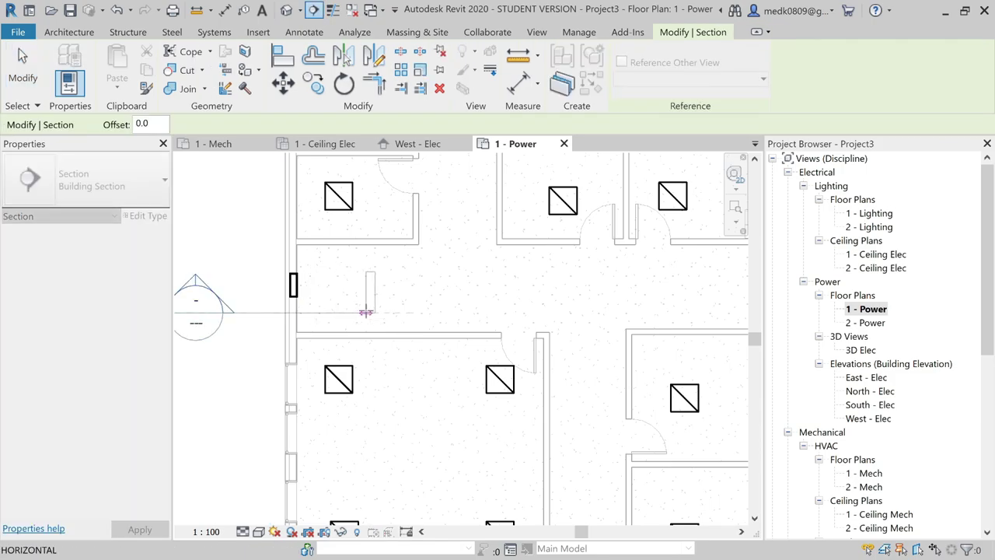
pyautogui.press('Escape')
pyautogui.moveTo(294, 169); pyautogui.dragTo(299, 244)
# Go to the new section's view and set its detail level to Fine and its visual style to Shaded
pyautogui.rightClick(342, 242)
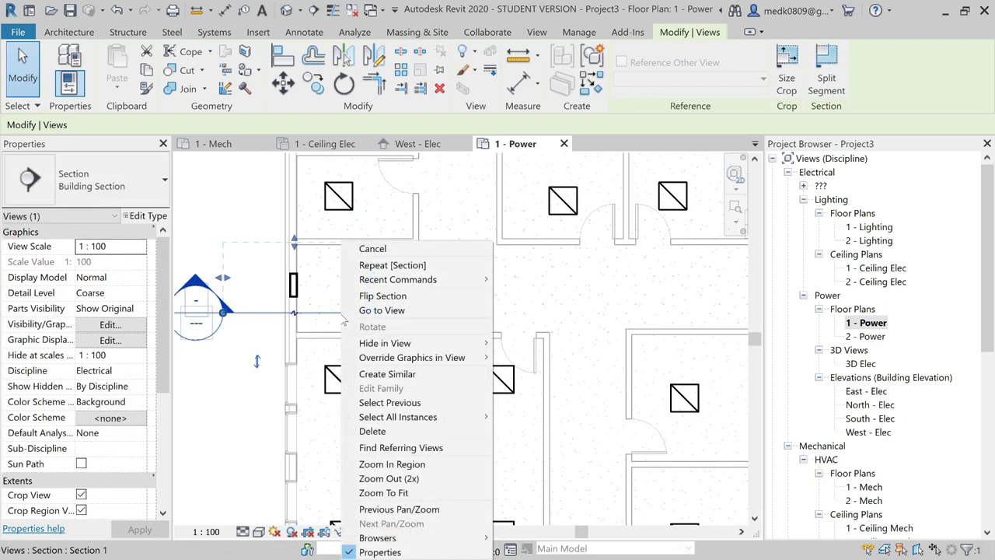
pyautogui.click(374, 311)
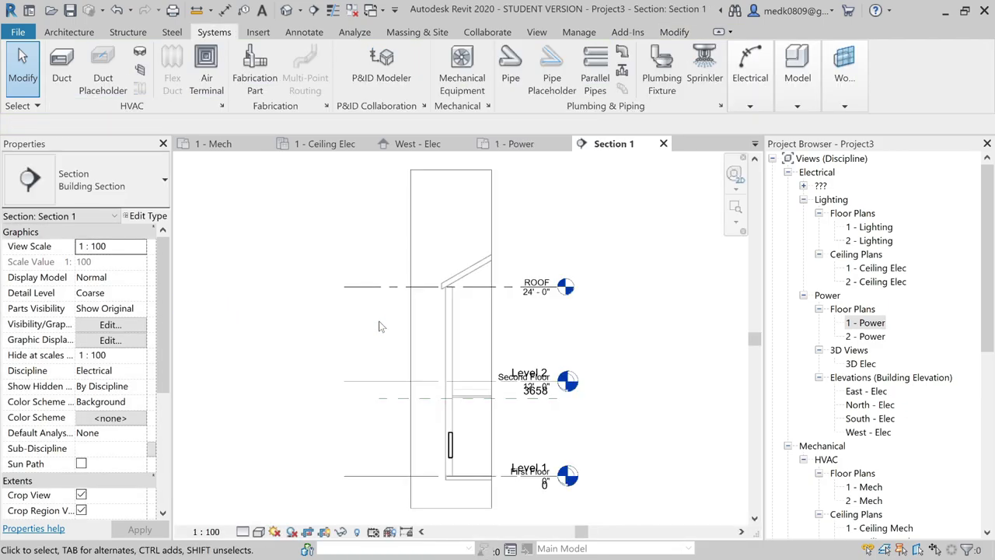
pyautogui.scroll(5, 481, 449)
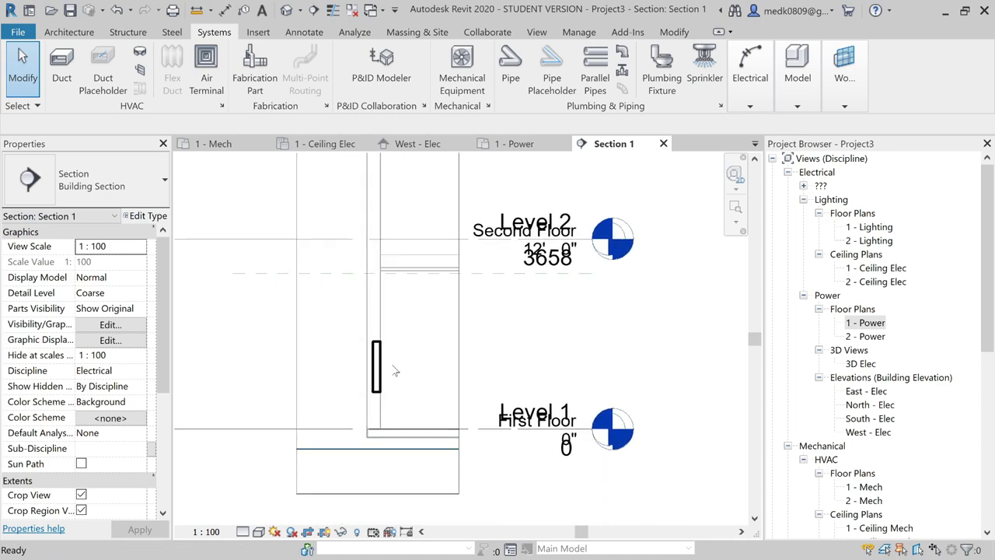
pyautogui.click(242, 530)
pyautogui.click(250, 519)
pyautogui.click(258, 531)
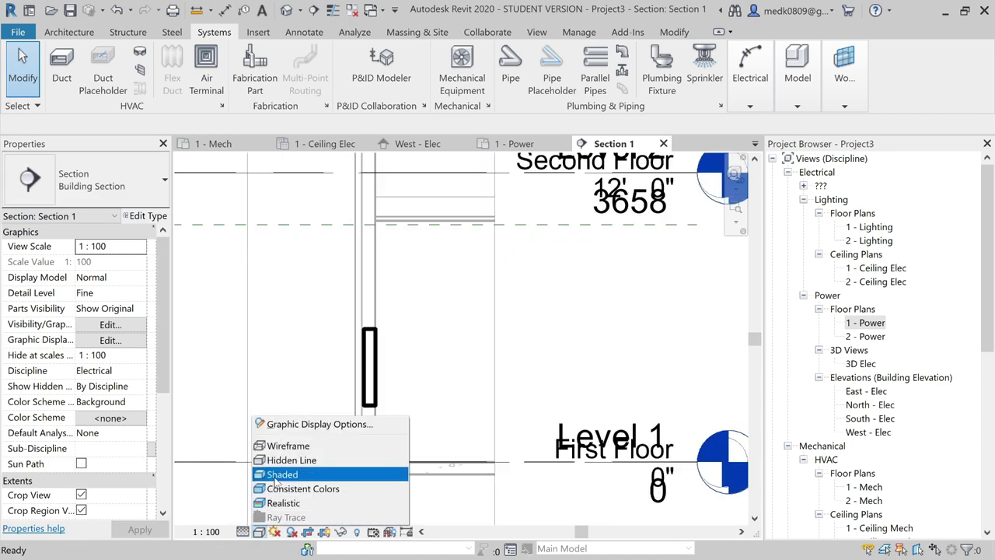
pyautogui.click(280, 474)
# Create a 3D selection box view around the panelboard from the section view
pyautogui.click(370, 373)
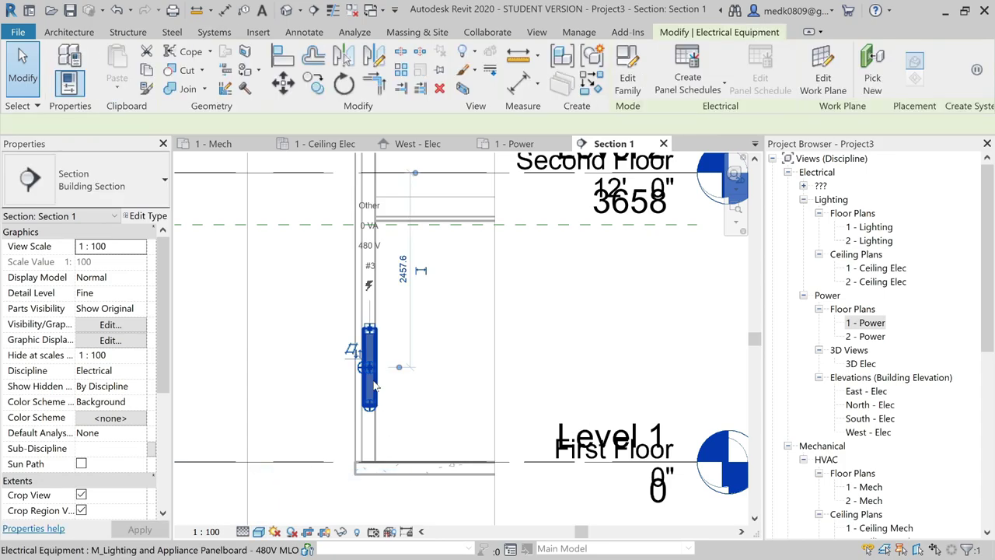
pyautogui.press('b')
pyautogui.press('x')
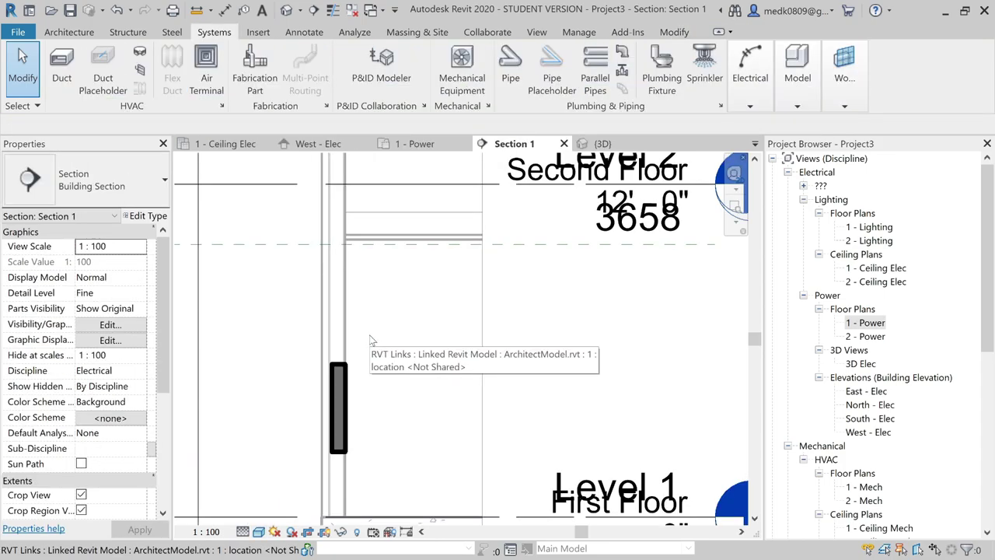
# In the 1 - Power plan, start a Channel Cable Tray with Fittings and set its middle elevation to 3400 mm
pyautogui.click(414, 143)
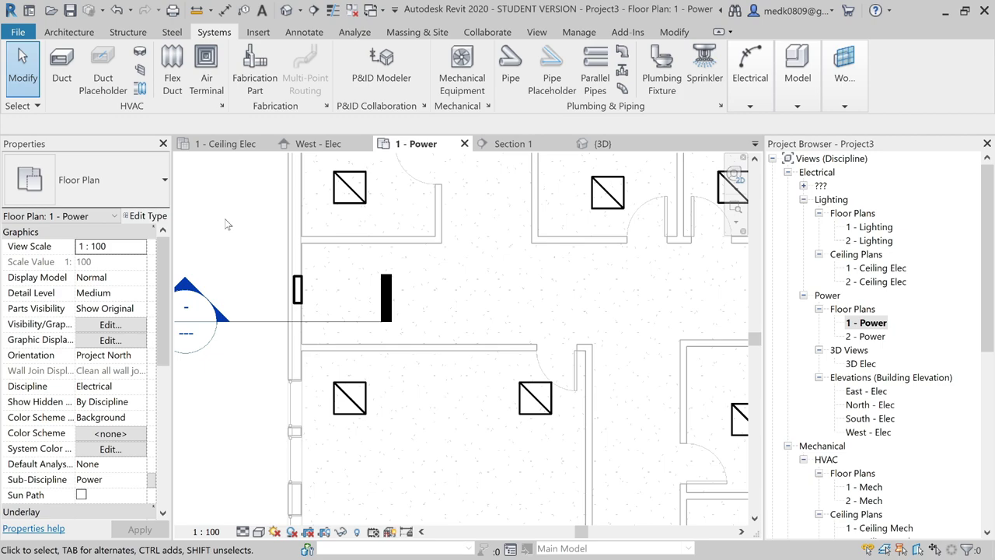
pyautogui.moveTo(747, 104)
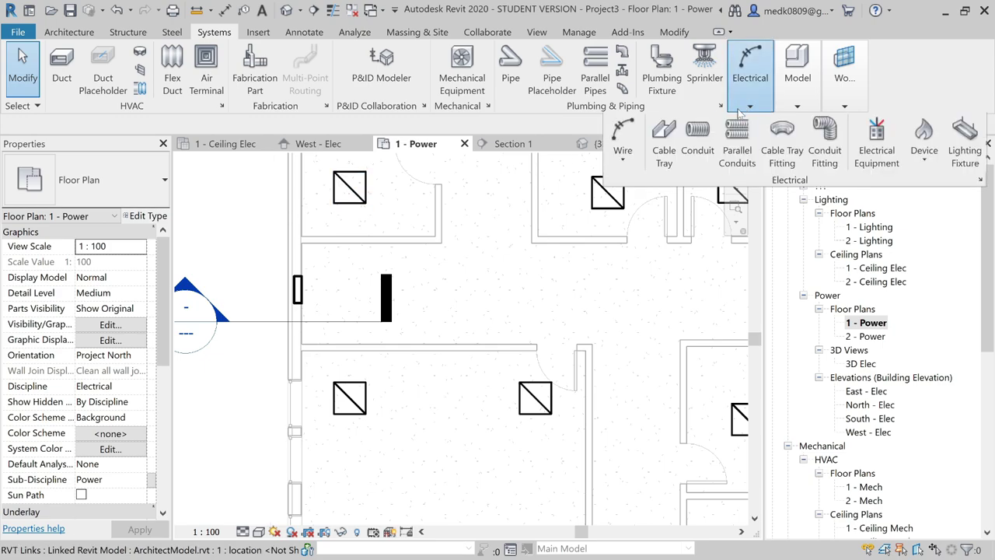
pyautogui.click(663, 158)
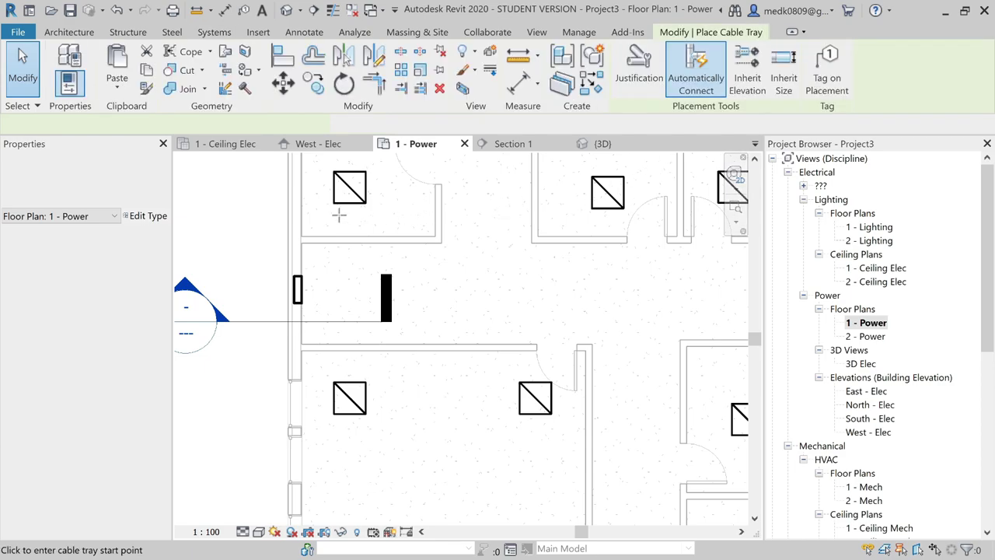
pyautogui.click(152, 199)
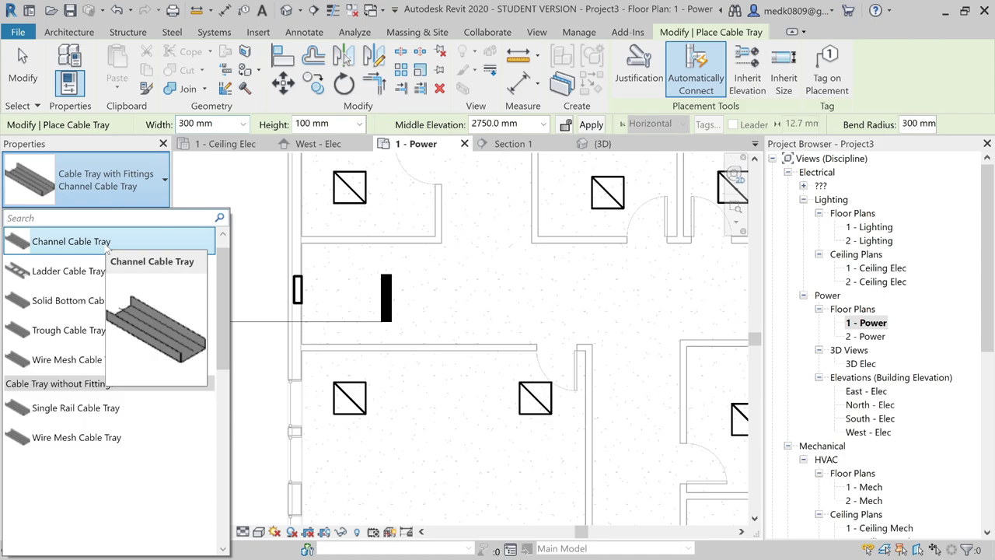
pyautogui.click(107, 247)
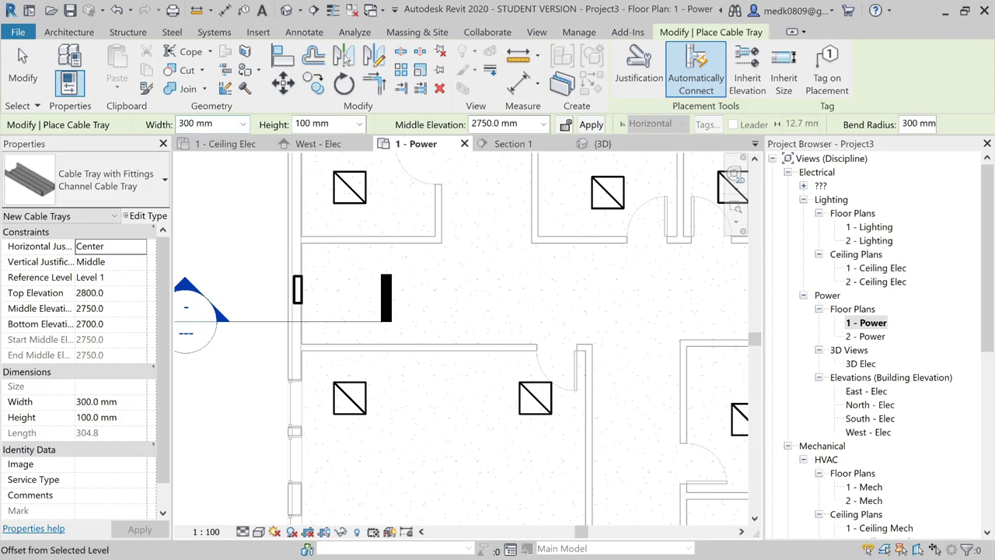
pyautogui.click(486, 124)
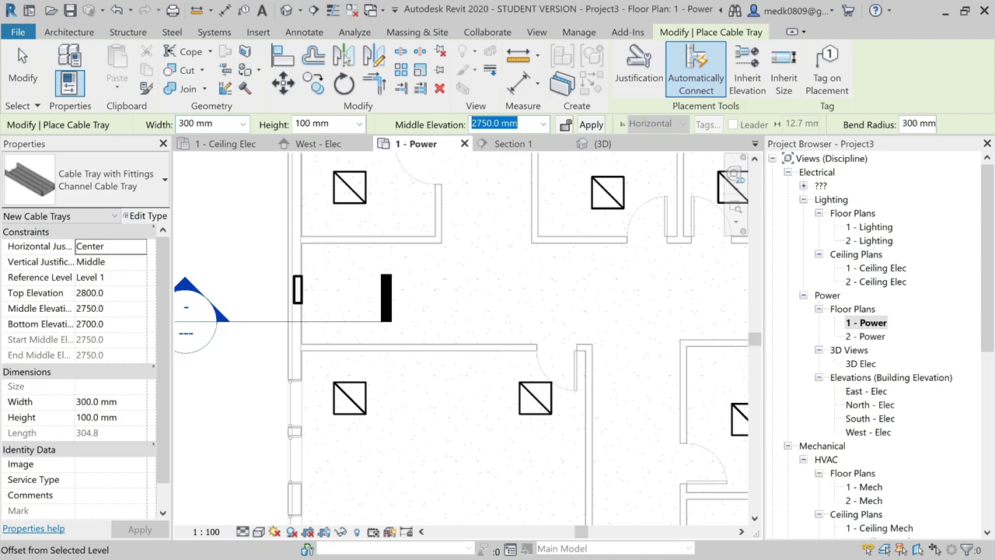
pyautogui.write('34')
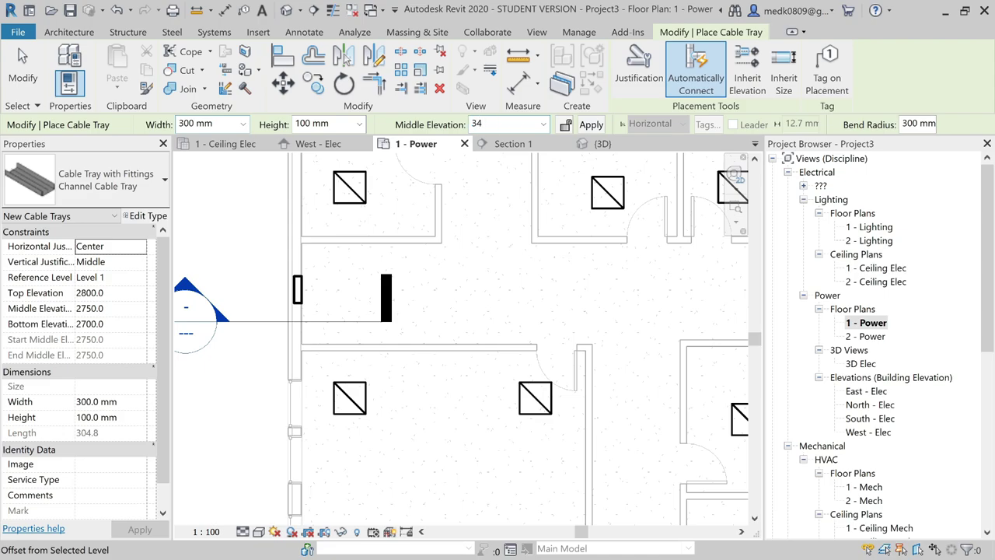
pyautogui.press('Return')
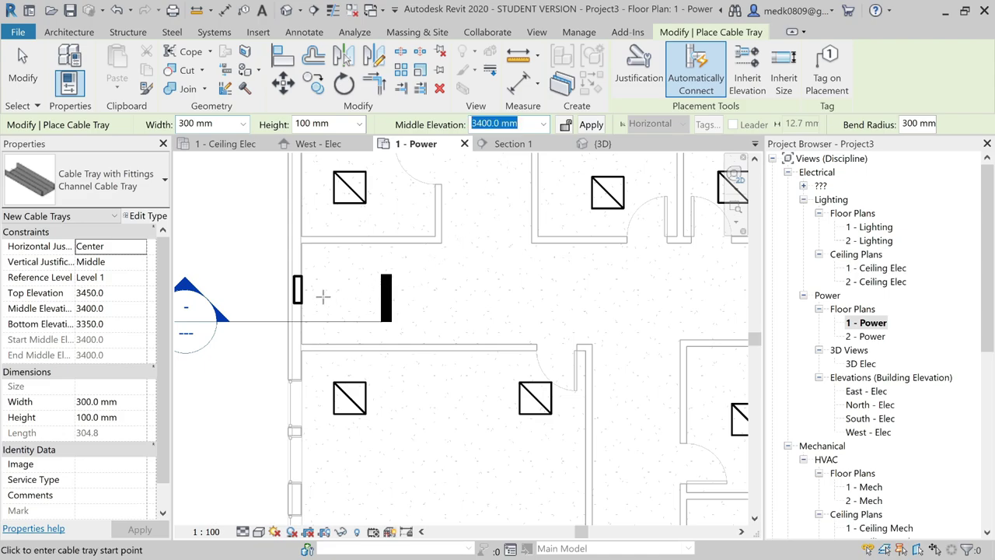
# Draw the 300 x 100 mm main cable tray from the panelboard along the upper corridor toward the opposite exterior wall
pyautogui.scroll(3, 320, 292)
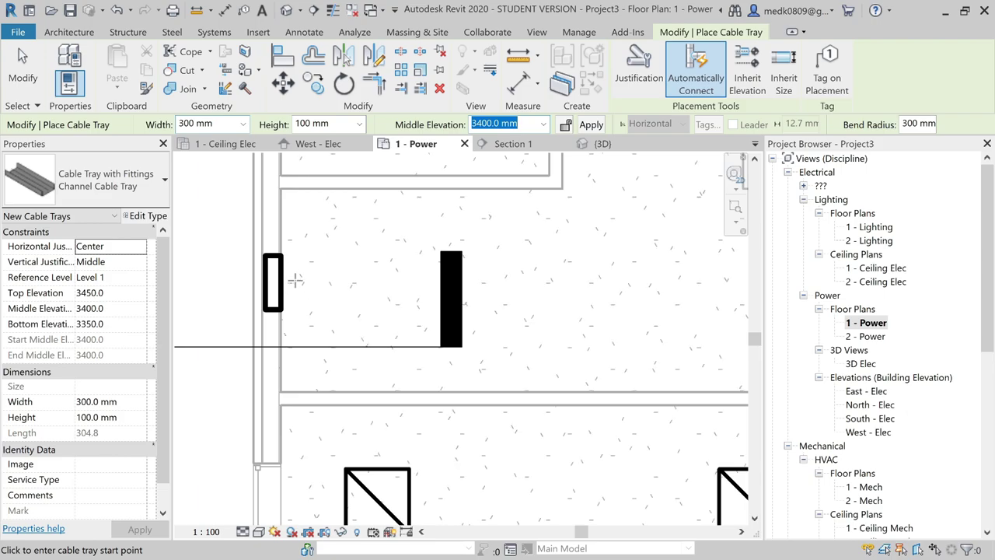
pyautogui.click(295, 280)
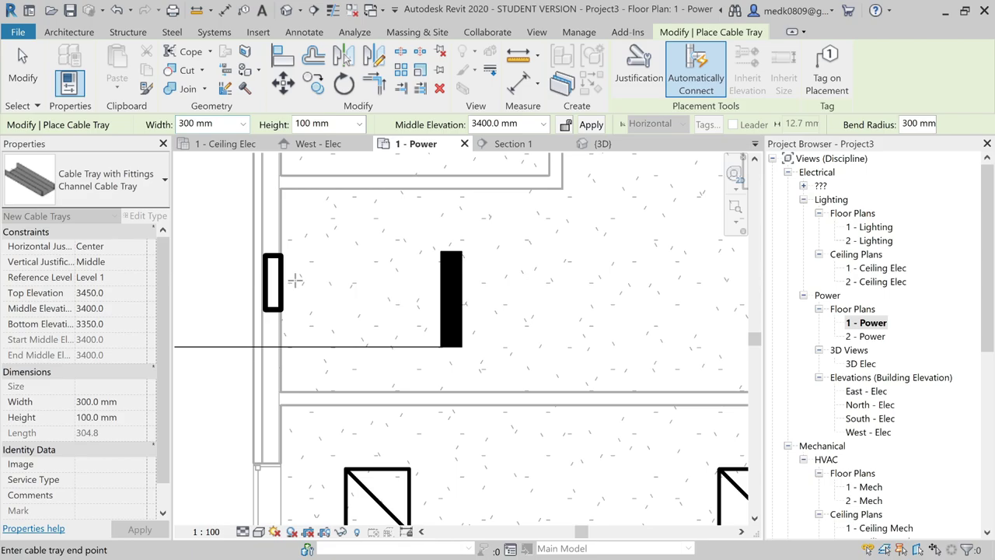
pyautogui.scroll(-2, 296, 280)
pyautogui.scroll(-2, 463, 281)
pyautogui.moveTo(555, 280); pyautogui.dragTo(455, 354, button='middle')
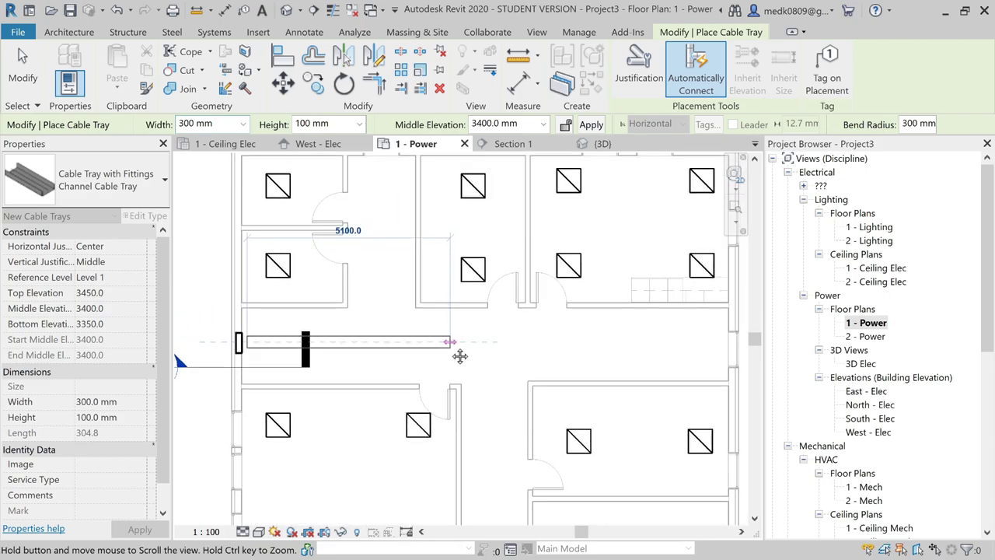
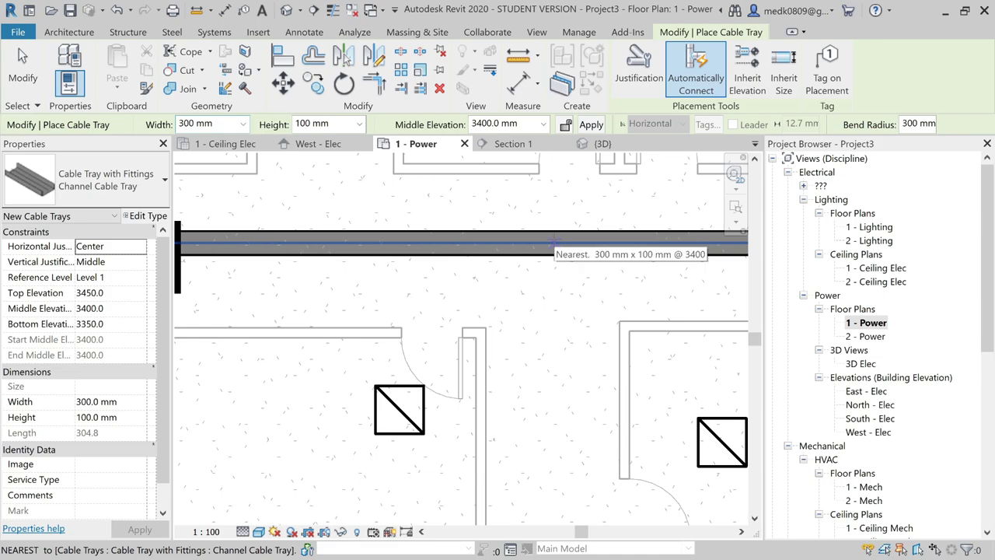
# Draw a 300 mm wide branch about 10200 mm long from the main tray down the central corridor to its lower end
pyautogui.scroll(-5, 553, 245)
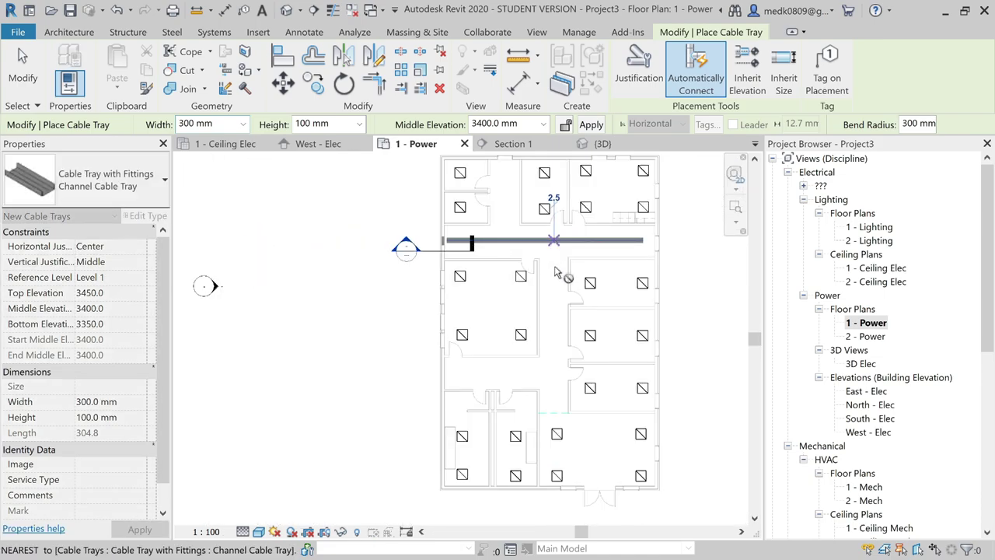
pyautogui.click(555, 270)
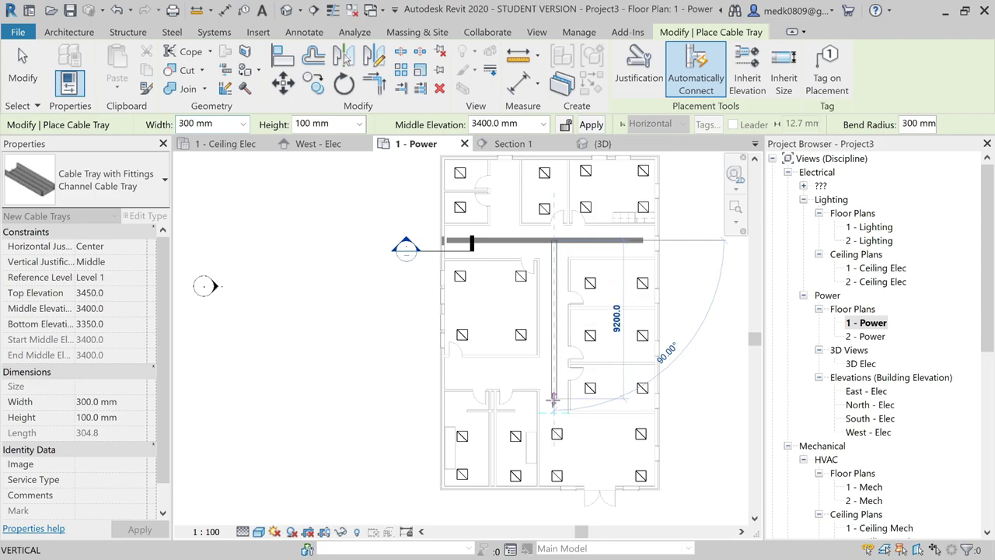
pyautogui.scroll(3, 553, 400)
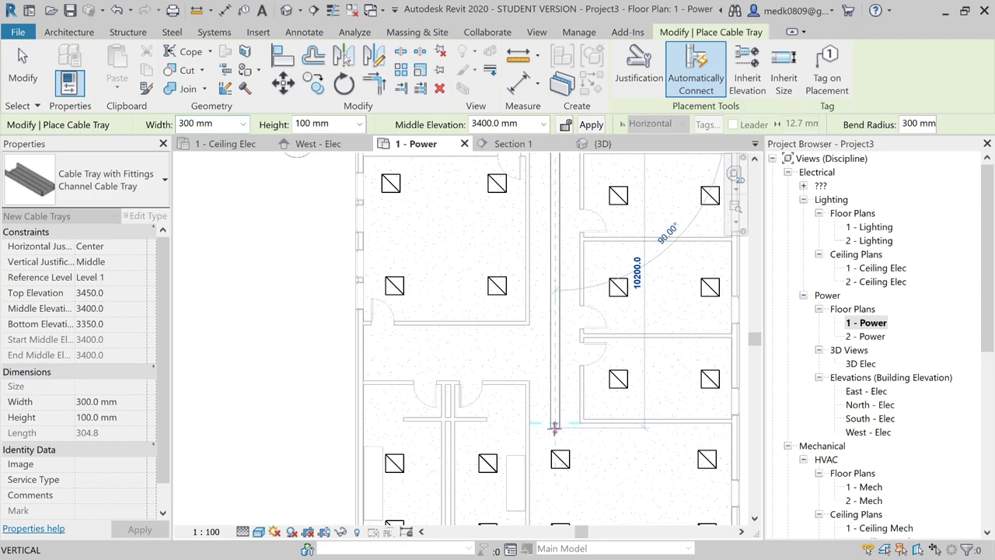
pyautogui.click(554, 427)
pyautogui.press('Escape')
pyautogui.press('Escape')
pyautogui.scroll(-2, 554, 426)
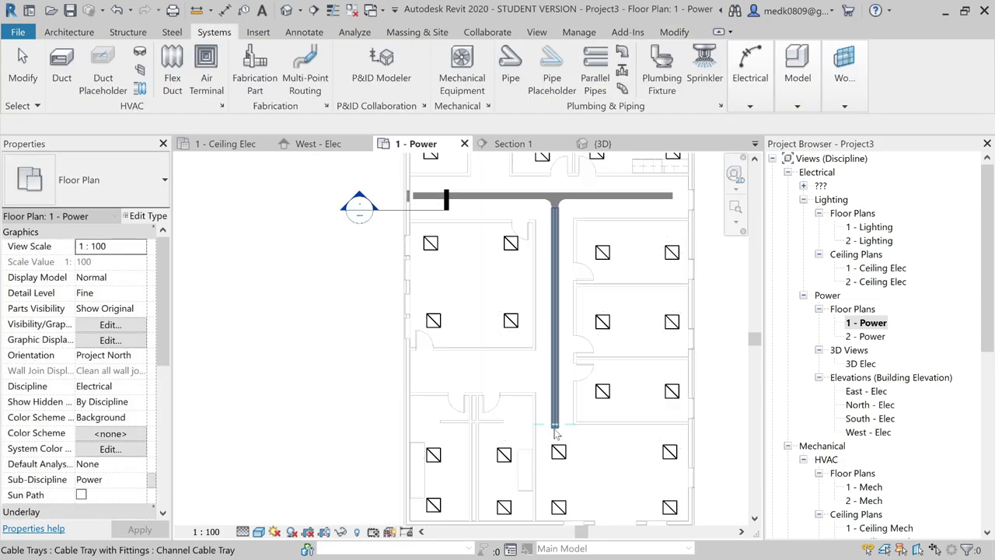
# Draw a 300 mm wide cable tray branch from the main tray up the short hallway to near the upper exterior wall
pyautogui.scroll(2, 590, 206)
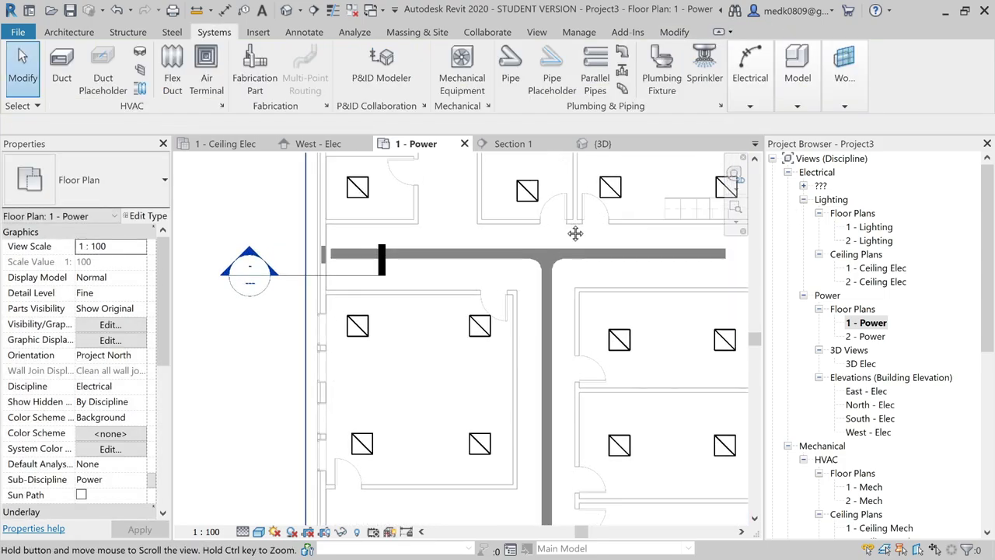
pyautogui.moveTo(573, 231); pyautogui.dragTo(617, 329, button='middle')
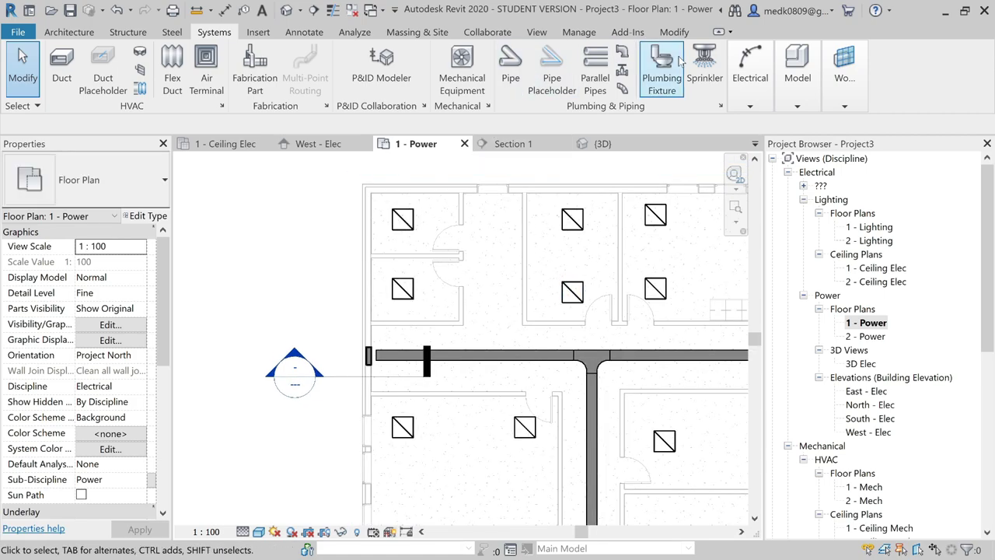
pyautogui.click(756, 84)
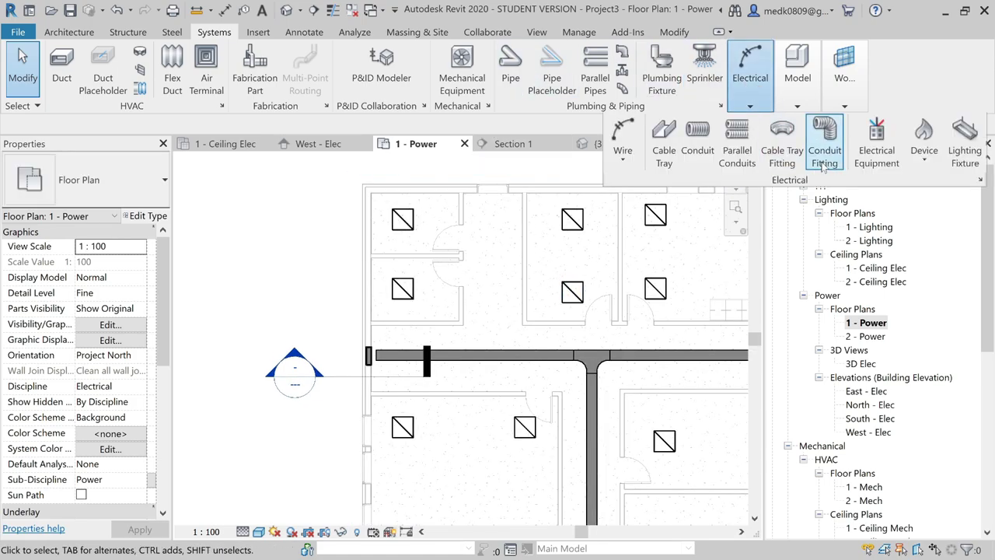
pyautogui.click(663, 148)
pyautogui.scroll(3, 486, 358)
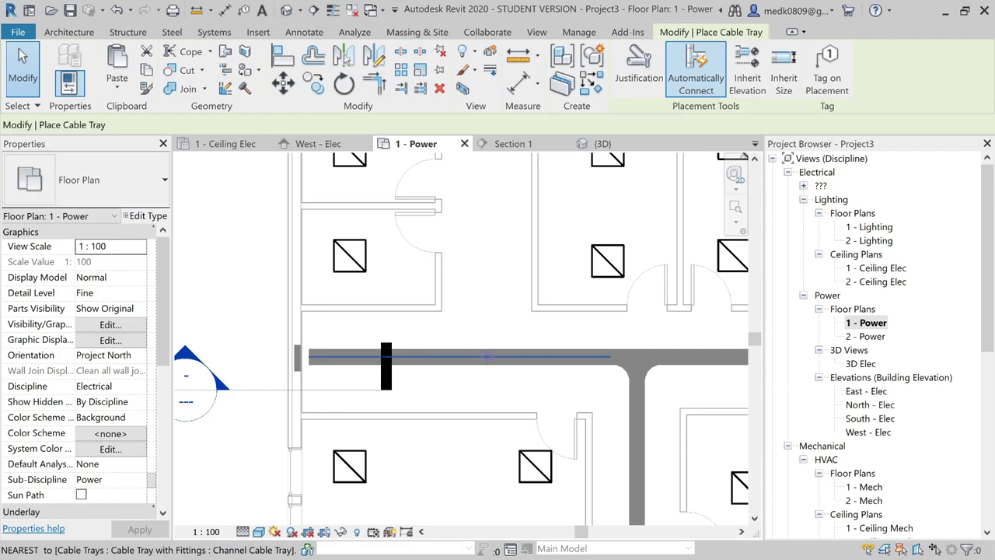
pyautogui.click(485, 357)
pyautogui.scroll(-2, 490, 361)
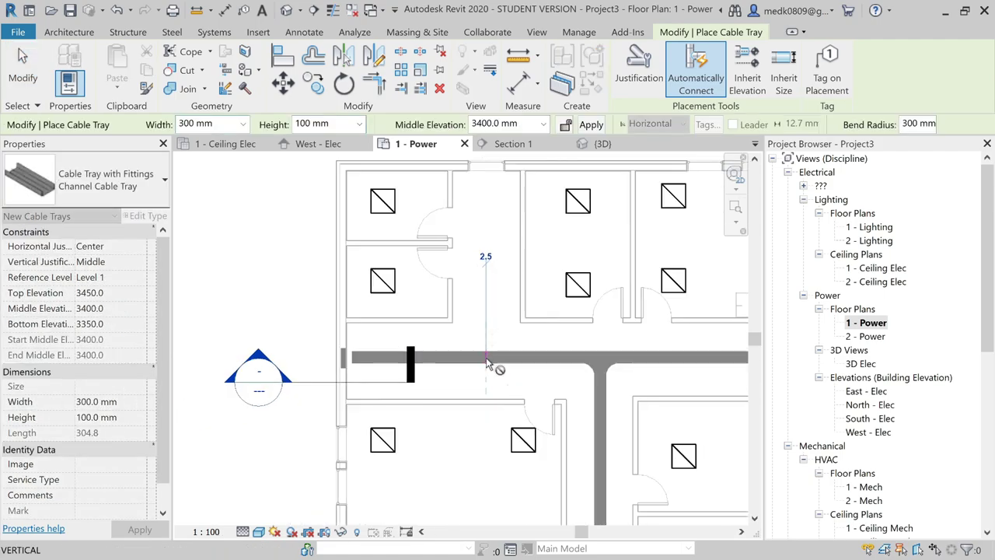
pyautogui.click(486, 185)
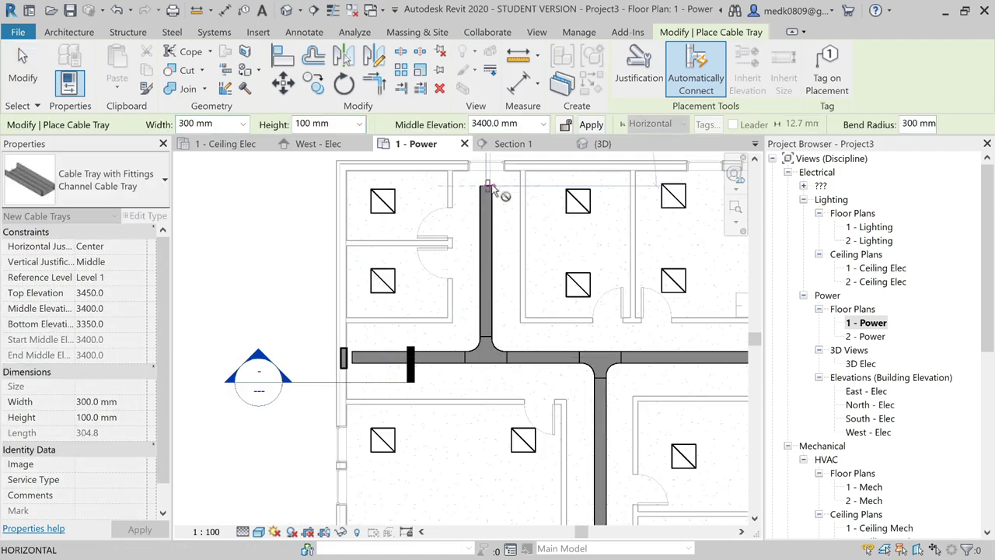
pyautogui.press('Escape')
pyautogui.press('Escape')
pyautogui.scroll(-3, 490, 185)
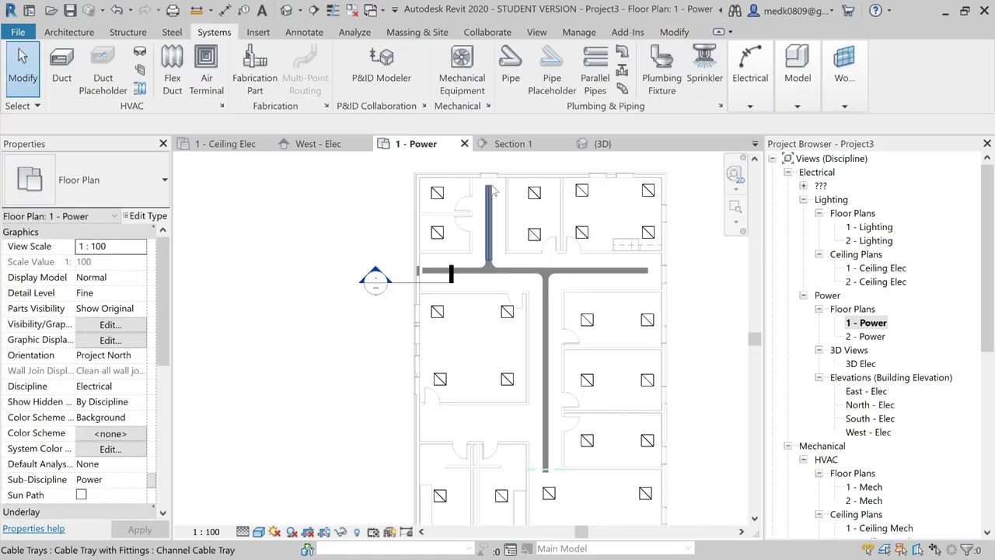
# Examine the tee fitting where the upper branch meets the main tray, and the overall tray layout
pyautogui.scroll(4, 502, 296)
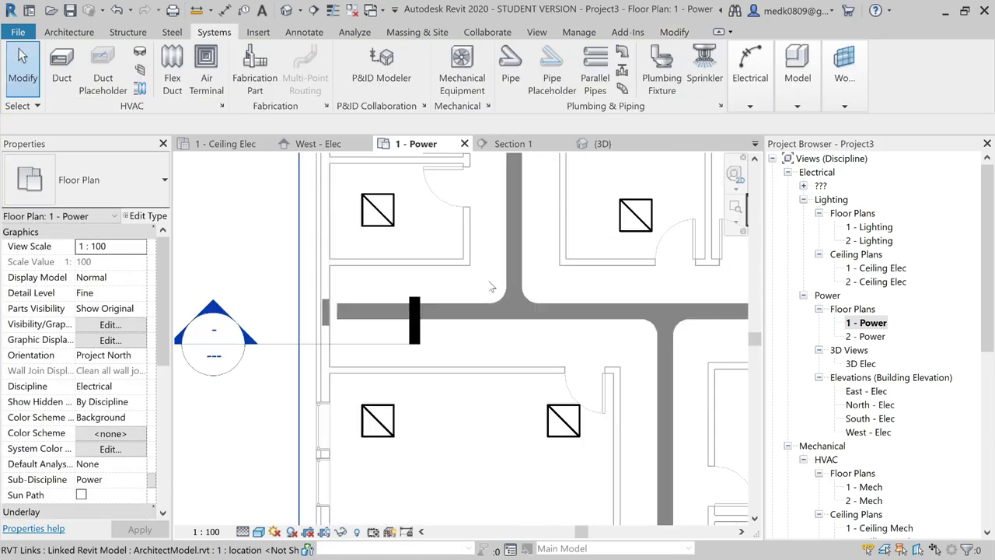
pyautogui.scroll(3, 519, 309)
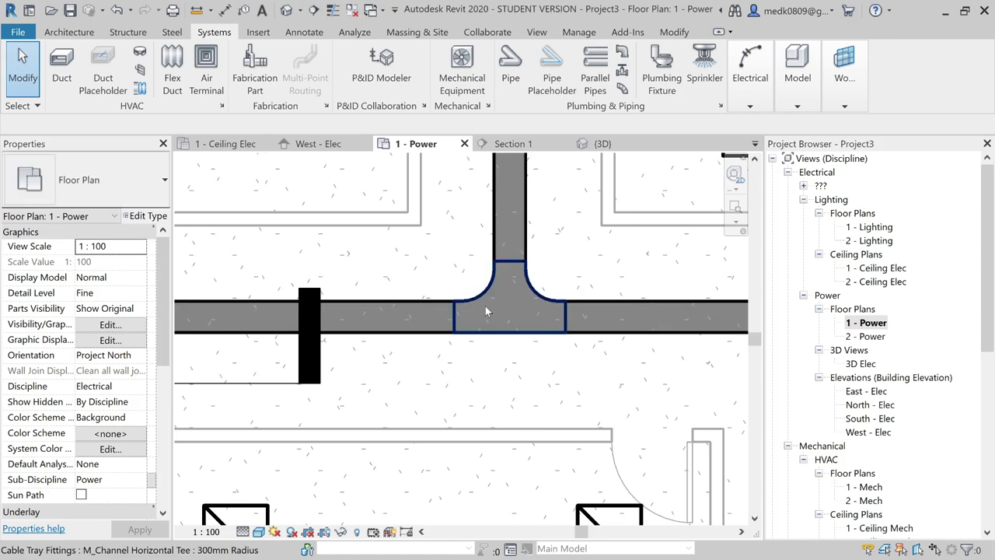
pyautogui.scroll(-2, 485, 305)
pyautogui.scroll(-3, 486, 309)
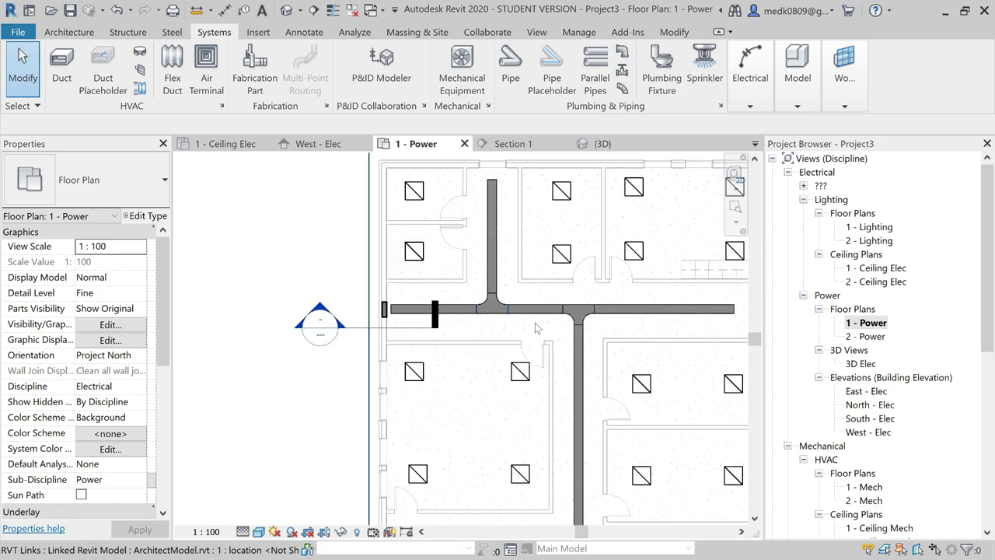
pyautogui.scroll(-2, 535, 323)
pyautogui.moveTo(541, 332); pyautogui.dragTo(435, 280, button='middle')
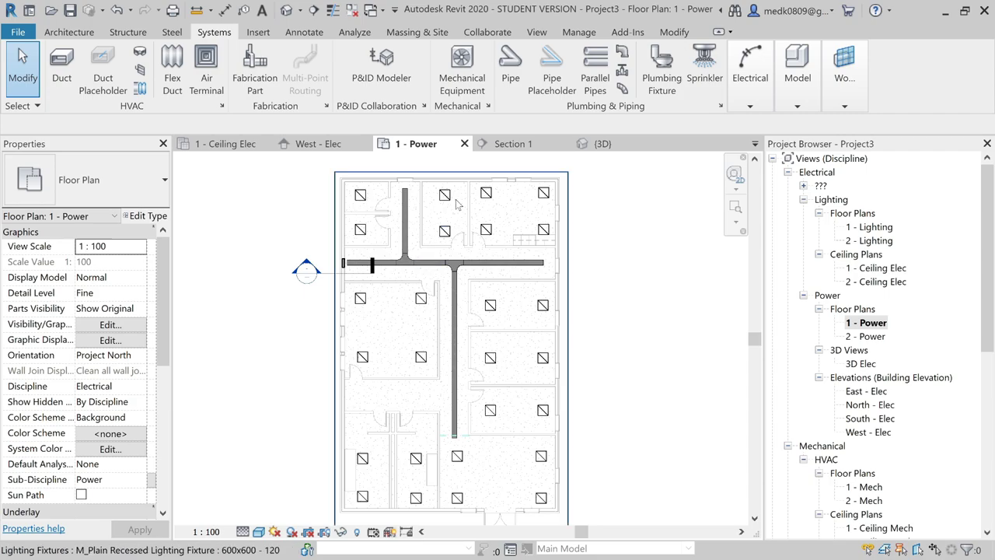
# Draw a 200 mm wide cable tray branch from near the main tray's far end up into the upper-right room
pyautogui.moveTo(753, 89)
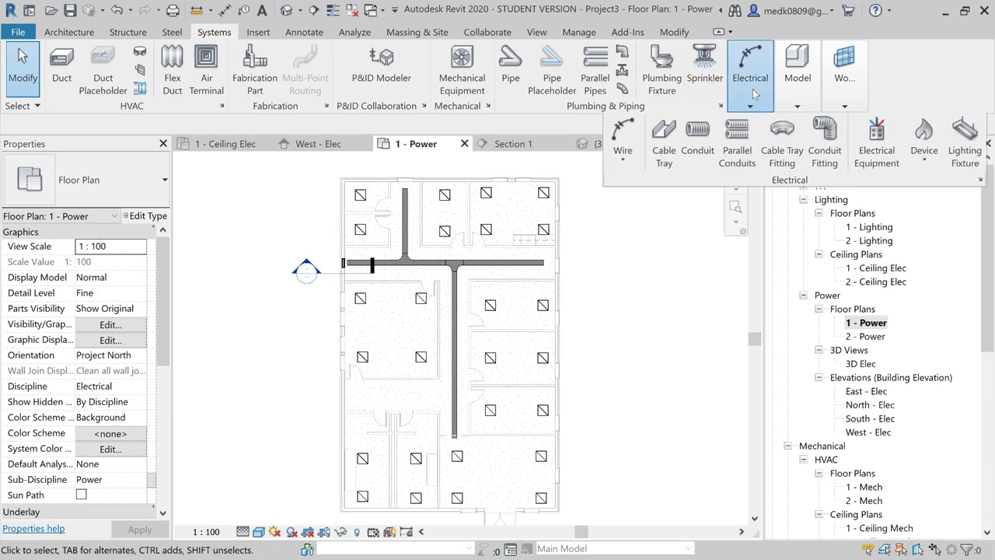
pyautogui.click(664, 152)
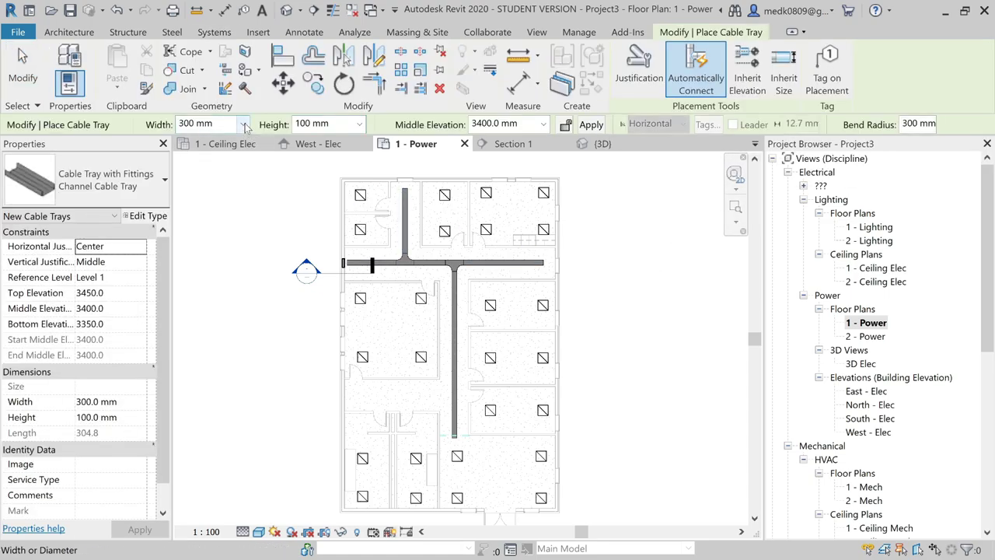
pyautogui.click(244, 124)
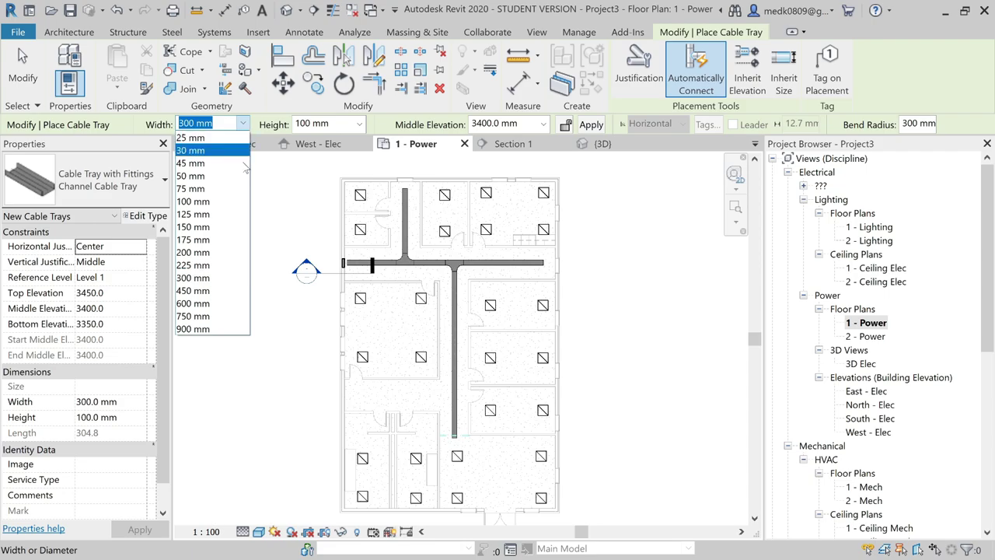
pyautogui.click(241, 254)
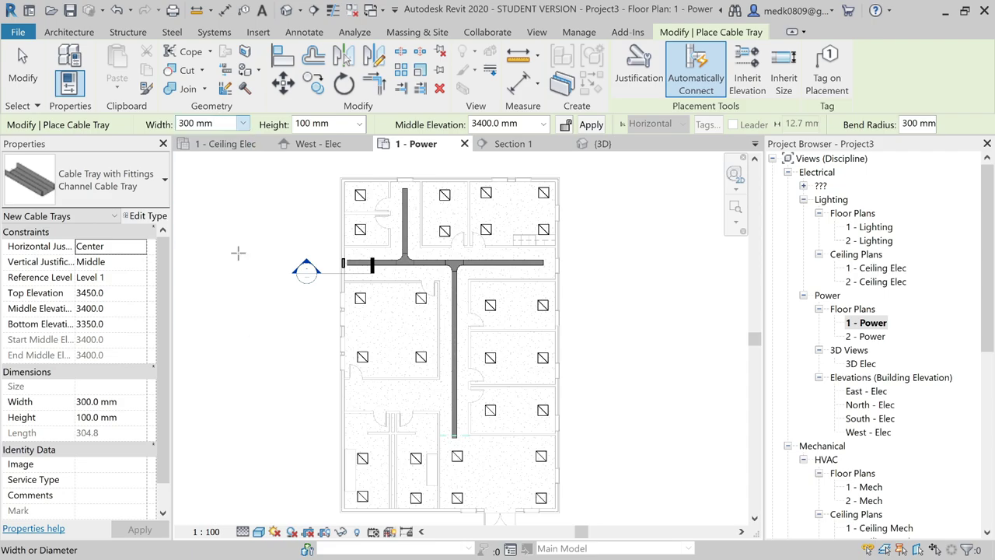
pyautogui.scroll(2, 427, 206)
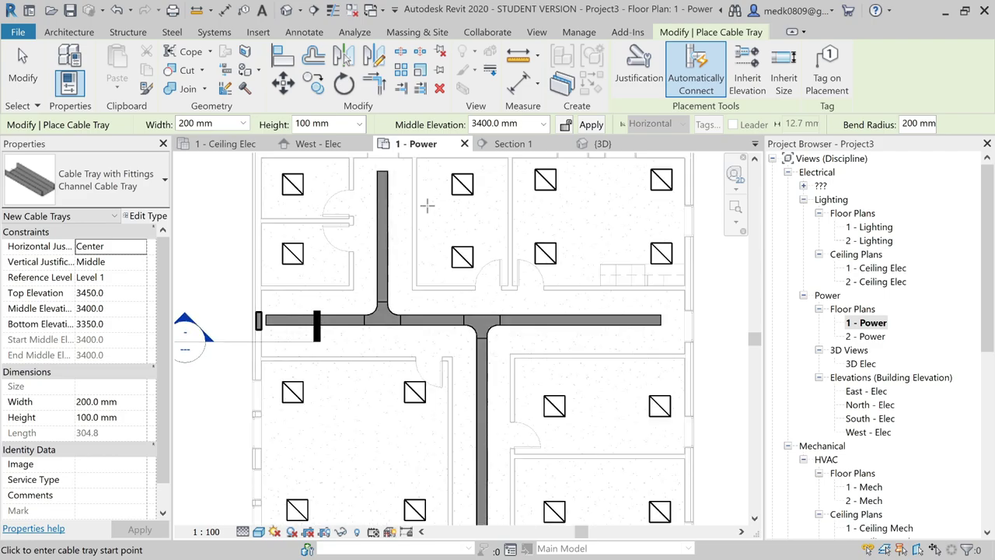
pyautogui.moveTo(427, 205); pyautogui.dragTo(450, 322, button='middle')
pyautogui.scroll(1, 642, 432)
pyautogui.scroll(2, 644, 427)
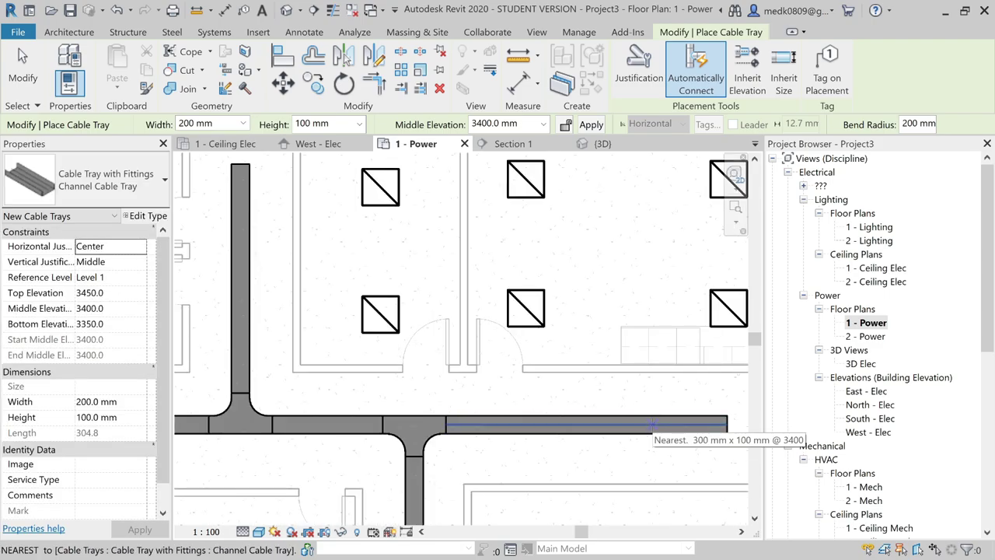
pyautogui.click(652, 413)
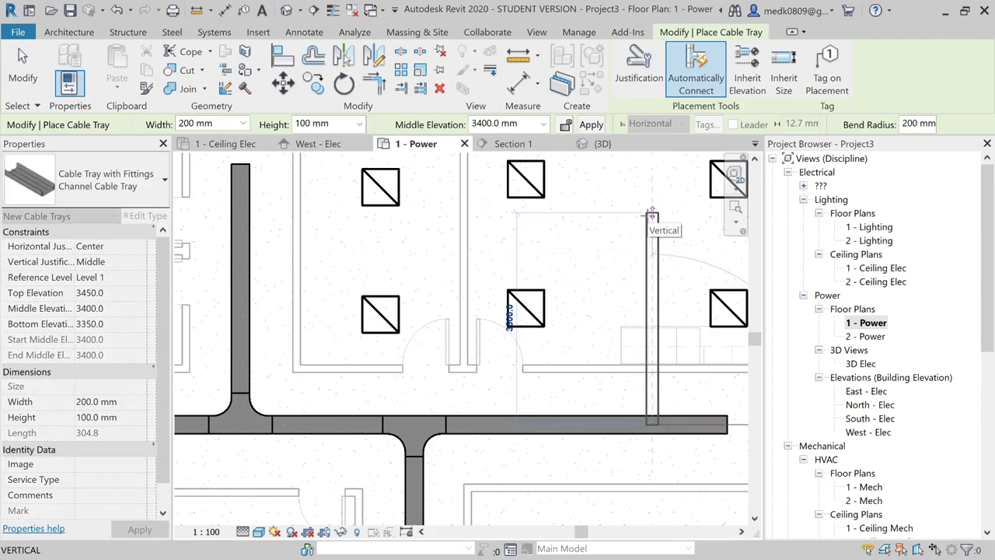
pyautogui.click(652, 215)
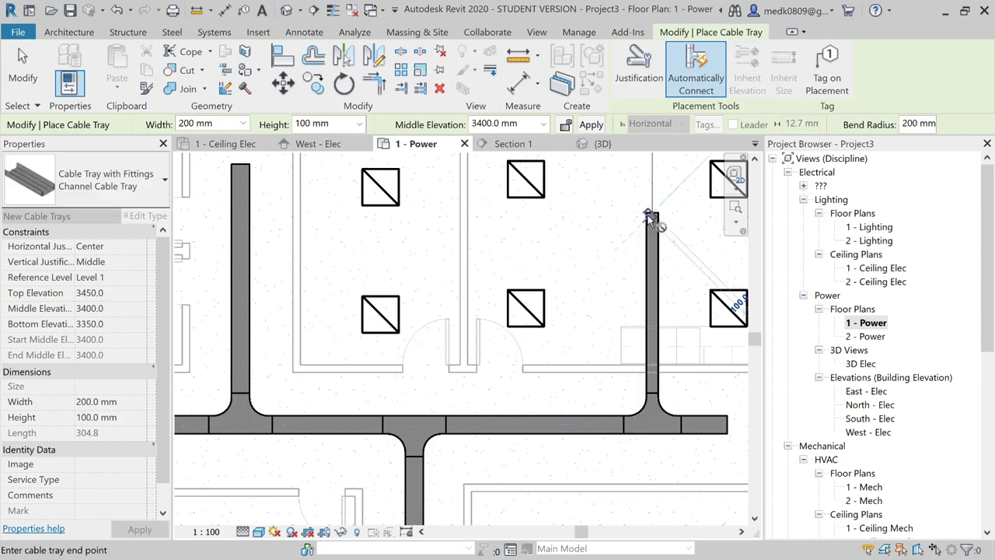
# Draw a 200 mm wide cable tray about 1900 mm long from the short hallway's tray into the lower of the two upper-left rooms
pyautogui.scroll(-2, 650, 215)
pyautogui.scroll(2, 622, 229)
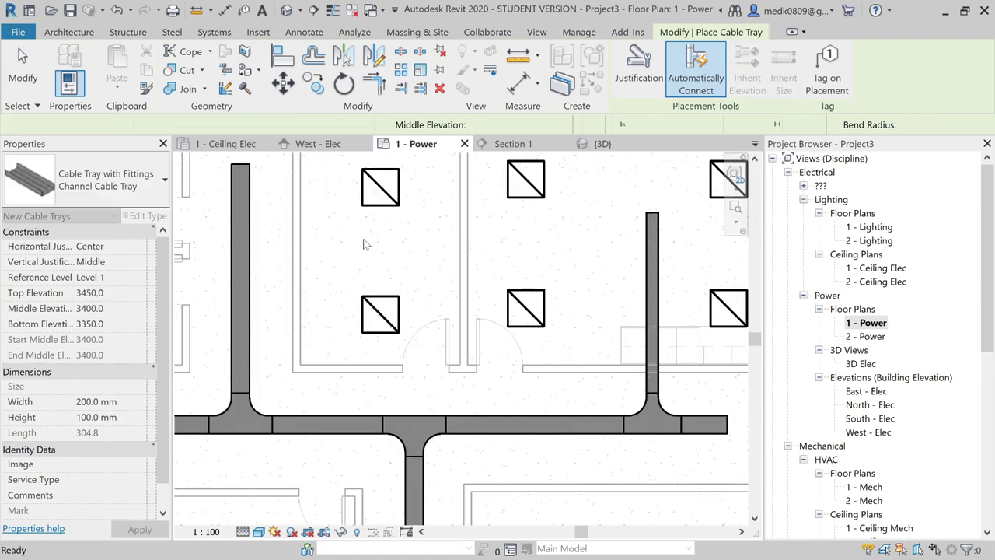
pyautogui.scroll(-2, 365, 249)
pyautogui.moveTo(378, 272); pyautogui.dragTo(488, 305, button='middle')
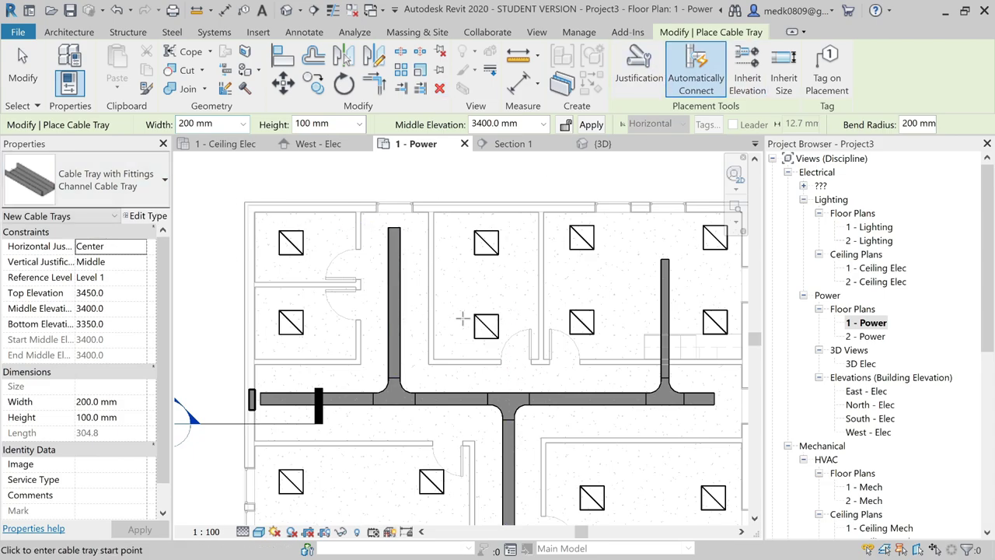
pyautogui.scroll(1, 413, 309)
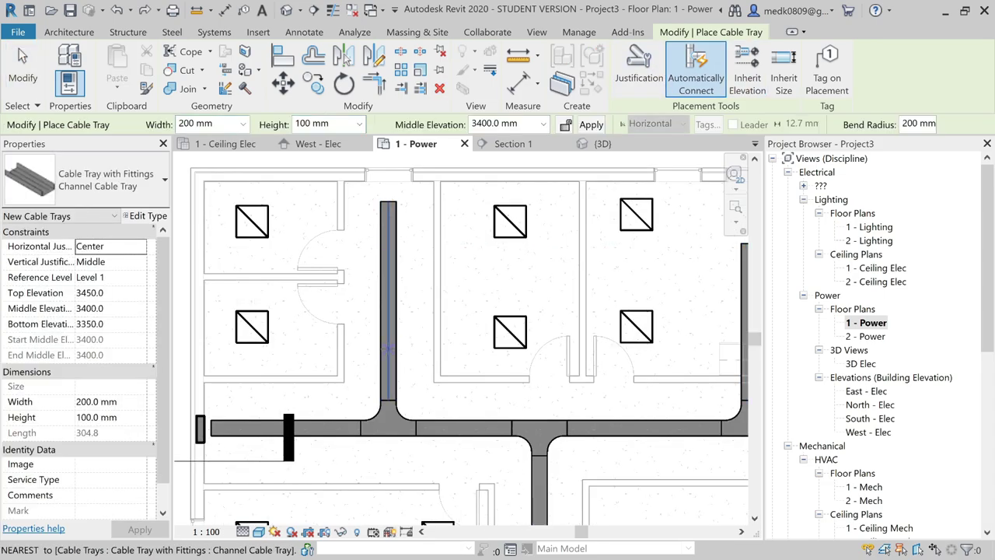
pyautogui.click(387, 335)
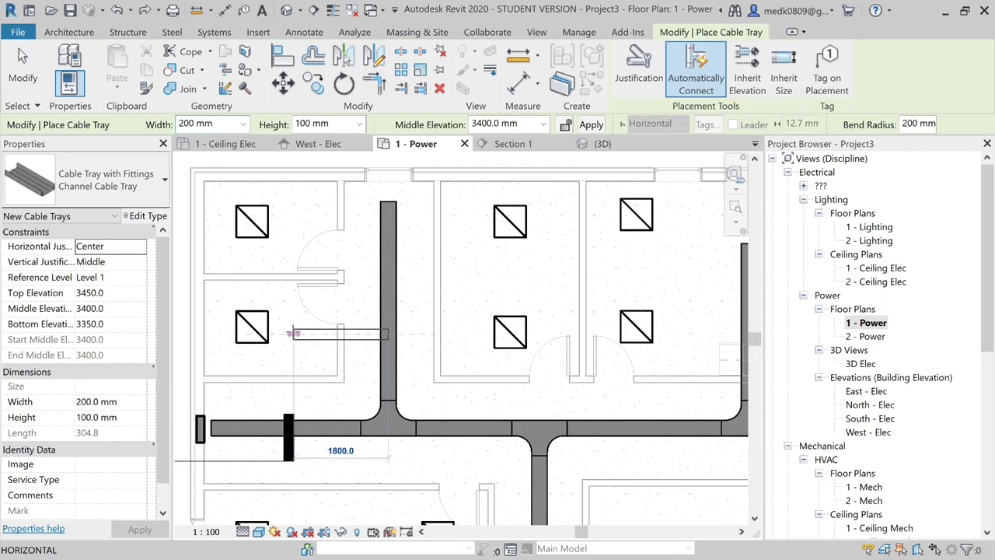
pyautogui.click(288, 334)
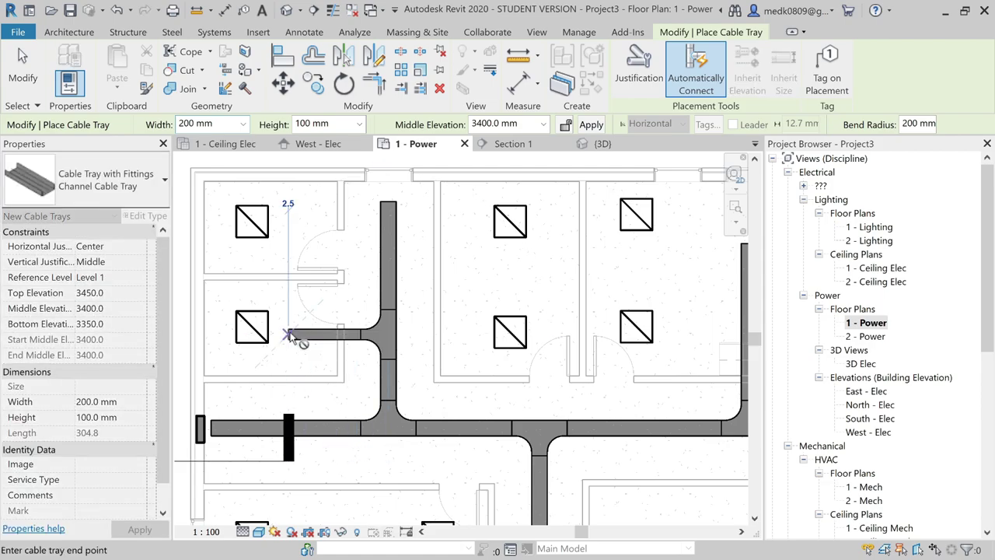
pyautogui.press('Escape')
pyautogui.press('Escape')
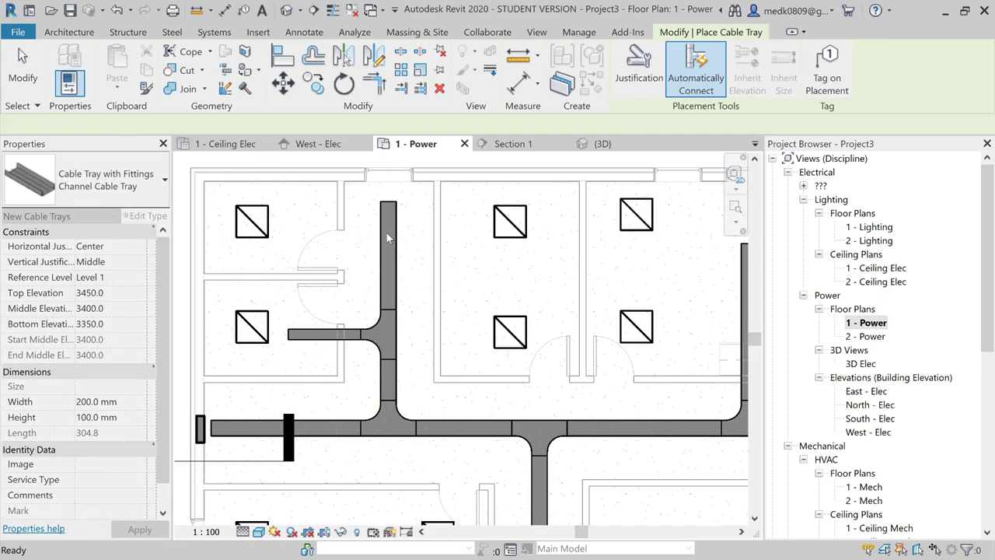
# Draw a second 200 mm wide side branch about 1900 mm long into the uppermost left room, aligned with the end of the one below
pyautogui.click(388, 235)
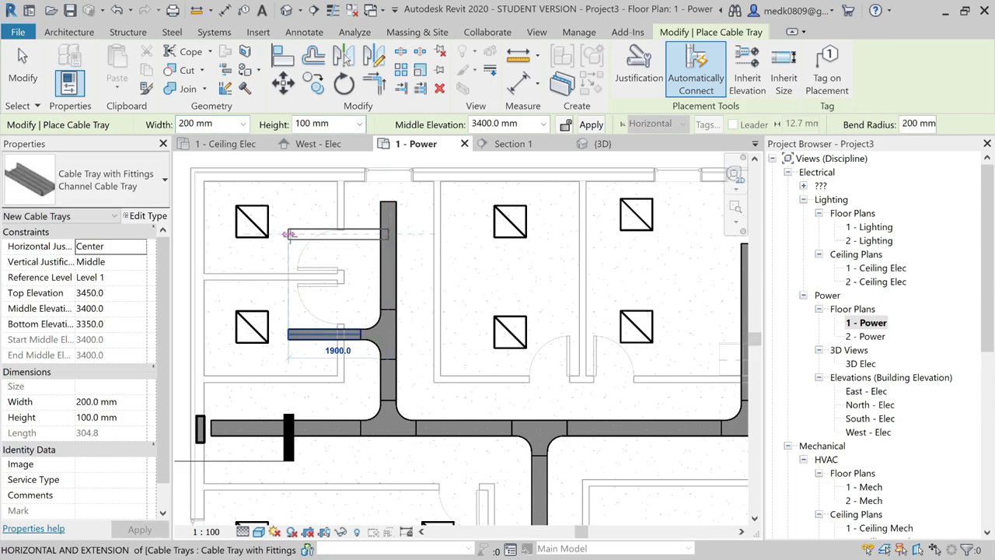
pyautogui.click(288, 233)
pyautogui.press('Escape')
pyautogui.press('Escape')
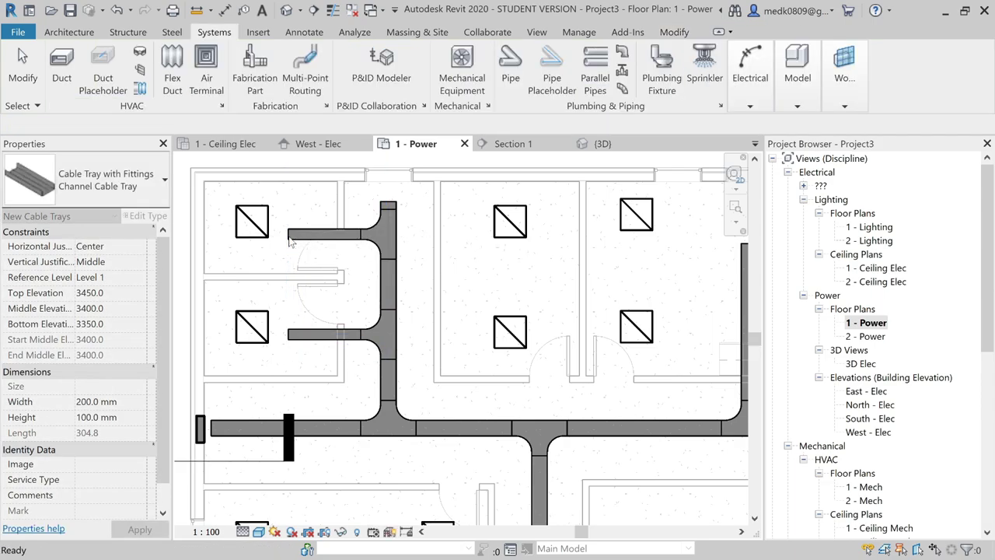
# Delete the leftover tray stub above the uppermost side branch and reduce its tee fitting to a bend
pyautogui.scroll(3, 389, 206)
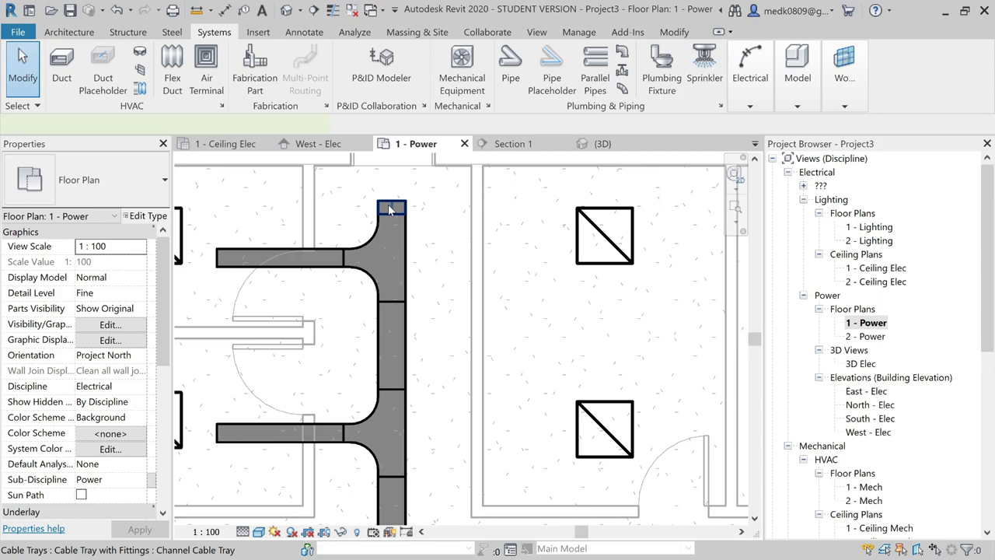
pyautogui.click(389, 208)
pyautogui.press('Delete')
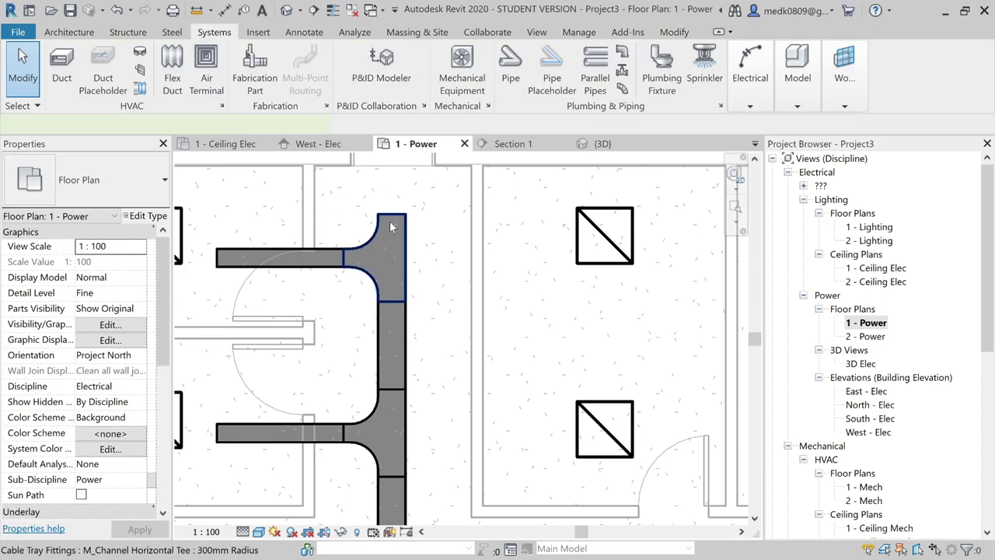
pyautogui.click(391, 227)
pyautogui.click(391, 179)
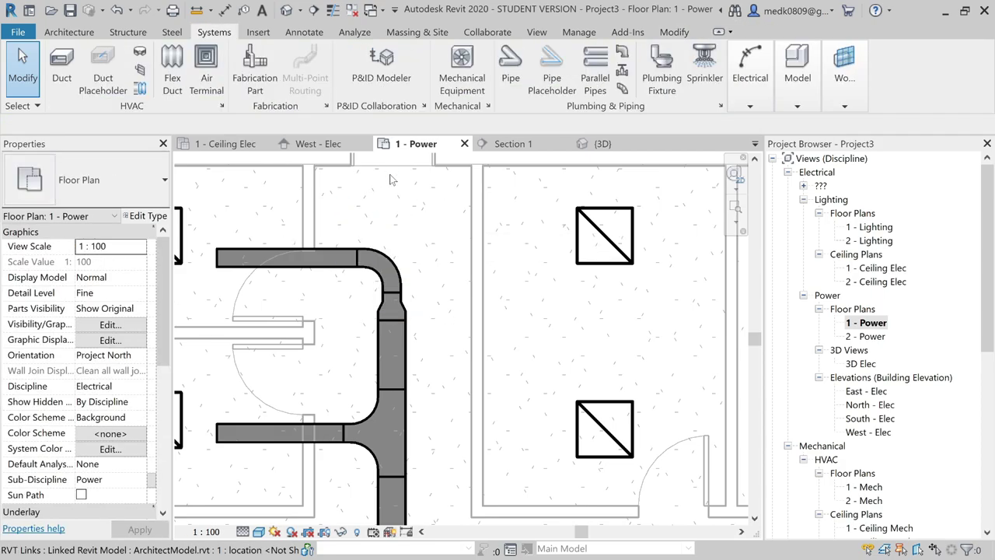
# Draw a 200 mm wide cable tray from the central corridor tray into the large left room, between its two rows of lights
pyautogui.scroll(-5, 388, 190)
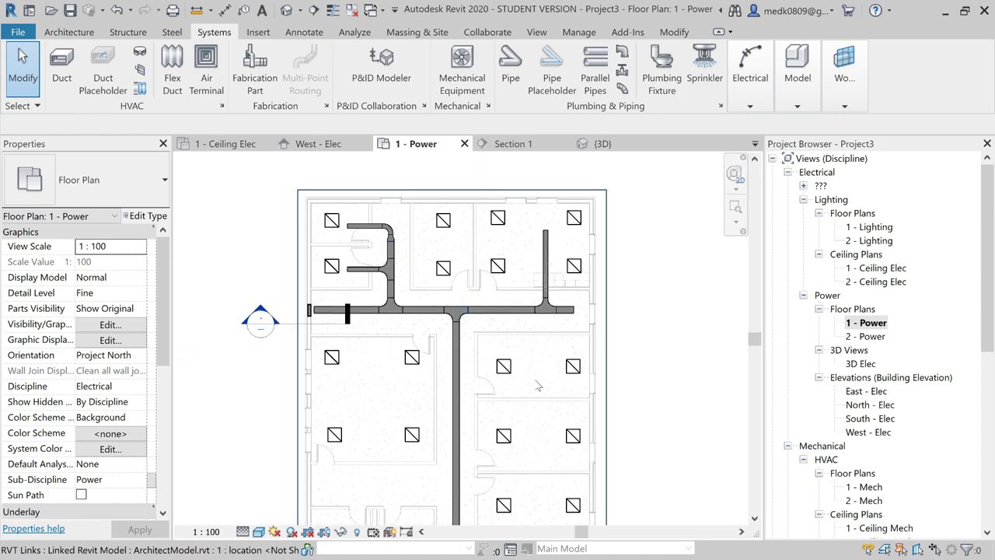
pyautogui.scroll(3, 576, 381)
pyautogui.moveTo(575, 381); pyautogui.dragTo(515, 327, button='middle')
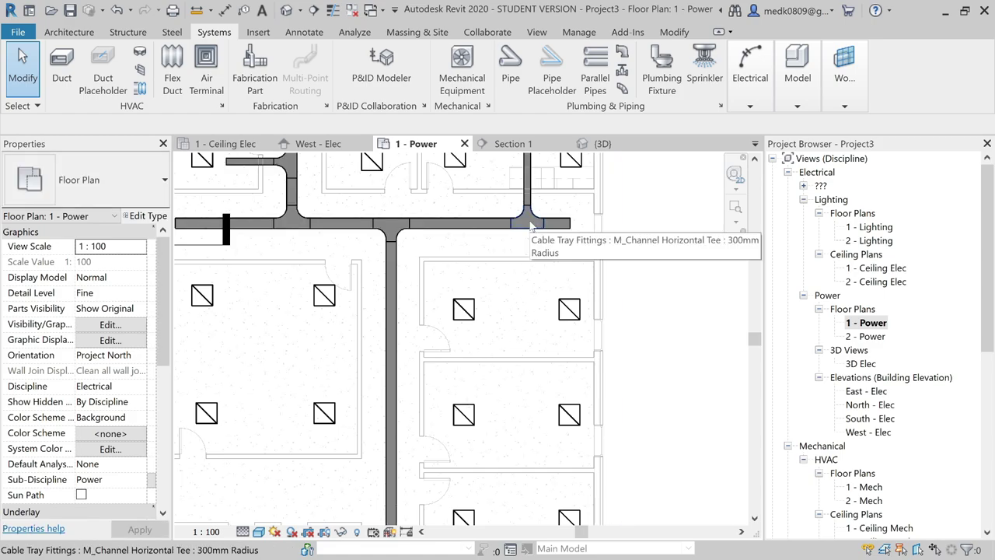
pyautogui.scroll(-1, 531, 226)
pyautogui.scroll(2, 448, 296)
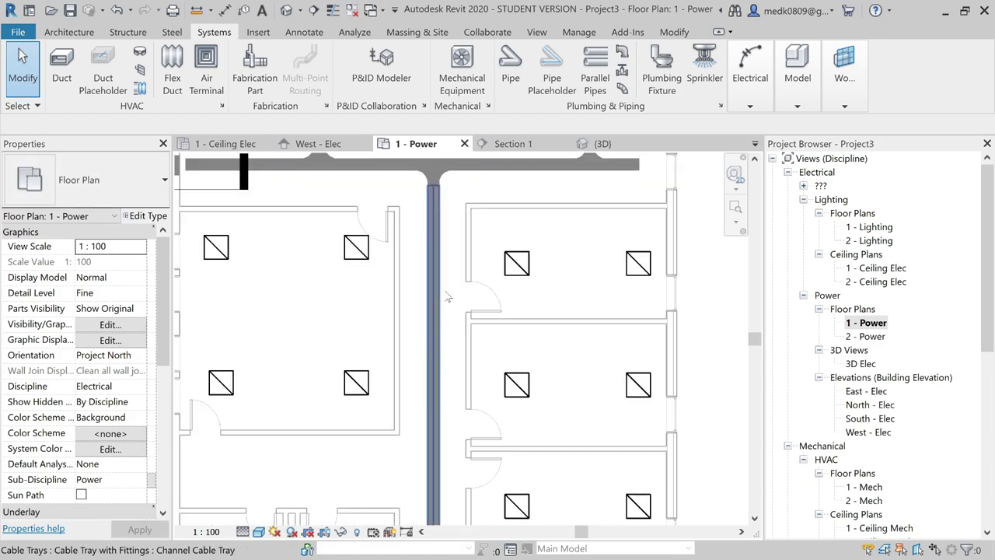
pyautogui.click(738, 87)
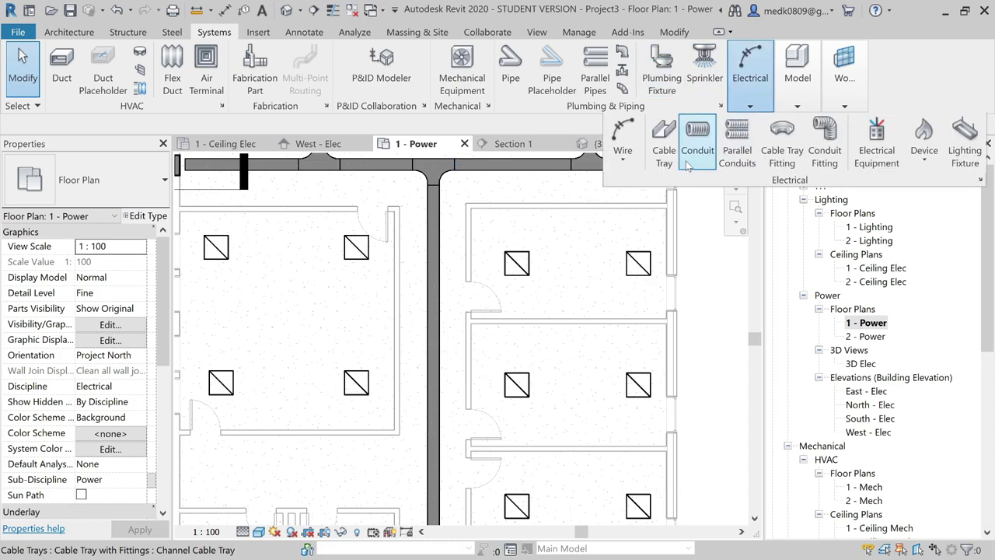
pyautogui.click(664, 148)
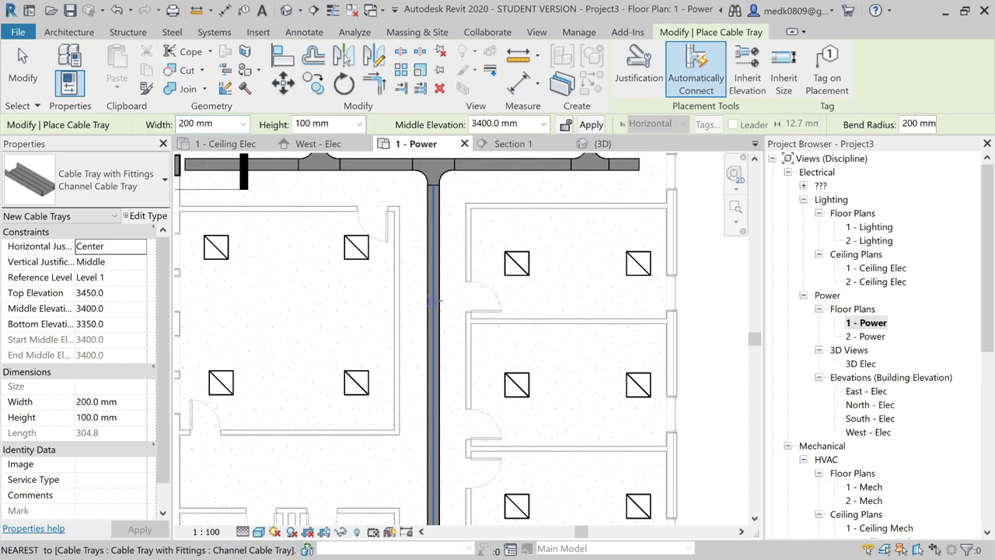
pyautogui.click(433, 320)
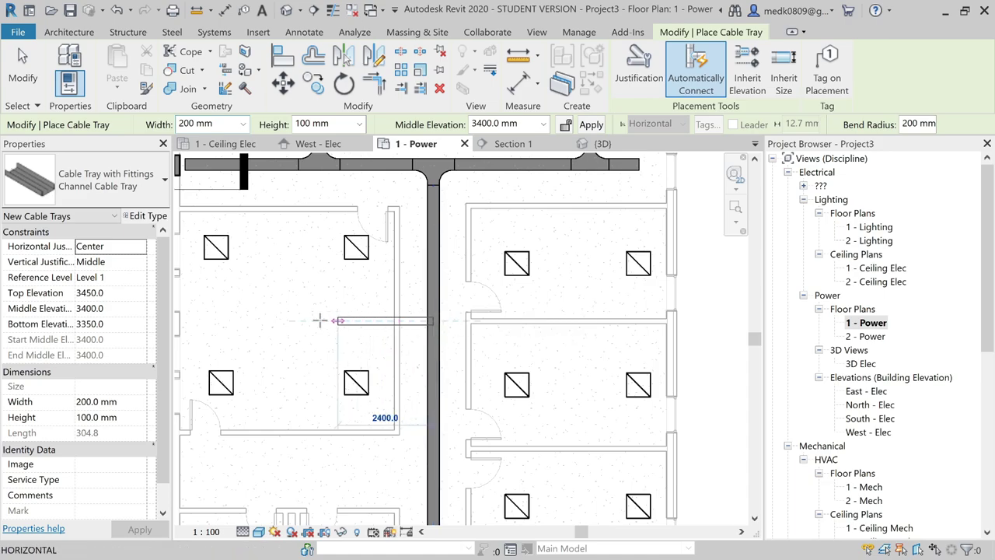
pyautogui.click(215, 320)
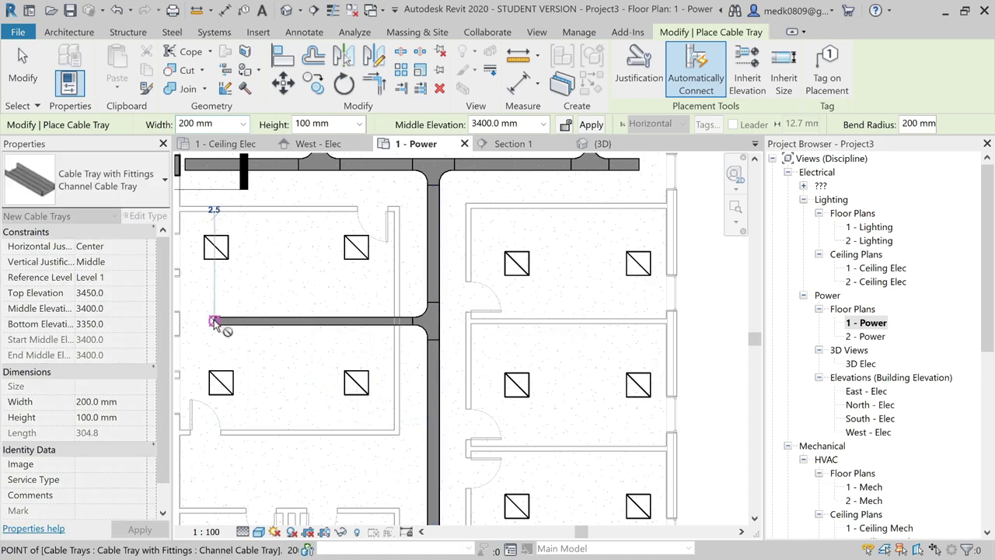
pyautogui.scroll(-2, 404, 297)
pyautogui.press('Escape')
pyautogui.press('Escape')
pyautogui.scroll(2, 404, 297)
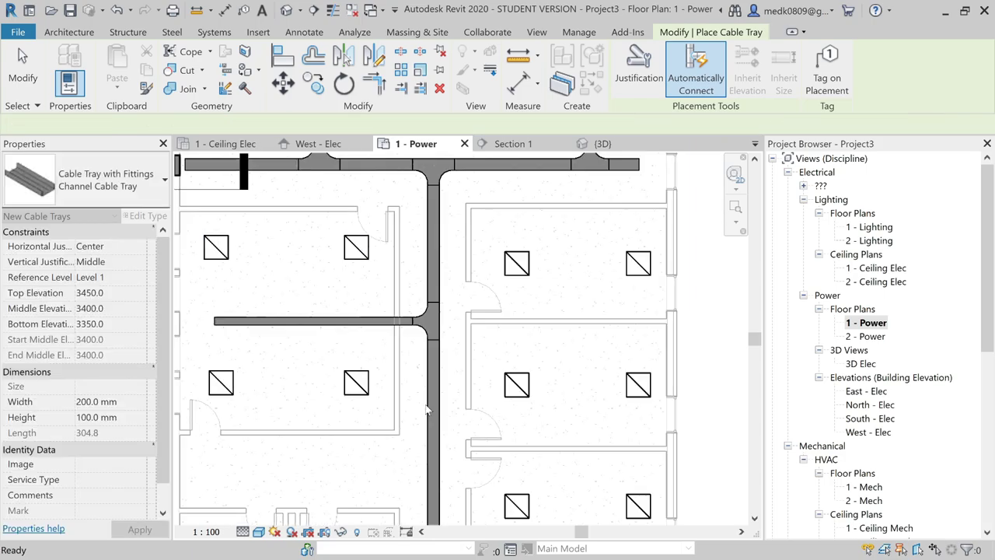
# Draw a 200 mm wide cable tray from the central corridor tray into the middle right room, below its row of lights
pyautogui.press('c')
pyautogui.press('t')
pyautogui.scroll(4, 467, 373)
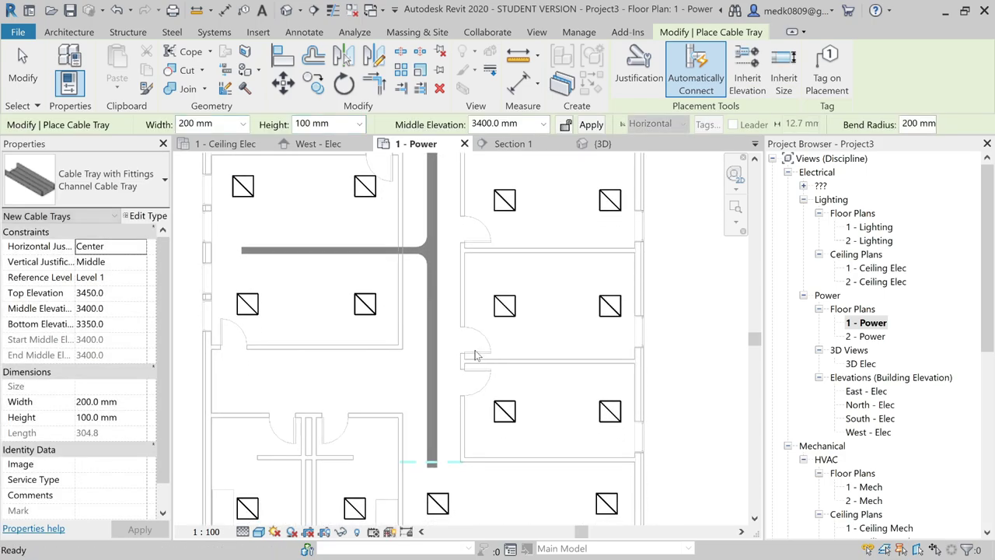
pyautogui.click(433, 331)
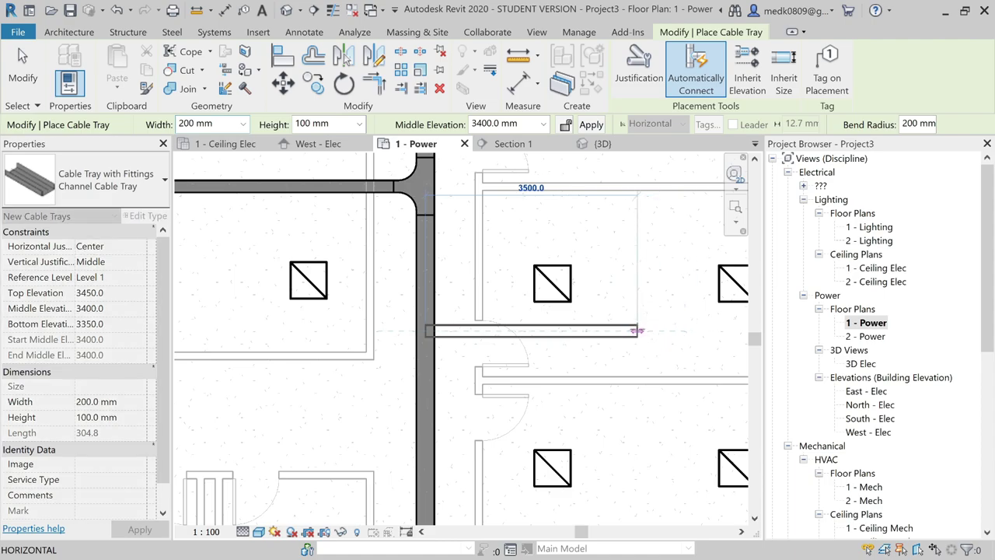
pyautogui.click(668, 331)
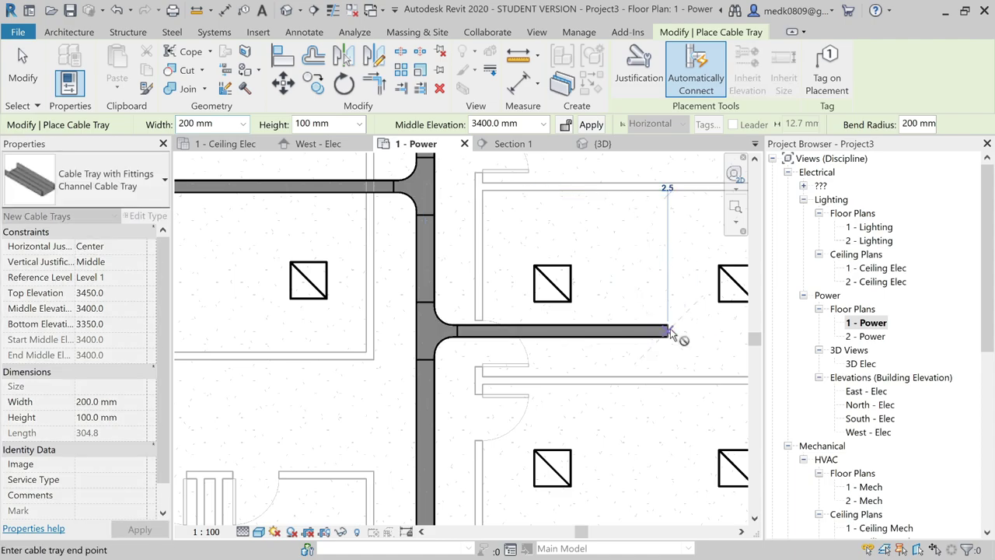
pyautogui.press('Escape')
pyautogui.scroll(-3, 516, 272)
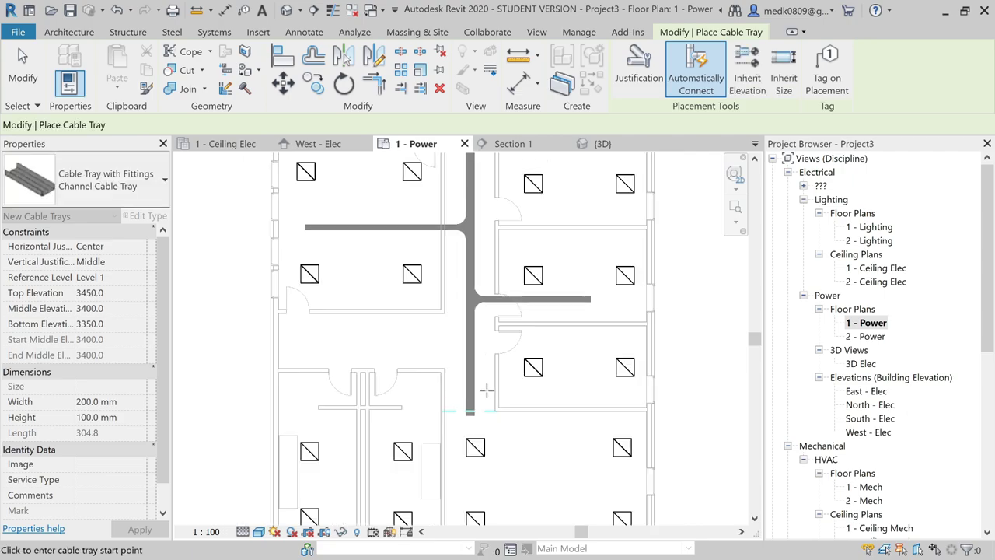
# Turn on Thin Lines display for the power plan around the lower end of the corridor tray
pyautogui.scroll(-2, 462, 363)
pyautogui.moveTo(462, 363); pyautogui.dragTo(454, 342, button='middle')
pyautogui.scroll(3, 410, 329)
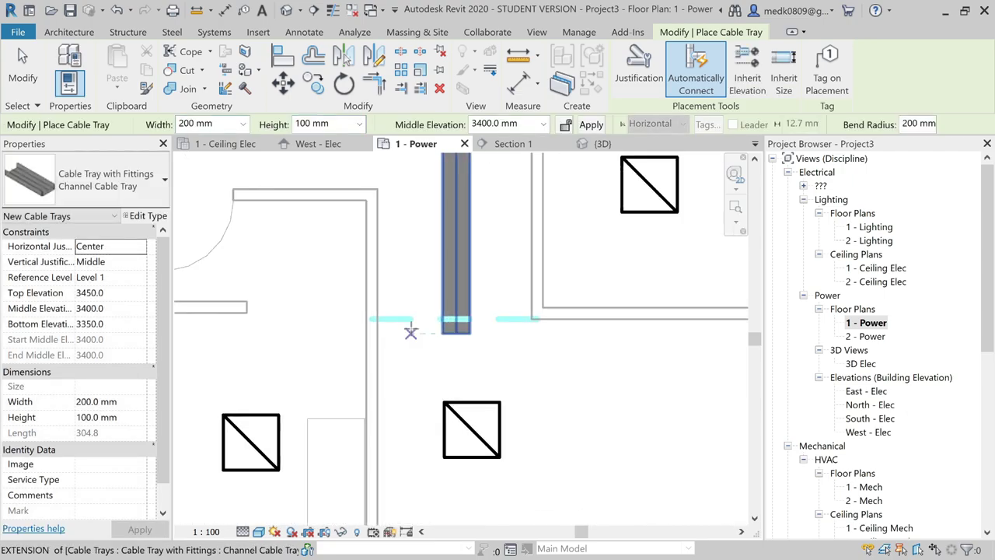
pyautogui.scroll(-2, 410, 329)
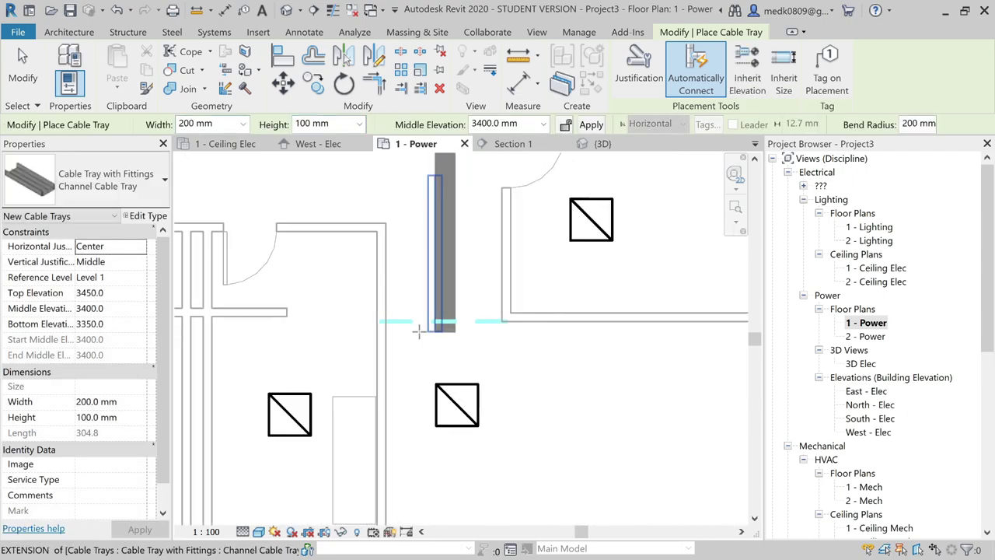
pyautogui.click(332, 9)
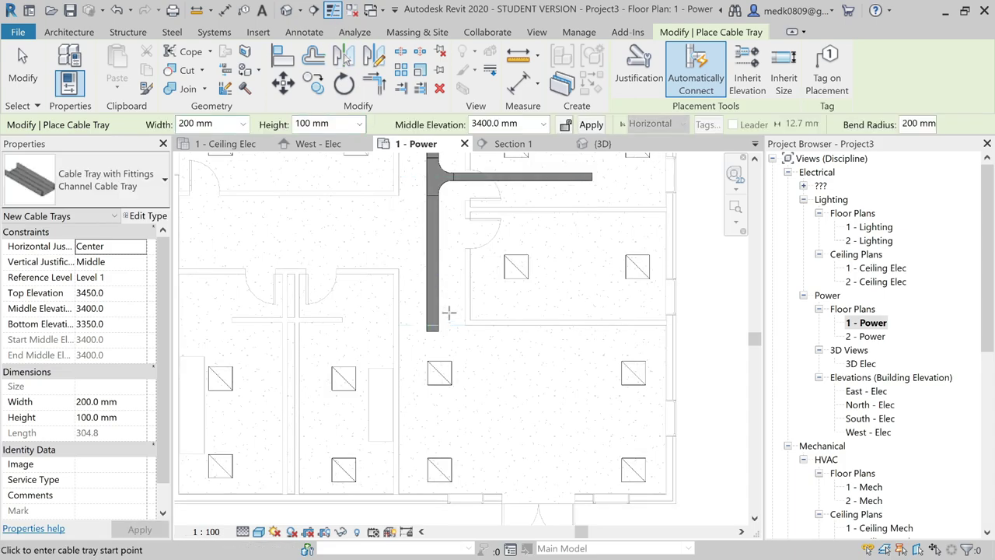
pyautogui.moveTo(454, 286); pyautogui.dragTo(440, 362, button='middle')
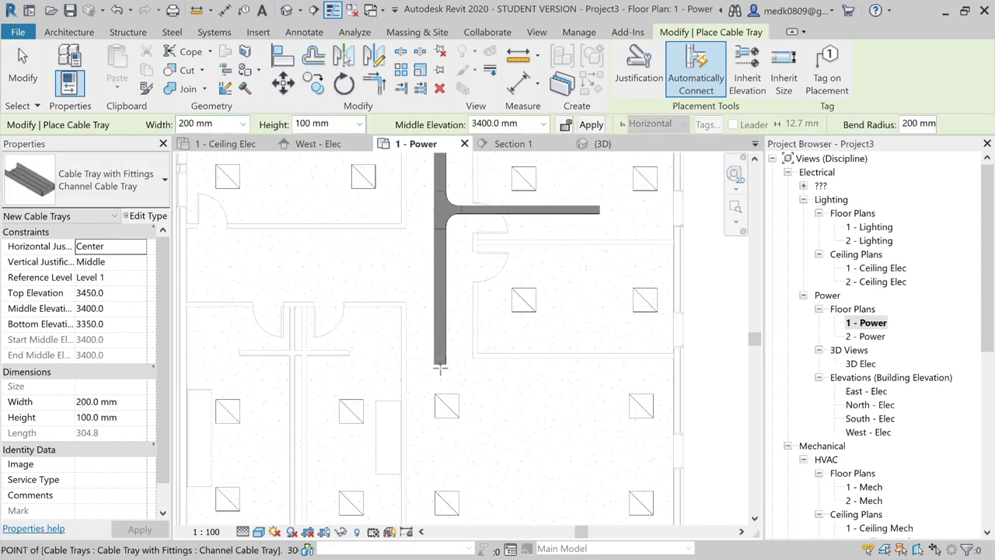
# Extend the corridor tray's lower end with a 200 mm wide run about 2200 mm down, turning right between the rows of lights
pyautogui.scroll(2, 440, 366)
pyautogui.scroll(-3, 440, 351)
pyautogui.scroll(3, 440, 342)
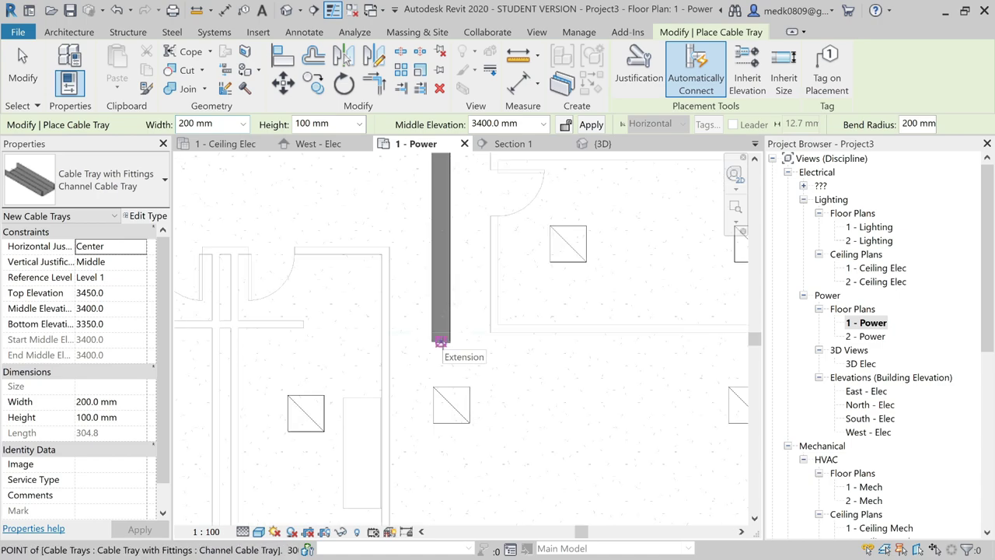
pyautogui.click(440, 342)
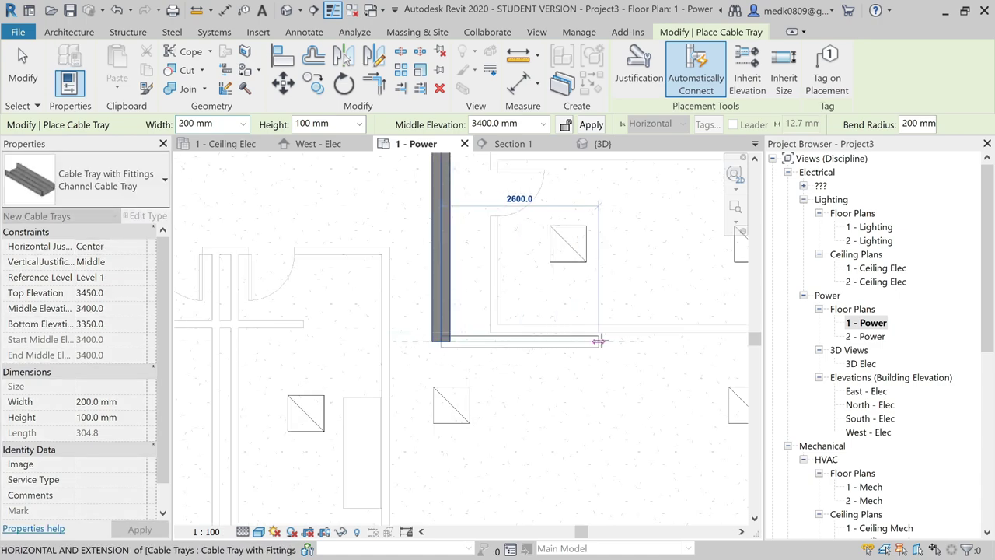
pyautogui.moveTo(439, 455); pyautogui.dragTo(423, 350, button='middle')
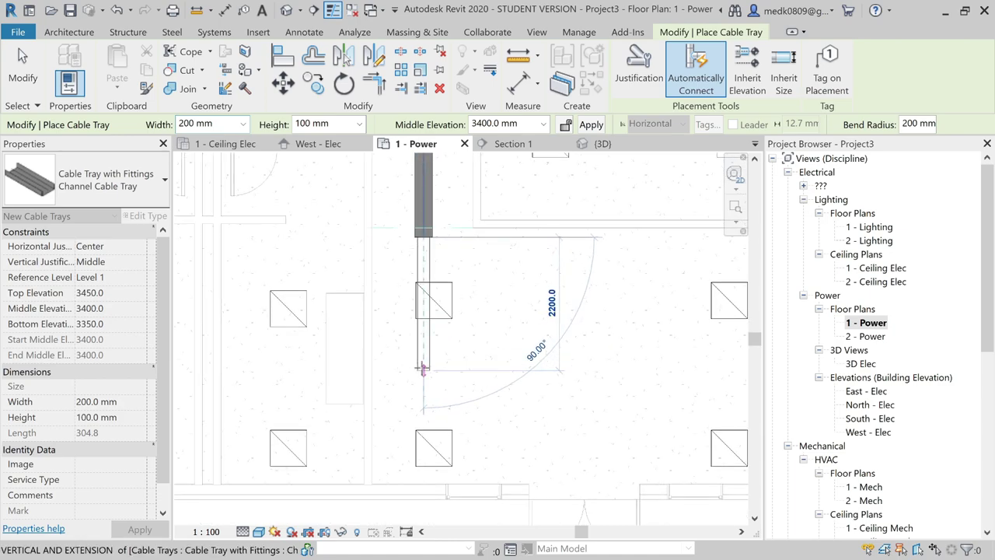
pyautogui.click(557, 367)
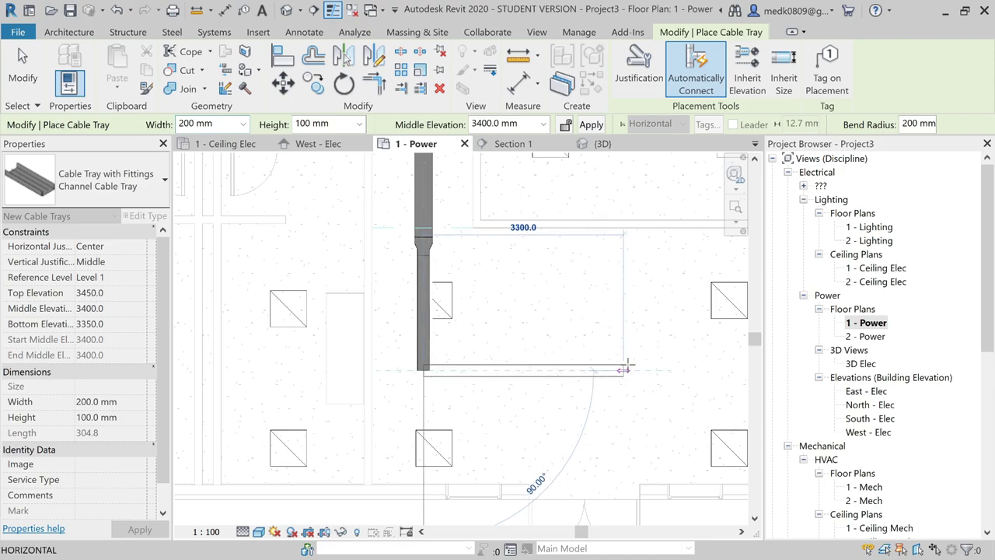
pyautogui.click(635, 370)
pyautogui.press('Escape')
pyautogui.press('Escape')
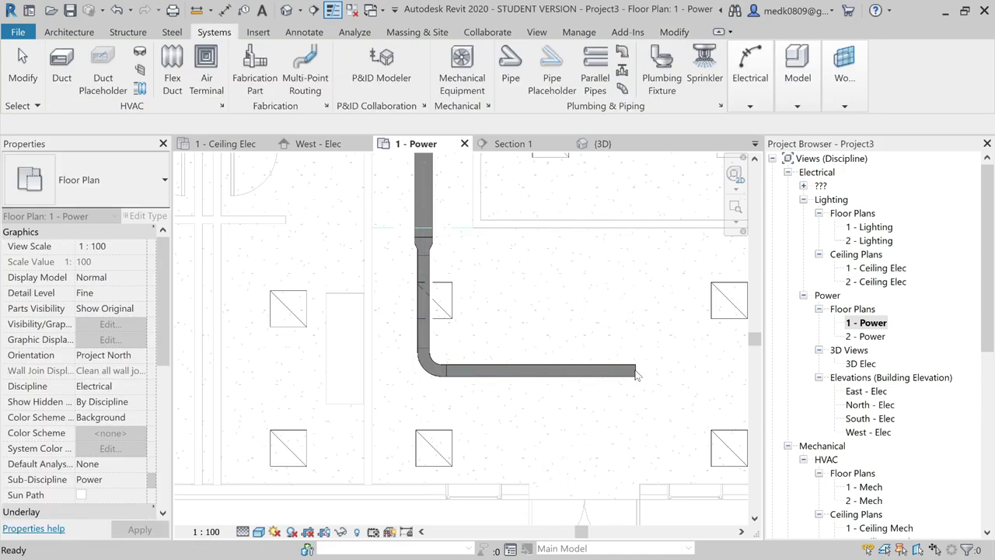
# Convert the bend at the corner of the lower 200 mm run into a tee opening toward the two lower-left rooms
pyautogui.scroll(-3, 636, 373)
pyautogui.scroll(3, 488, 340)
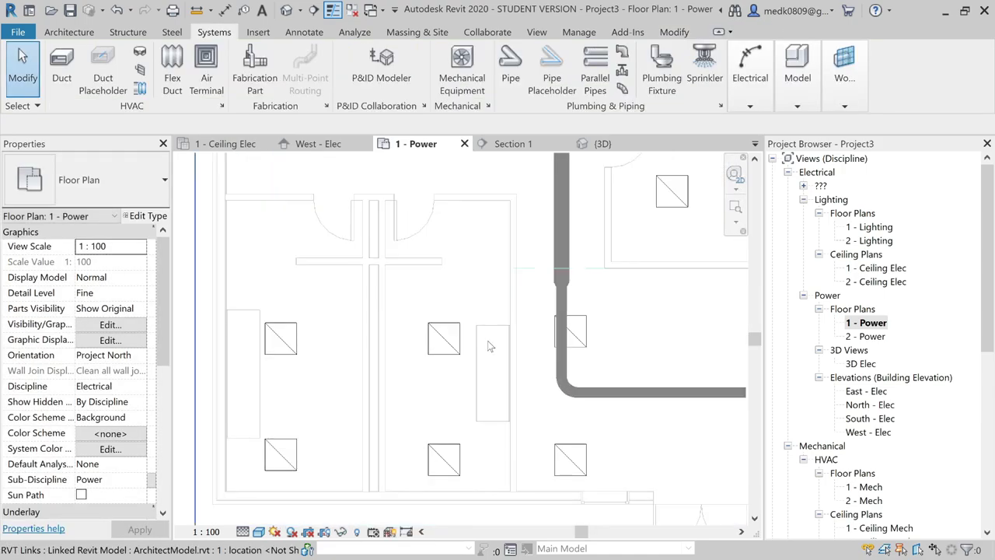
pyautogui.click(565, 396)
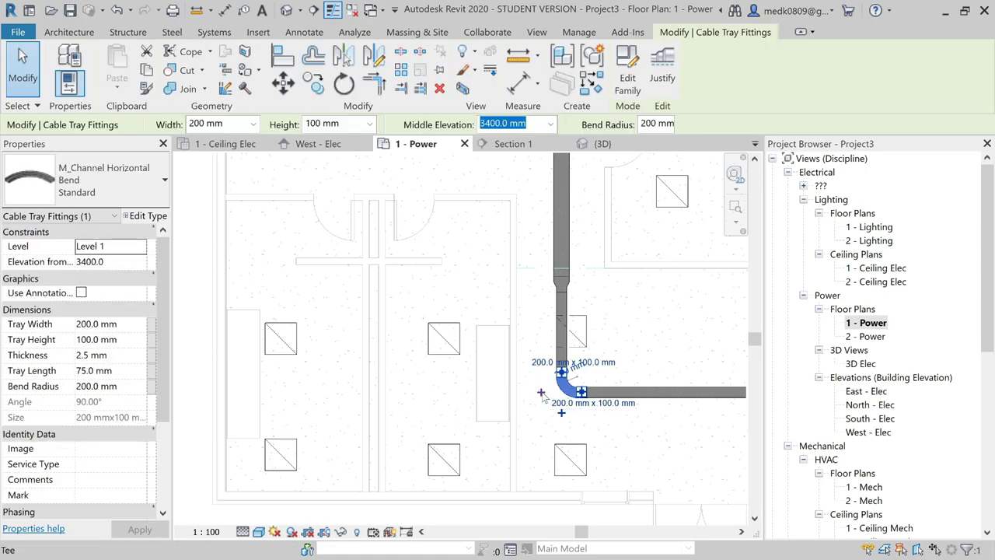
pyautogui.press('Escape')
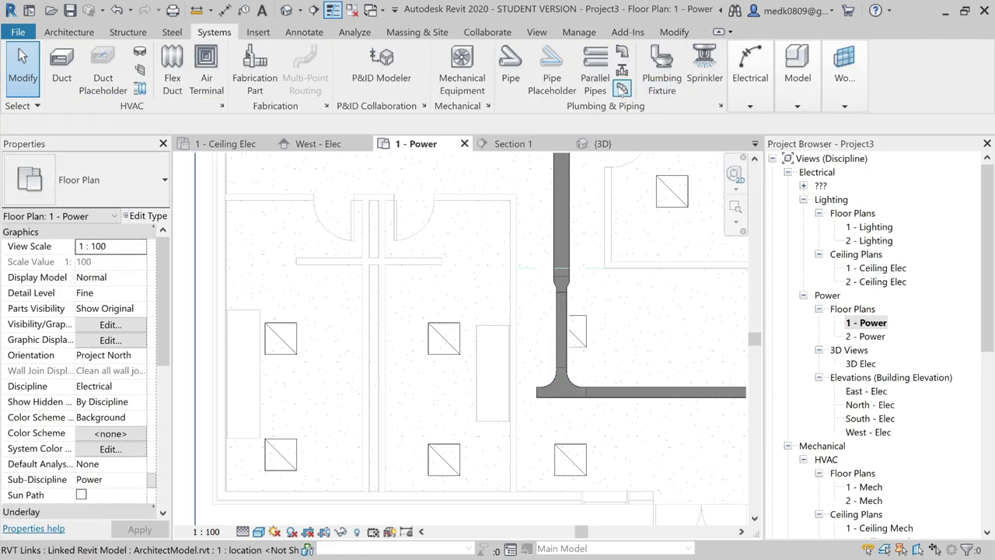
# Draw a cable tray from the open end of the lower tee through the two lower-left rooms, between their light rows
pyautogui.click(751, 77)
pyautogui.scroll(-3, 435, 400)
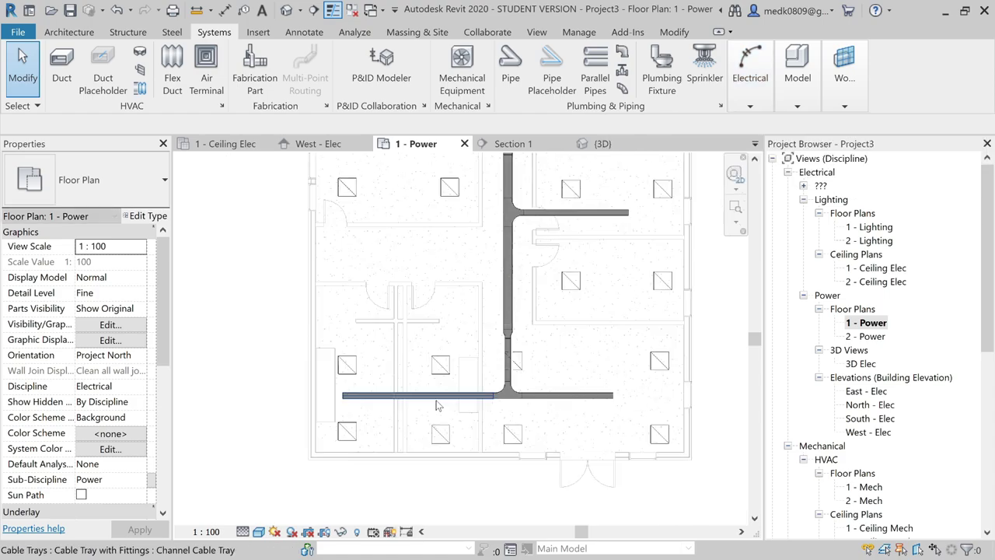
# Start a 200 mm wide cable tray from the vertical corridor tray, just below the main horizontal tray, toward the room on its right
pyautogui.moveTo(548, 263); pyautogui.dragTo(555, 354, button='middle')
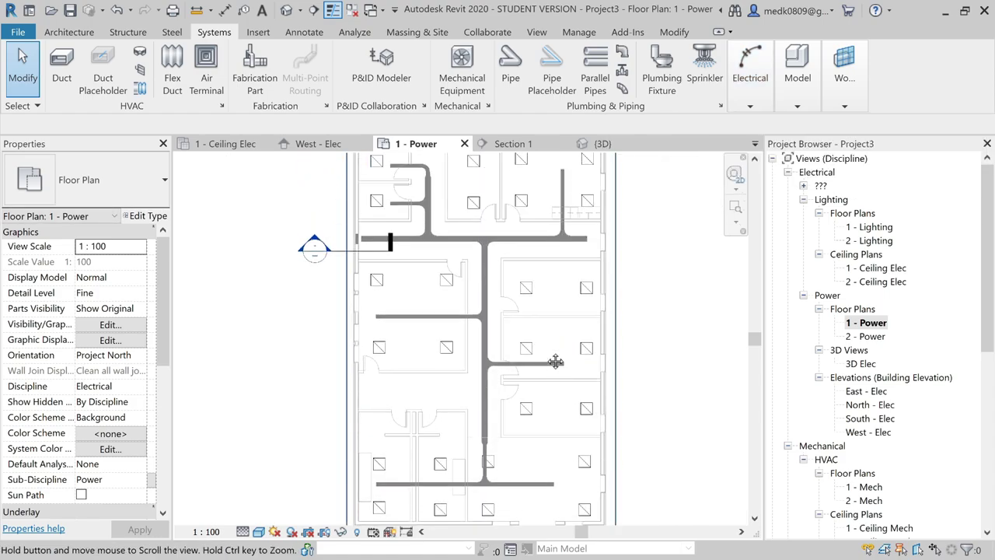
pyautogui.scroll(2, 550, 267)
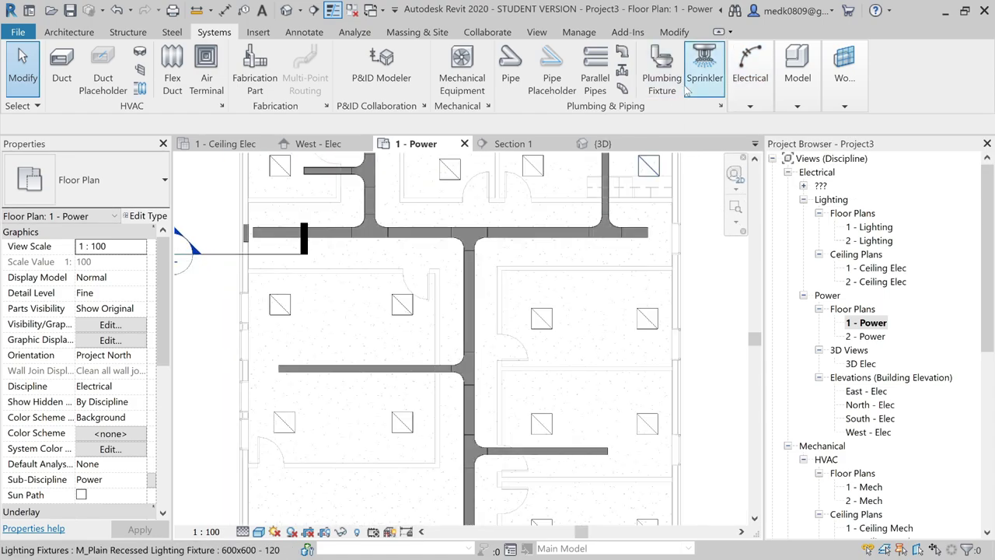
pyautogui.click(749, 87)
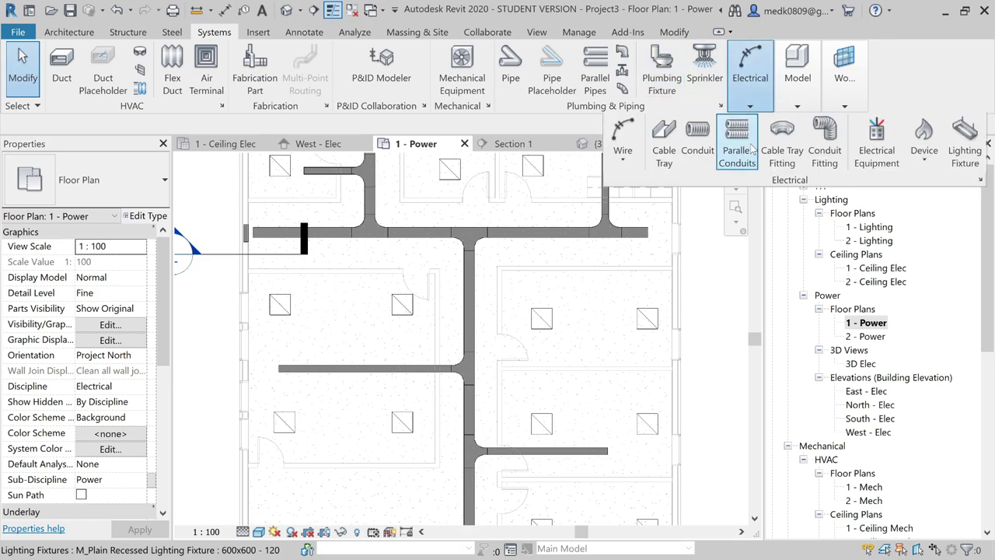
pyautogui.scroll(1, 466, 307)
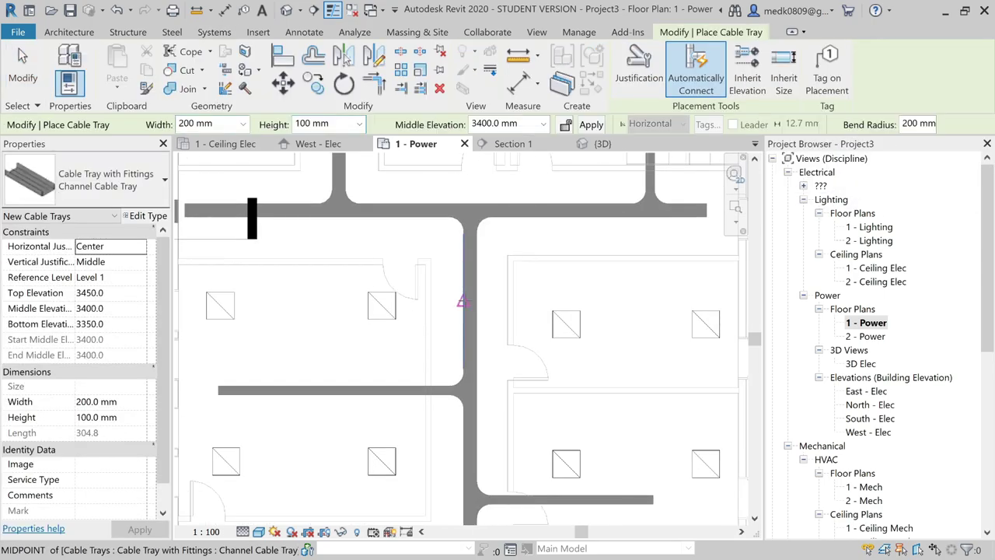
pyautogui.click(470, 294)
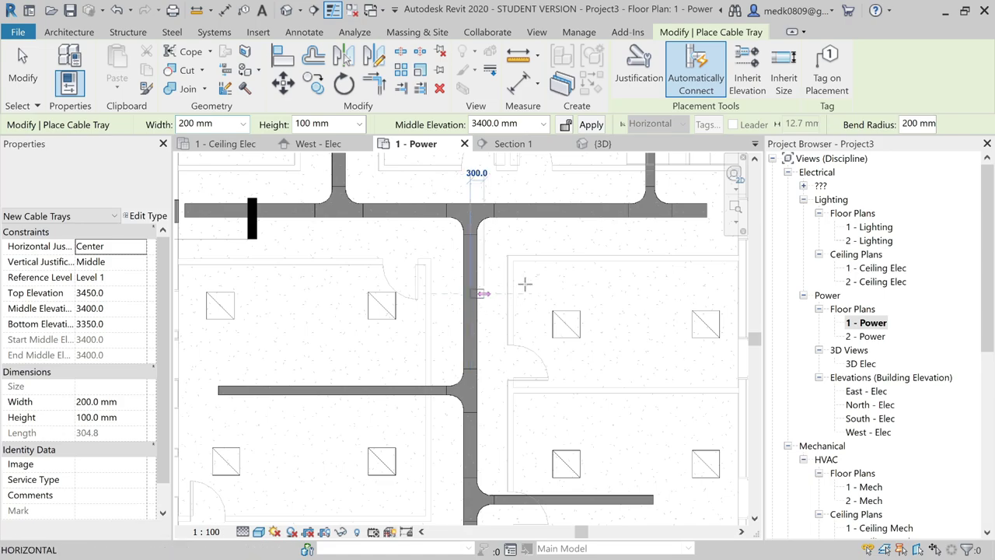
# Finish a 200 × 100 mm cable tray branch at 3400 mm elevation, from the main vertical run into the room east of it
pyautogui.click(669, 294)
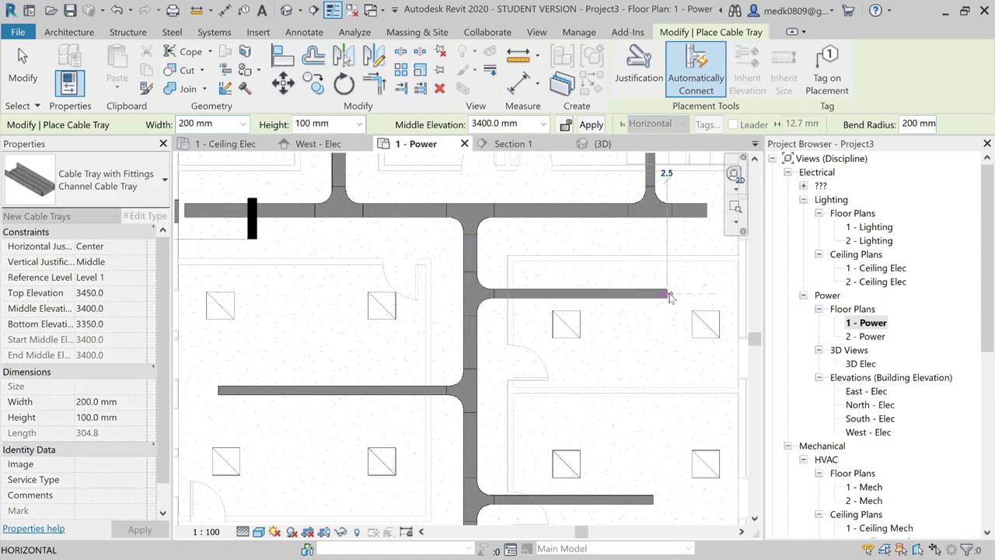
pyautogui.press('Escape')
pyautogui.scroll(-3, 482, 299)
pyautogui.press('Escape')
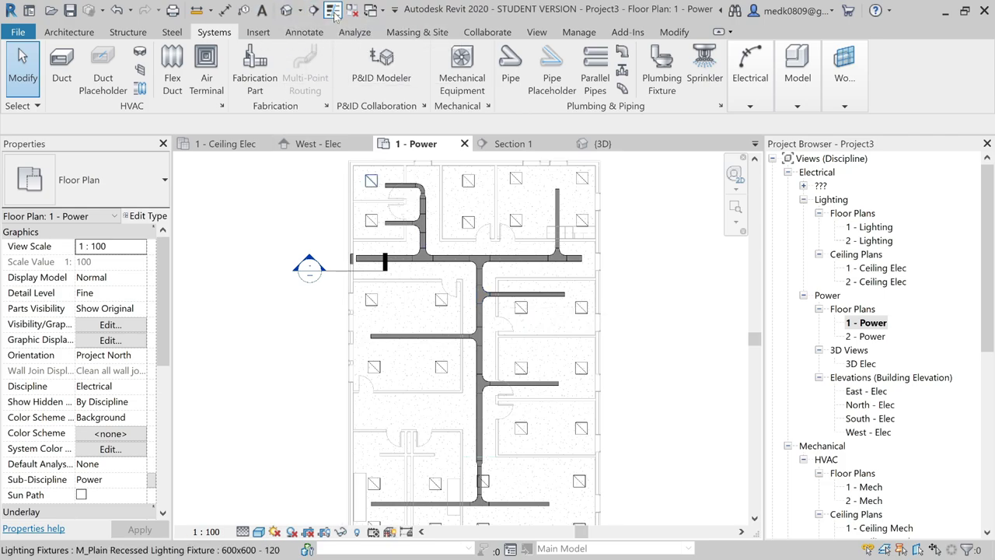
pyautogui.scroll(1, 337, 344)
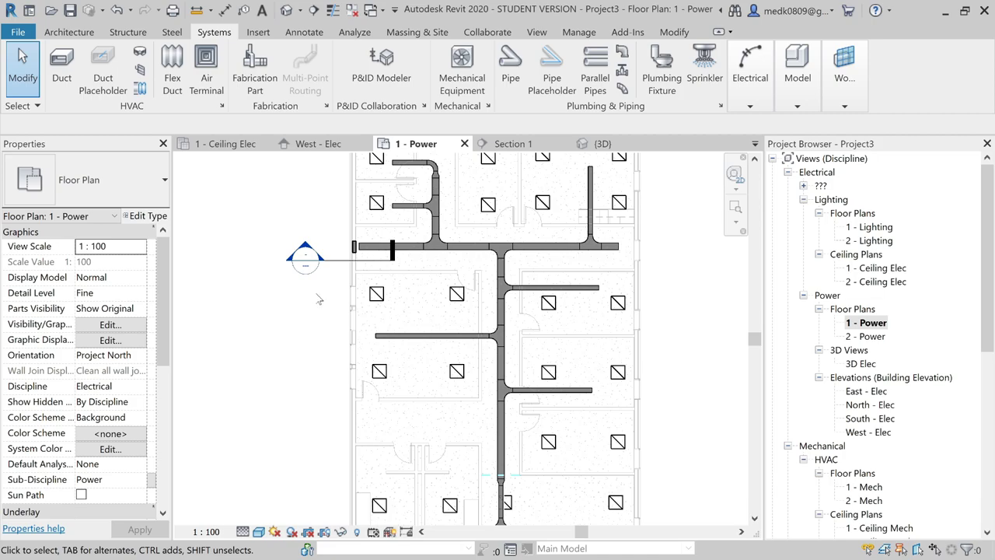
pyautogui.scroll(-1, 322, 298)
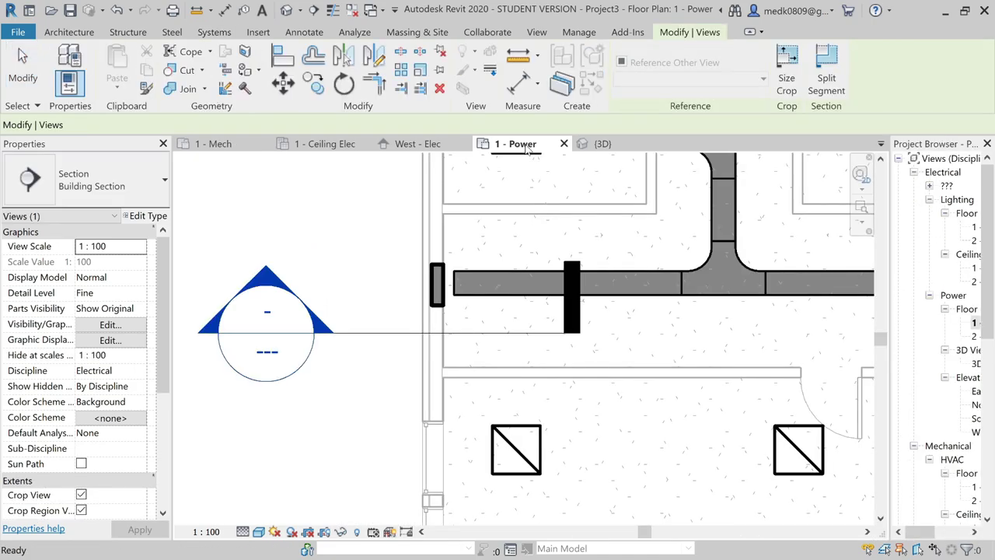
# Open the view of the section that cuts beside the wall panelboard and the start of the main cable tray
pyautogui.click(311, 244)
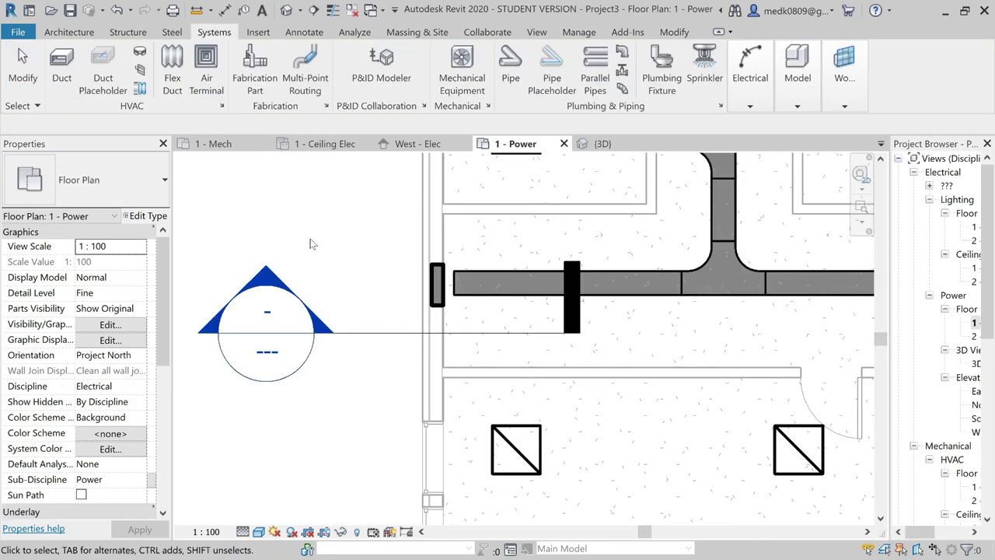
pyautogui.click(464, 335)
pyautogui.rightClick(489, 333)
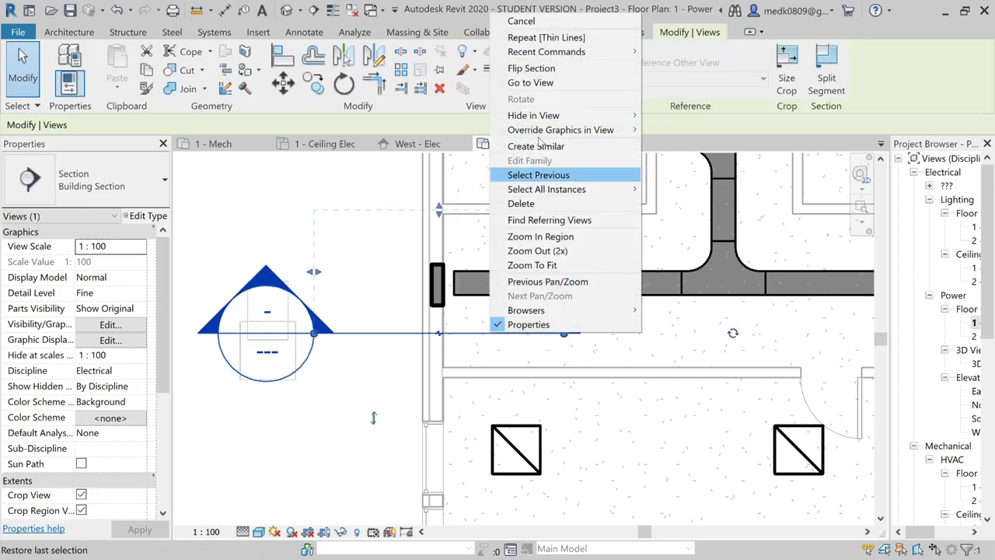
pyautogui.click(545, 69)
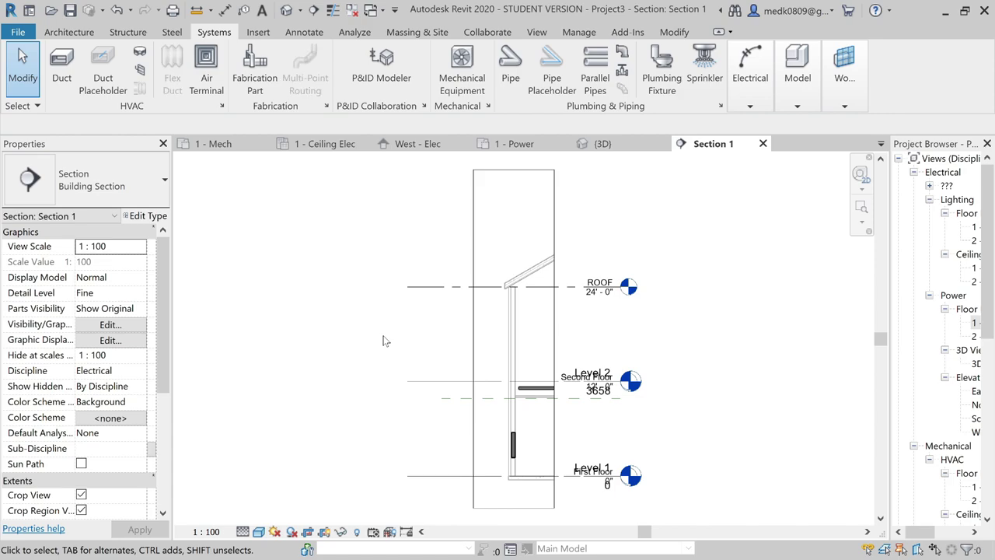
# Draw a 300 × 100 mm cable tray from the horizontal tray's end straight down to 1800 mm elevation, just above the panelboard
pyautogui.scroll(4, 541, 438)
pyautogui.scroll(3, 495, 356)
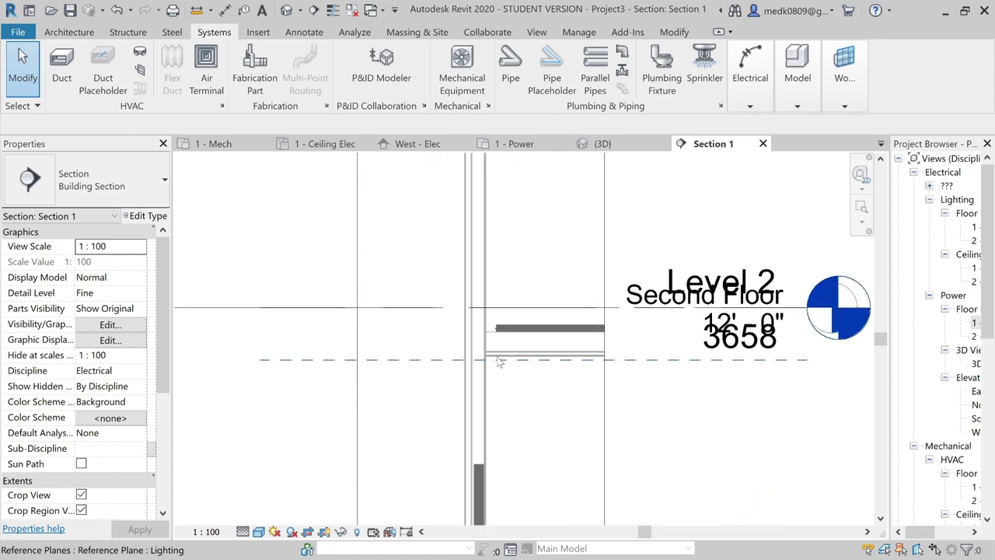
pyautogui.scroll(-2, 410, 306)
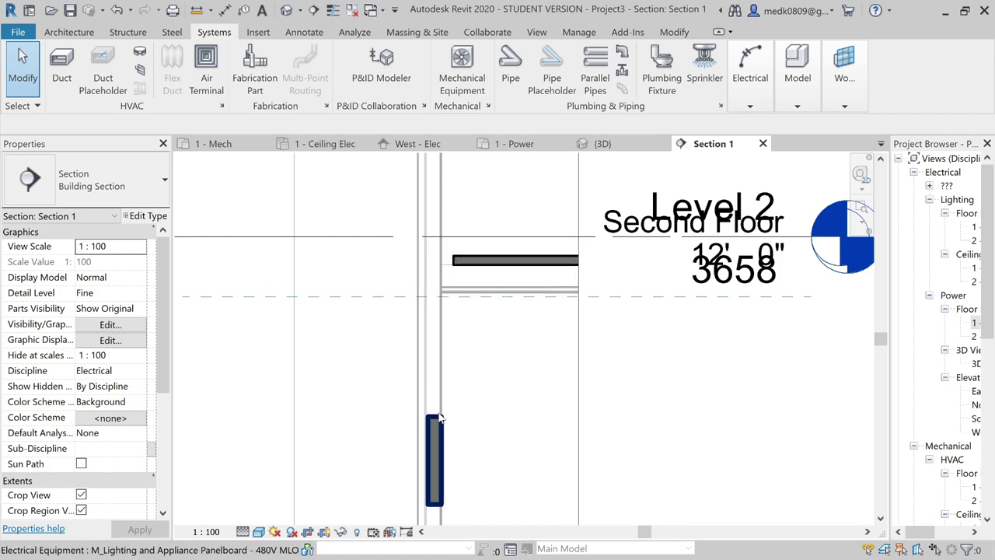
pyautogui.click(453, 263)
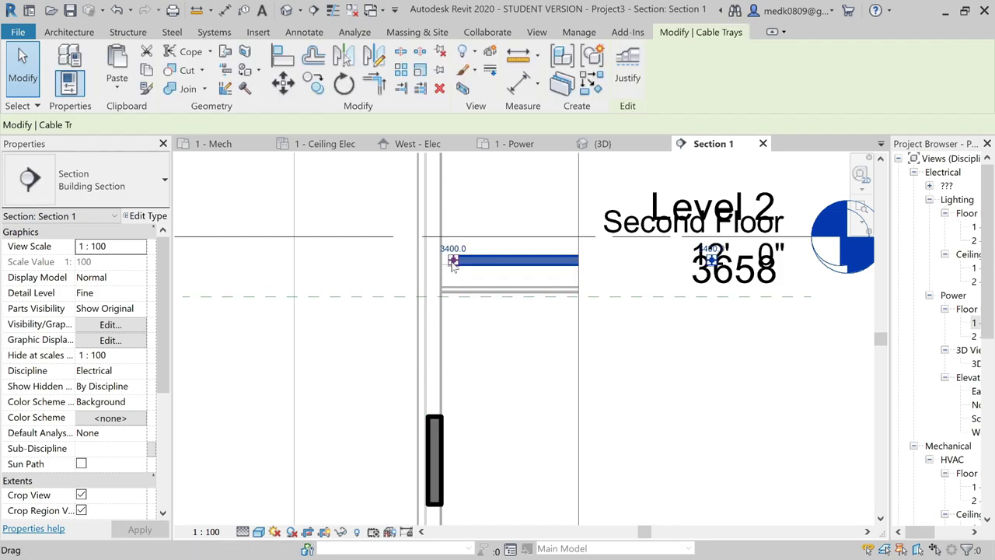
pyautogui.rightClick(453, 262)
pyautogui.click(483, 320)
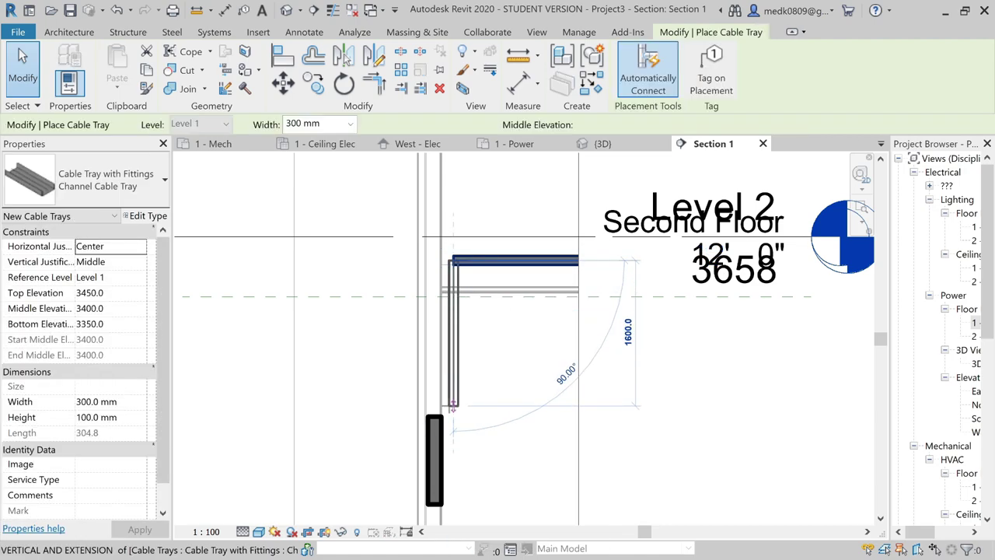
pyautogui.click(451, 406)
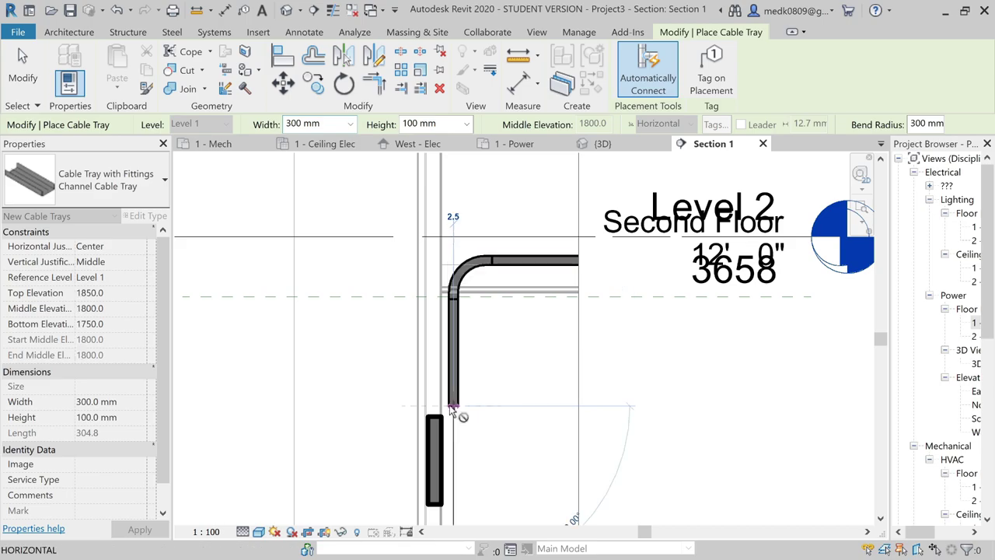
pyautogui.press('Escape')
pyautogui.press('Escape')
# Nudge the vertical cable tray toward the wall until it lines up above the panelboard
pyautogui.scroll(2, 396, 350)
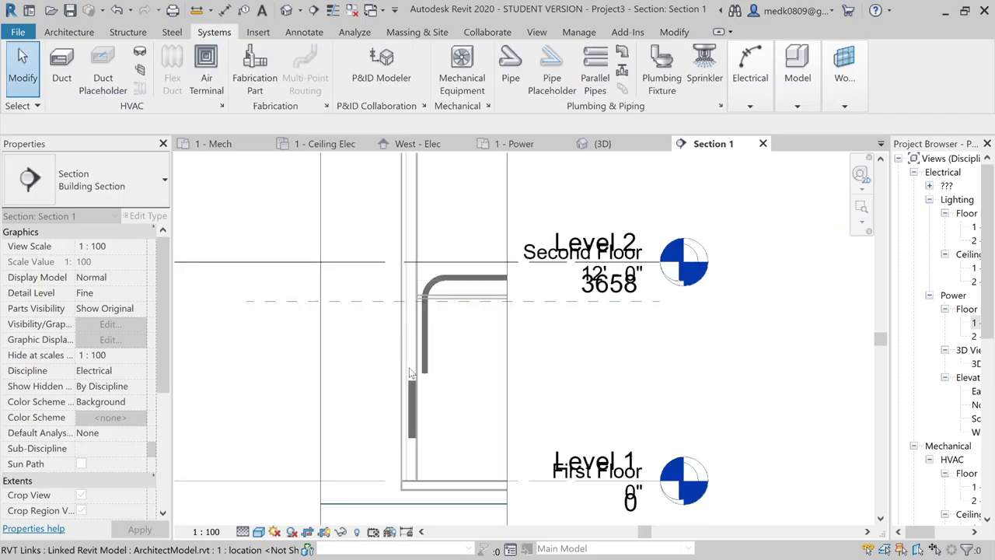
pyautogui.click(431, 352)
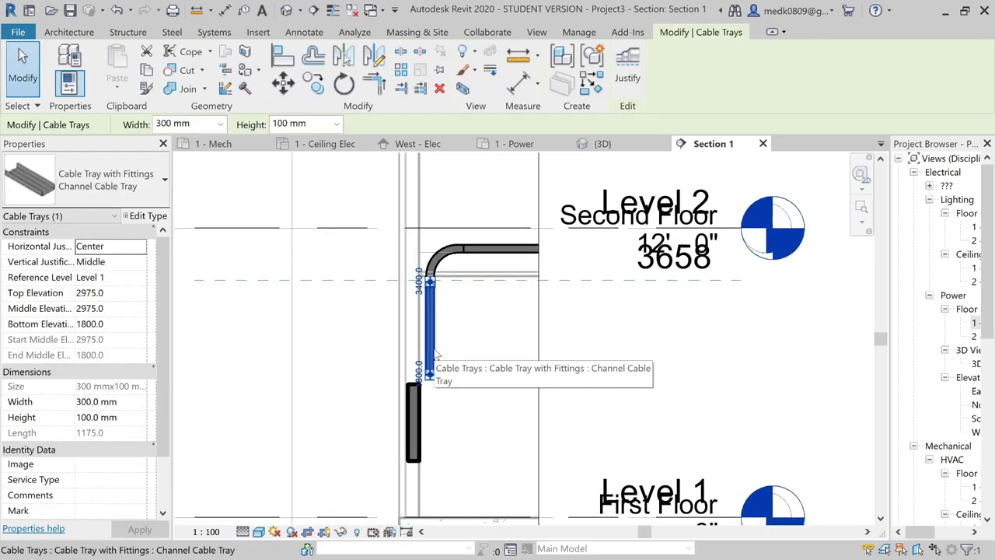
pyautogui.press('Left')
pyautogui.press('Left')
pyautogui.press('Left')
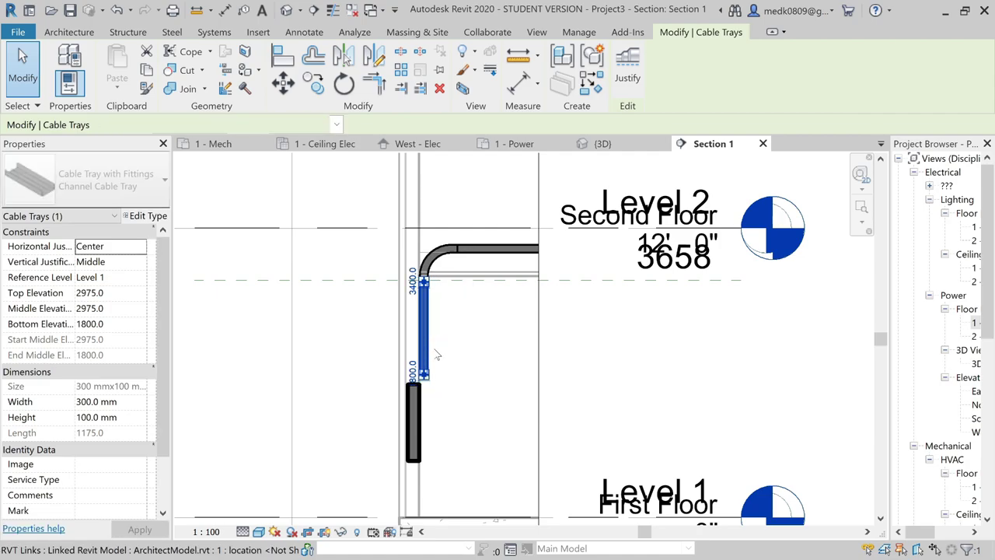
pyautogui.press('Left')
pyautogui.press('Left')
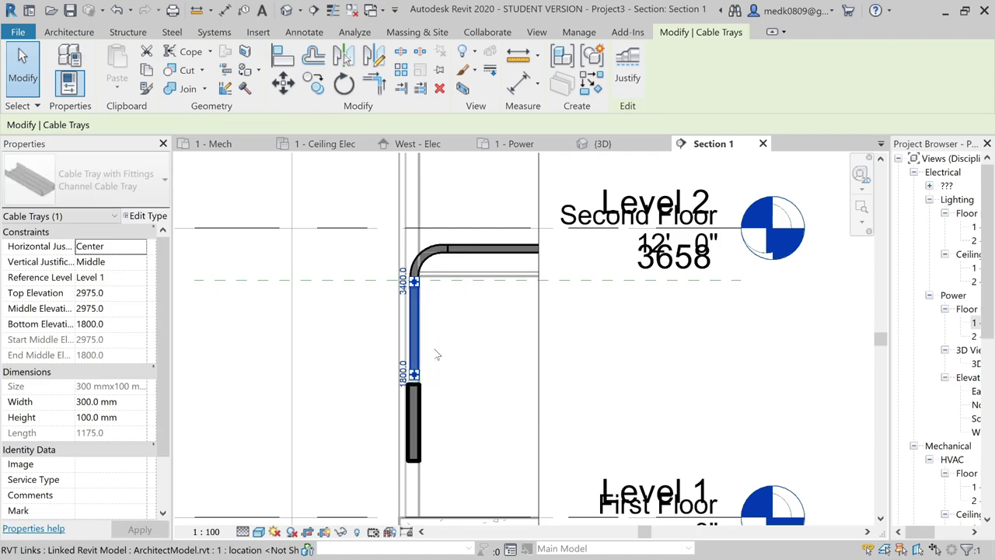
pyautogui.press('Escape')
# Turn on thin lines and extend the vertical cable tray's lower end to just above the panelboard
pyautogui.scroll(1, 412, 424)
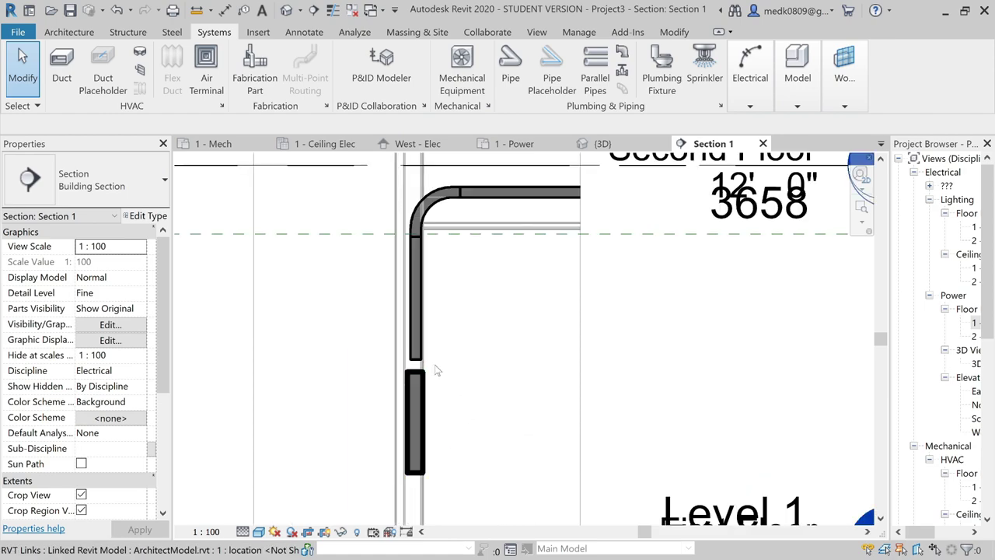
pyautogui.scroll(3, 436, 370)
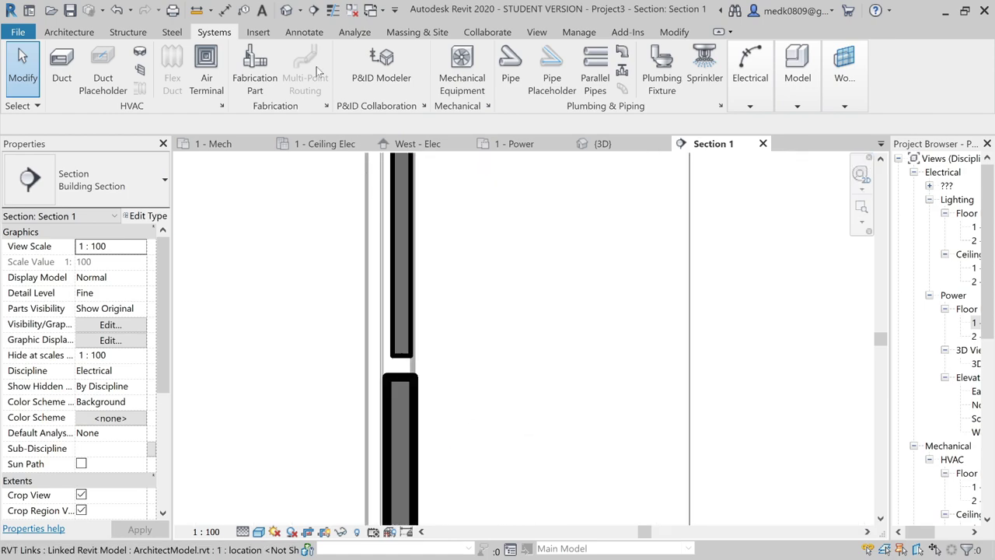
pyautogui.click(332, 10)
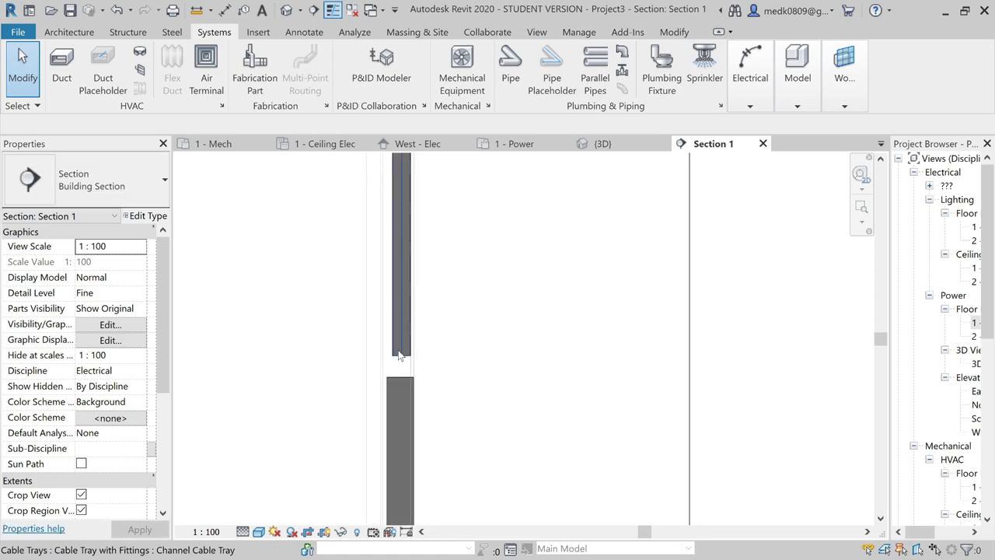
pyautogui.click(399, 355)
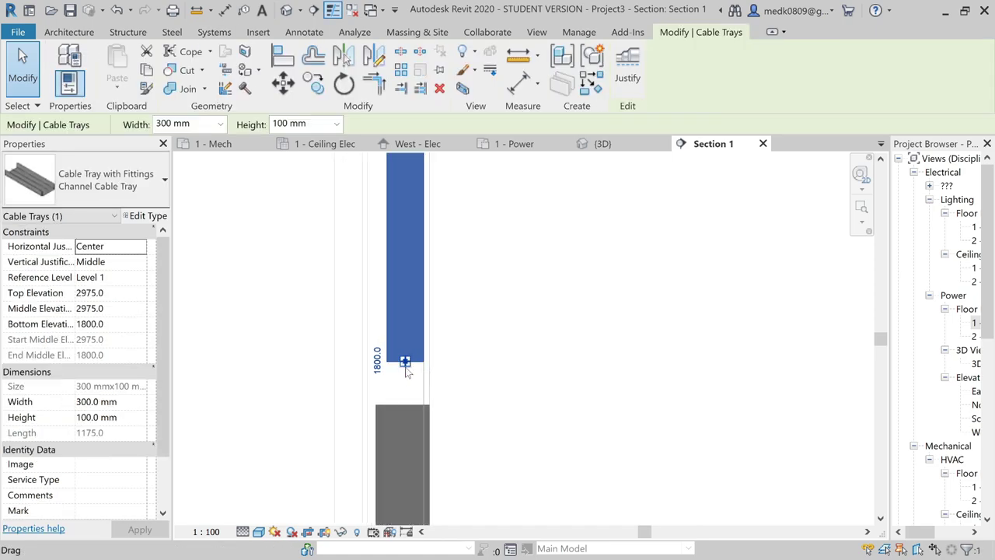
pyautogui.moveTo(406, 371); pyautogui.dragTo(406, 398)
pyautogui.press('Escape')
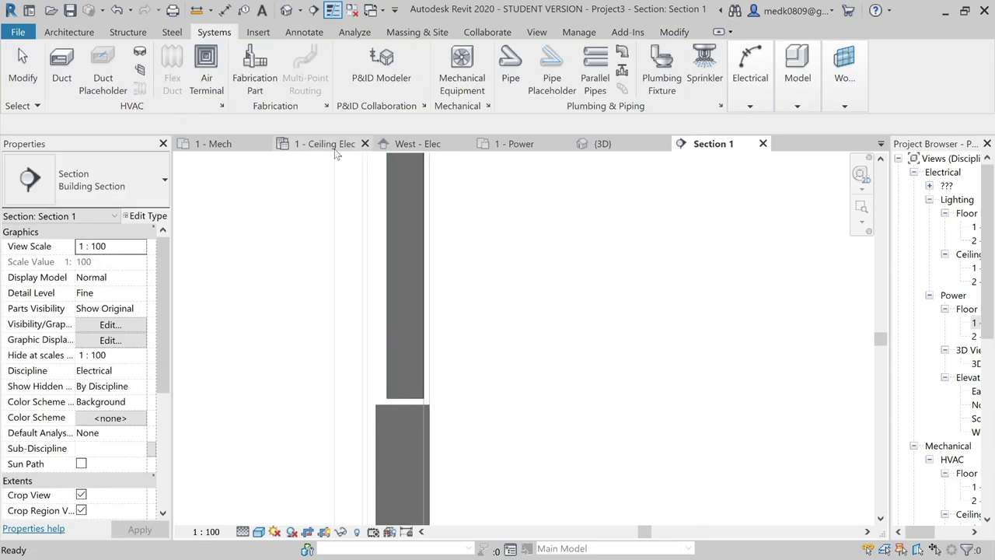
# Make the Mechanical Equipment category visible in the 1 - Power floor plan through its visibility/graphics overrides
pyautogui.click(531, 145)
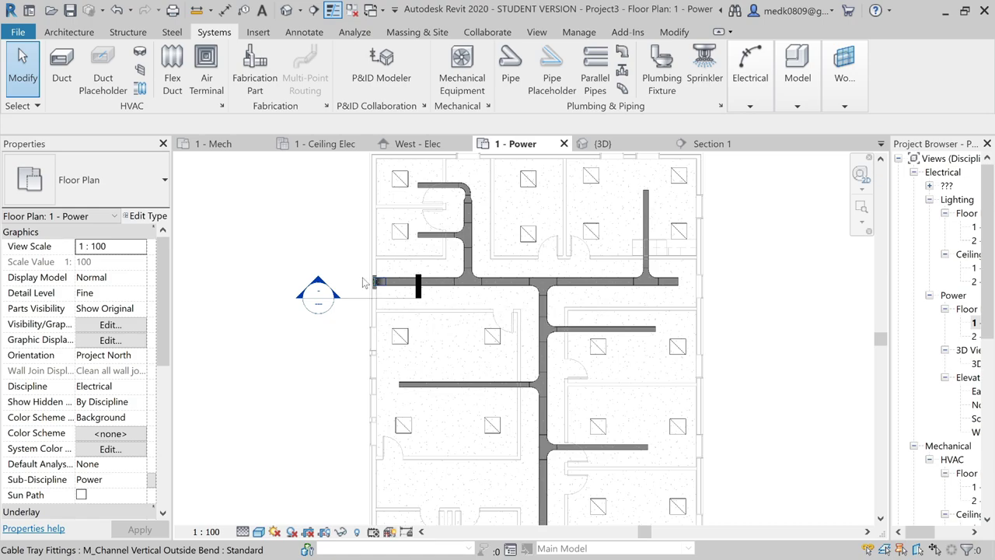
pyautogui.scroll(-3, 338, 244)
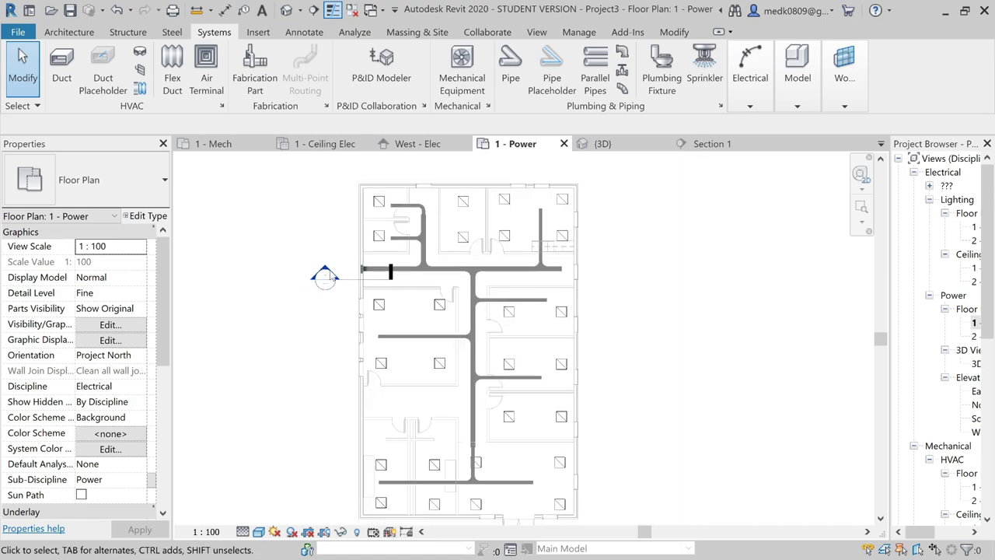
pyautogui.moveTo(333, 355); pyautogui.dragTo(333, 323, button='middle')
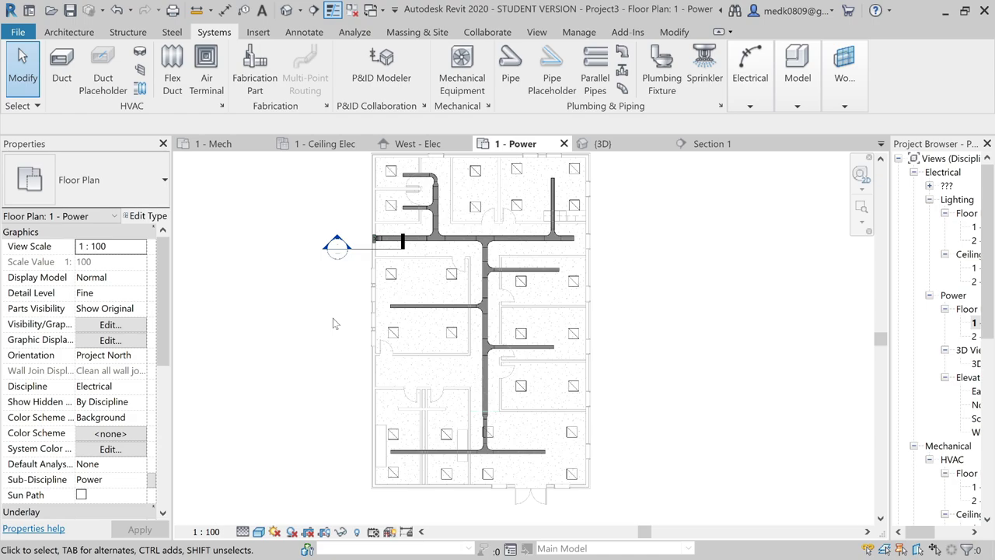
pyautogui.click(109, 324)
pyautogui.scroll(-5, 287, 340)
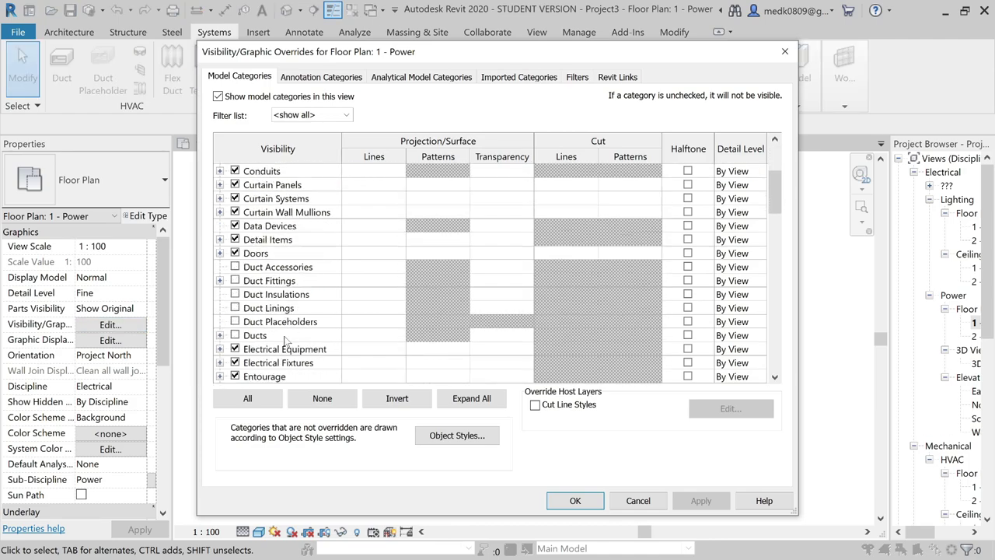
pyautogui.scroll(-4, 286, 341)
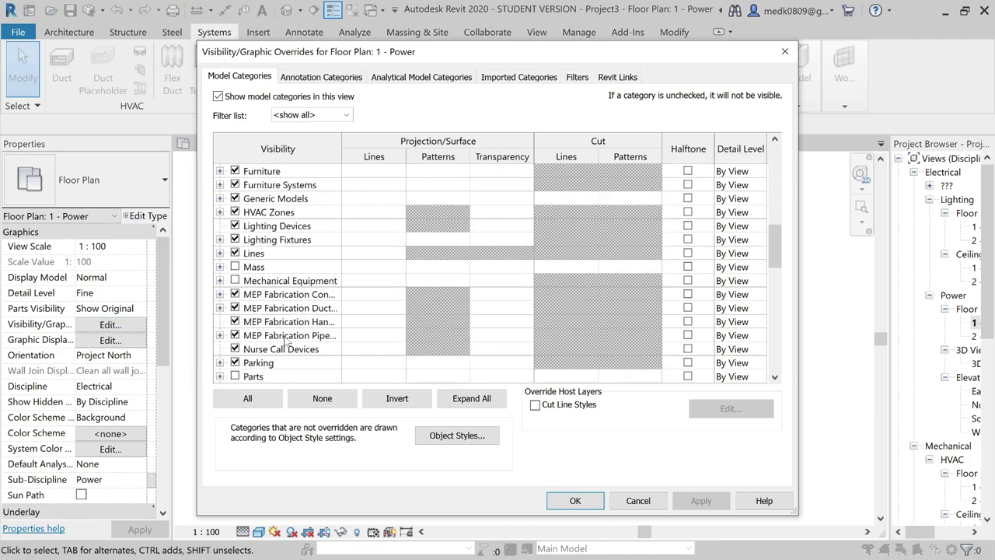
pyautogui.click(235, 281)
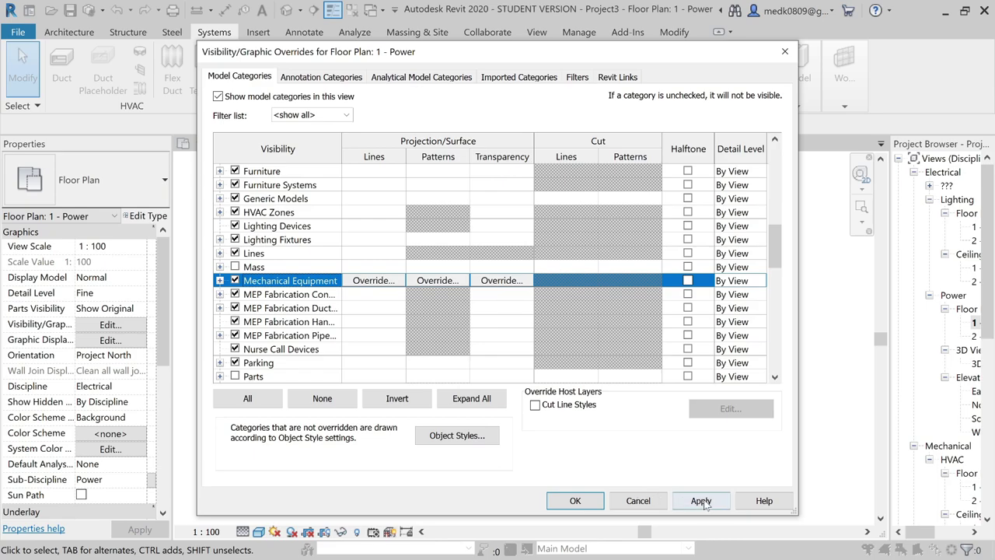
pyautogui.scroll(1, 596, 506)
pyautogui.click(596, 506)
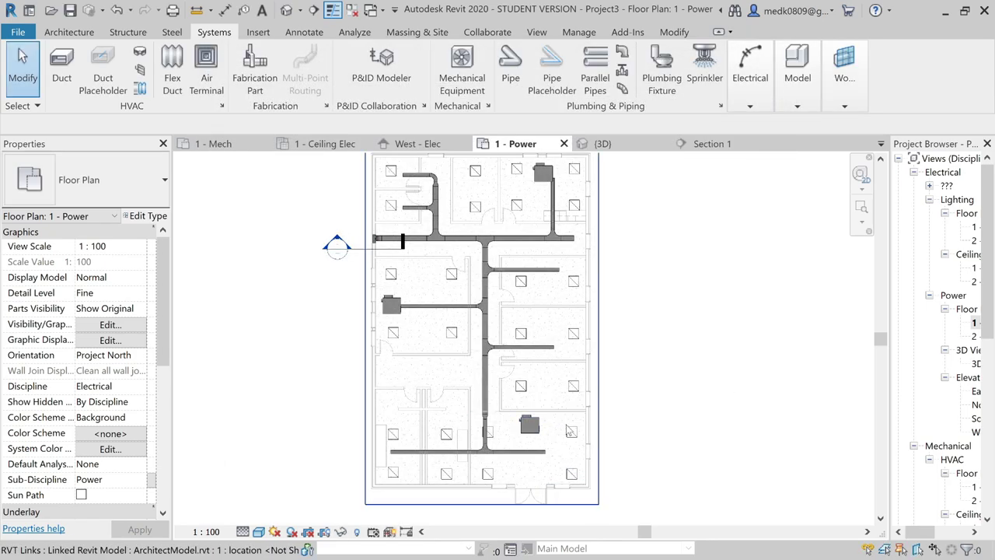
# Draw a 63 mm rigid nonmetallic conduit about 1880 mm long at 2750 mm middle elevation, parallel to the main cable tray near the panelboard
pyautogui.moveTo(651, 341); pyautogui.dragTo(672, 385, button='middle')
pyautogui.scroll(5, 361, 311)
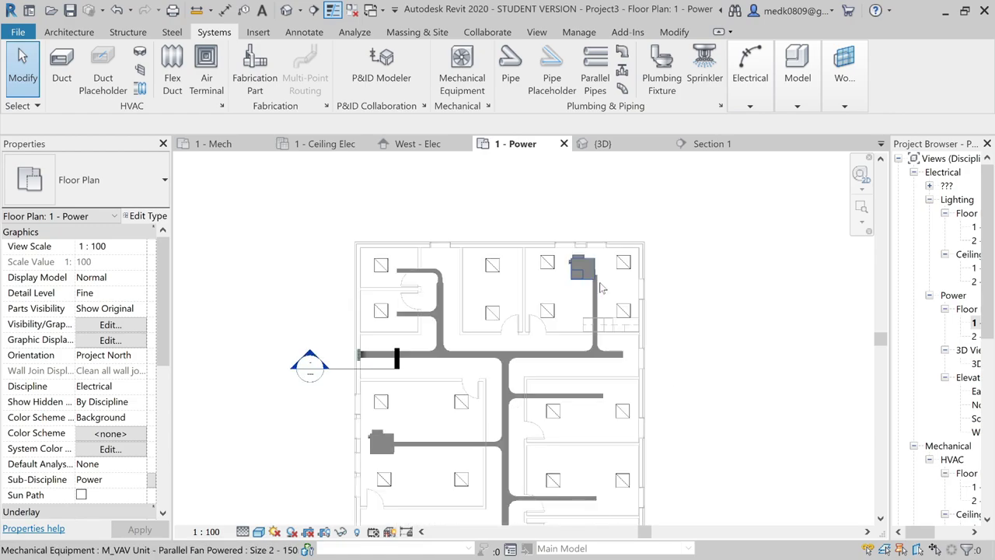
pyautogui.scroll(3, 504, 243)
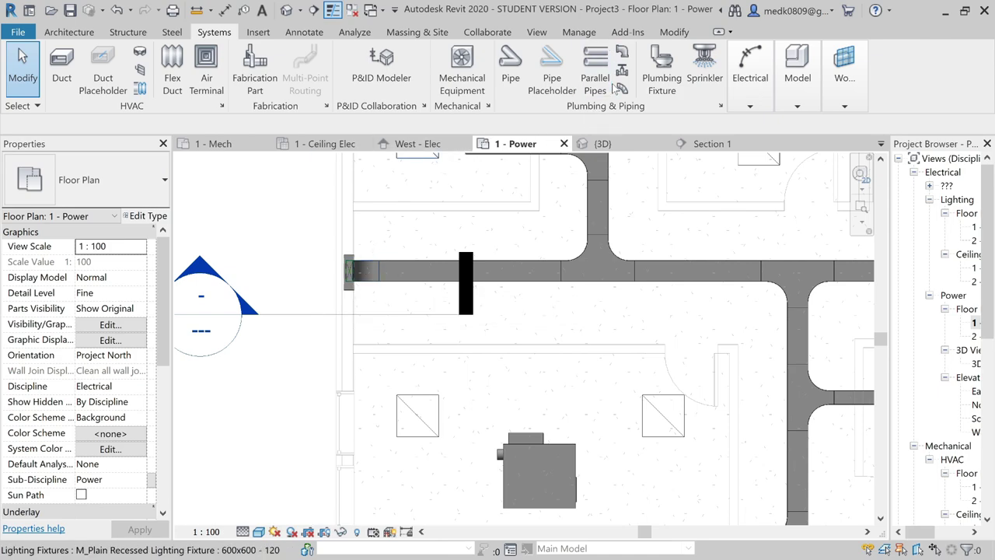
pyautogui.click(753, 100)
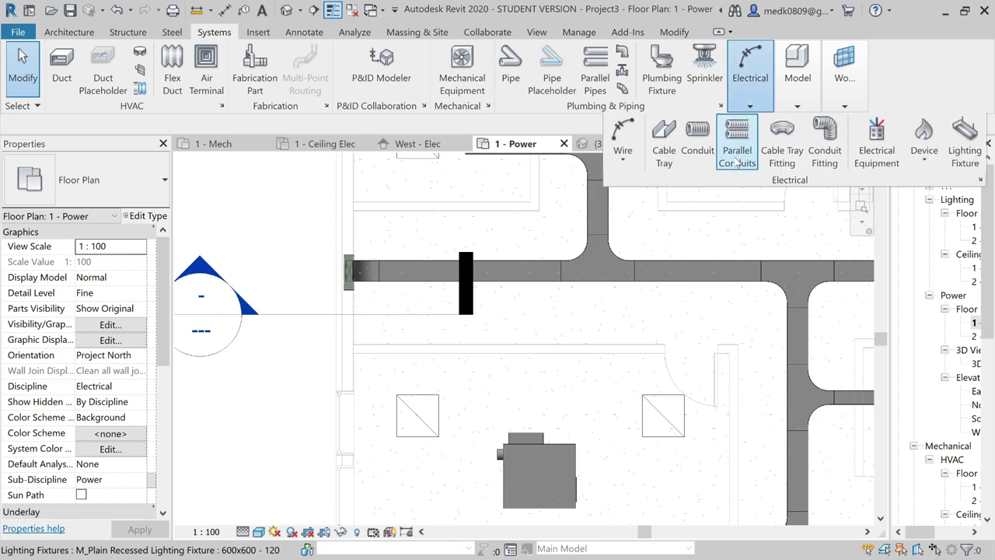
pyautogui.click(710, 161)
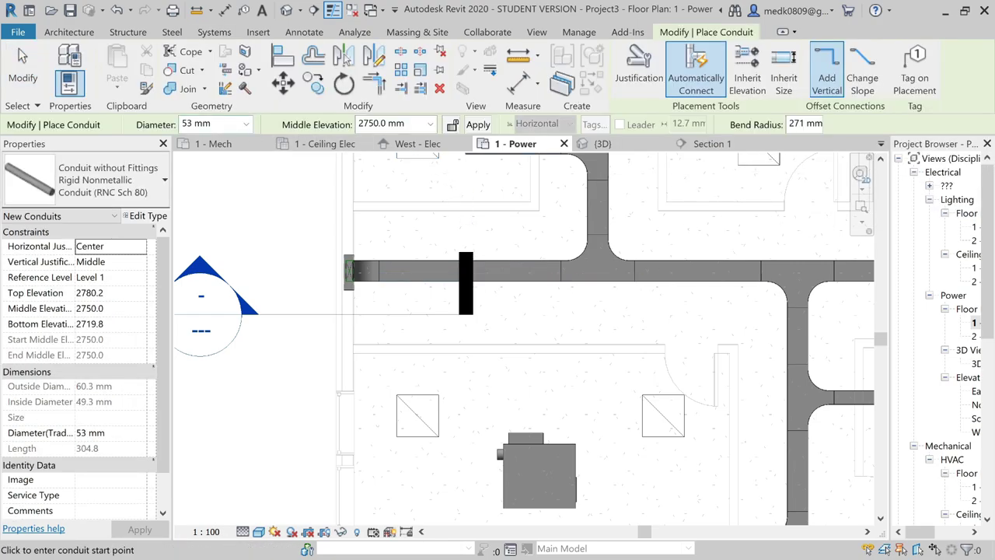
pyautogui.click(245, 124)
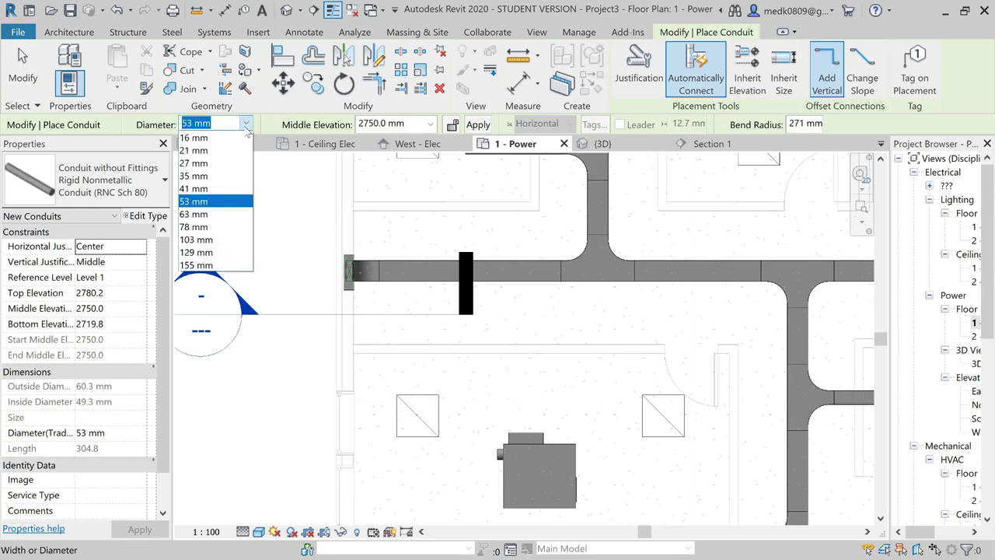
pyautogui.click(210, 215)
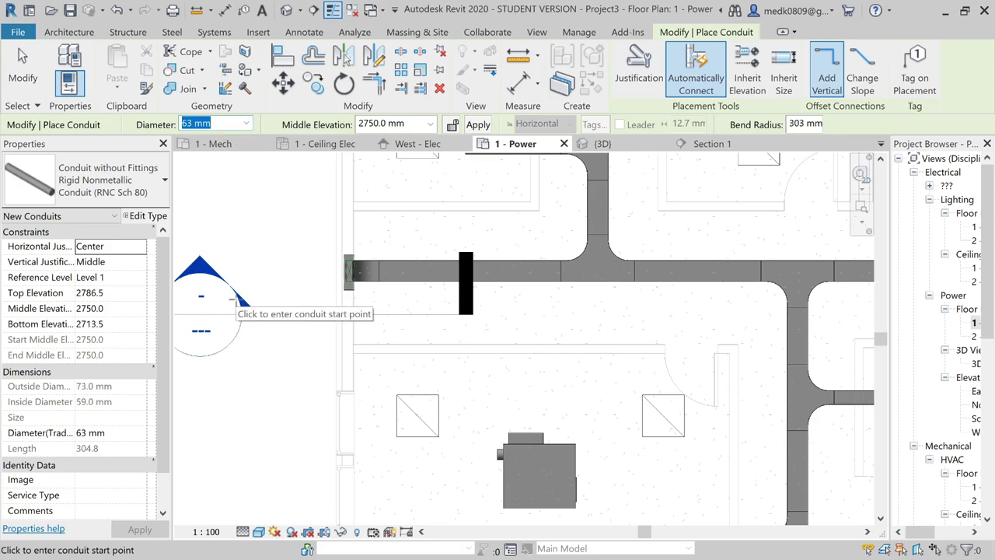
pyautogui.scroll(4, 377, 287)
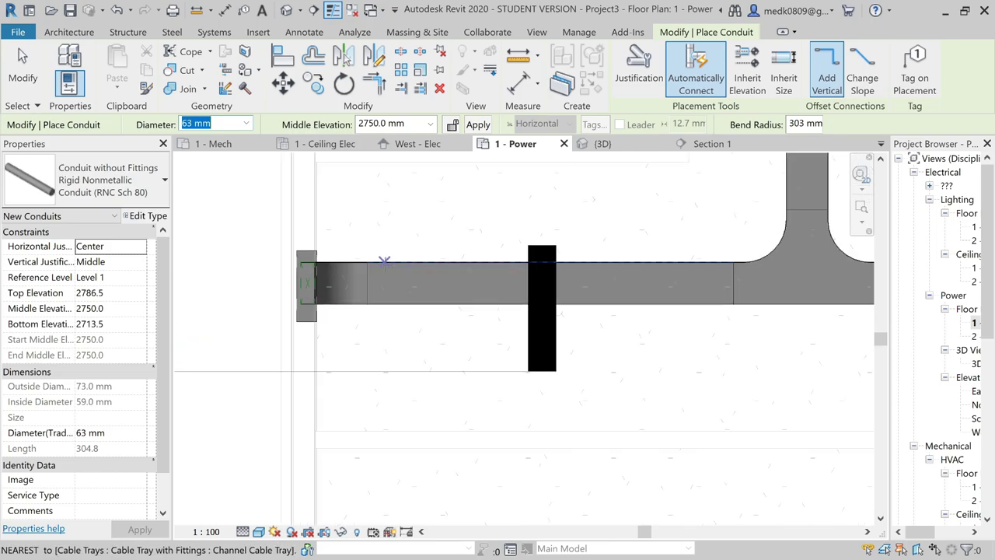
pyautogui.click(372, 216)
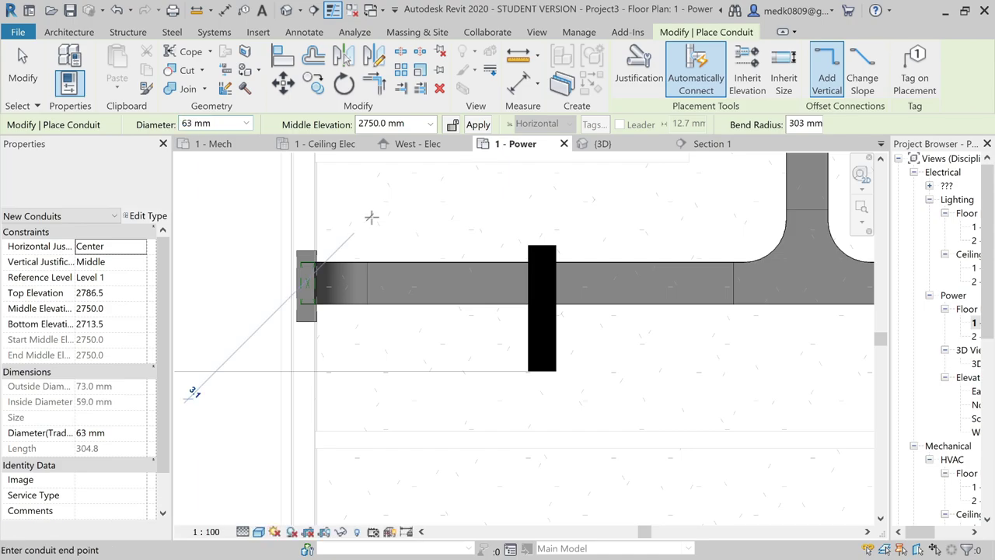
pyautogui.click(634, 217)
pyautogui.press('Escape')
pyautogui.press('Escape')
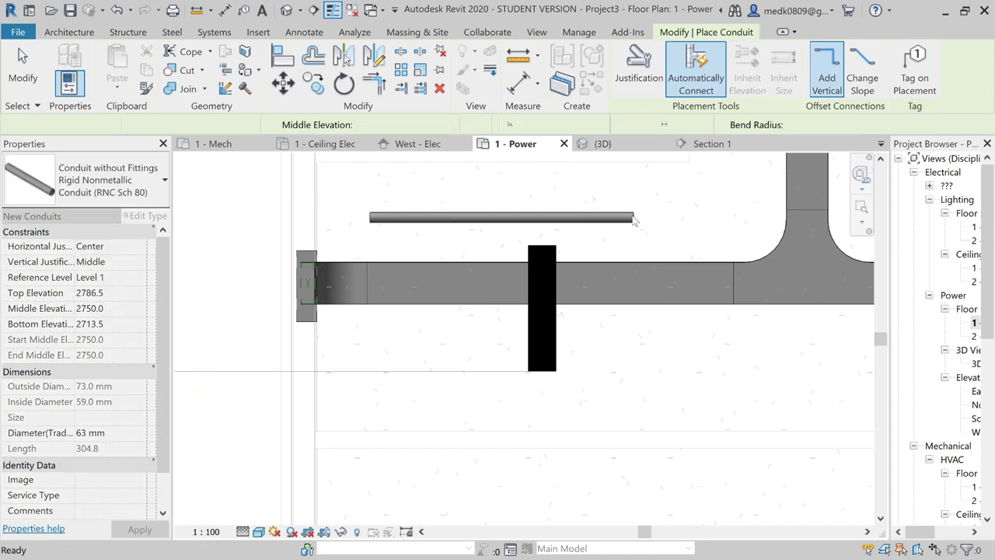
# Check the main cable tray's middle elevation and set the new conduit's middle elevation to 3400 mm
pyautogui.click(456, 269)
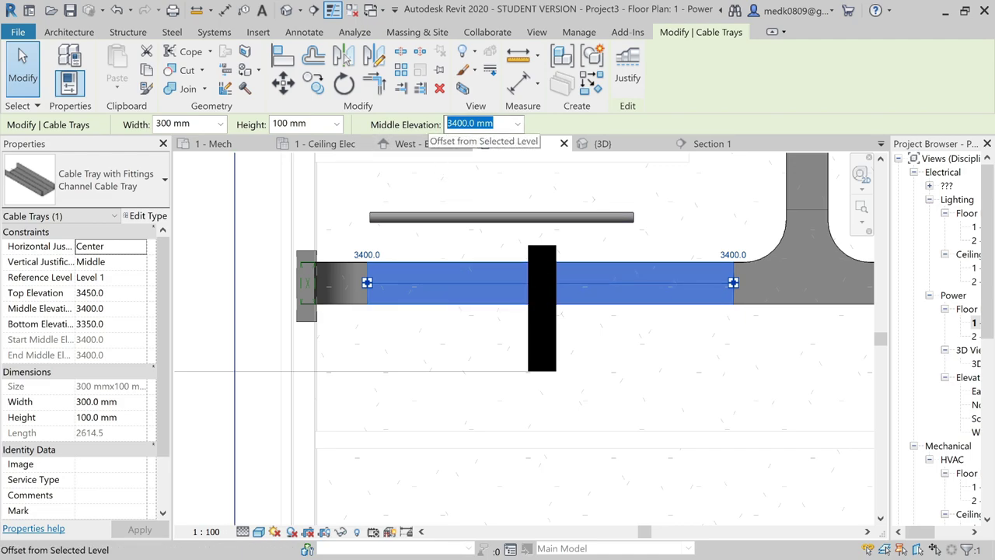
pyautogui.press('Escape')
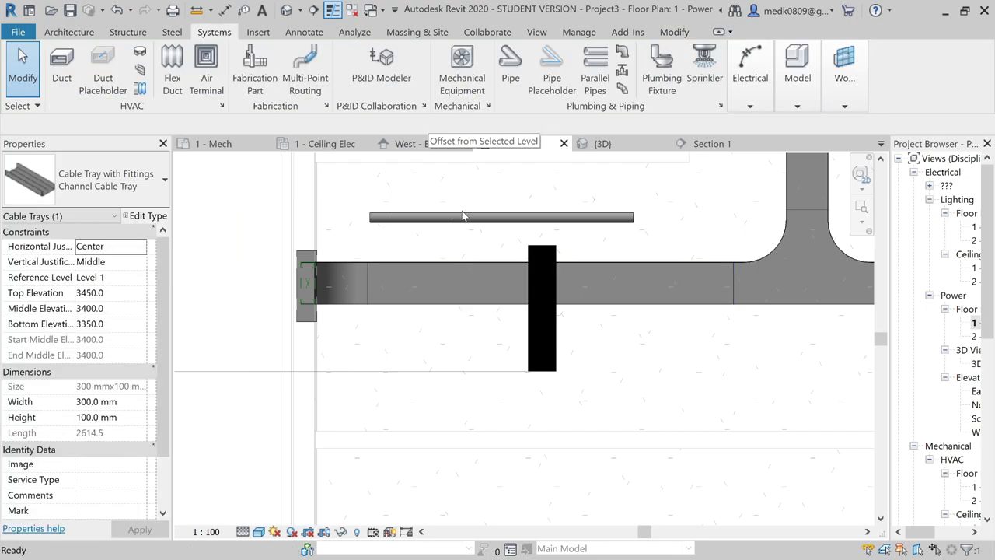
pyautogui.click(464, 218)
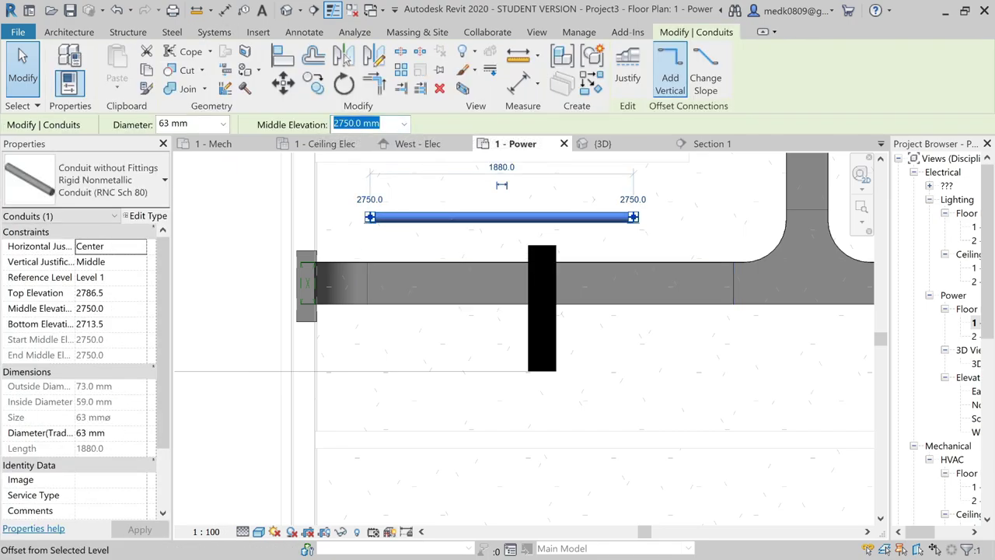
pyautogui.write('3')
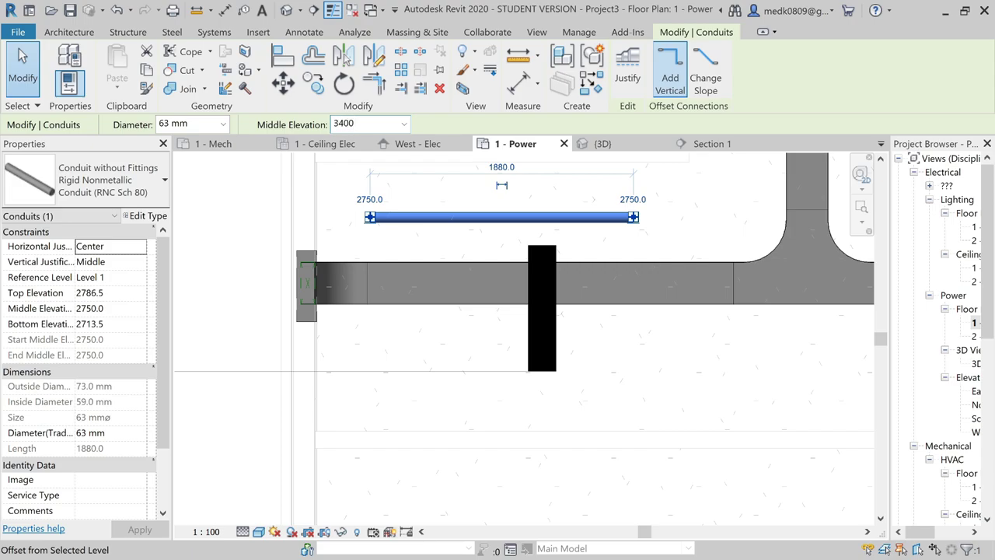
pyautogui.write('400')
pyautogui.press('Return')
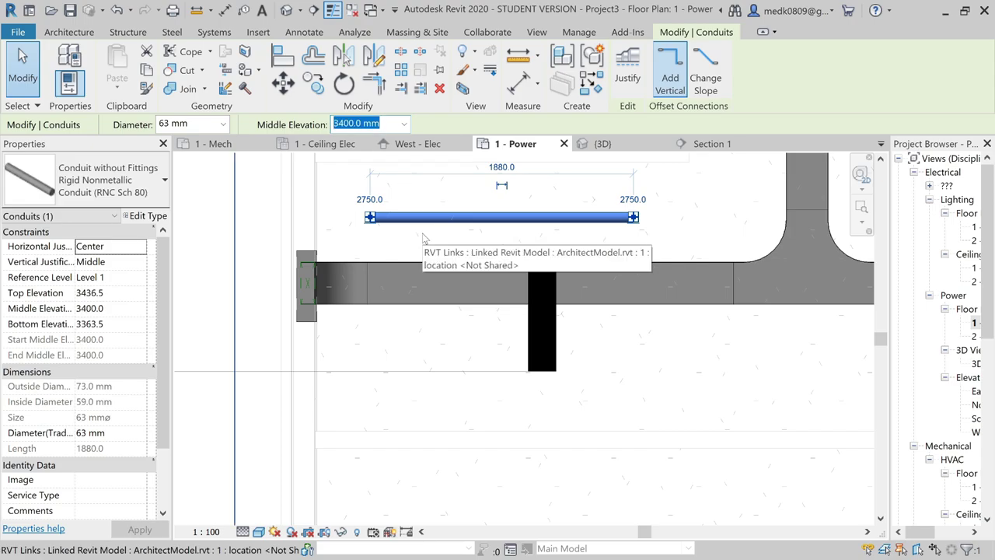
pyautogui.press('Escape')
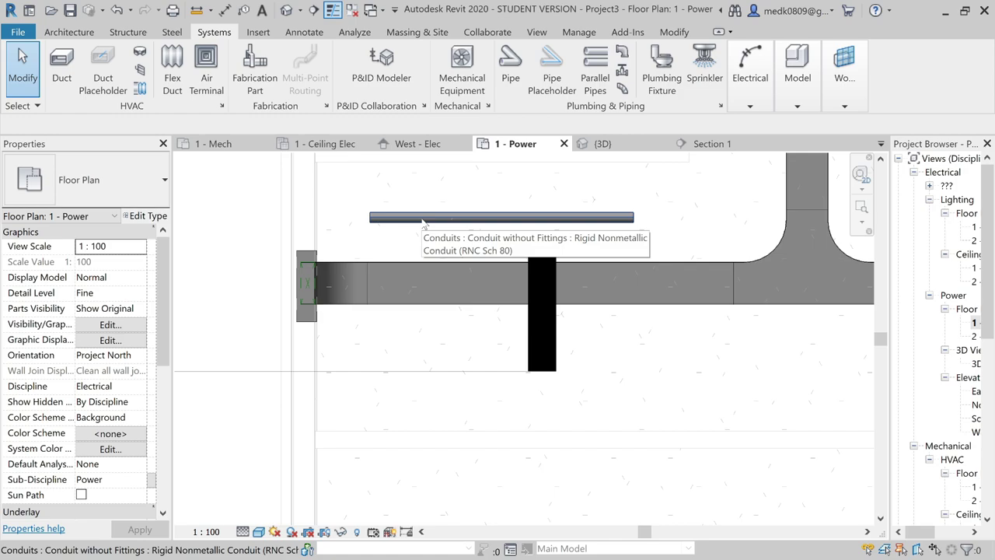
# Move the conduit onto the main cable tray so it runs inside the tray along one side, close to the panelboard
pyautogui.click(422, 223)
pyautogui.moveTo(422, 223); pyautogui.dragTo(400, 272)
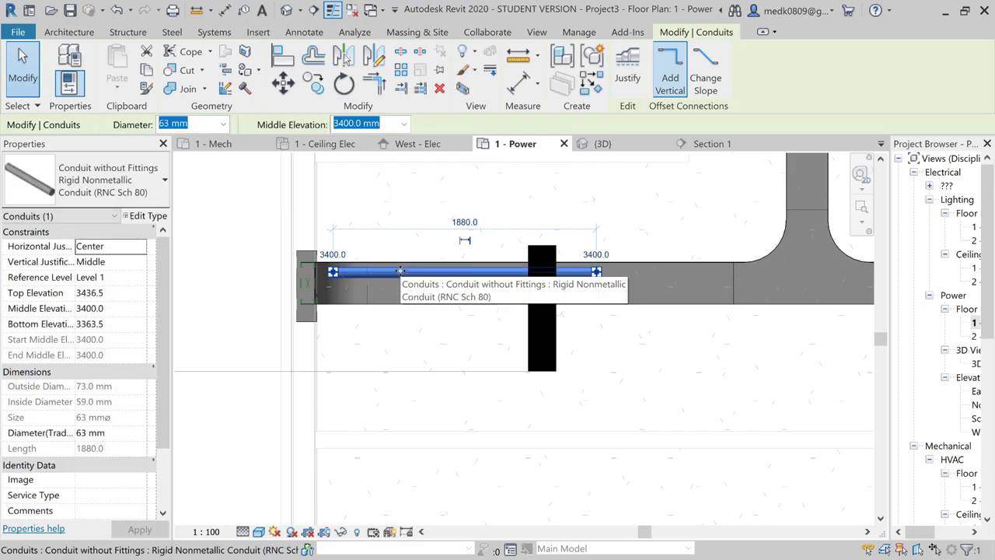
pyautogui.press('Escape')
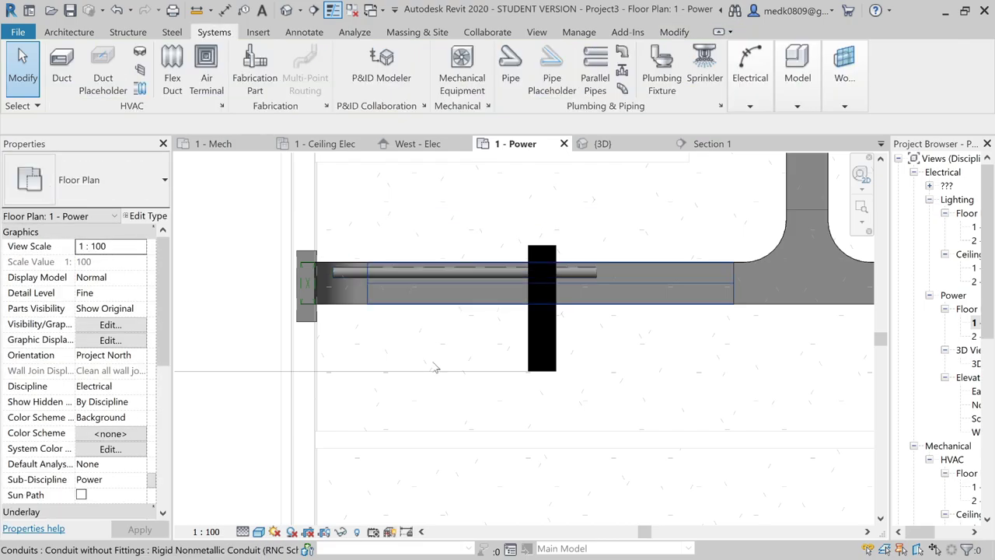
# In the 1 - Ceiling Elec plan, filter a whole-floor selection to cable trays and cable tray fittings and change their type to Ladder Cable Tray
pyautogui.hotkey('ctrl', 'Tab')
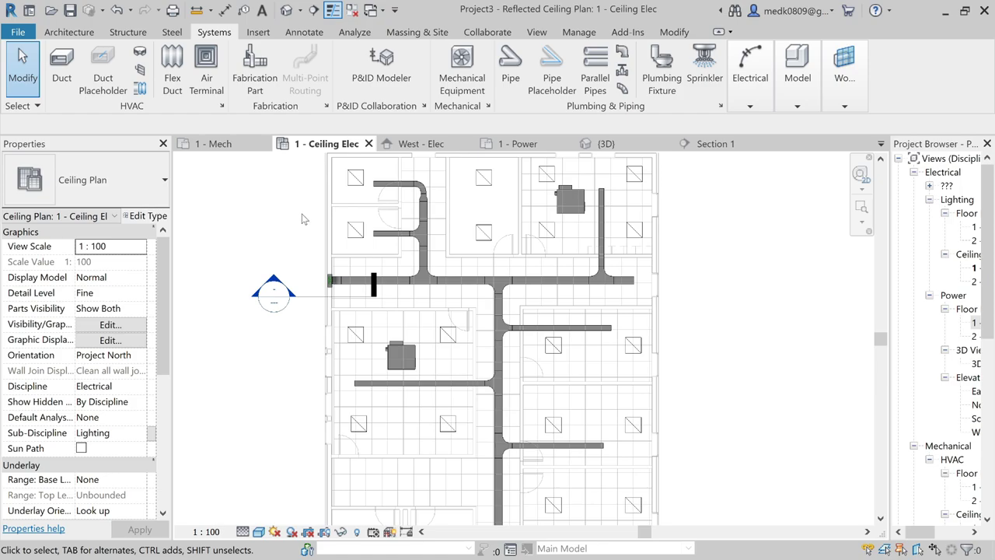
pyautogui.scroll(-2, 304, 225)
pyautogui.moveTo(302, 161); pyautogui.dragTo(567, 498)
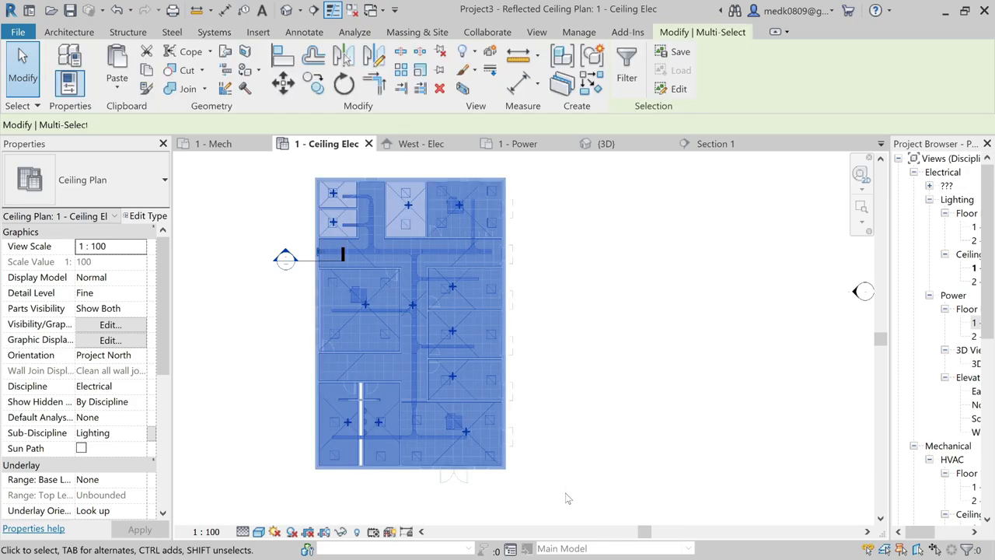
pyautogui.click(627, 78)
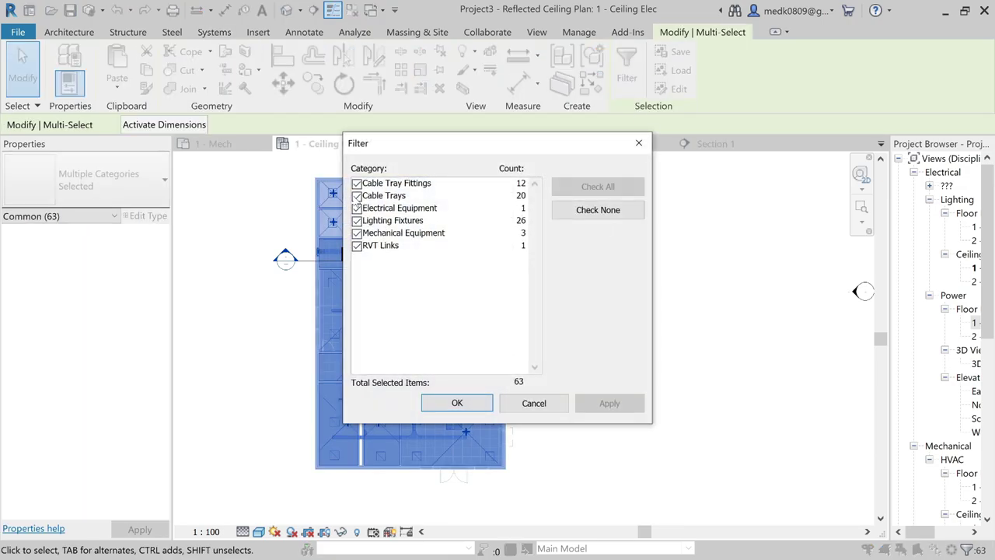
pyautogui.click(357, 207)
pyautogui.click(356, 220)
pyautogui.click(357, 232)
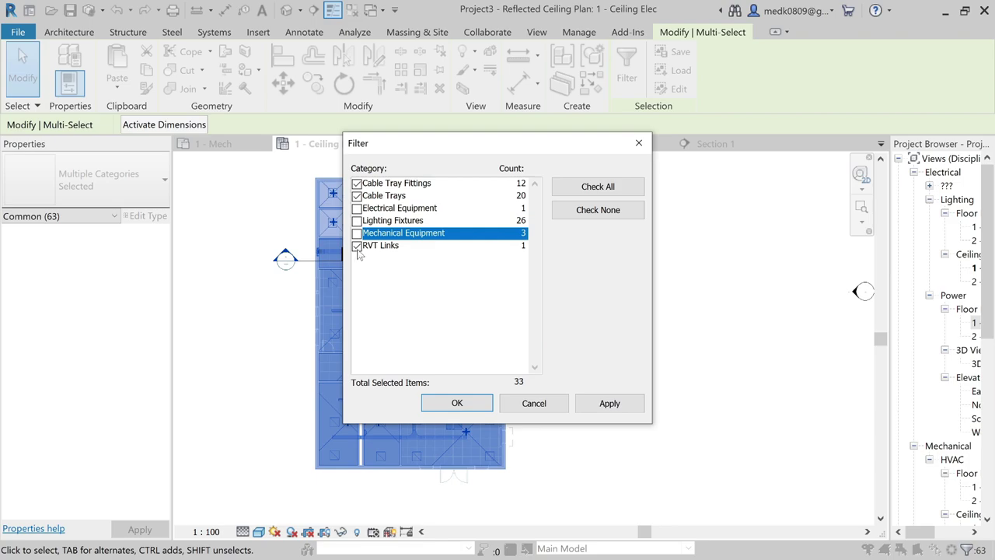
pyautogui.click(357, 245)
pyautogui.click(456, 403)
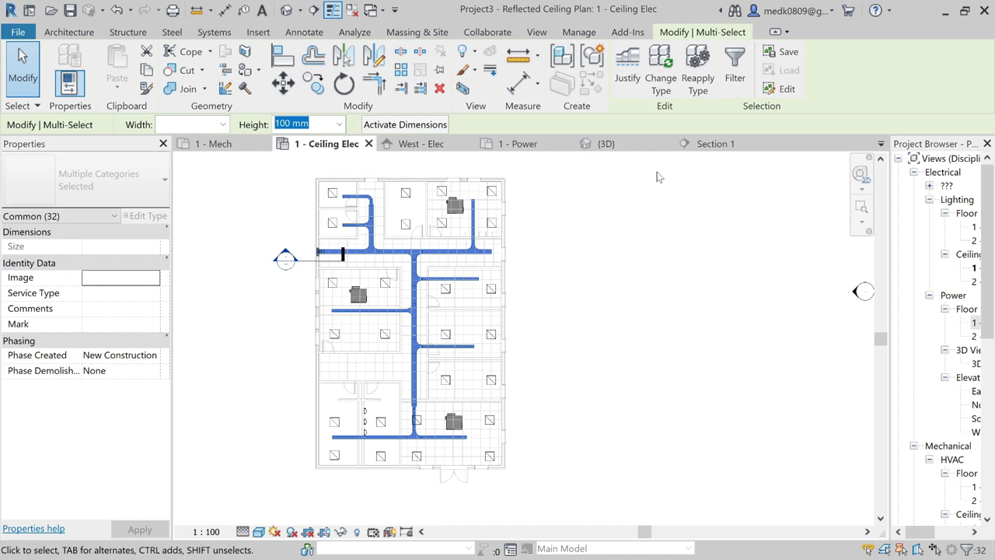
pyautogui.click(687, 272)
pyautogui.press('c')
pyautogui.press('t')
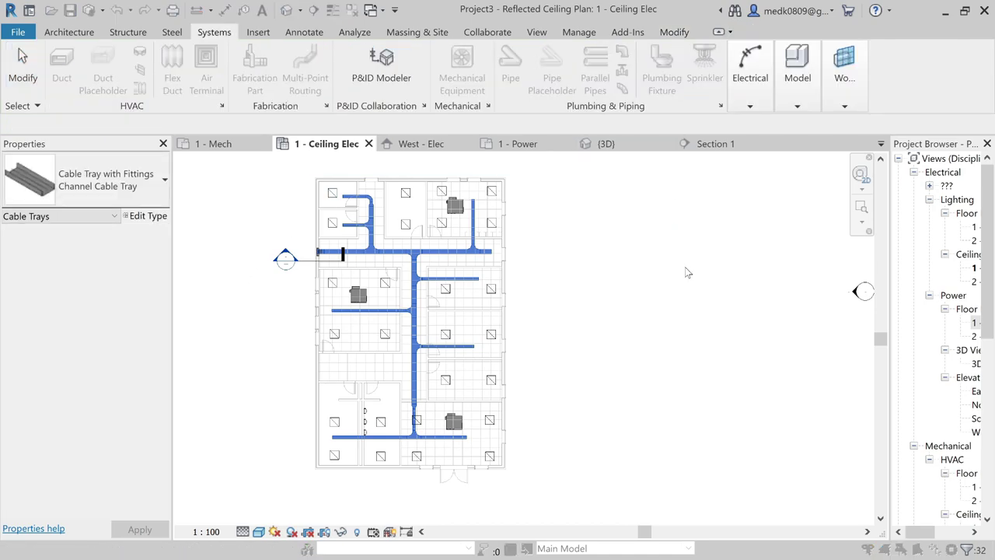
pyautogui.click(93, 180)
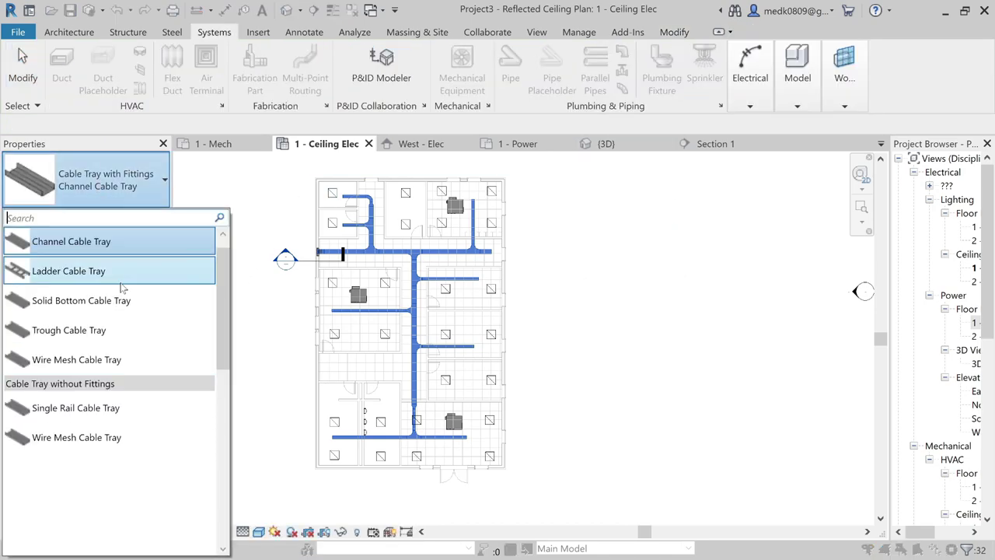
pyautogui.click(70, 267)
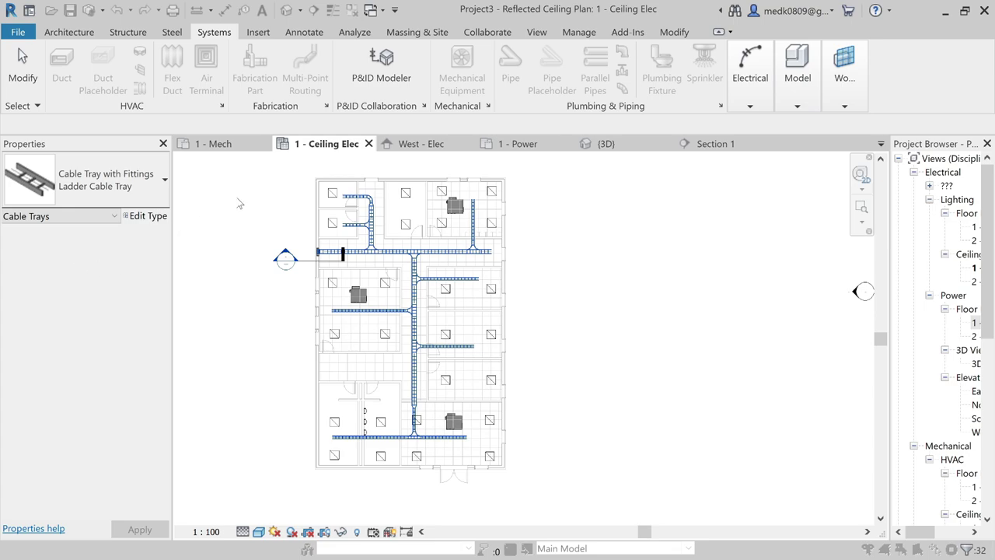
pyautogui.scroll(3, 240, 203)
pyautogui.scroll(3, 482, 280)
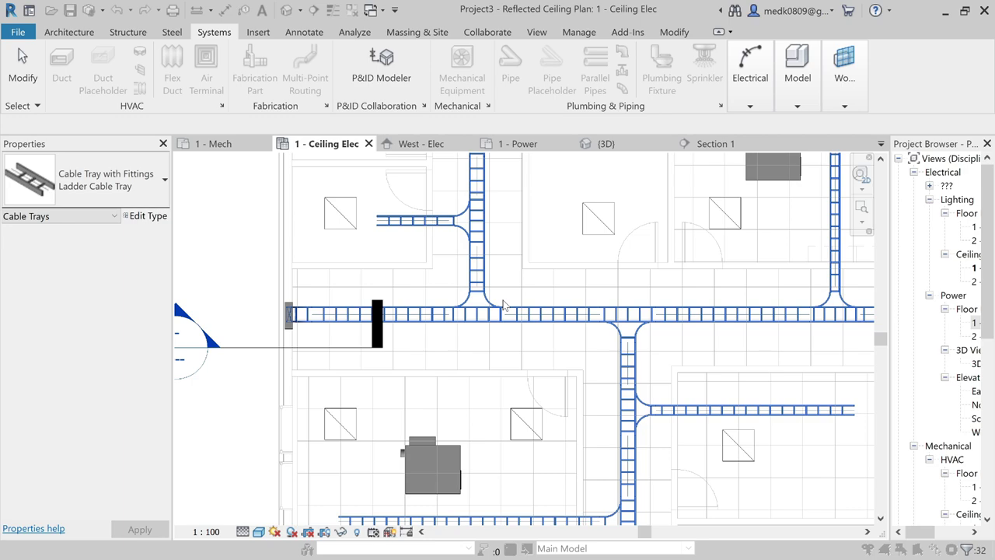
pyautogui.press('Escape')
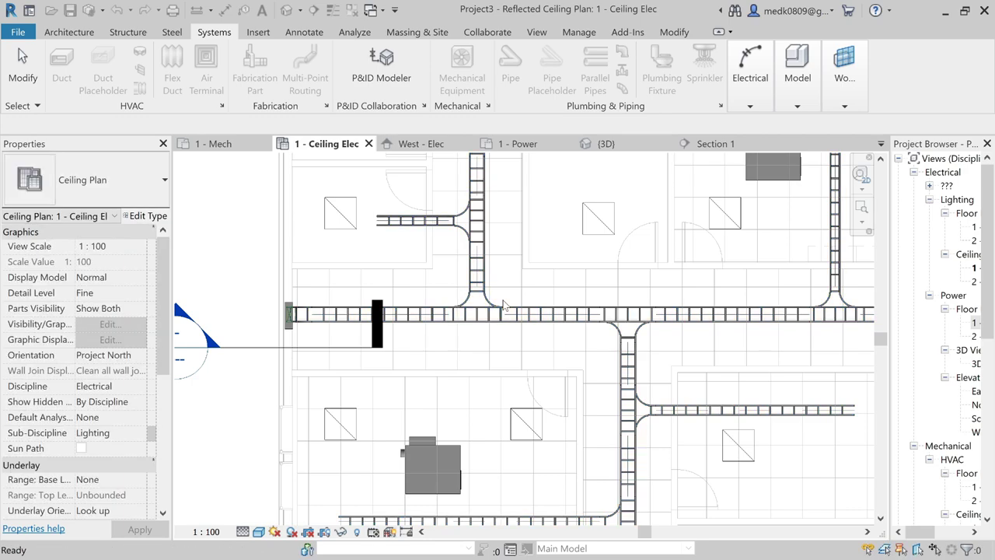
# Start a 35 mm rigid metal conduit at 3400 mm middle elevation beside the panelboard and run it inside the main ladder tray to the nearest tee
pyautogui.scroll(-2, 504, 304)
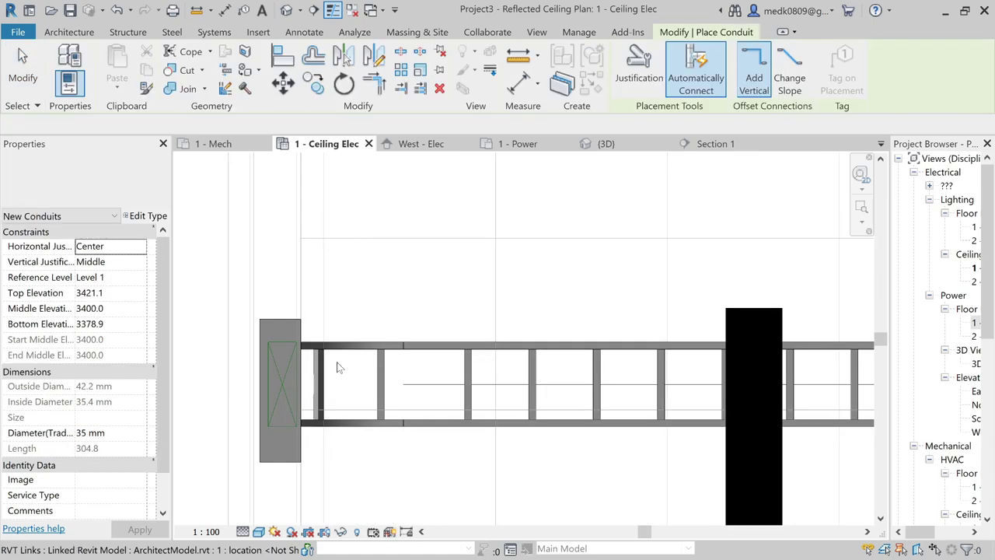
pyautogui.press('Escape')
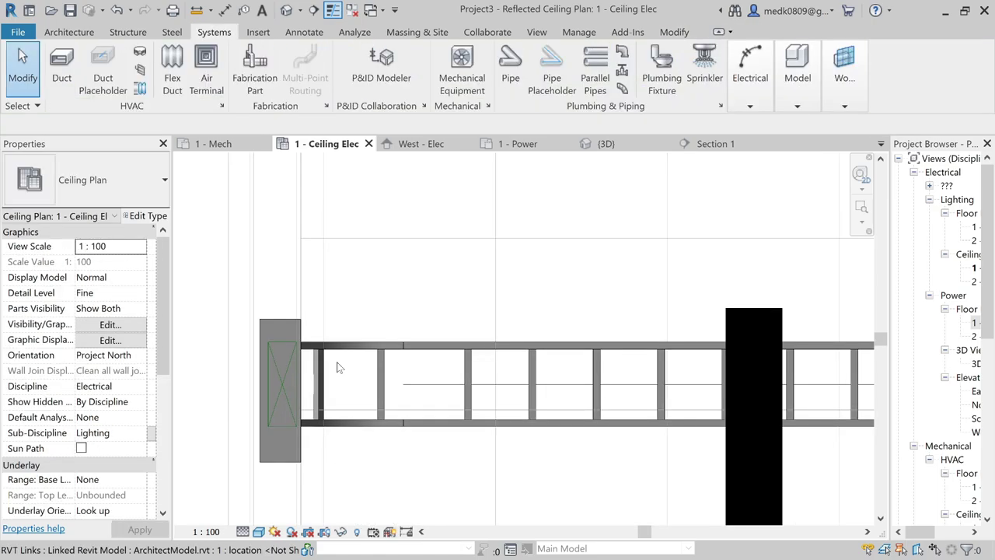
pyautogui.scroll(-5, 338, 367)
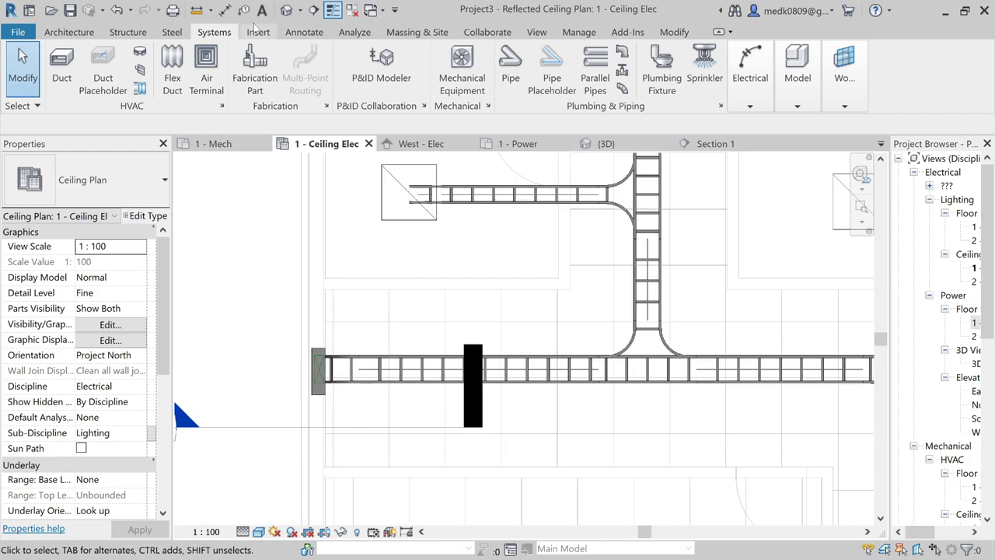
pyautogui.click(755, 84)
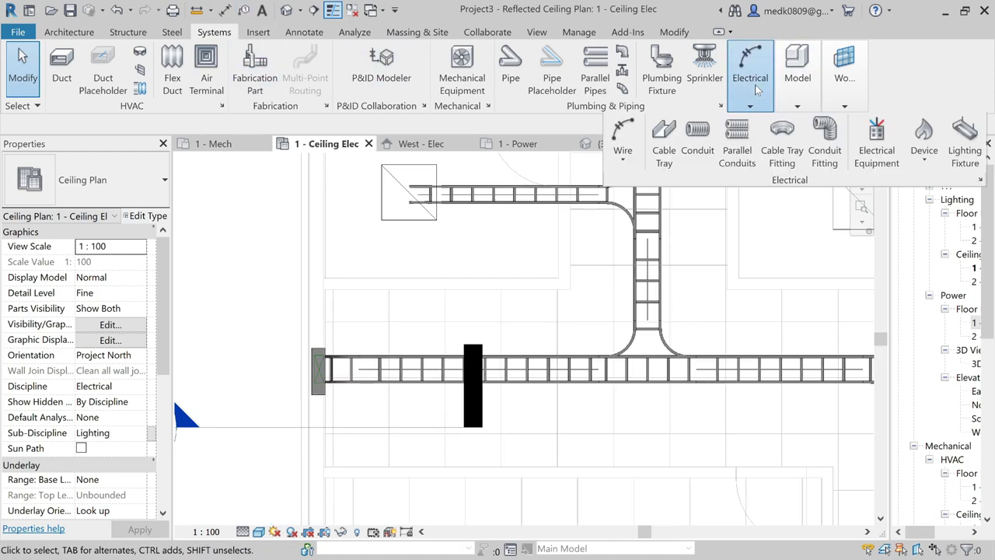
pyautogui.click(698, 136)
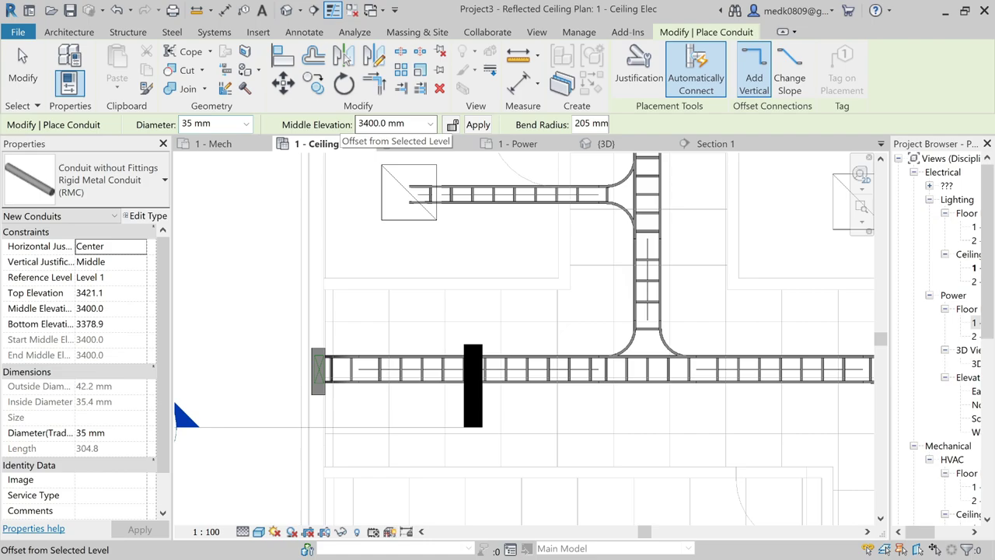
pyautogui.scroll(2, 337, 382)
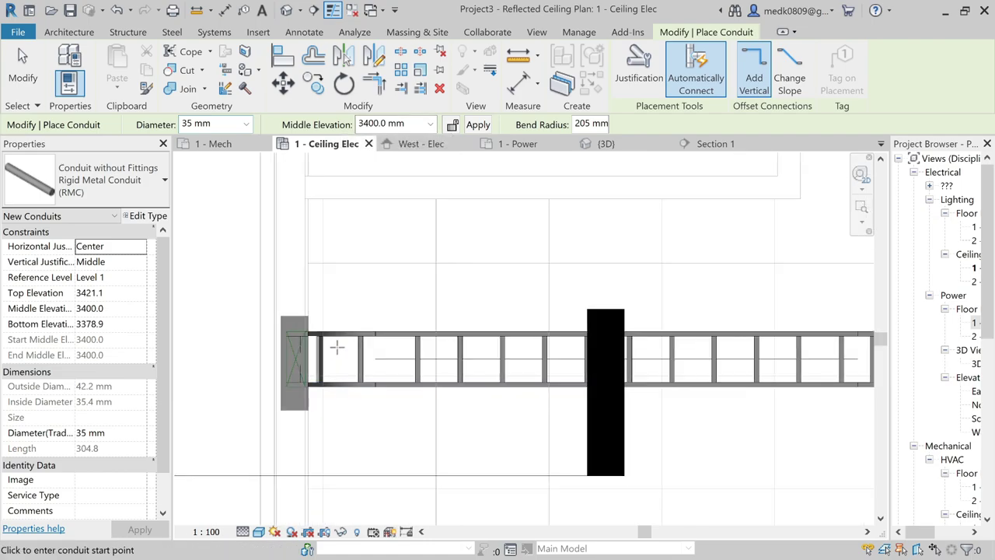
pyautogui.scroll(2, 337, 348)
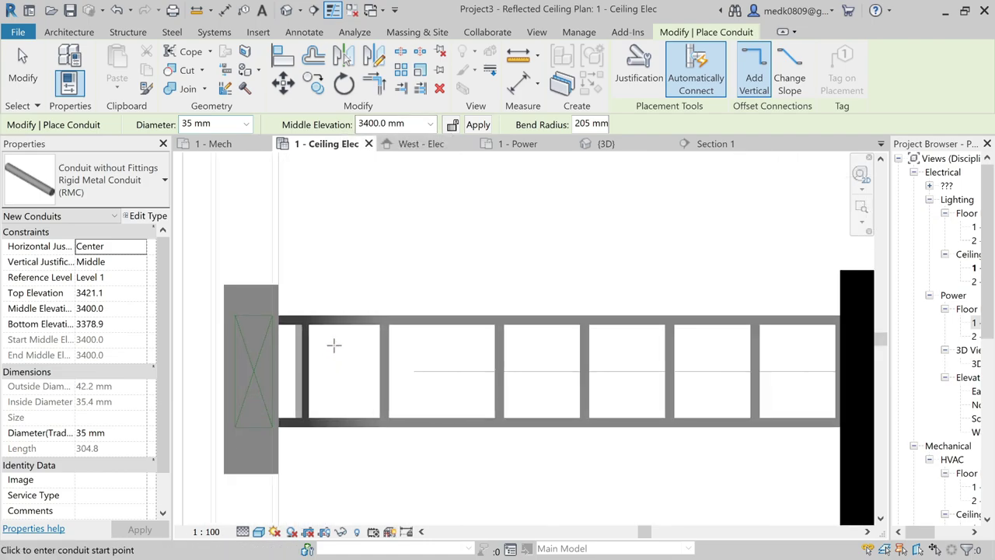
pyautogui.click(389, 355)
pyautogui.scroll(-4, 390, 356)
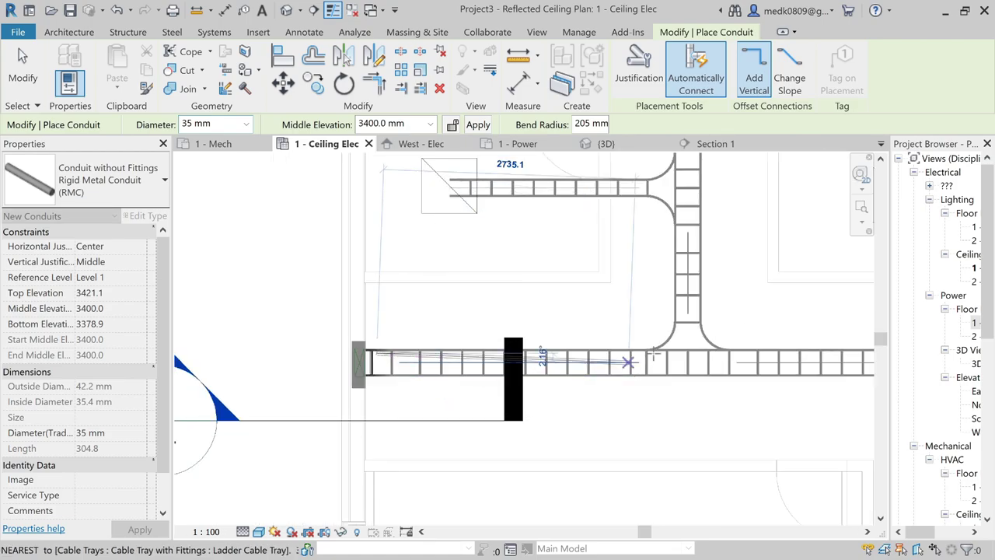
pyautogui.scroll(2, 670, 350)
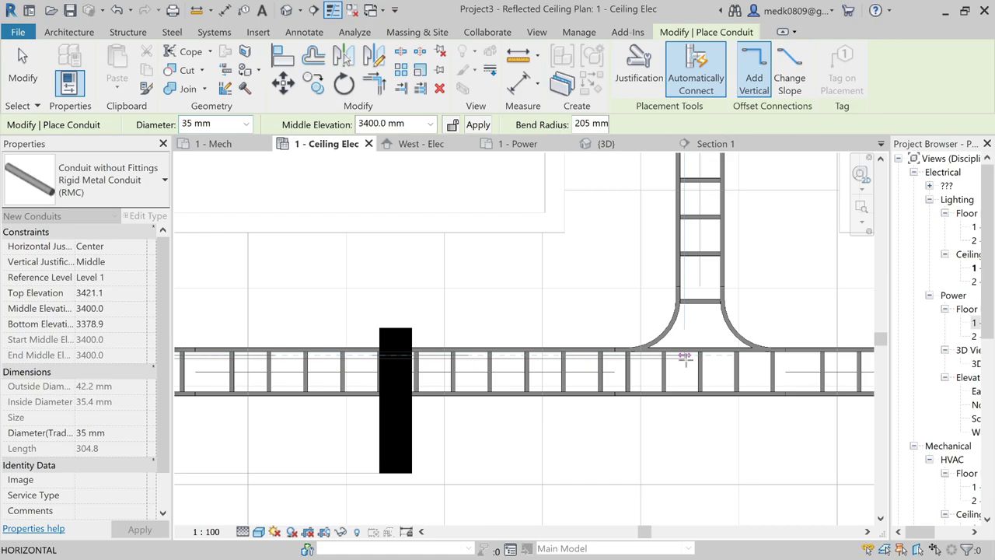
pyautogui.scroll(-2, 687, 220)
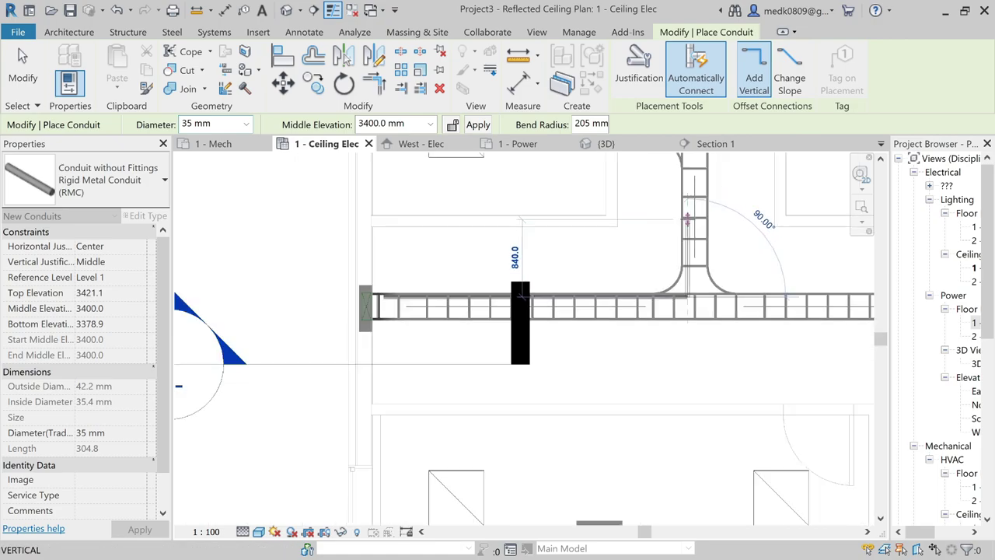
# Continue the conduit about 1720 mm up the branch tray, then turn it into the lower side tray and finish at that tray's open end
pyautogui.moveTo(687, 220); pyautogui.dragTo(695, 296, button='middle')
pyautogui.scroll(3, 694, 280)
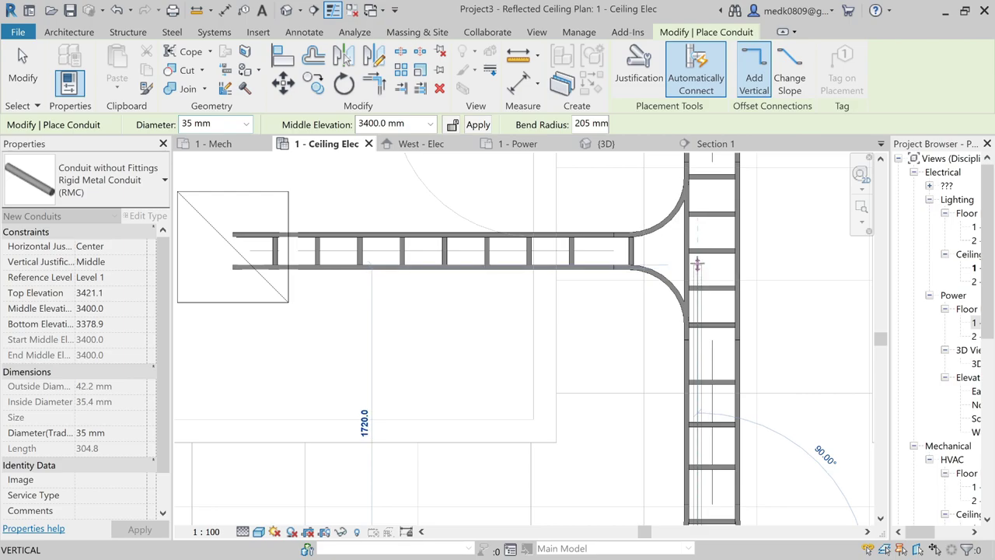
pyautogui.click(698, 264)
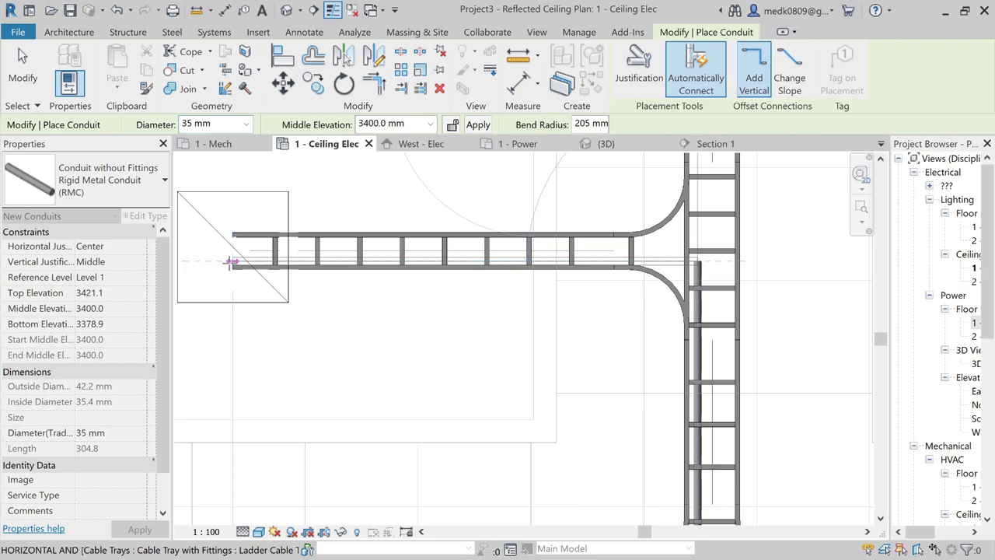
pyautogui.click(231, 261)
pyautogui.press('Escape')
pyautogui.press('Escape')
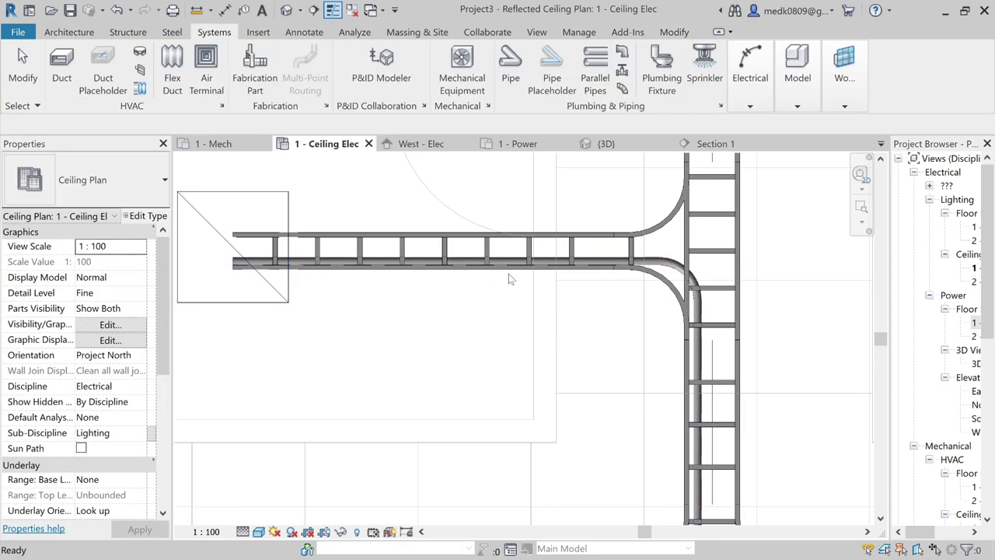
# Start a second 35 mm rigid metal conduit beside the panelboard and run it parallel to the first along the main tray to the tee
pyautogui.scroll(2, 459, 259)
pyautogui.scroll(-3, 451, 261)
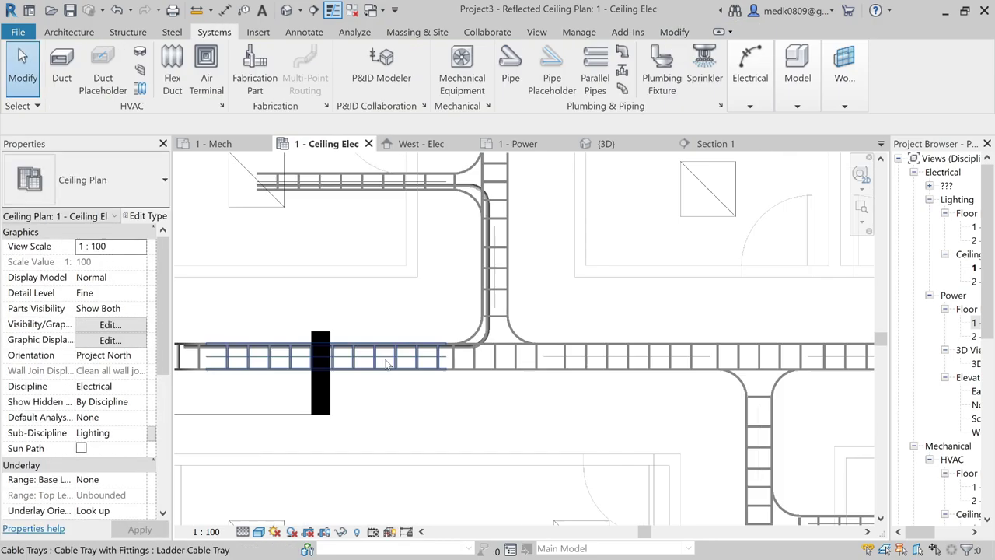
pyautogui.scroll(3, 302, 365)
pyautogui.scroll(3, 302, 365)
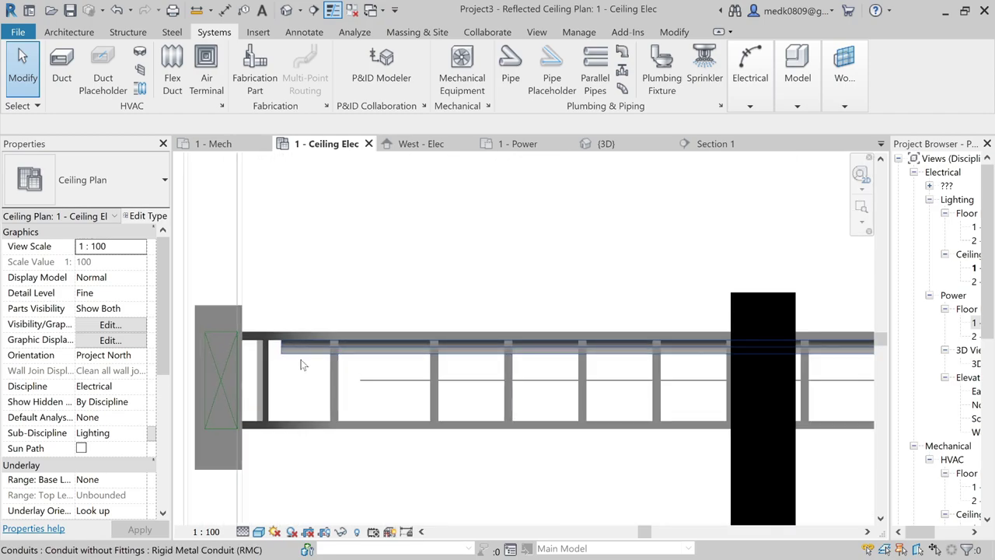
pyautogui.click(748, 84)
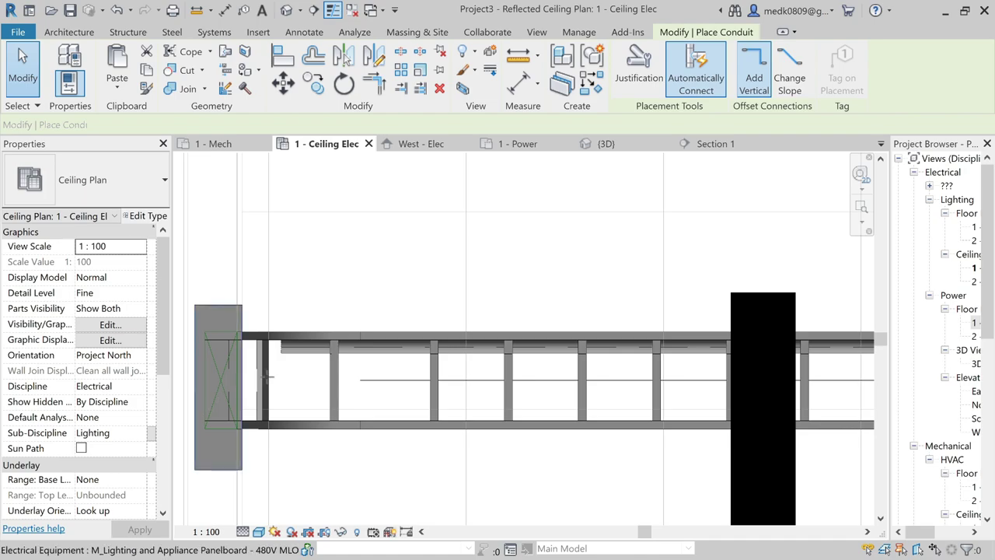
pyautogui.scroll(-3, 281, 370)
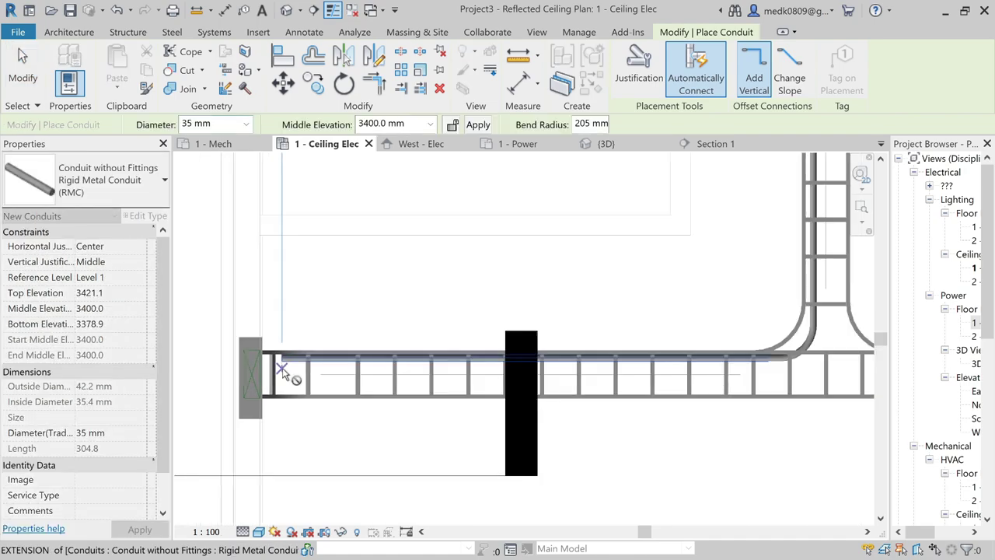
pyautogui.click(284, 372)
pyautogui.moveTo(715, 375); pyautogui.dragTo(438, 404, button='middle')
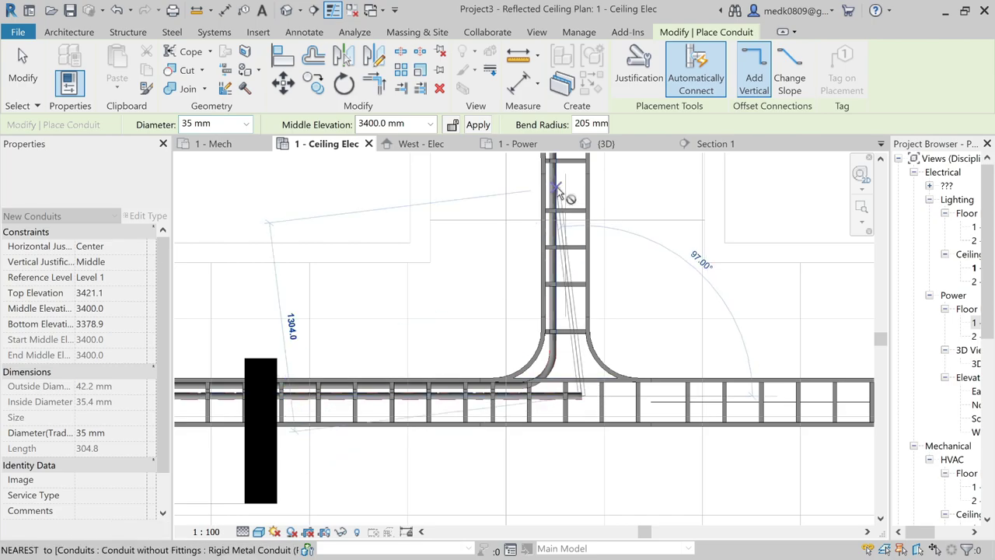
# Continue the second conduit about 3880 mm up the branch tray, then about 2690 mm along the upper side tray to its open end
pyautogui.scroll(-2, 581, 395)
pyautogui.moveTo(581, 257); pyautogui.dragTo(636, 483, button='middle')
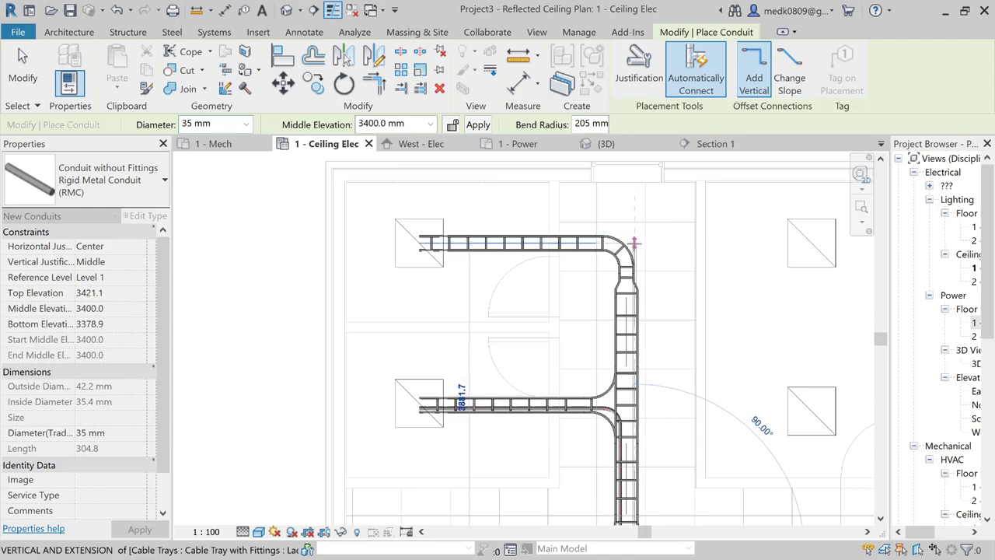
pyautogui.scroll(3, 419, 242)
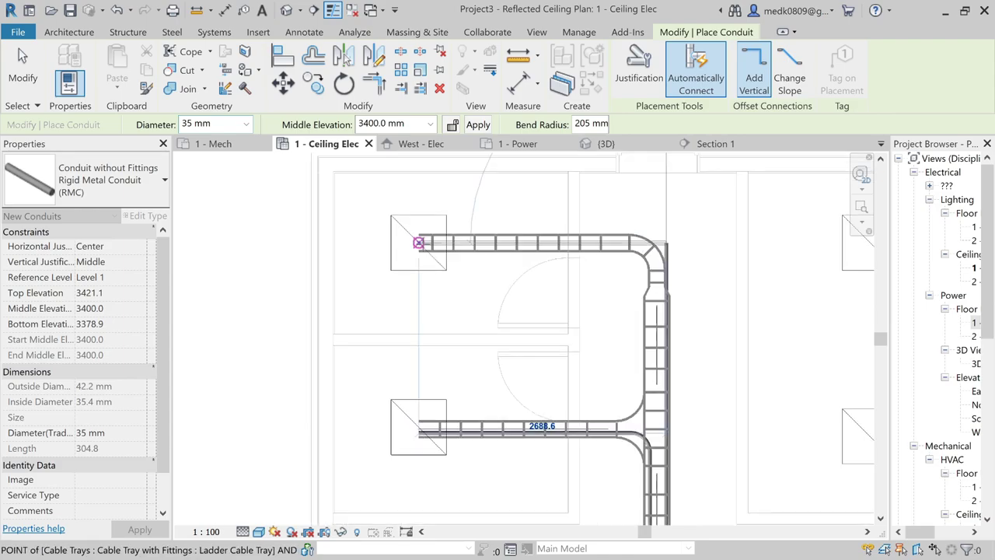
pyautogui.click(415, 242)
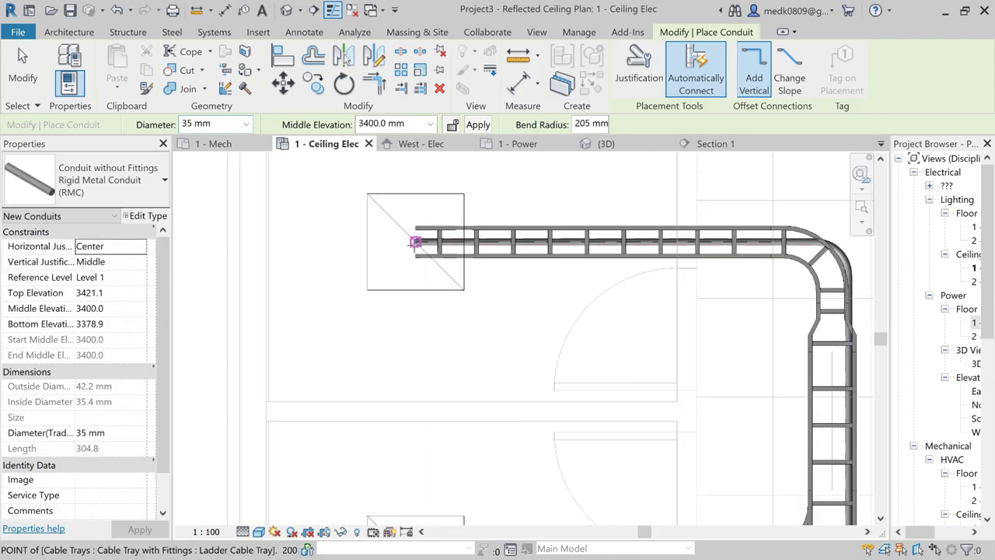
pyautogui.press('Escape')
pyautogui.press('Escape')
pyautogui.scroll(-4, 378, 278)
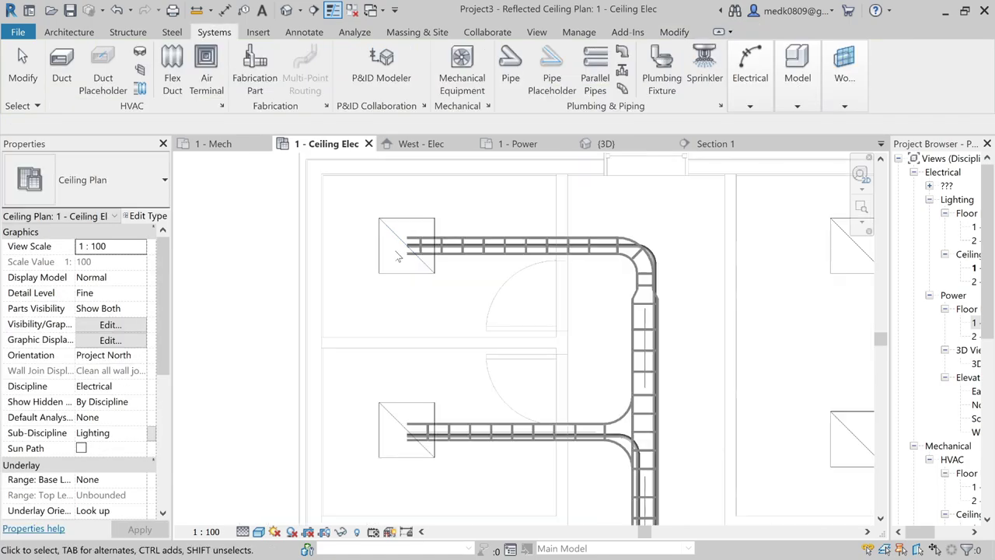
# Nudge the second conduit's run in the branch tray sideways toward the tray's middle so it also fits the narrower section before the upper bend
pyautogui.scroll(1, 400, 254)
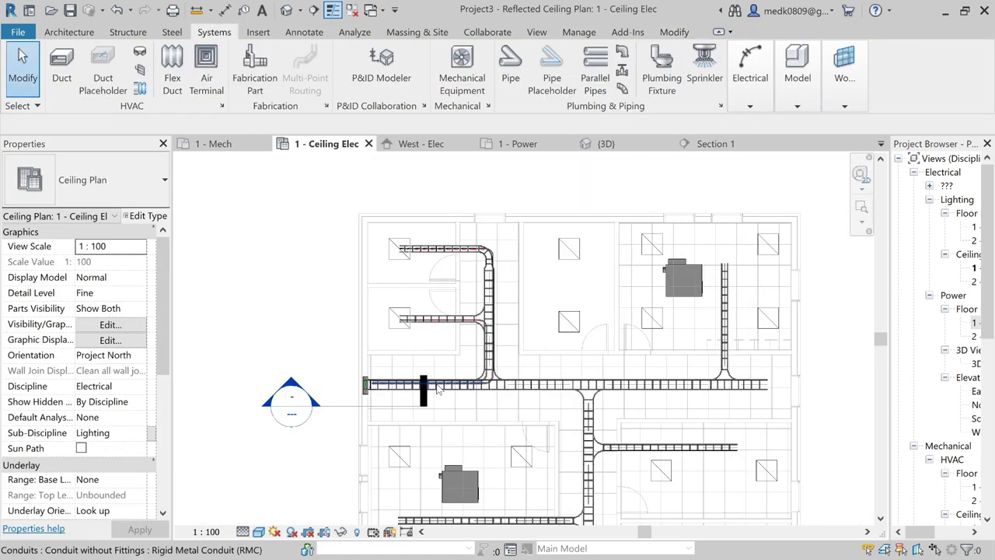
pyautogui.scroll(5, 466, 384)
pyautogui.scroll(3, 568, 376)
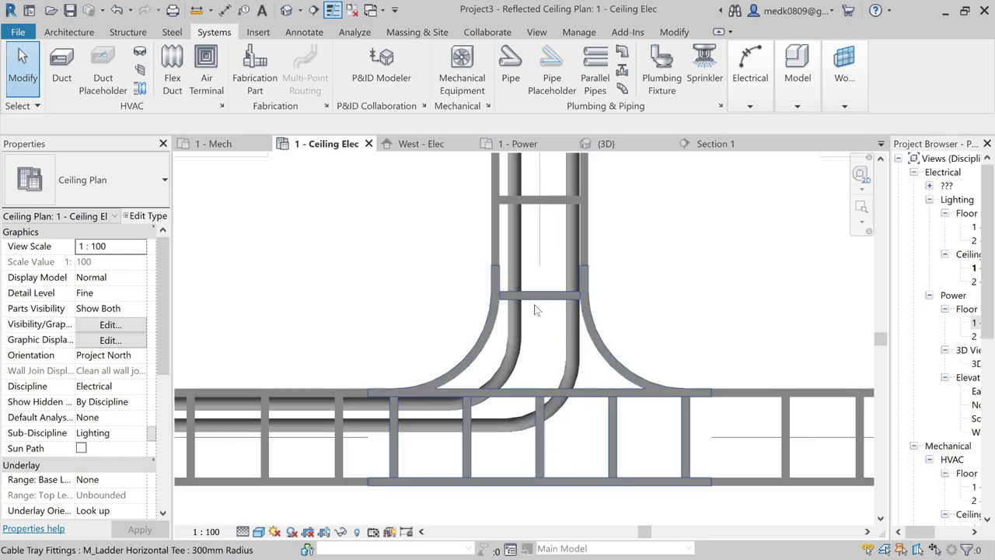
pyautogui.moveTo(534, 310); pyautogui.dragTo(549, 349, button='middle')
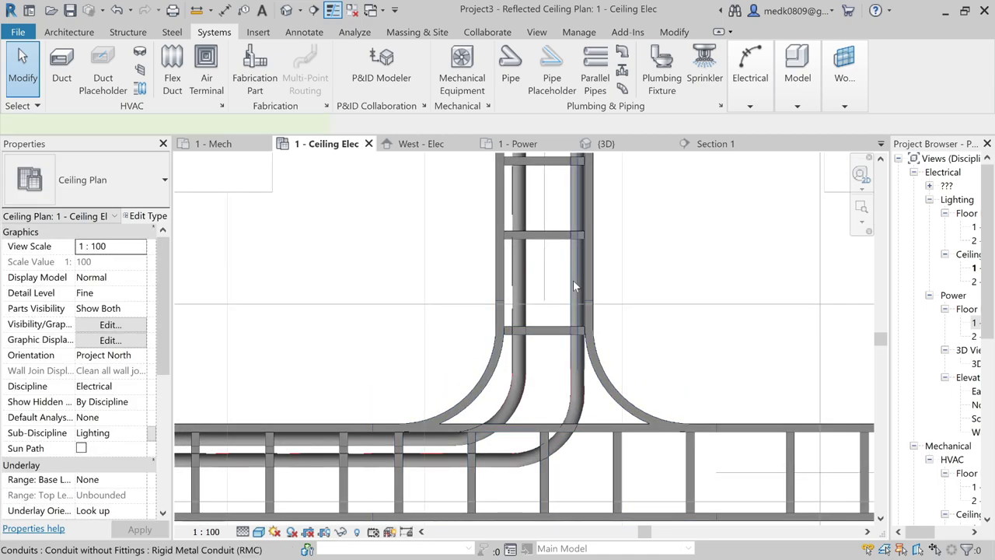
pyautogui.click(574, 284)
pyautogui.press('Left')
pyautogui.press('Left')
pyautogui.press('Left')
pyautogui.press('Left')
pyautogui.press('Left')
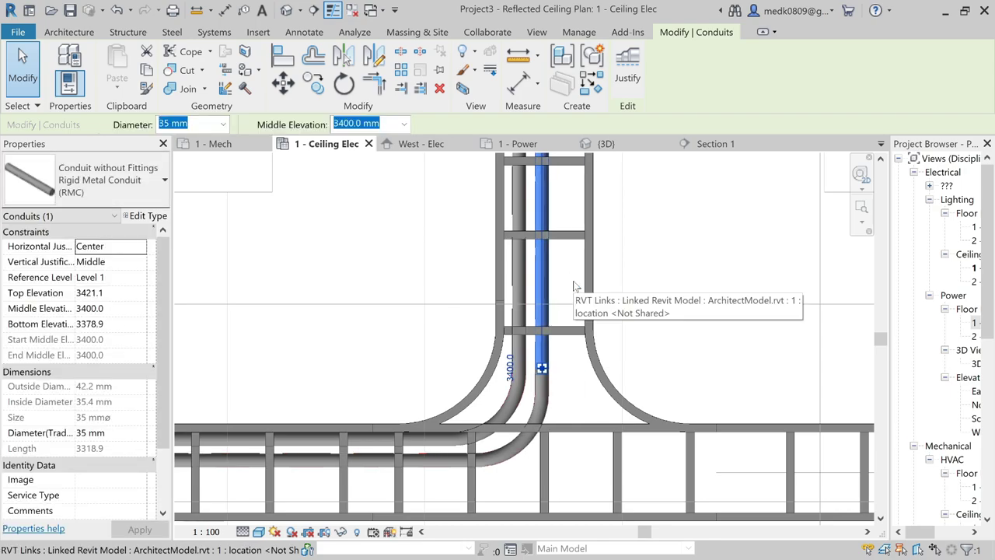
pyautogui.scroll(-3, 574, 286)
pyautogui.scroll(2, 560, 257)
pyautogui.moveTo(585, 349); pyautogui.dragTo(584, 401, button='middle')
pyautogui.scroll(2, 643, 342)
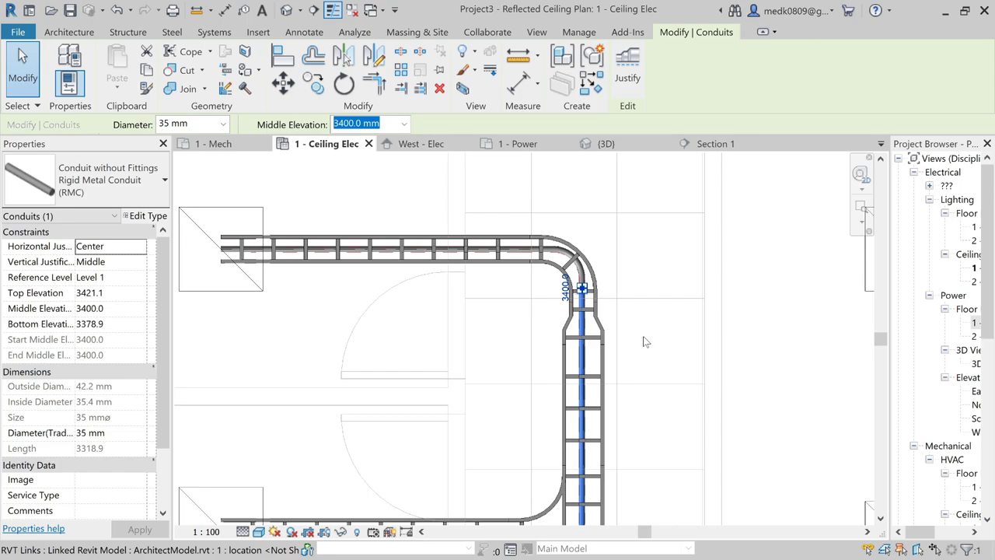
# Start a third 35 mm rigid metal conduit beside the panelboard, level with the ends of the first two conduits
pyautogui.scroll(-4, 644, 342)
pyautogui.moveTo(644, 342); pyautogui.dragTo(588, 222, button='middle')
pyautogui.scroll(4, 560, 342)
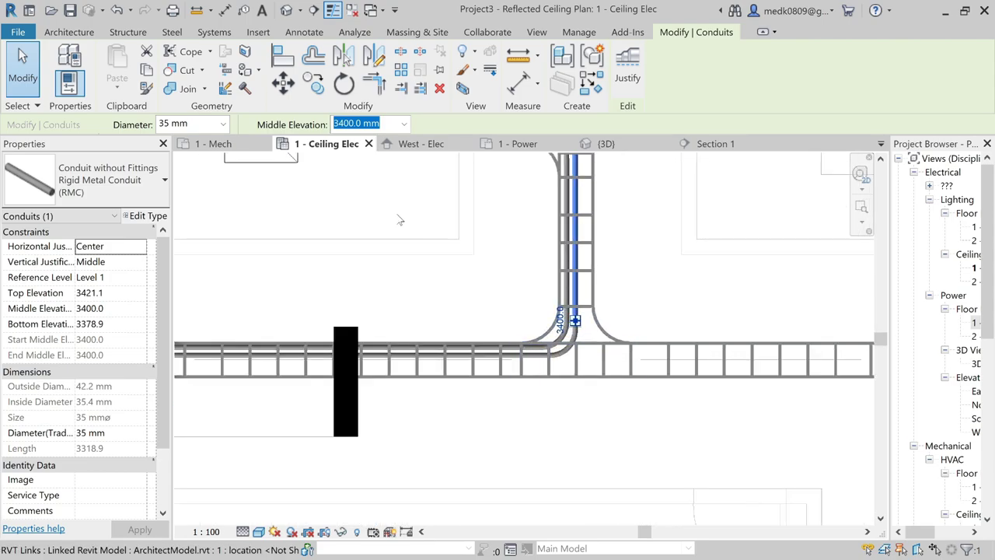
pyautogui.click(215, 32)
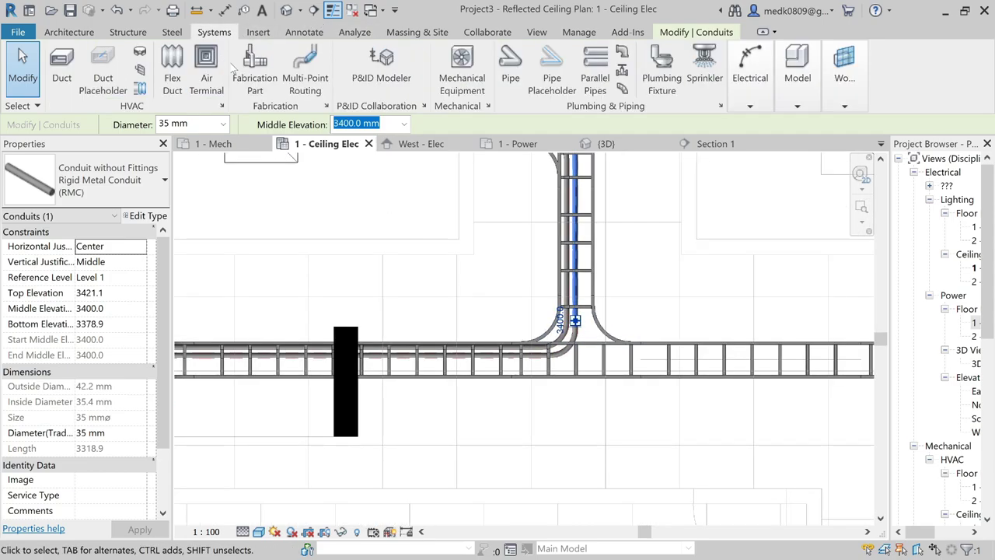
pyautogui.click(743, 106)
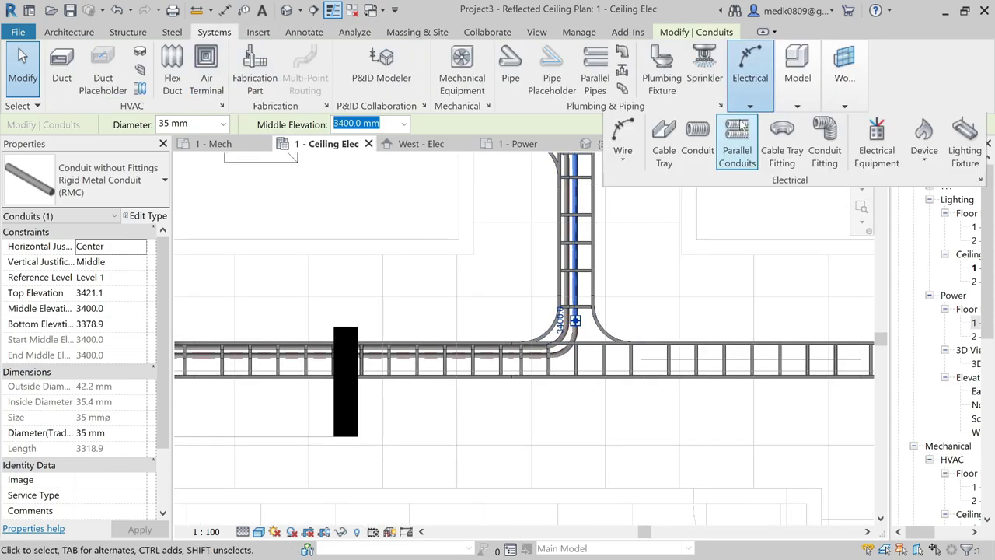
pyautogui.click(689, 152)
pyautogui.scroll(-2, 766, 244)
pyautogui.scroll(4, 371, 326)
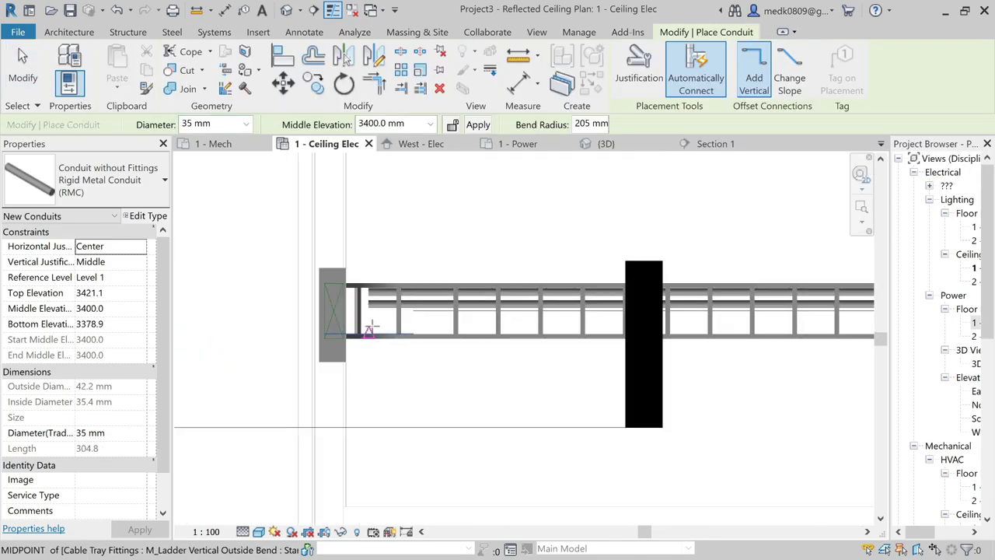
pyautogui.scroll(3, 371, 327)
pyautogui.click(365, 308)
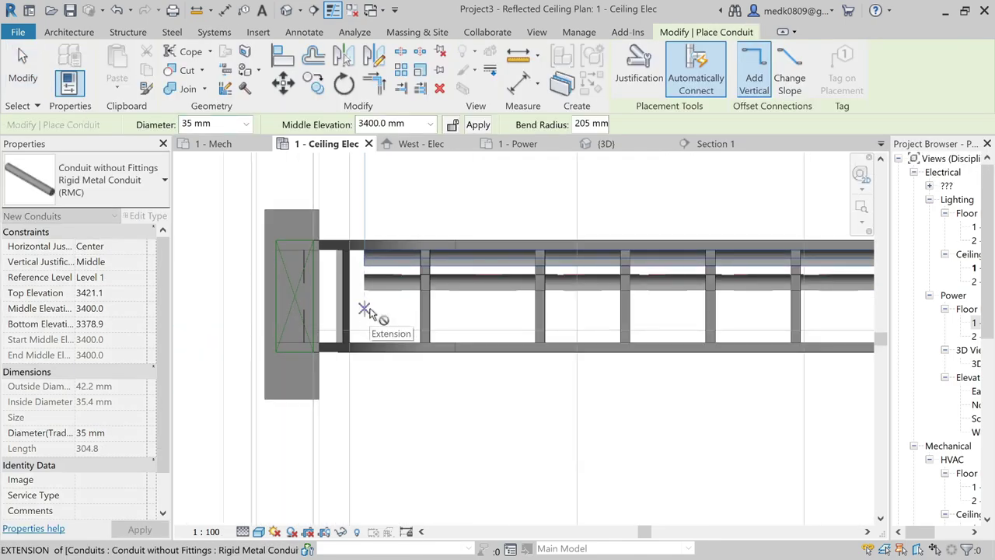
pyautogui.scroll(-3, 366, 310)
pyautogui.press('Escape')
pyautogui.scroll(3, 389, 309)
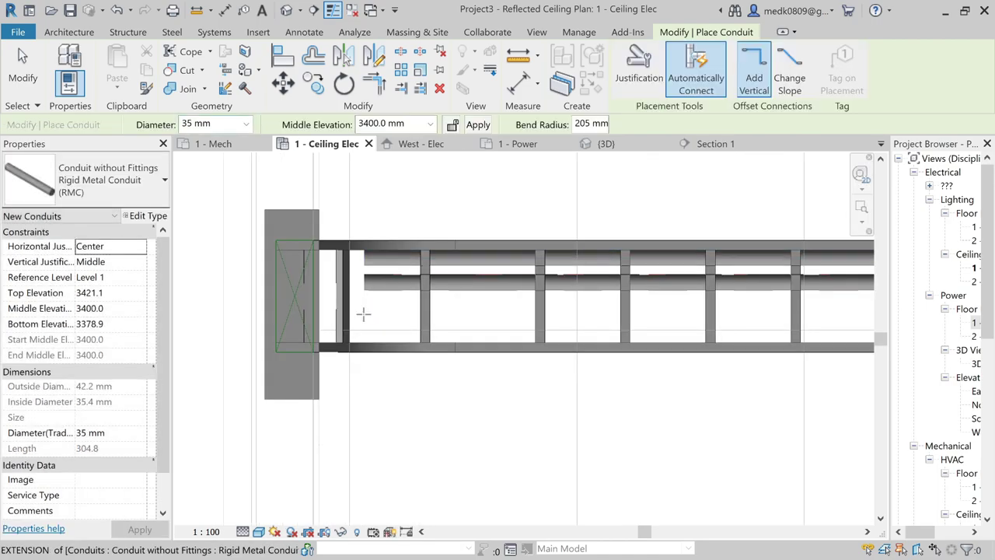
# Run the third conduit parallel along the main tray to the far tee where the upper branch tray leaves
pyautogui.scroll(-3, 363, 315)
pyautogui.moveTo(648, 357); pyautogui.dragTo(148, 463, button='middle')
pyautogui.moveTo(653, 415)
pyautogui.mouseDown(button='middle')
pyautogui.moveTo(263, 412)
pyautogui.moveTo(652, 401)
pyautogui.mouseUp(button='middle')
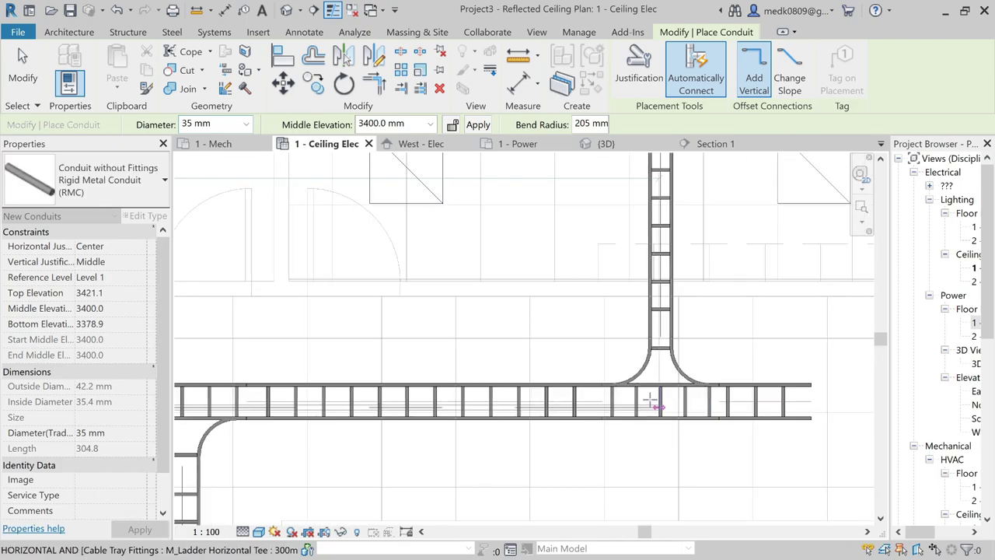
pyautogui.scroll(4, 648, 402)
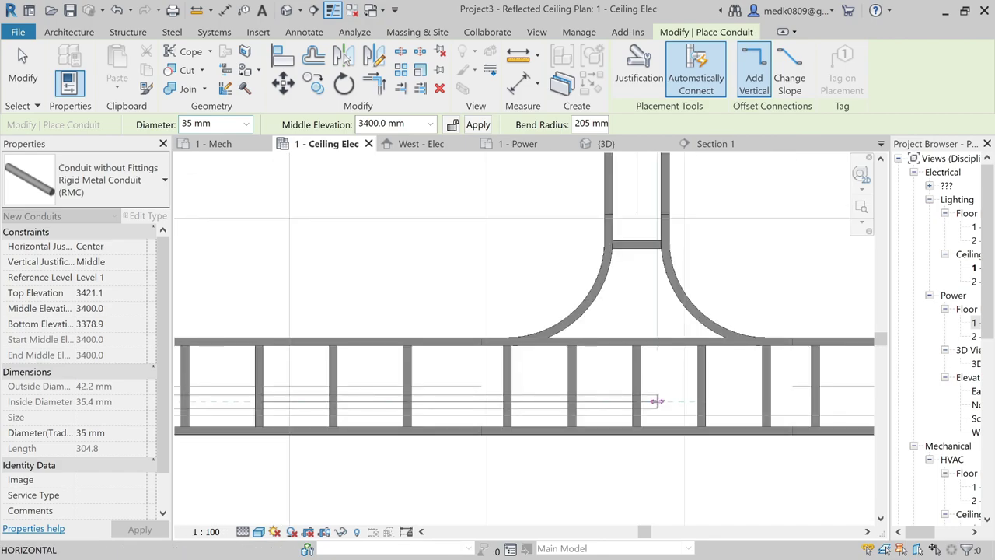
# Turn the third conduit about 3800 mm up the branch tray, slightly past its open end, and finish the conduit command
pyautogui.scroll(-4, 658, 400)
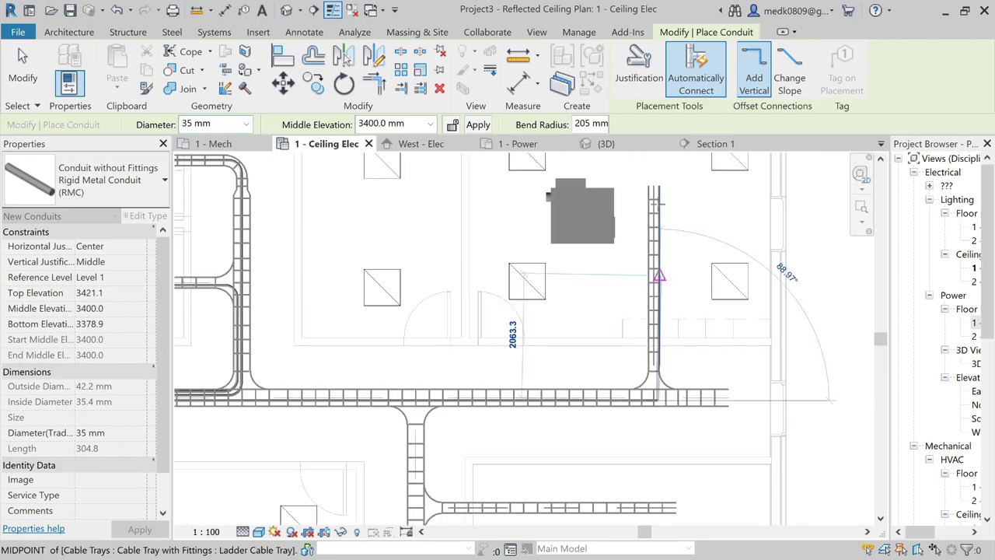
pyautogui.scroll(3, 661, 171)
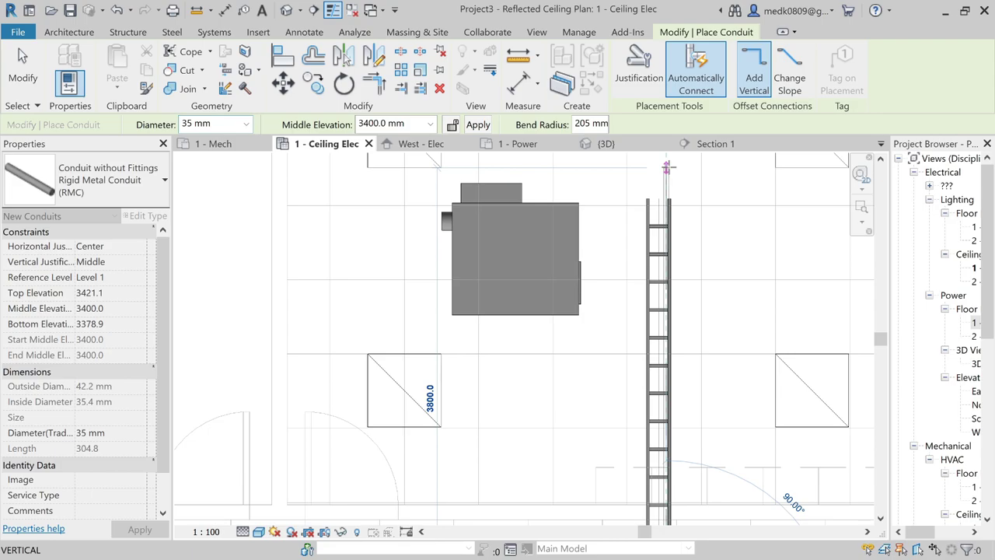
pyautogui.click(666, 168)
pyautogui.press('Escape')
pyautogui.press('Escape')
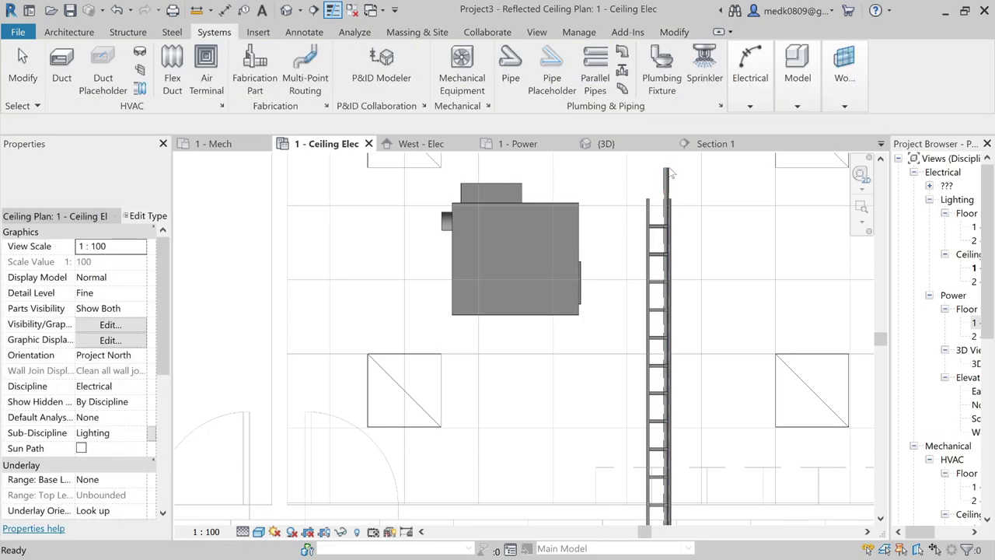
# Move the third conduit's run in the branch tray sideways to center it between the tray rails
pyautogui.scroll(-3, 669, 171)
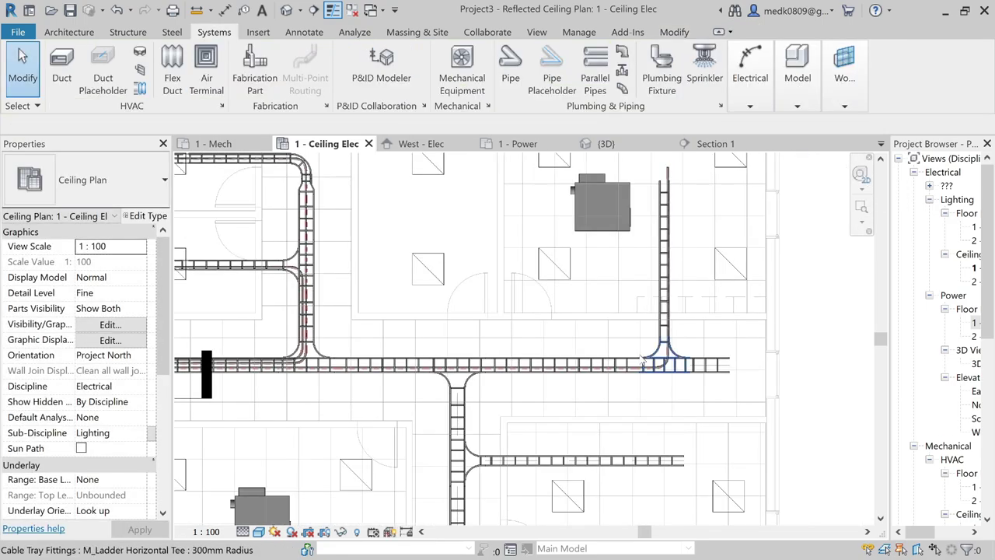
pyautogui.scroll(3, 515, 392)
pyautogui.scroll(-3, 509, 351)
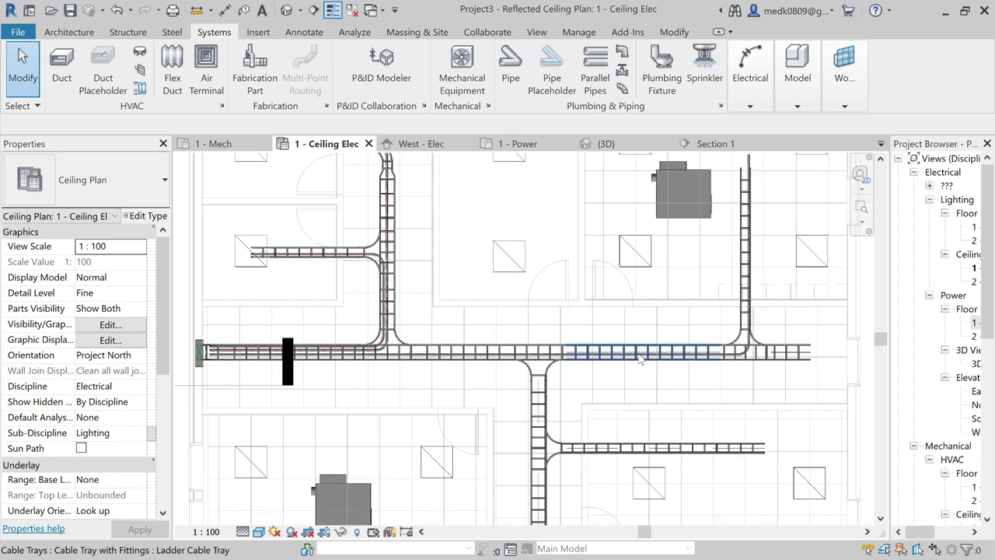
pyautogui.scroll(3, 653, 342)
pyautogui.scroll(3, 700, 326)
pyautogui.click(737, 376)
pyautogui.moveTo(737, 376); pyautogui.dragTo(737, 376)
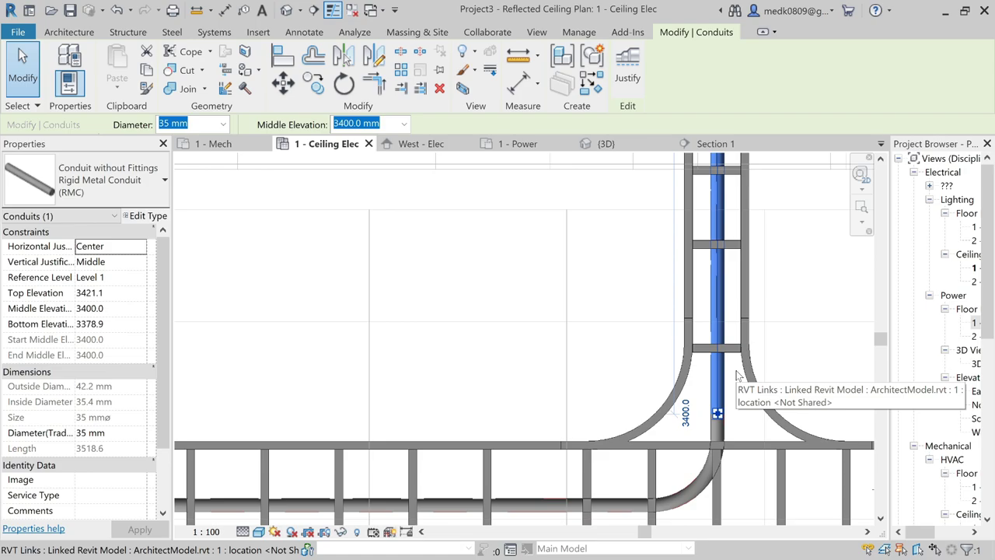
pyautogui.scroll(-5, 498, 424)
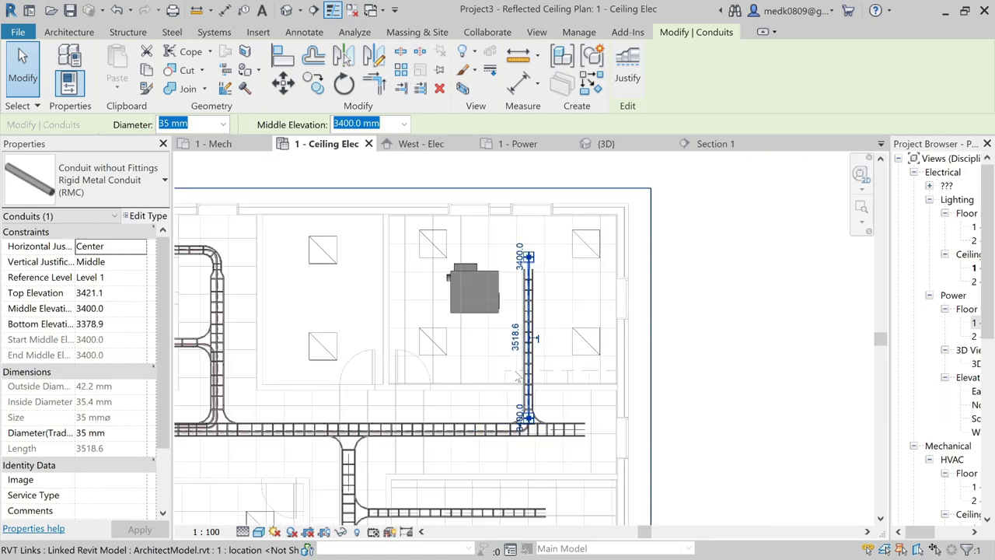
pyautogui.scroll(3, 530, 284)
pyautogui.scroll(1, 532, 287)
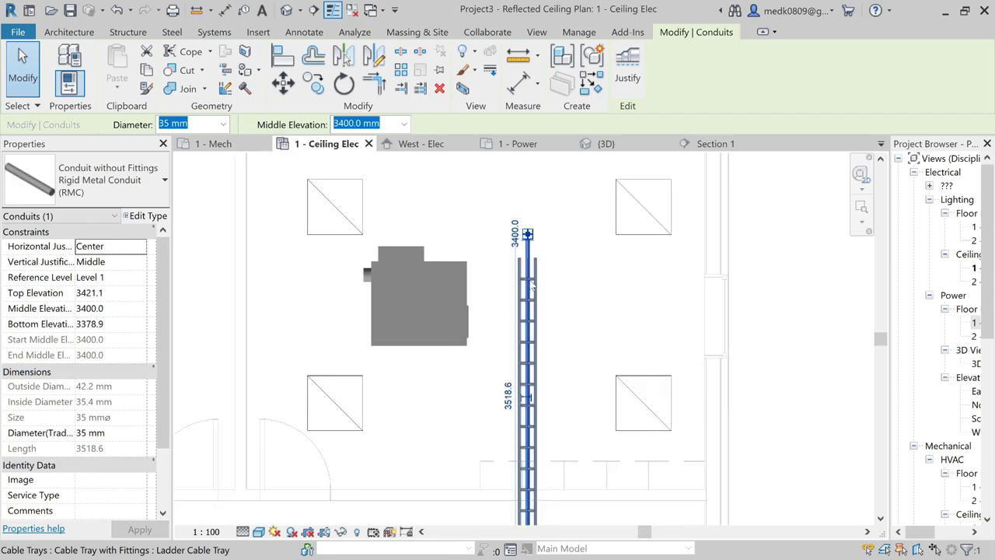
pyautogui.press('Escape')
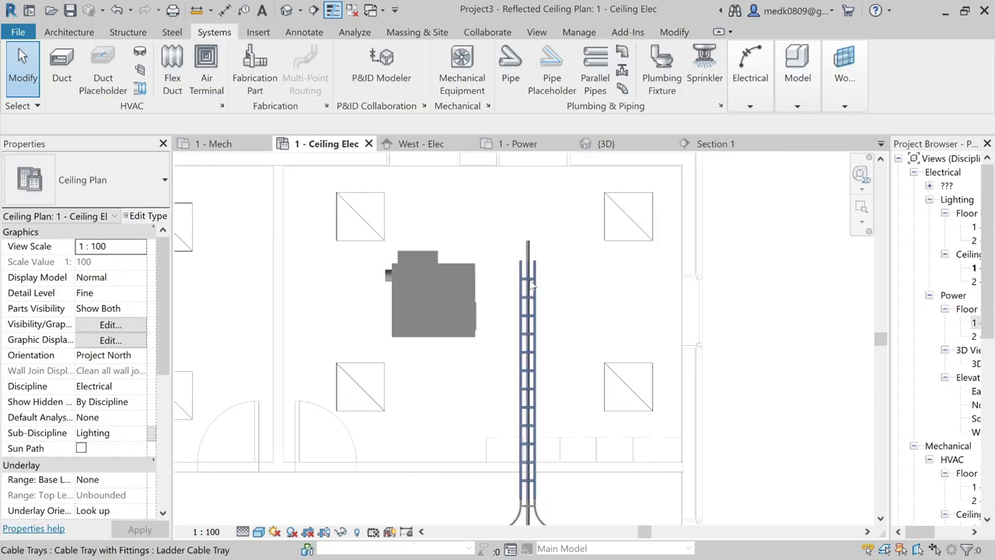
# Inspect the conduit routes along the main tray, the tees and the branch trays in the ceiling plan
pyautogui.scroll(-3, 529, 268)
pyautogui.scroll(4, 529, 259)
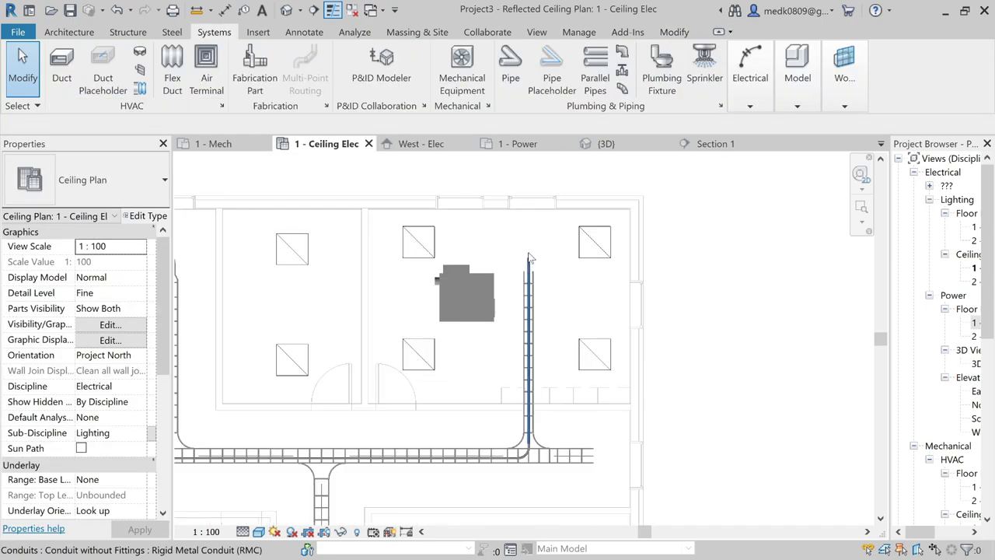
pyautogui.scroll(-3, 529, 258)
pyautogui.scroll(-3, 528, 258)
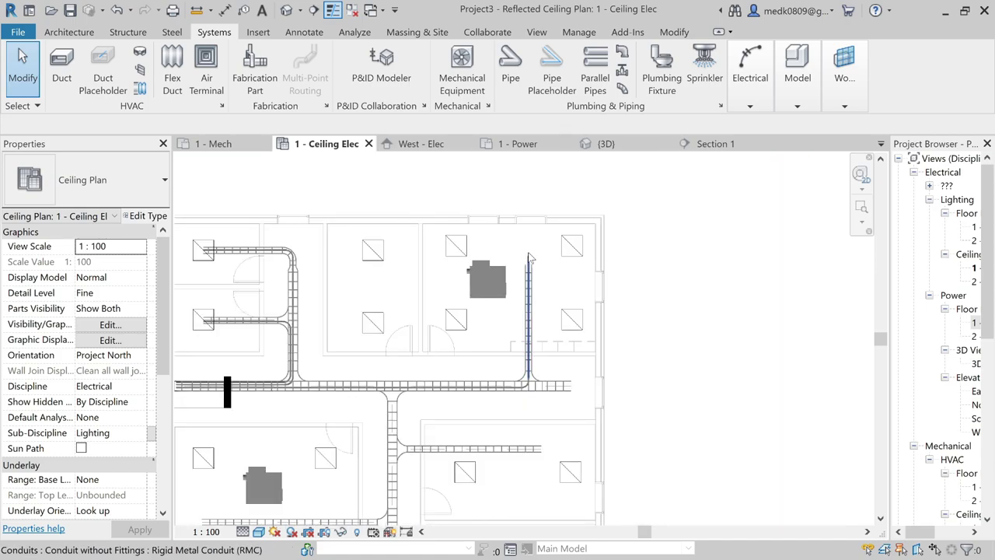
pyautogui.scroll(3, 512, 383)
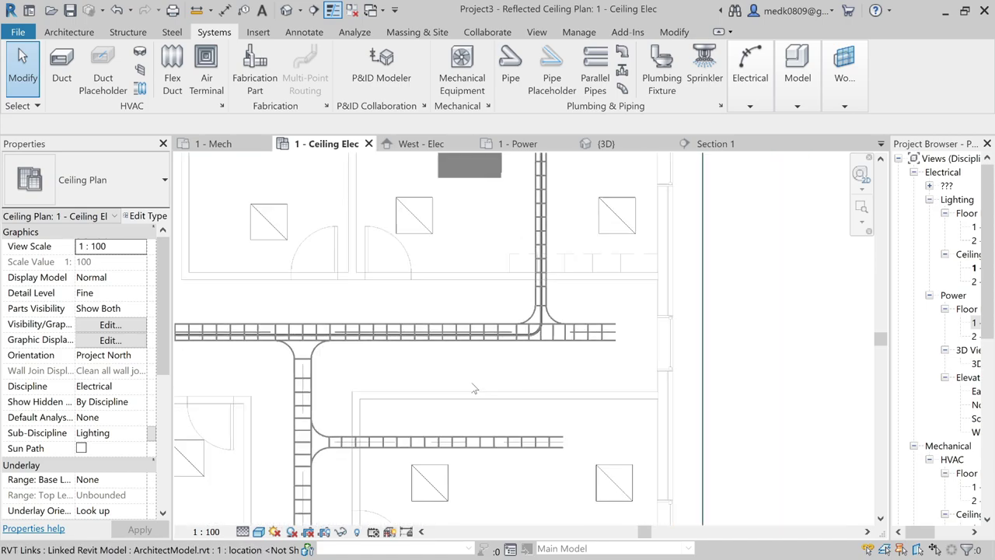
pyautogui.moveTo(444, 391); pyautogui.dragTo(727, 331, button='middle')
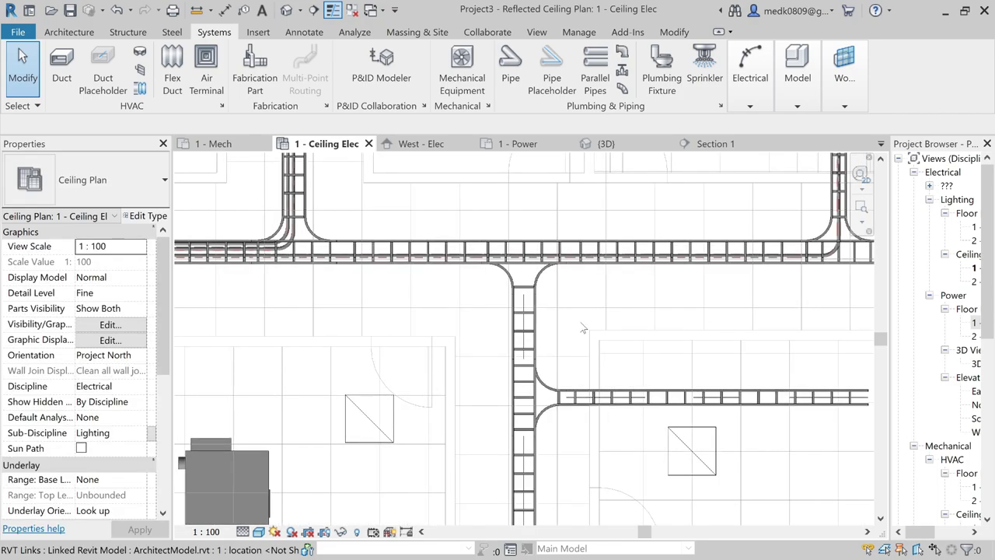
pyautogui.moveTo(358, 324); pyautogui.dragTo(572, 311, button='middle')
# In the 1 - Power plan, select the main tray stretch from the panelboard past the lower tee, keeping only cable trays and cable tray fittings
pyautogui.hotkey('ctrl', 'Tab')
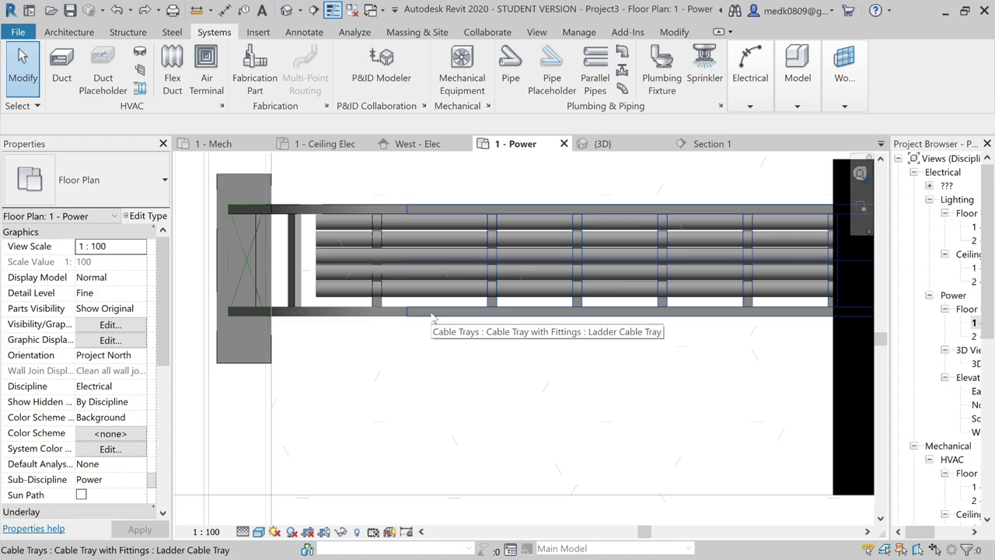
pyautogui.scroll(-5, 427, 319)
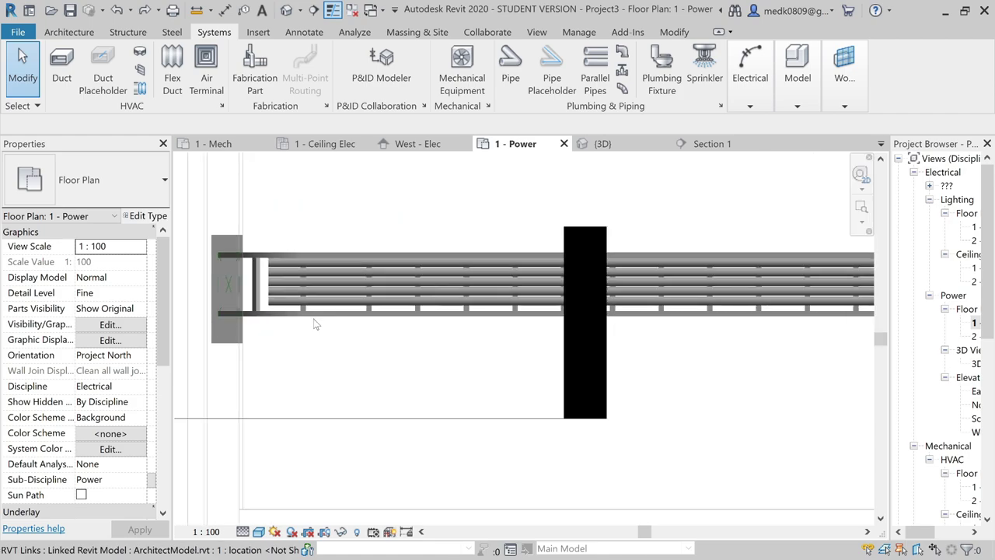
pyautogui.scroll(-3, 420, 319)
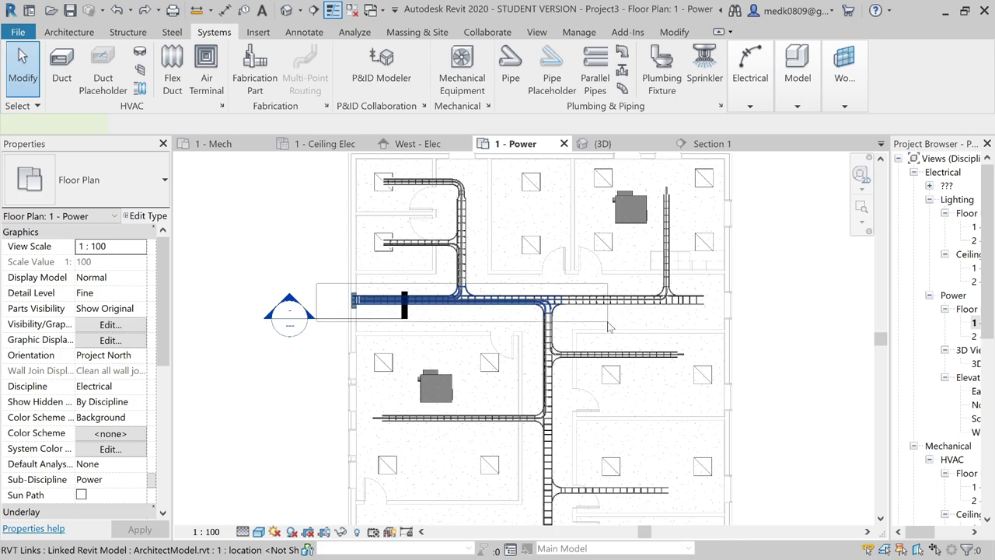
pyautogui.moveTo(609, 326); pyautogui.dragTo(609, 326)
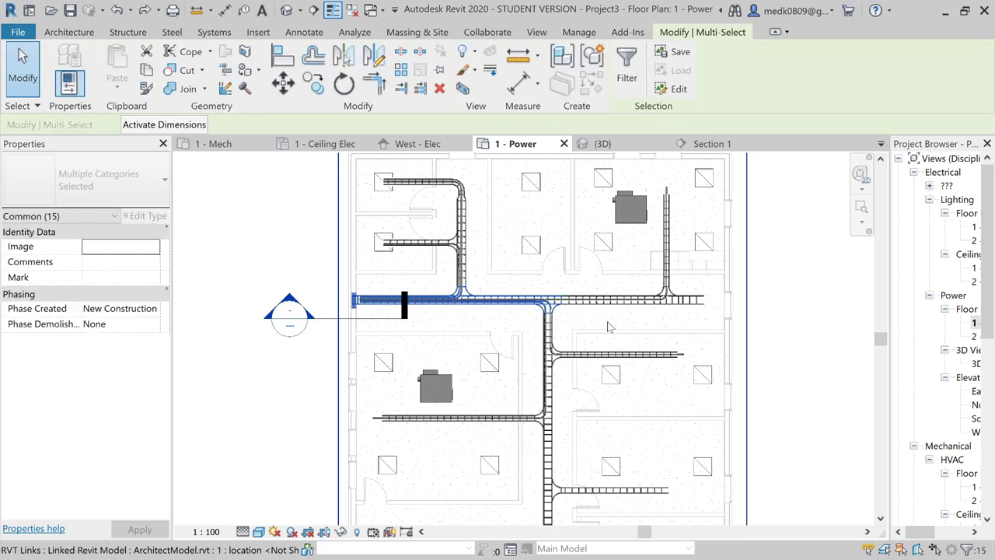
pyautogui.click(626, 68)
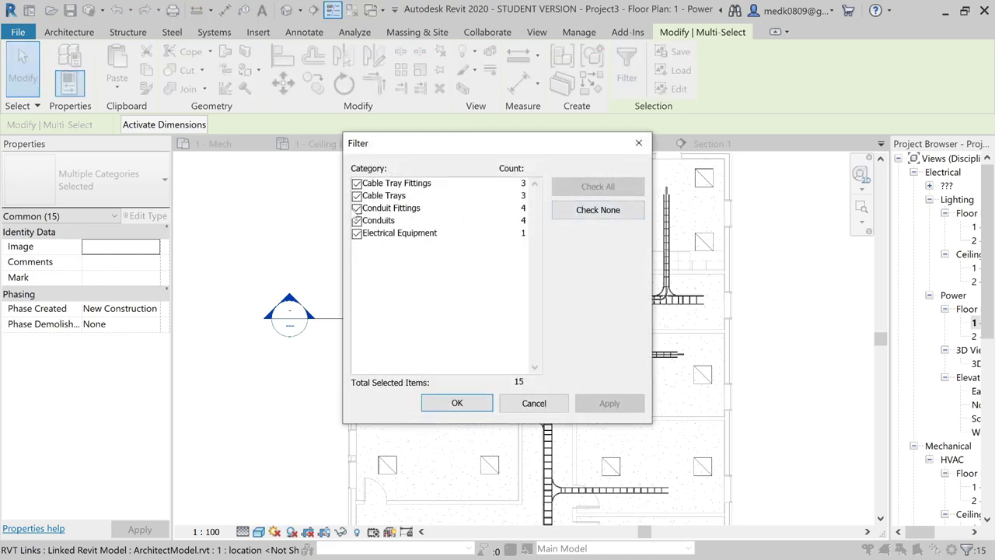
pyautogui.click(356, 221)
pyautogui.click(356, 233)
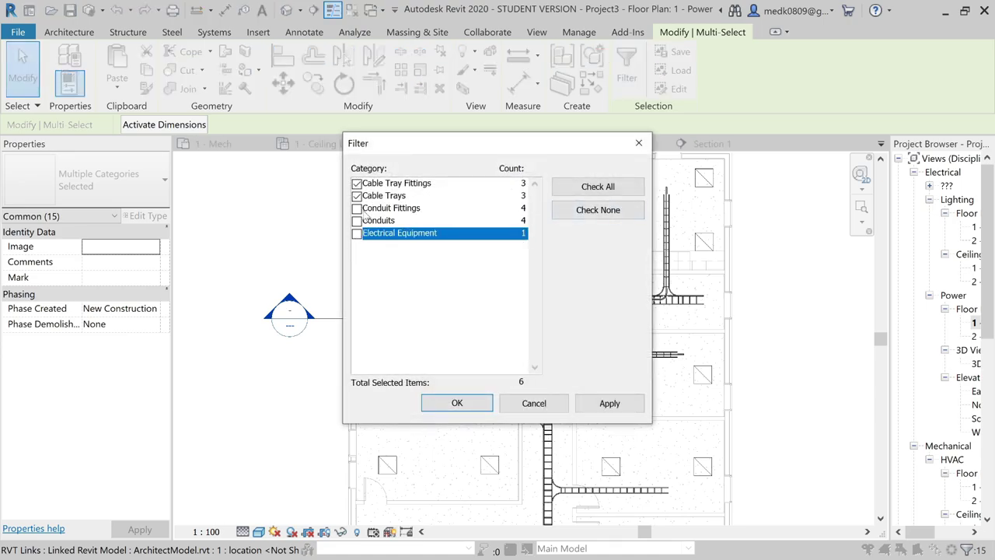
pyautogui.click(450, 405)
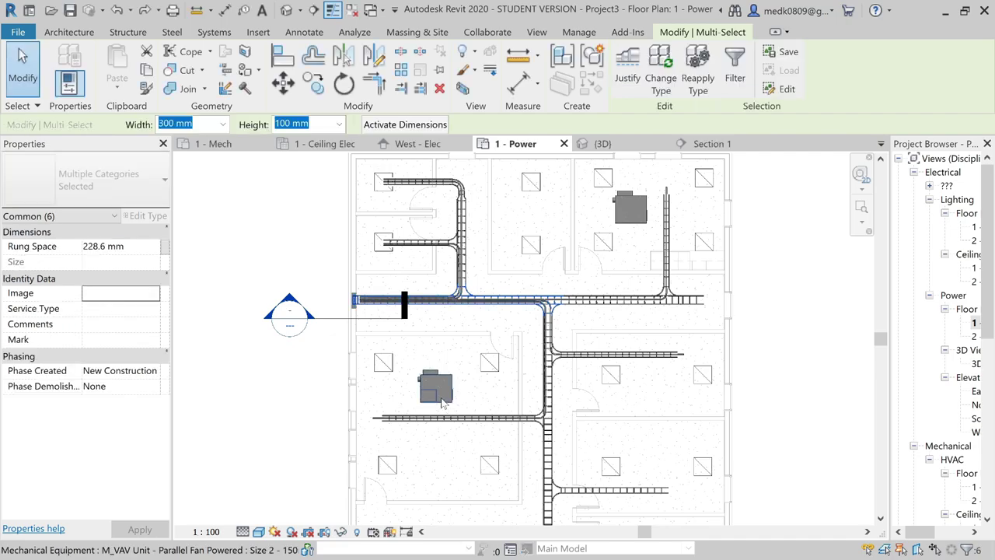
# Set the width of the selected main cable trays and fittings to 450 mm, then clear the selection
pyautogui.click(223, 124)
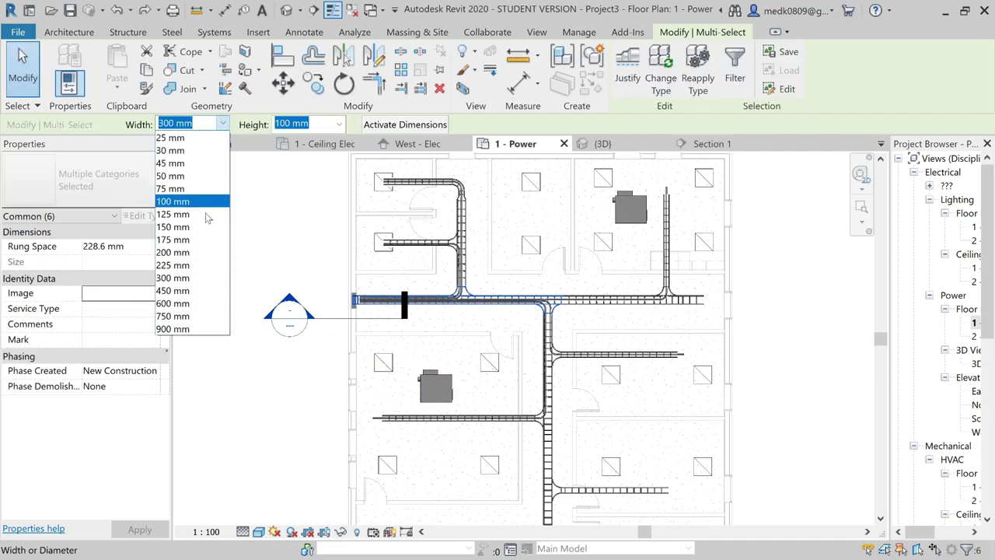
pyautogui.click(223, 125)
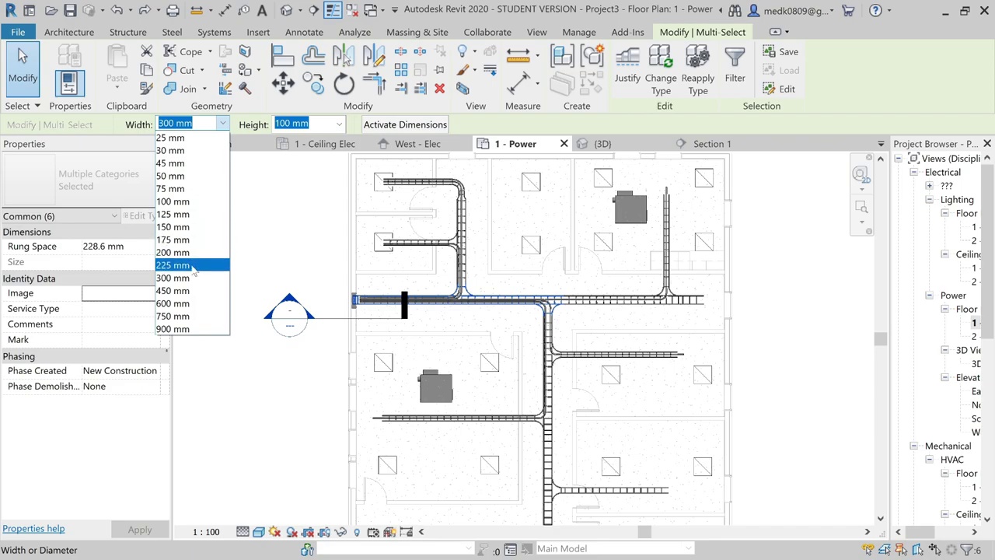
pyautogui.click(195, 291)
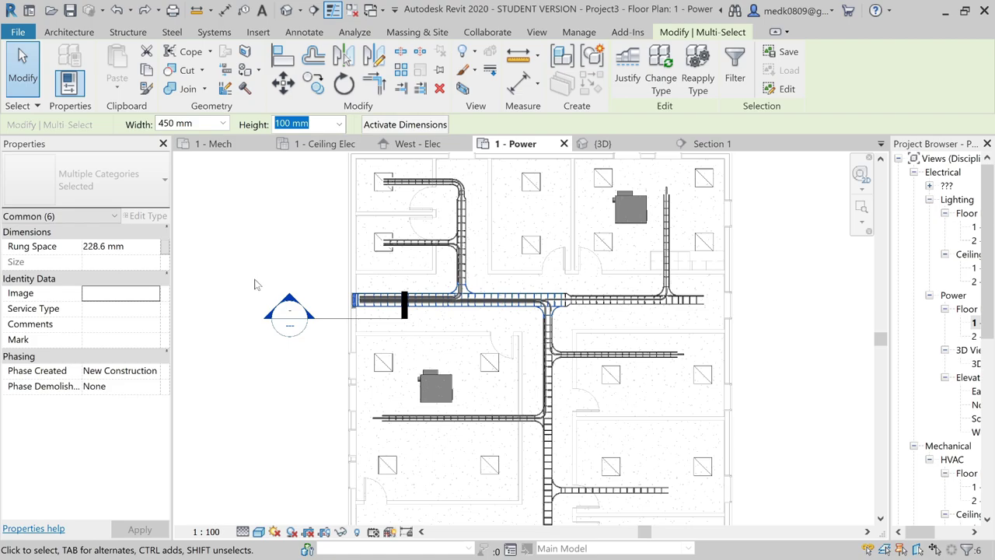
pyautogui.scroll(2, 503, 321)
pyautogui.scroll(4, 221, 280)
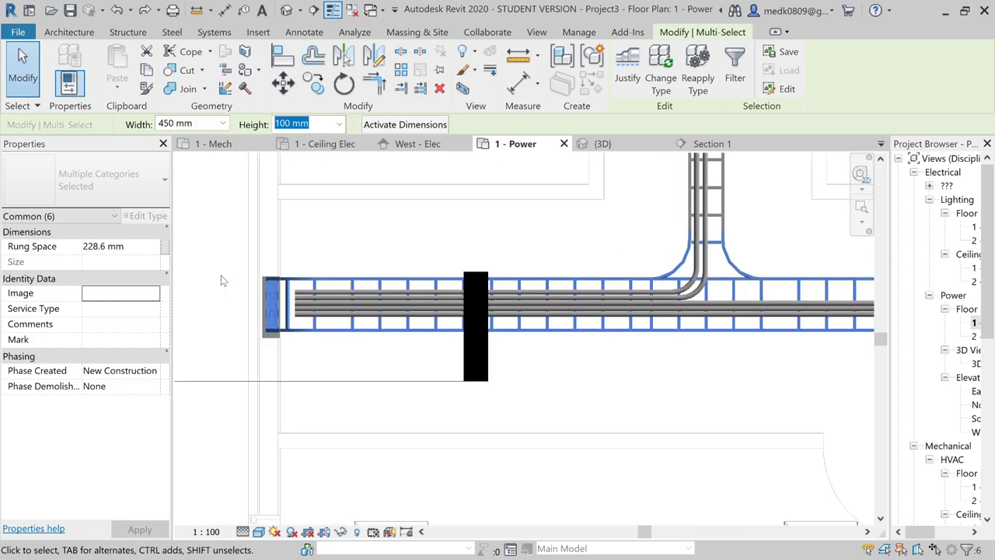
pyautogui.scroll(2, 291, 289)
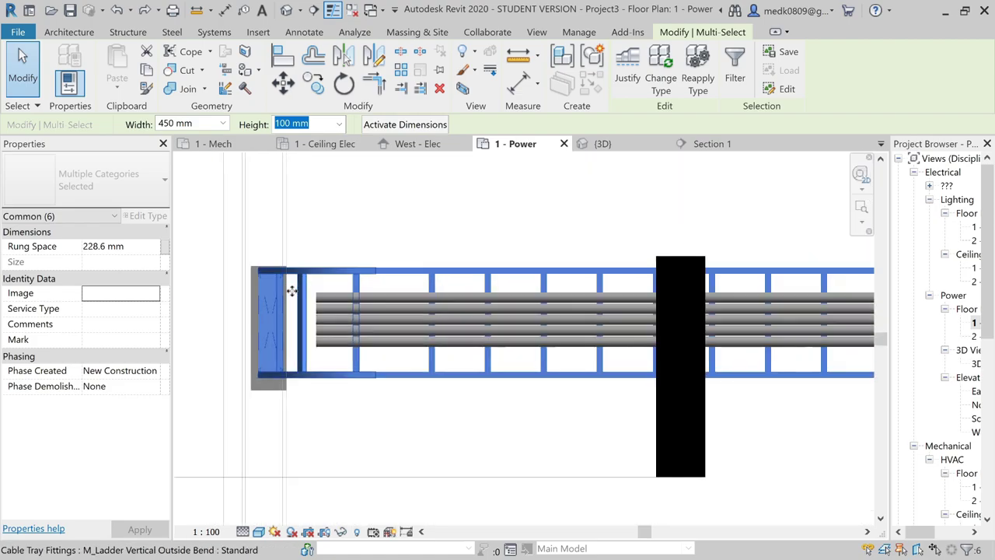
pyautogui.press('Escape')
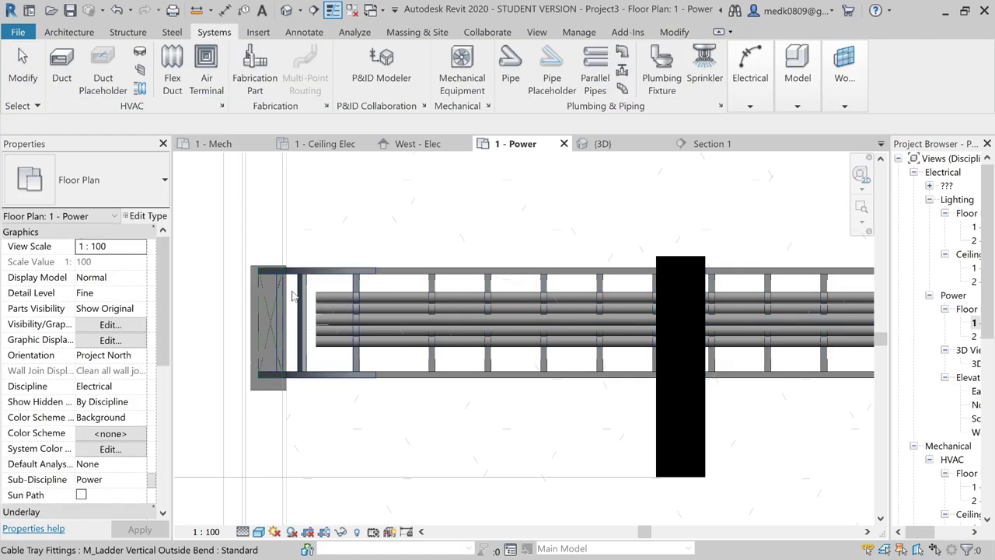
pyautogui.scroll(-3, 292, 292)
pyautogui.scroll(-3, 293, 294)
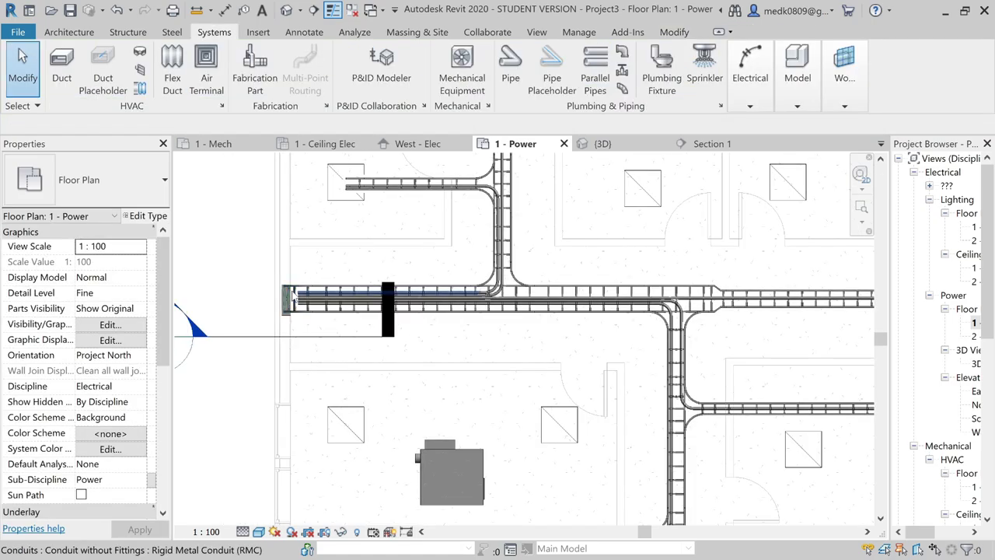
# Move the parallel conduits sideways in the main cable tray near the panelboard so that they are spaced apart across its width
pyautogui.scroll(5, 293, 293)
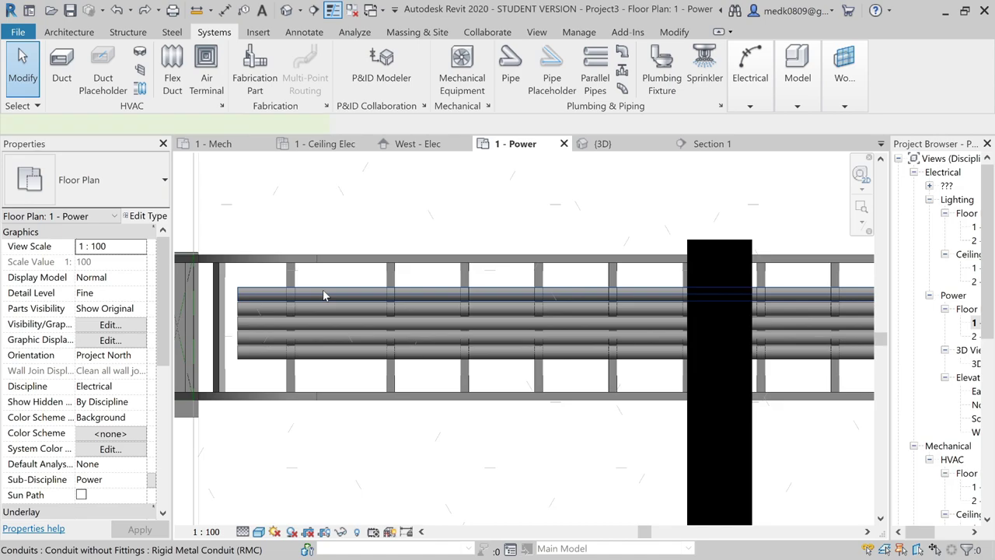
pyautogui.click(322, 291)
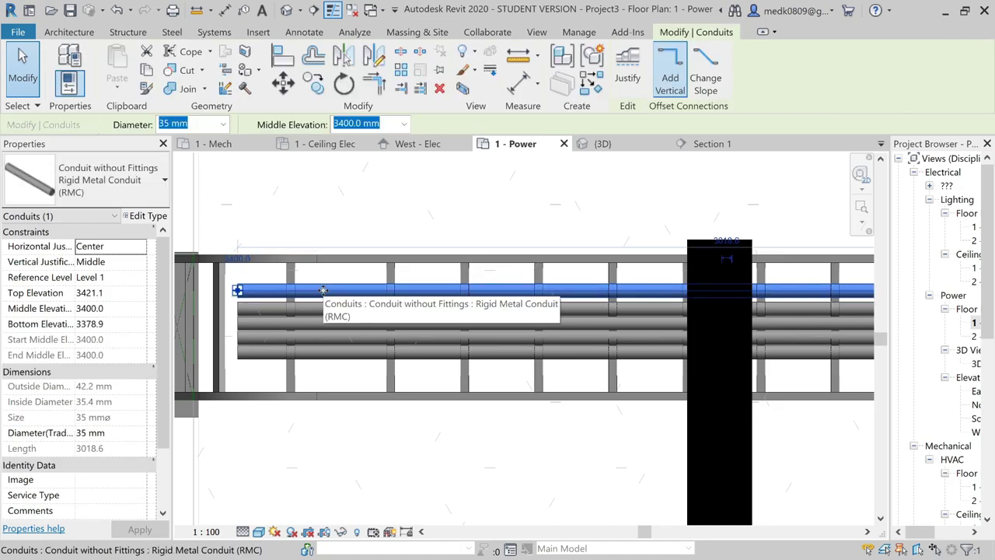
pyautogui.moveTo(325, 295); pyautogui.dragTo(339, 319)
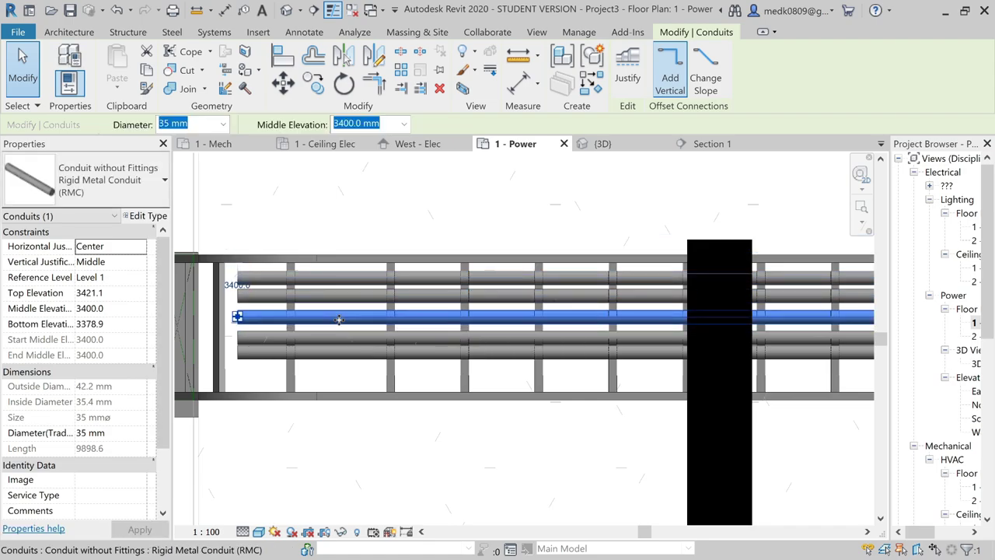
pyautogui.click(342, 342)
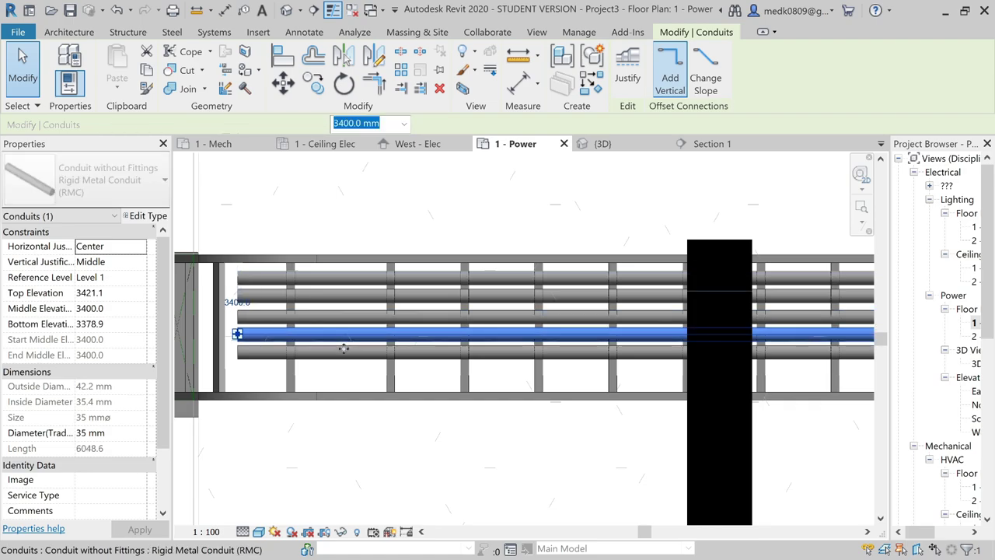
pyautogui.moveTo(344, 342); pyautogui.dragTo(345, 358)
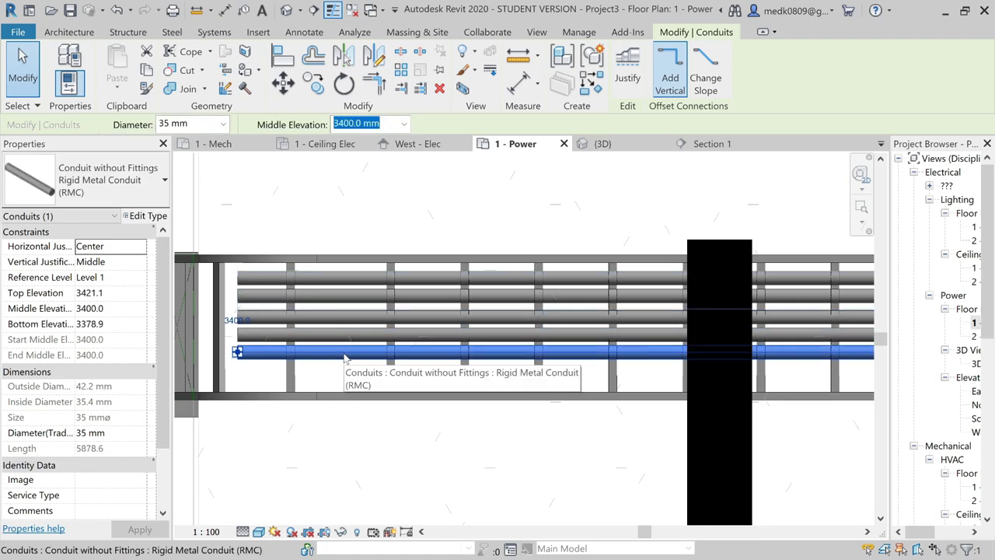
pyautogui.moveTo(342, 353); pyautogui.dragTo(343, 353)
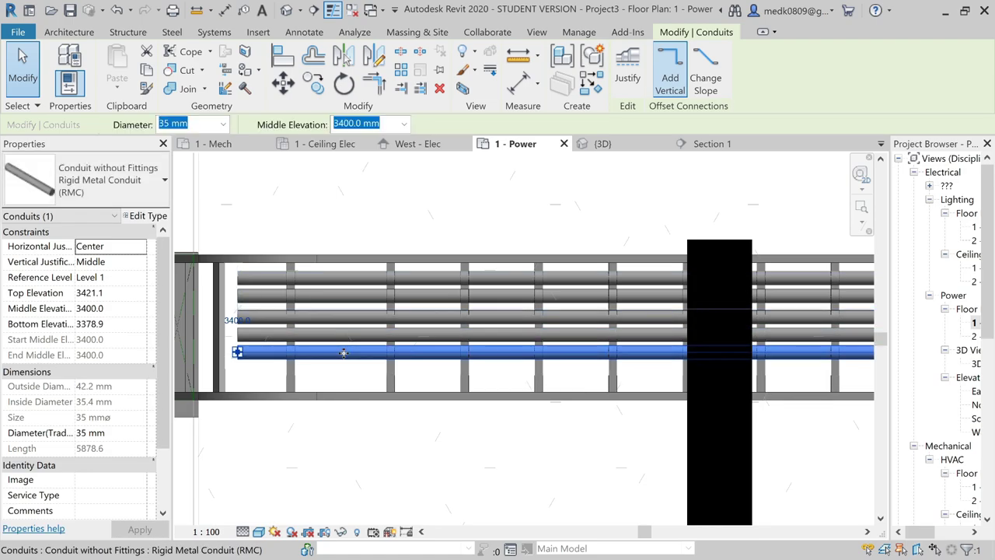
pyautogui.press('Escape')
# Shift the conduit nearest the west rail, just south of the lower tee, inward within its tray
pyautogui.scroll(-5, 371, 274)
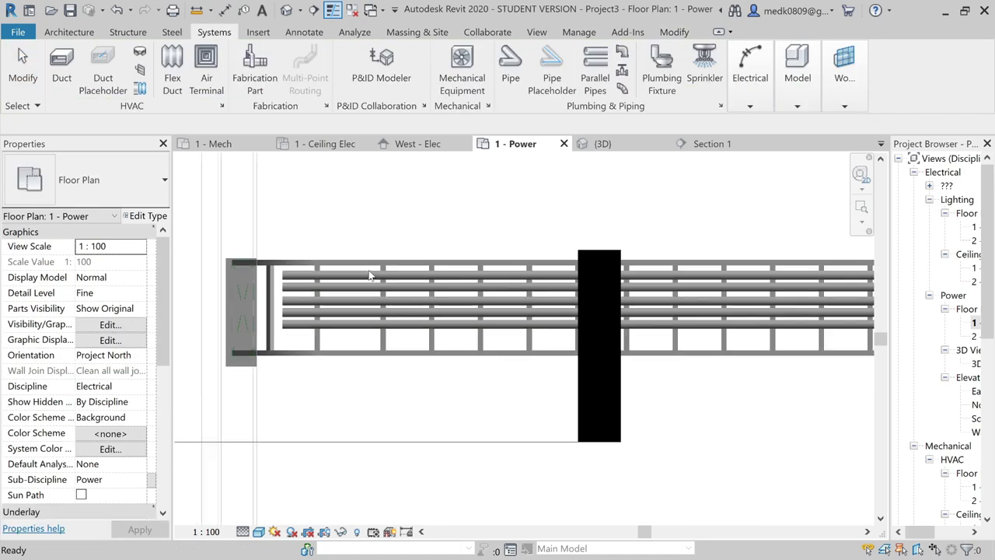
pyautogui.scroll(-4, 371, 274)
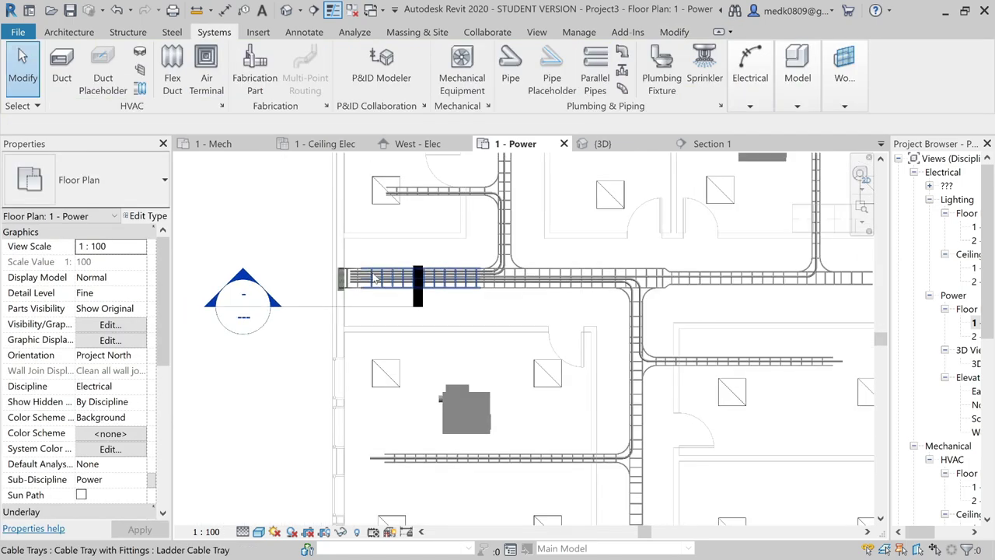
pyautogui.moveTo(661, 227); pyautogui.dragTo(655, 287, button='middle')
pyautogui.scroll(5, 657, 289)
pyautogui.scroll(3, 657, 289)
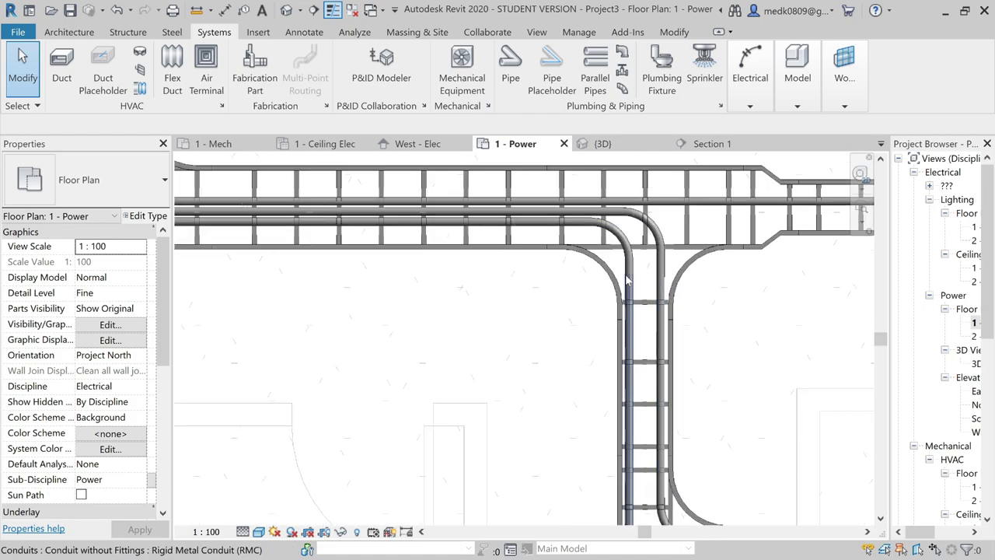
pyautogui.click(629, 292)
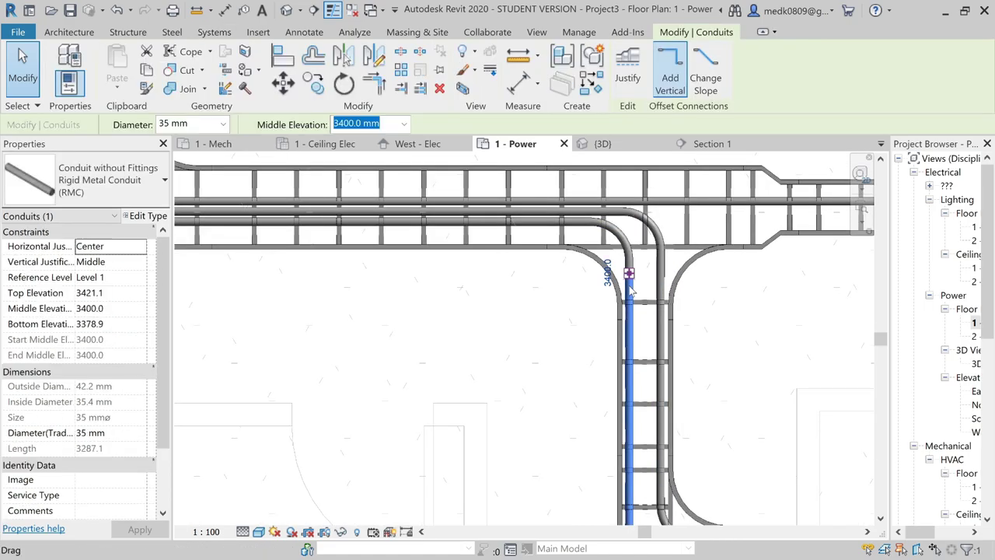
pyautogui.moveTo(631, 291); pyautogui.dragTo(642, 288)
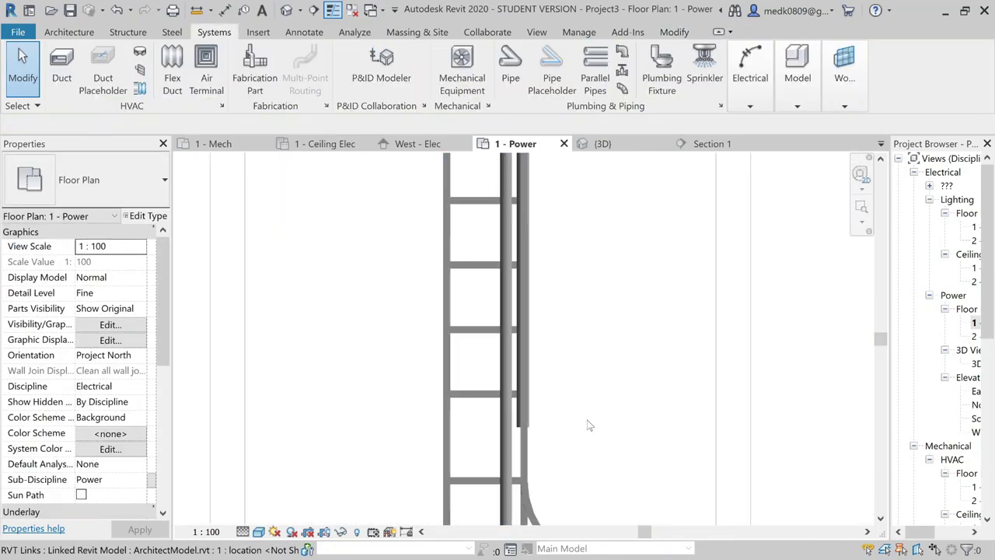
# Inspect the conduit spacing along the main tray, the tees and the branch trays across the first floor plan
pyautogui.scroll(-3, 589, 426)
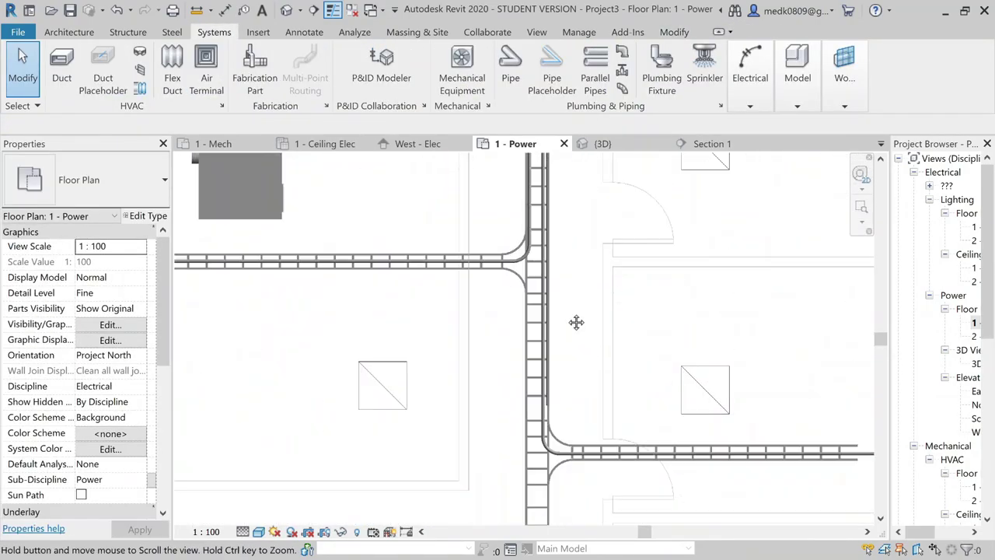
pyautogui.scroll(3, 459, 272)
pyautogui.scroll(-3, 698, 330)
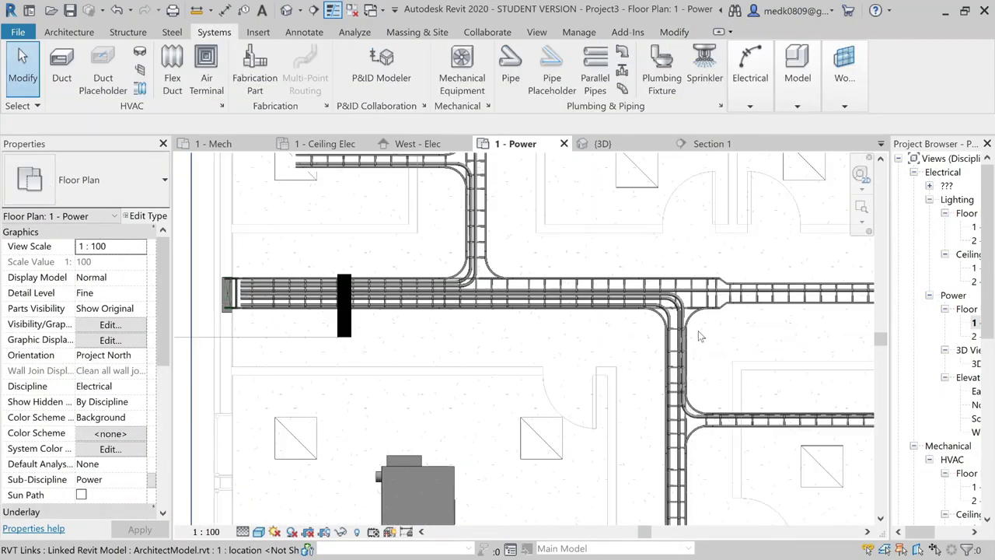
pyautogui.press('c')
pyautogui.press('n')
pyautogui.scroll(5, 698, 331)
pyautogui.scroll(-4, 498, 374)
pyautogui.scroll(4, 496, 380)
pyautogui.press('Escape')
pyautogui.press('Escape')
pyautogui.scroll(-3, 496, 379)
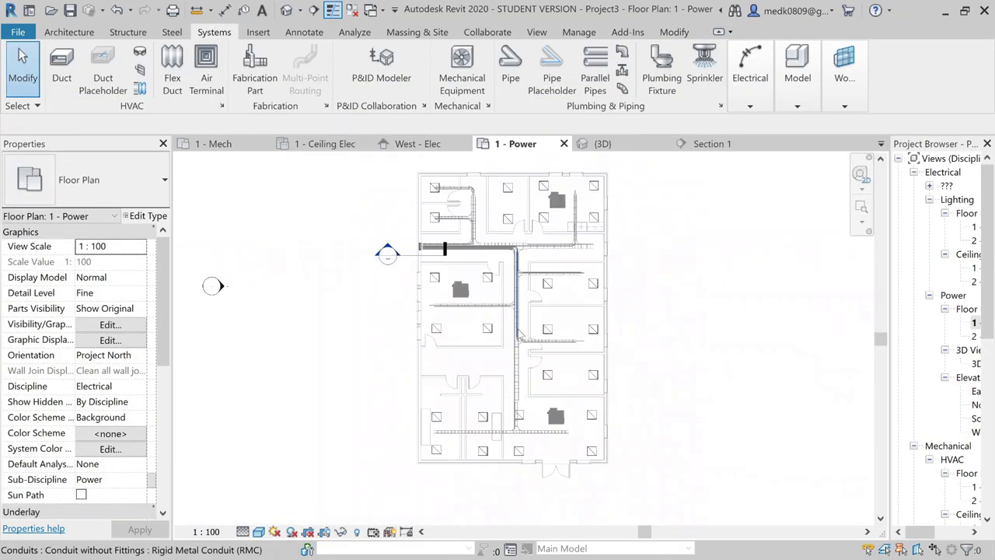
pyautogui.scroll(4, 466, 327)
pyautogui.click(466, 342)
pyautogui.scroll(-2, 606, 428)
pyautogui.scroll(5, 568, 339)
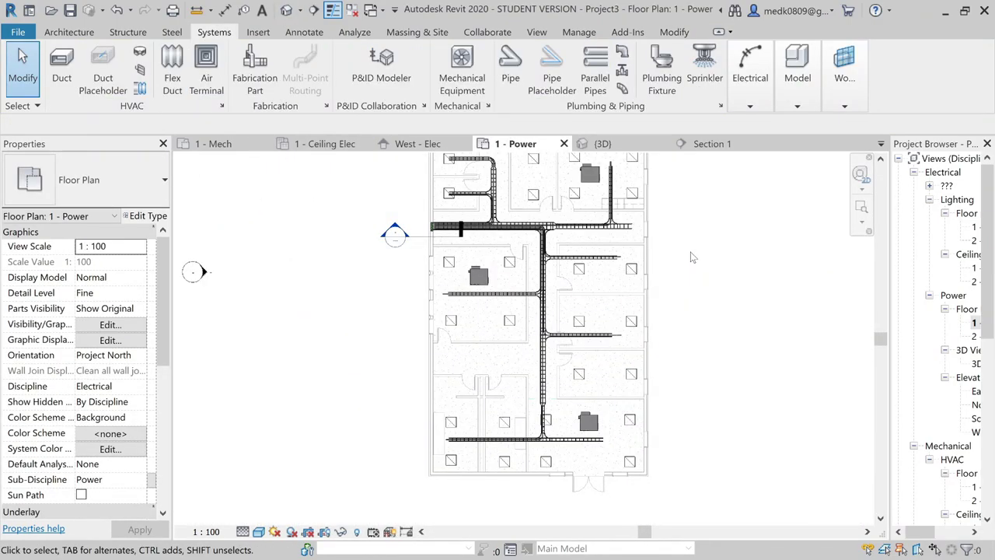
# Draw a 35 mm conduit at 3400 mm elevation, about 2200 mm long, parallel to the northeast branch tray on its east side
pyautogui.scroll(4, 555, 425)
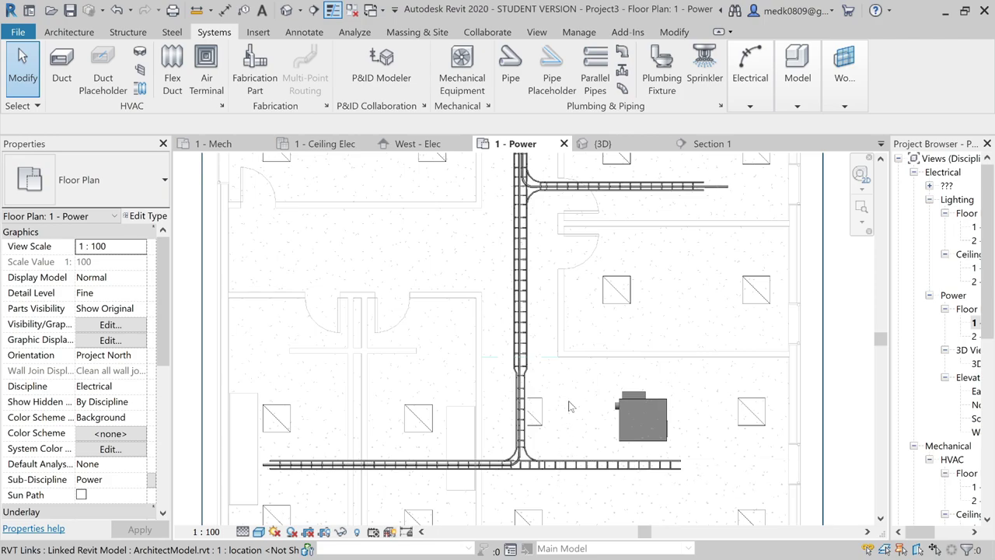
pyautogui.scroll(3, 582, 302)
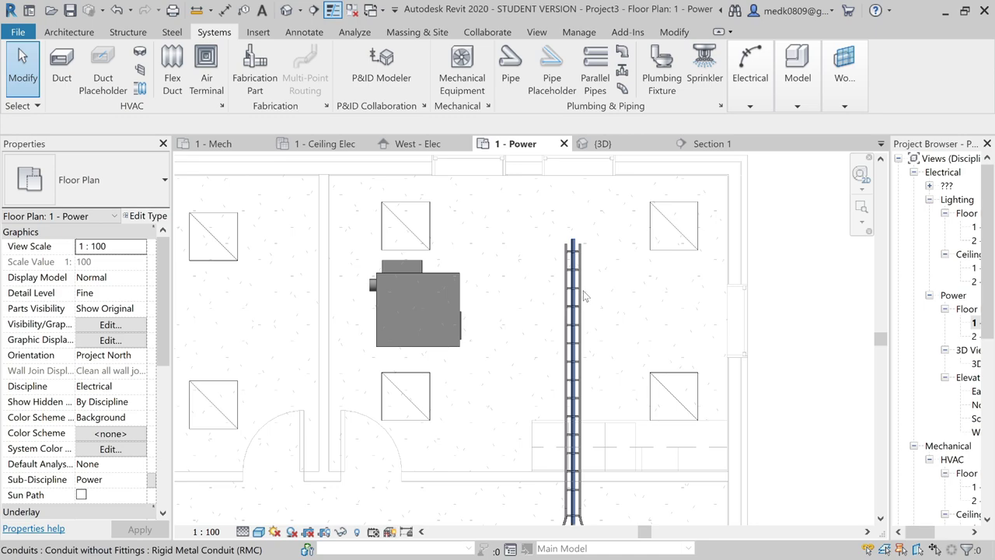
pyautogui.click(751, 78)
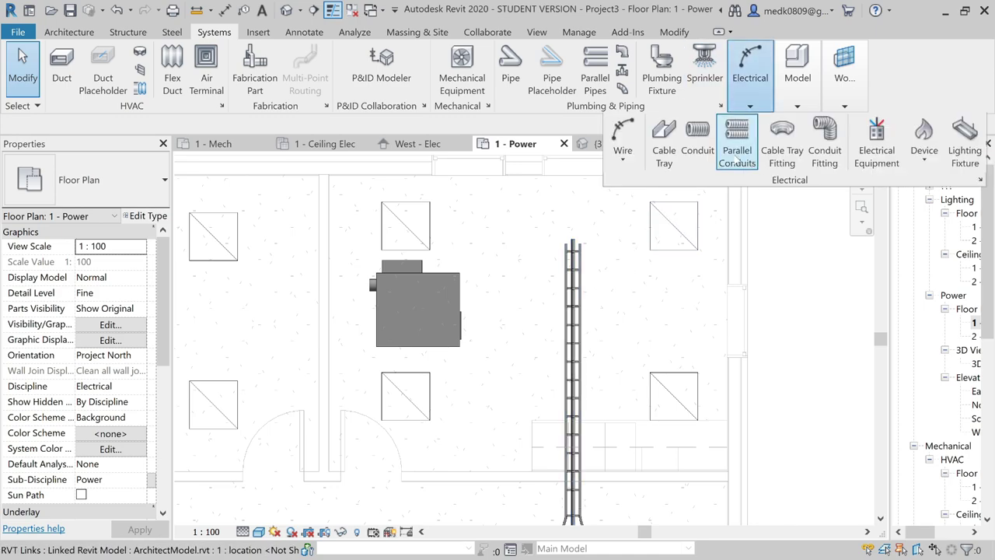
pyautogui.click(697, 144)
pyautogui.click(669, 225)
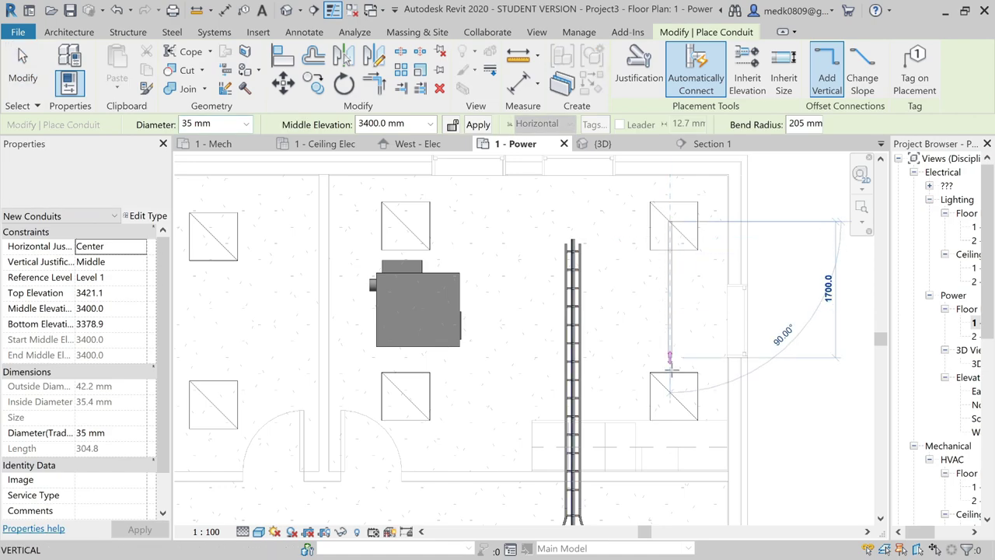
pyautogui.click(670, 396)
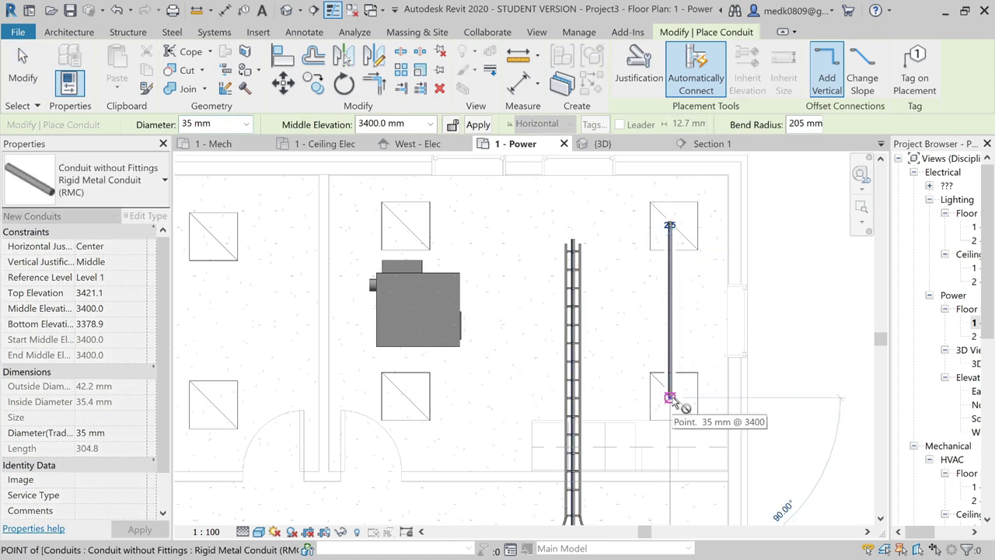
pyautogui.press('Escape')
pyautogui.press('Escape')
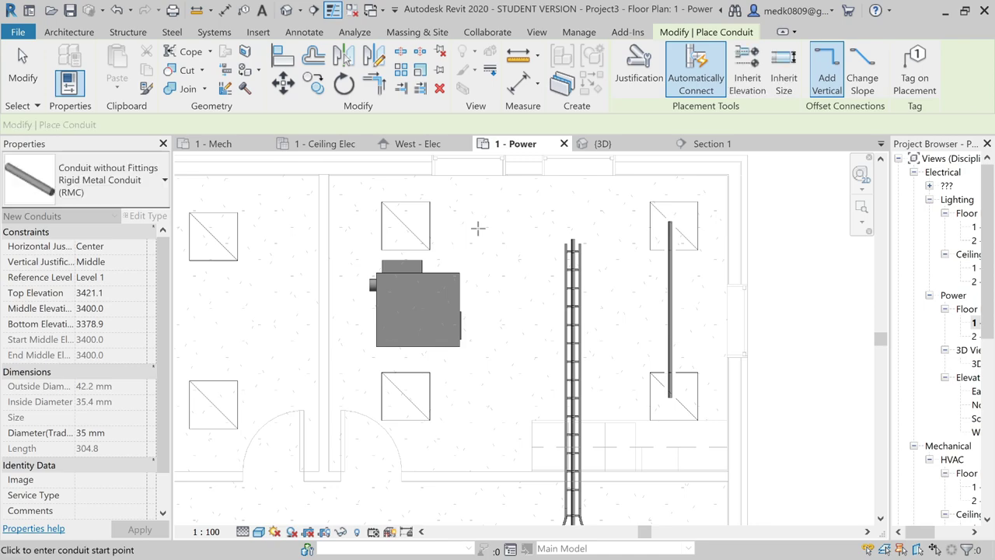
# Draw a matching 2200 mm conduit between the mechanical unit and the northeast branch tray, aligned with the east conduit's ends
pyautogui.click(478, 222)
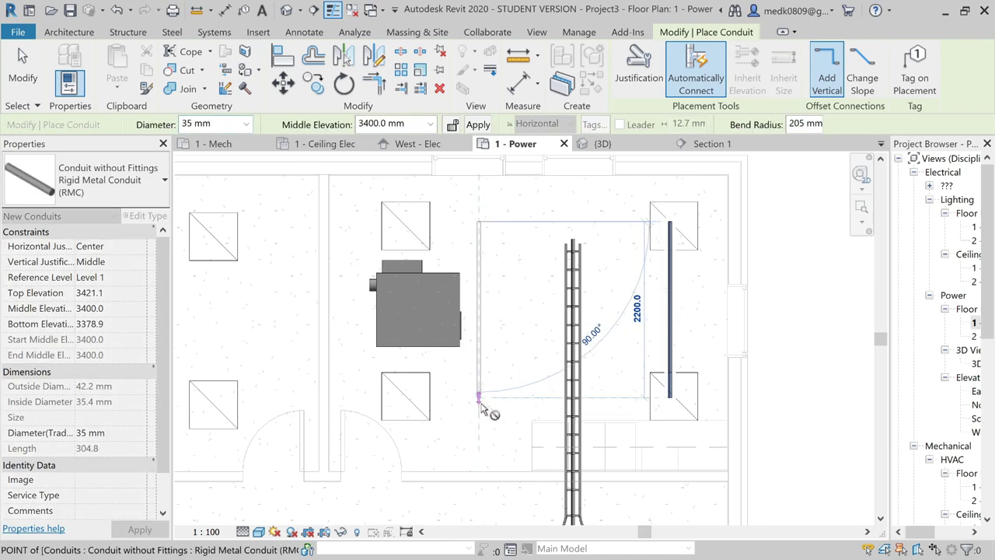
pyautogui.click(480, 405)
pyautogui.press('Escape')
pyautogui.press('Escape')
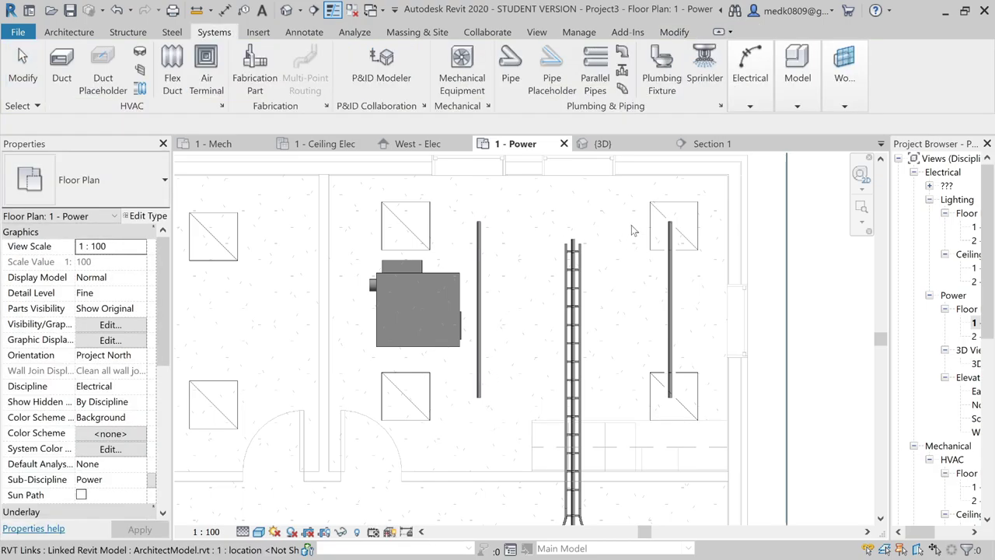
# Continue the northeast tray's conduit from its open end eastward, then south, and connect it to the middle of the east conduit
pyautogui.scroll(3, 538, 249)
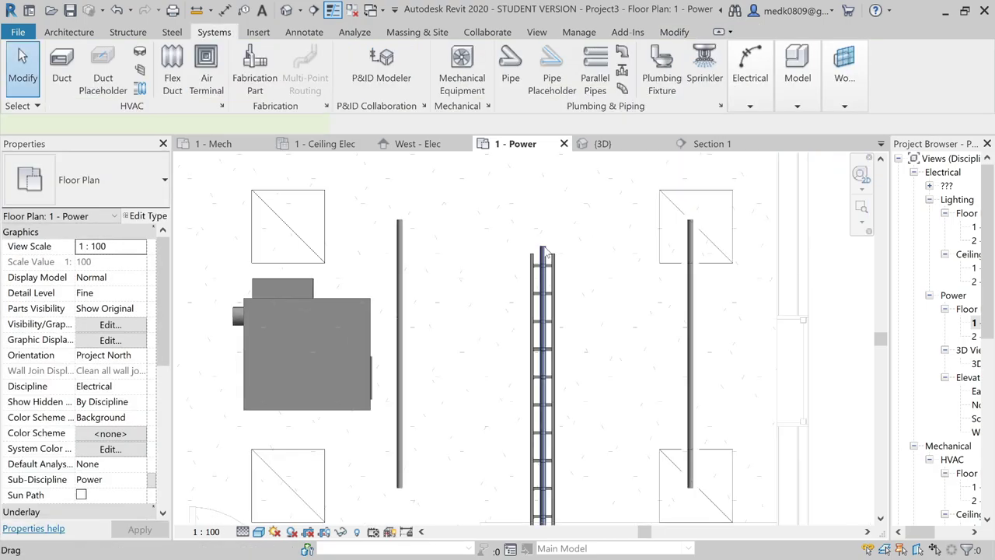
pyautogui.click(544, 251)
pyautogui.rightClick(545, 251)
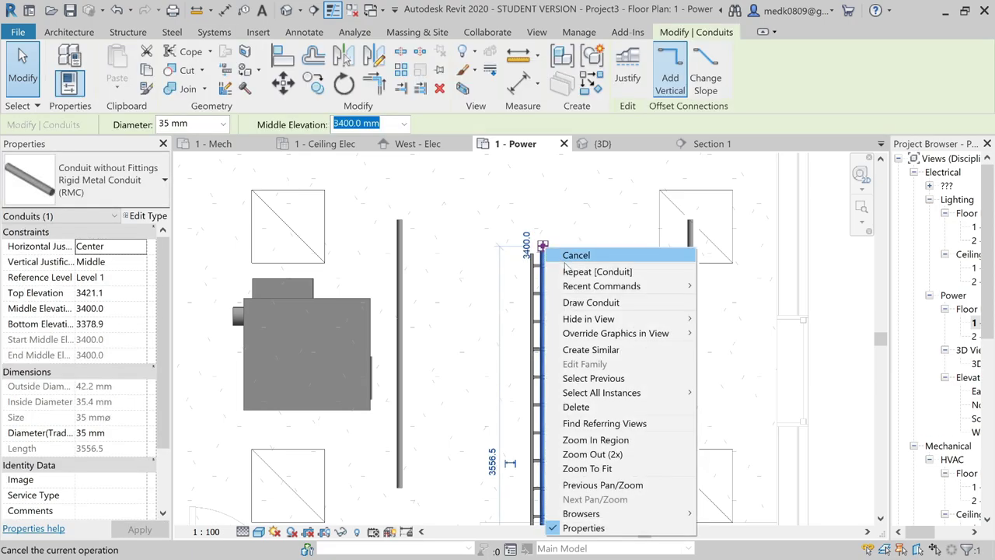
pyautogui.click(589, 302)
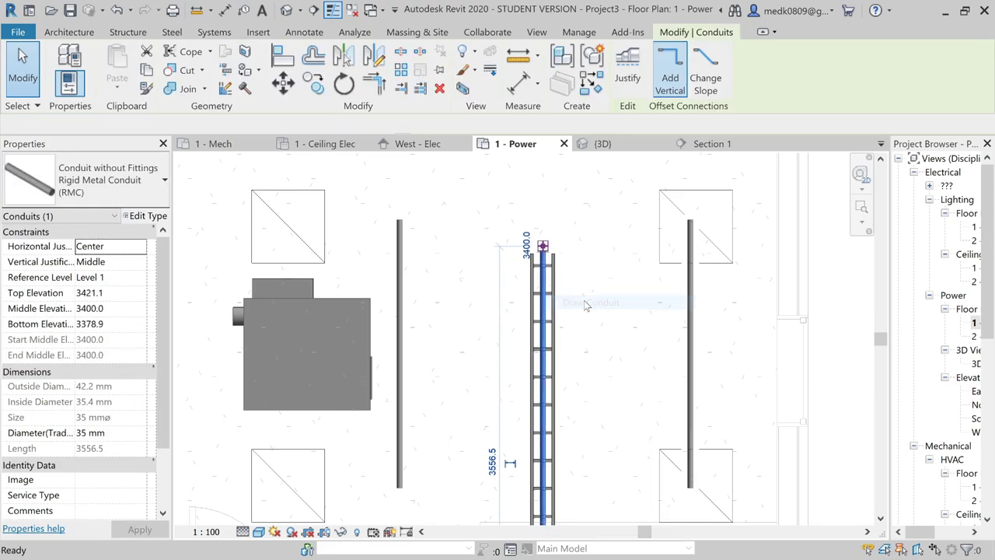
pyautogui.click(614, 245)
pyautogui.click(614, 356)
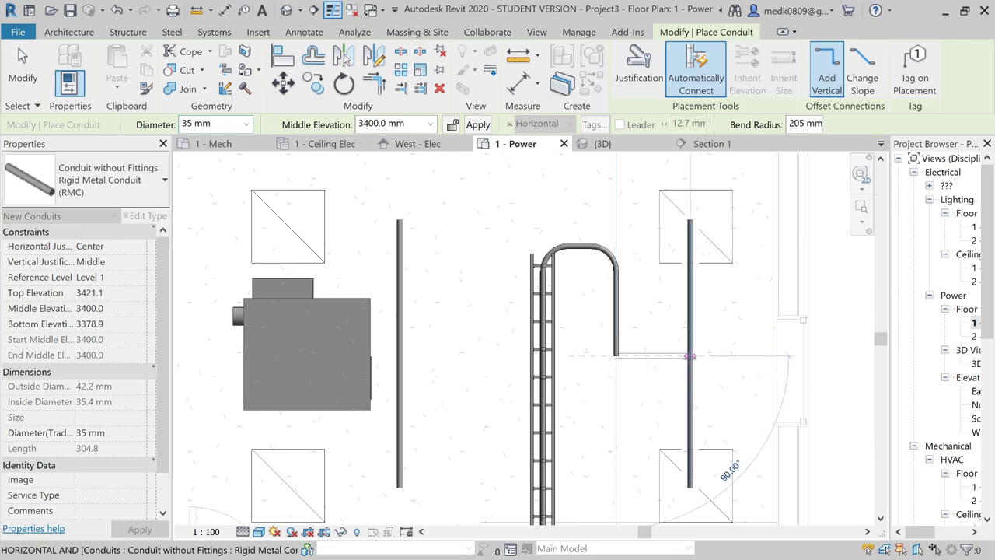
pyautogui.scroll(3, 688, 356)
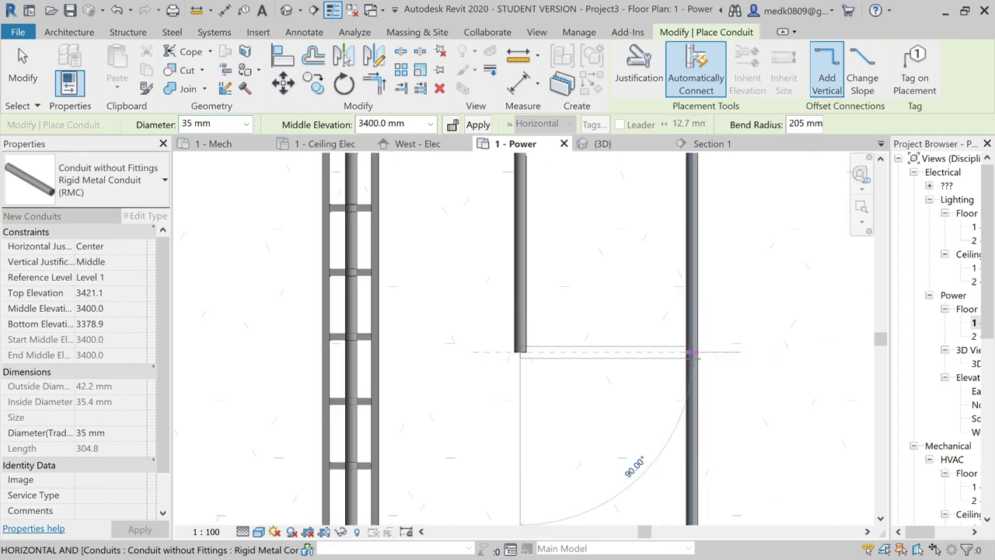
pyautogui.click(692, 354)
pyautogui.press('Escape')
pyautogui.press('Escape')
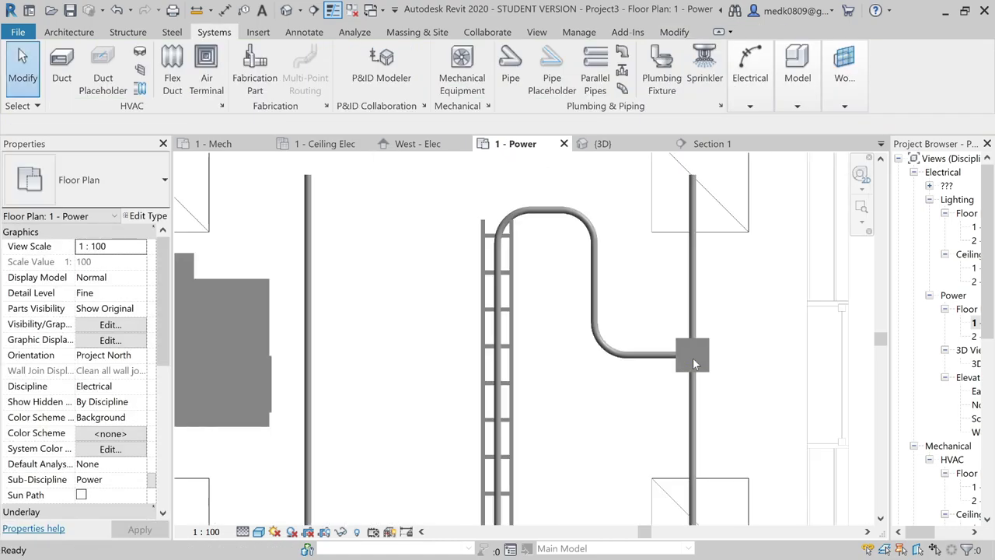
# Extend the east conduit's north end, turn it west above the tray, and connect it to the north end of the west conduit
pyautogui.scroll(-2, 692, 358)
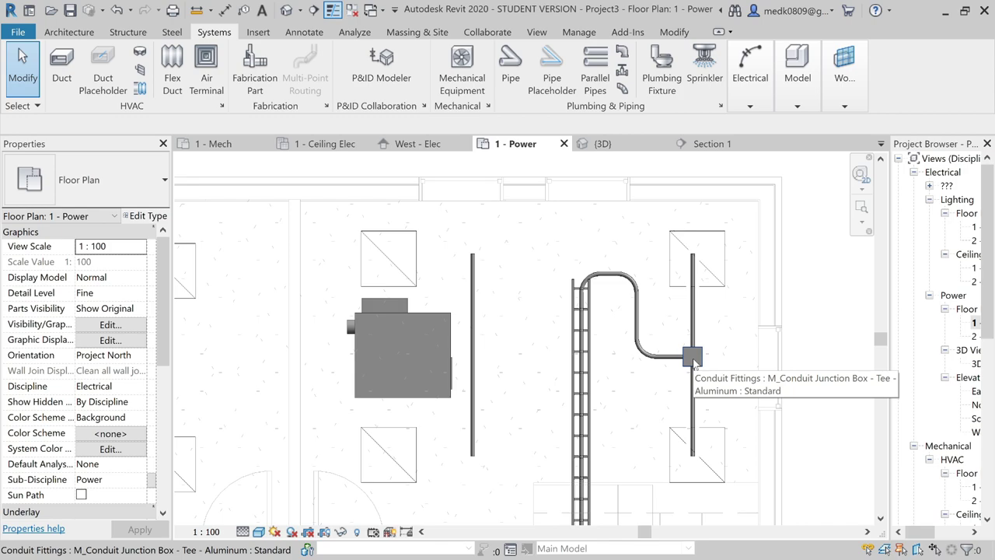
pyautogui.scroll(1, 666, 227)
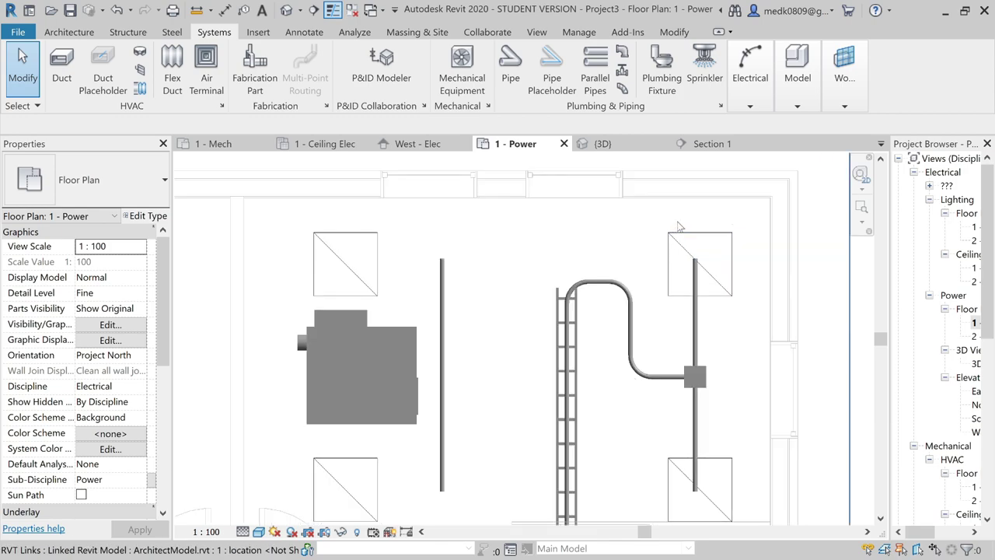
pyautogui.click(696, 266)
pyautogui.rightClick(695, 258)
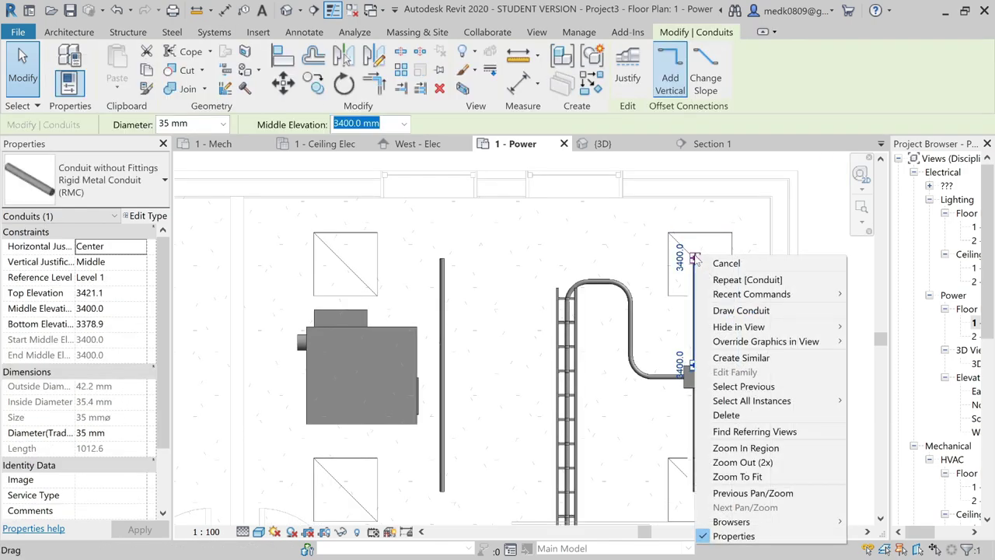
pyautogui.press('Escape')
pyautogui.click(695, 258)
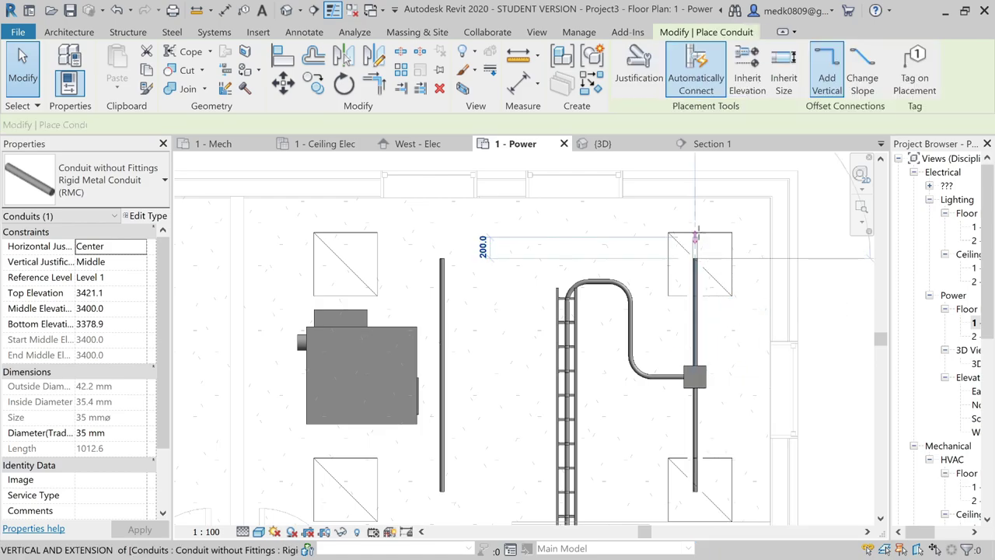
pyautogui.click(441, 227)
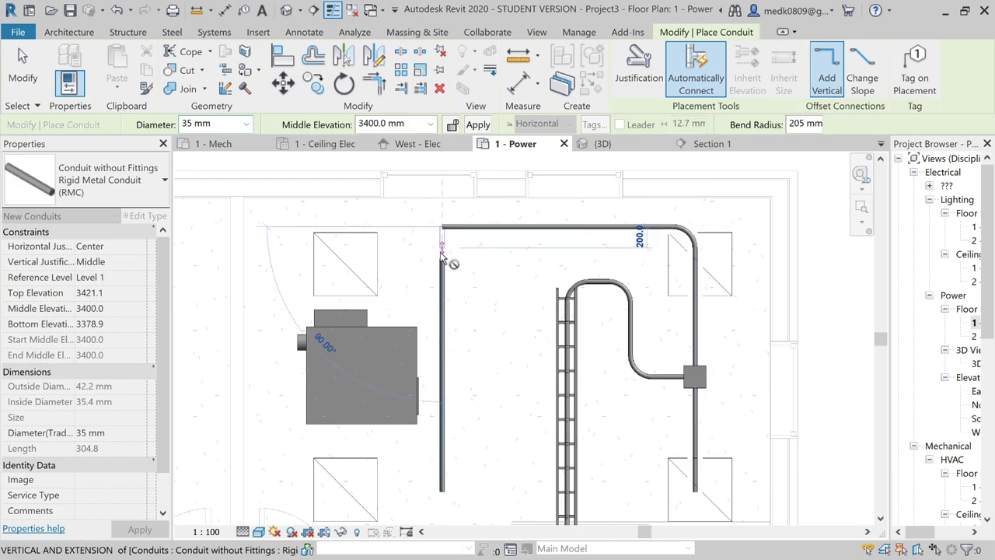
pyautogui.press('Escape')
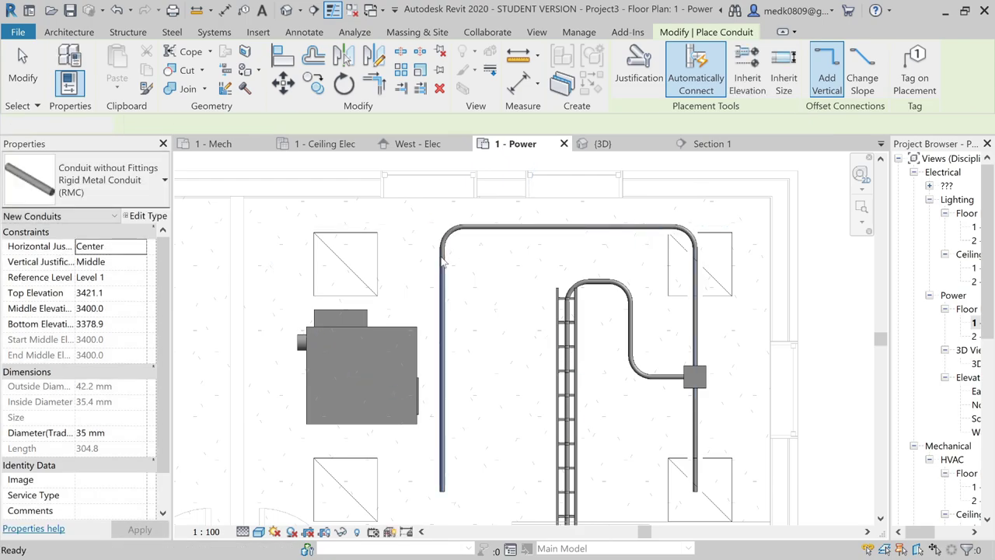
# Continue the west conduit from its open south end westward to the centre of the light fixture south of the VAV unit
pyautogui.press('Escape')
pyautogui.scroll(-2, 441, 263)
pyautogui.scroll(3, 422, 339)
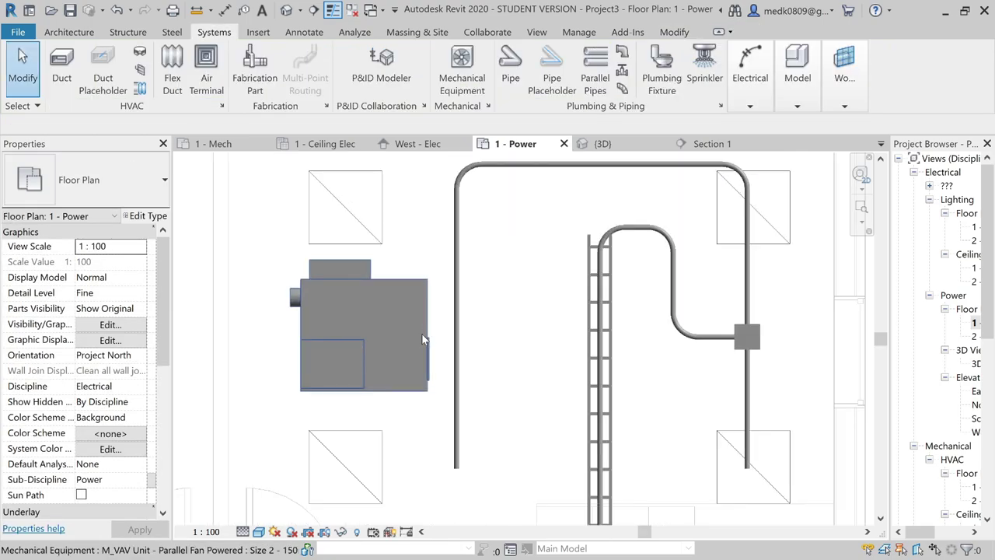
pyautogui.scroll(-3, 435, 350)
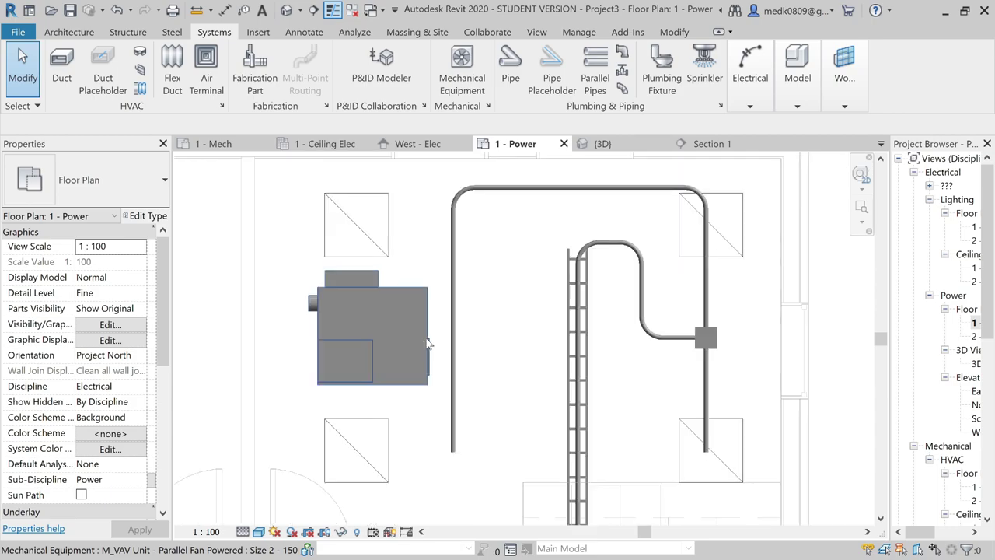
pyautogui.moveTo(506, 412); pyautogui.dragTo(587, 378, button='middle')
pyautogui.scroll(3, 532, 377)
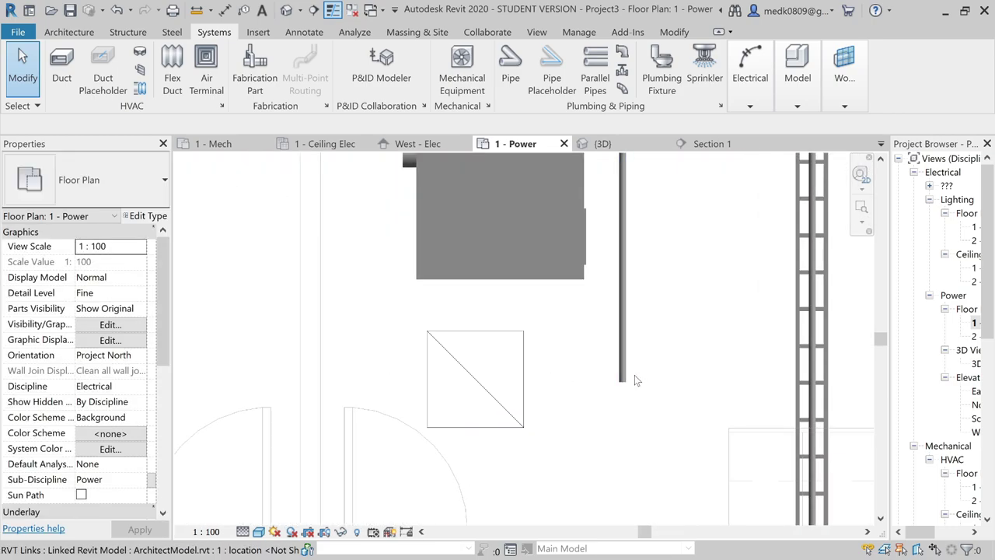
pyautogui.click(623, 379)
pyautogui.rightClick(622, 380)
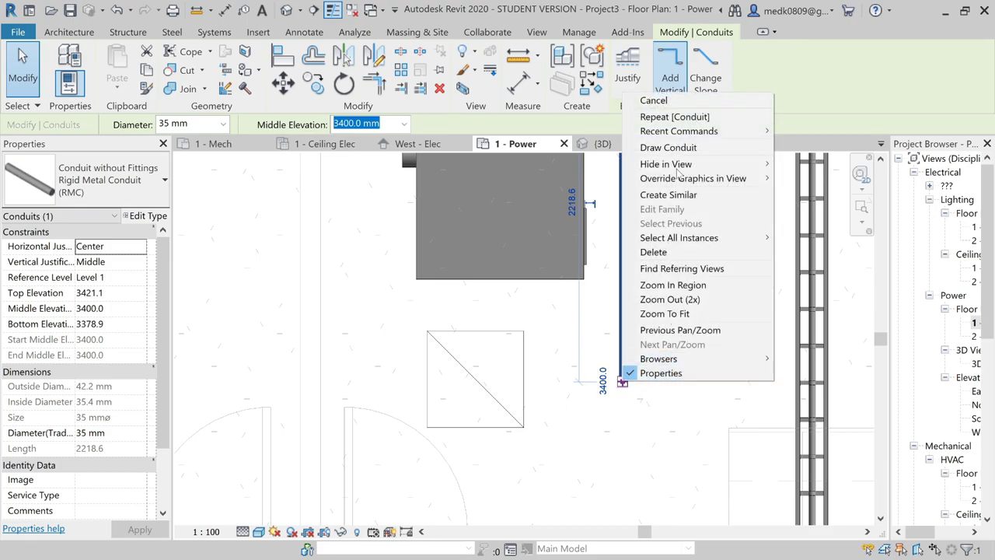
pyautogui.click(668, 147)
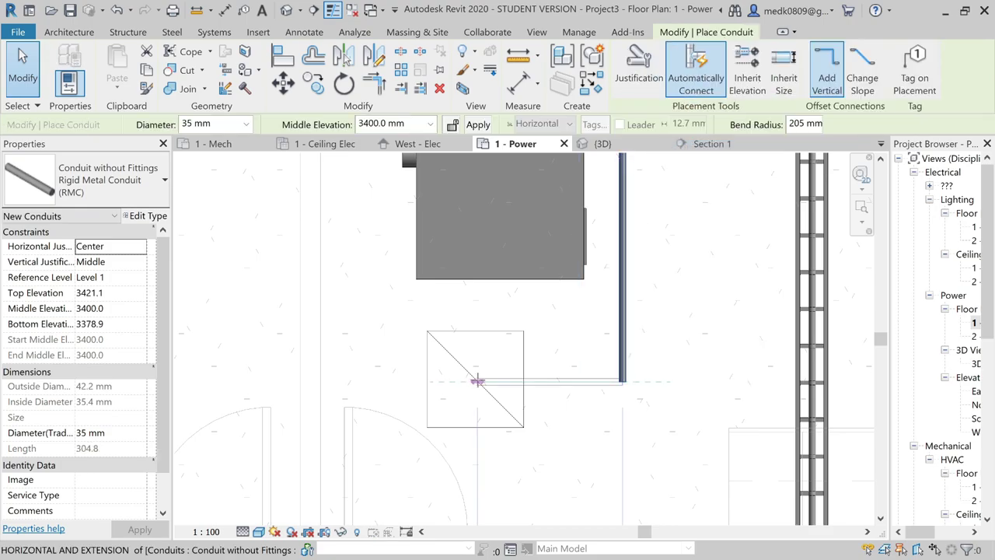
pyautogui.click(478, 383)
pyautogui.scroll(-3, 584, 412)
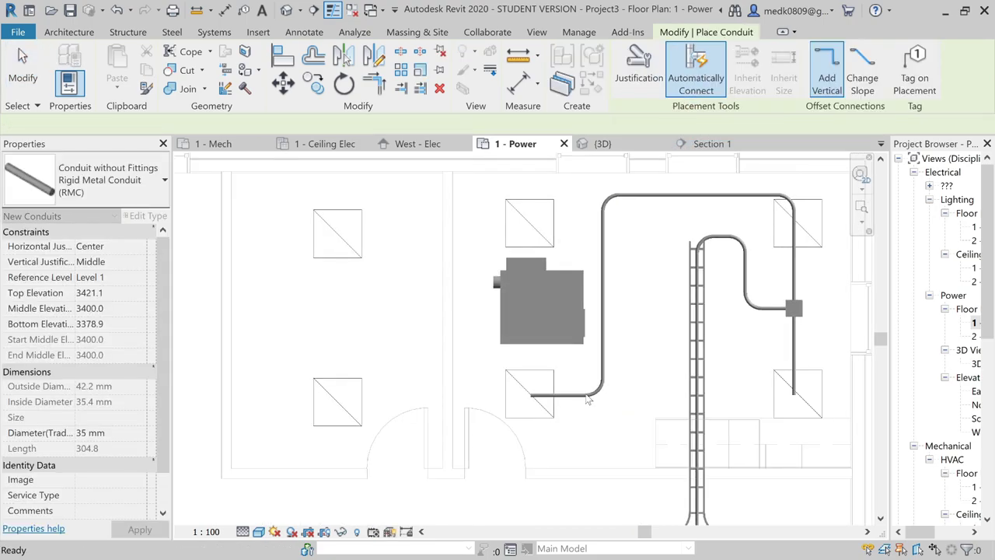
pyautogui.press('Escape')
pyautogui.press('Escape')
pyautogui.scroll(1, 535, 299)
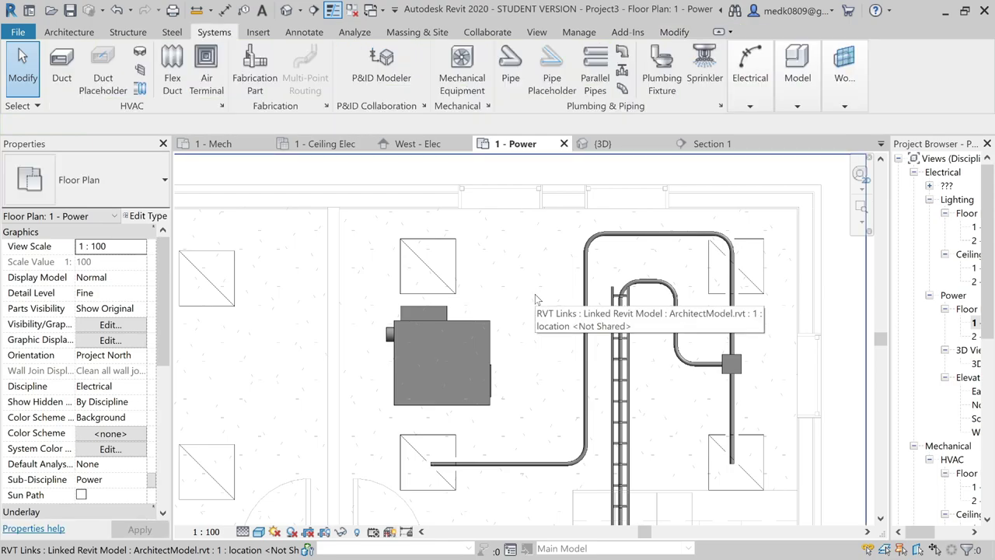
# Rotate the northeast room's VAV unit 90° clockwise so its electrical connector faces the west conduit
pyautogui.click(478, 329)
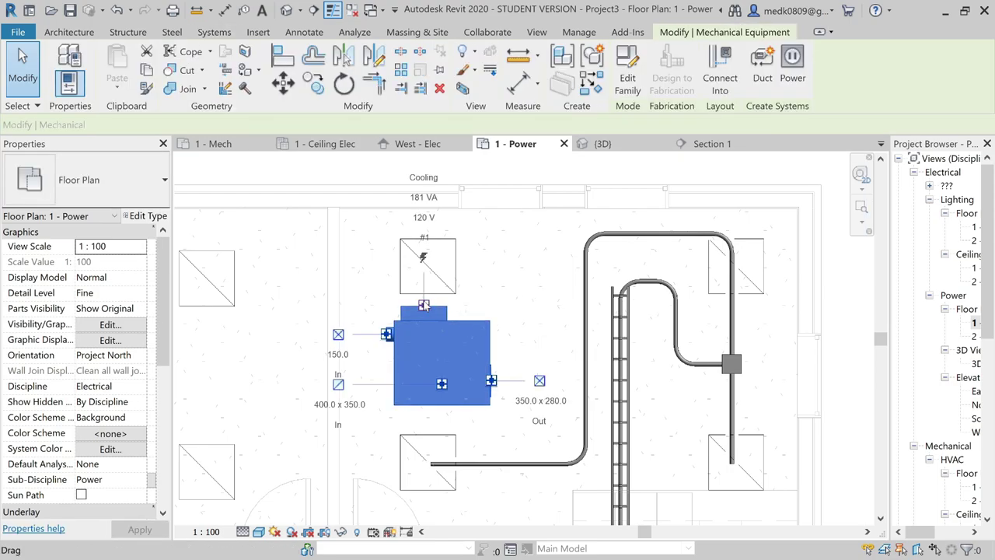
pyautogui.scroll(2, 423, 305)
pyautogui.scroll(-2, 424, 310)
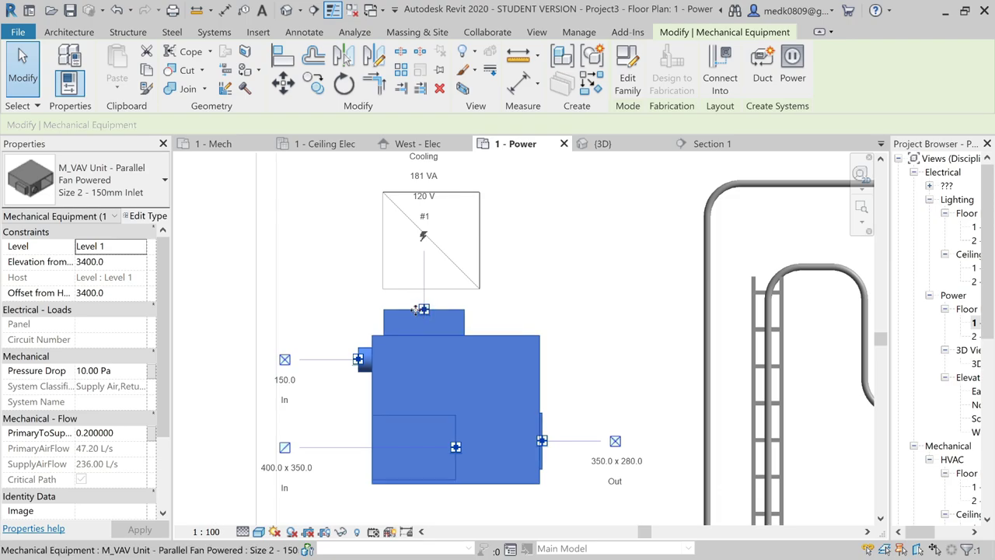
pyautogui.click(342, 85)
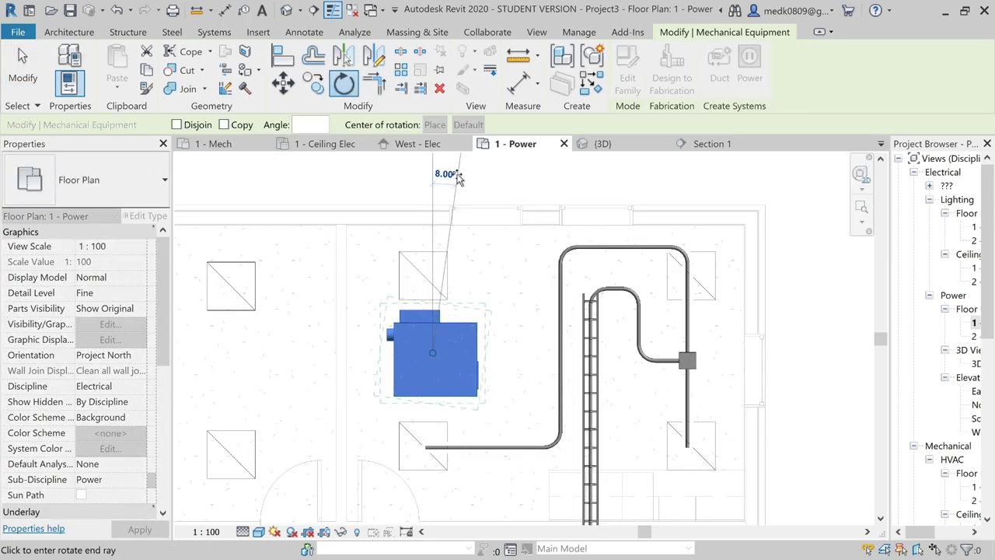
pyautogui.press('Return')
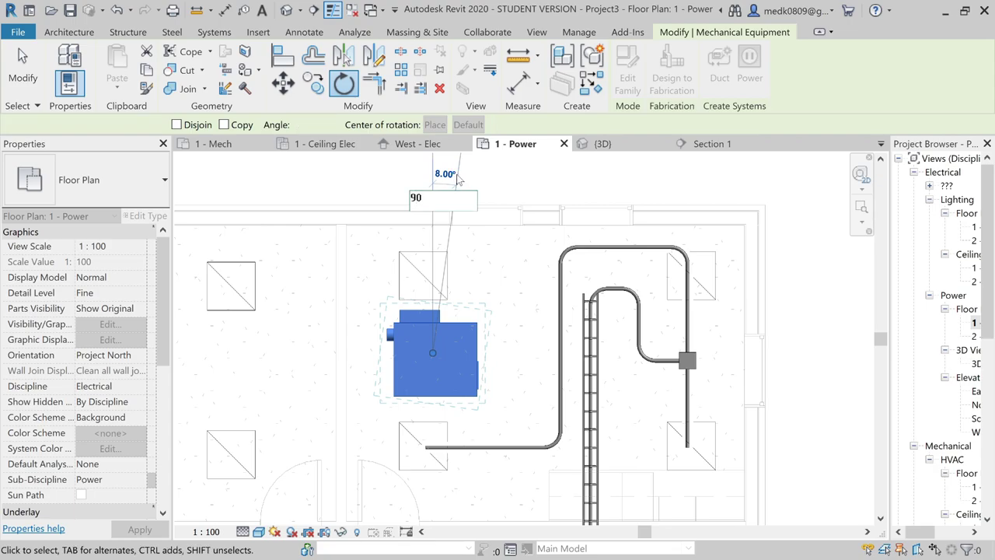
pyautogui.press('Escape')
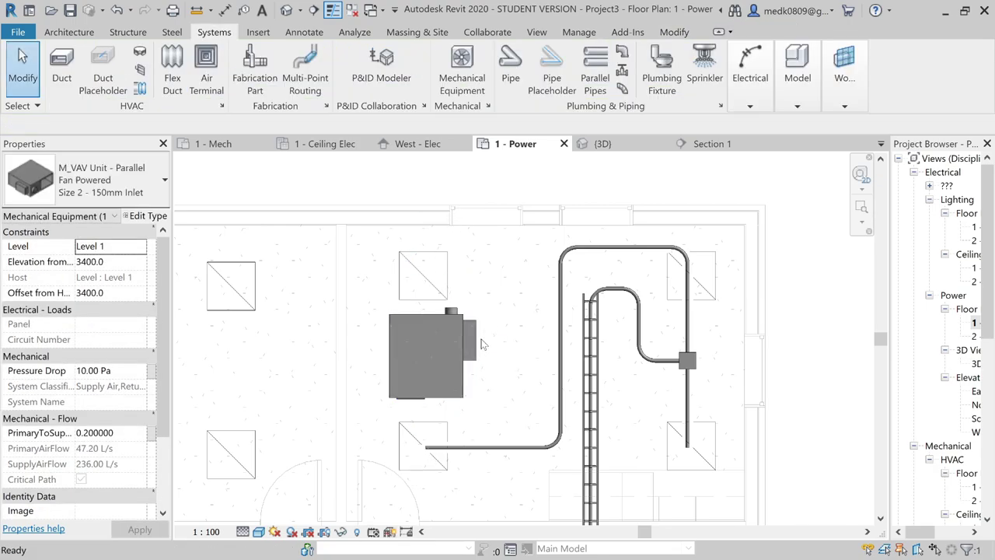
pyautogui.click(478, 348)
pyautogui.scroll(2, 482, 349)
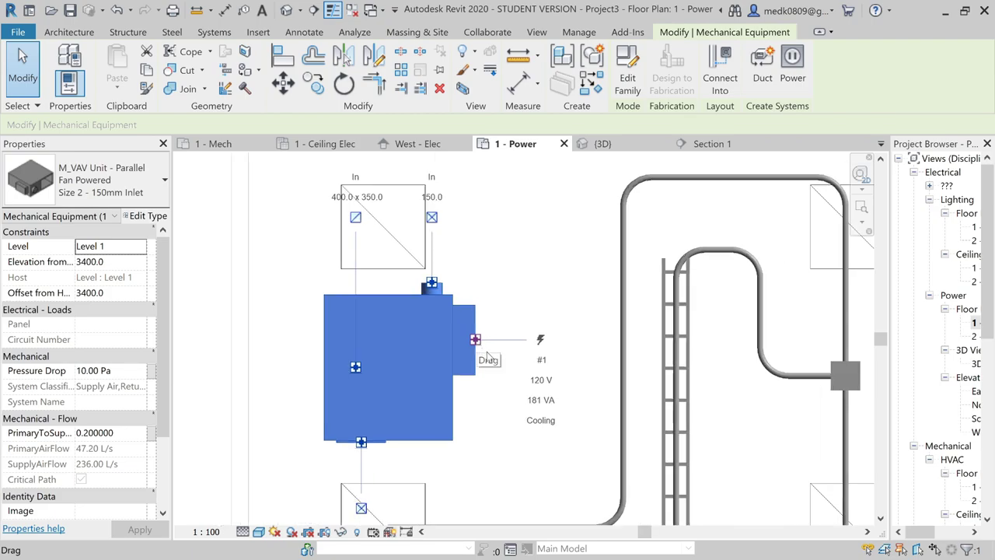
pyautogui.press('Escape')
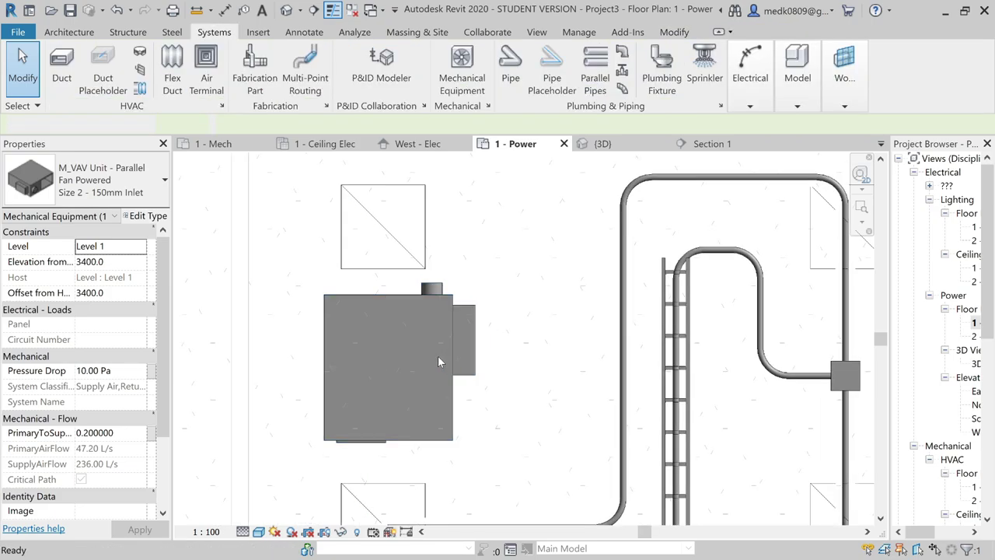
pyautogui.scroll(-2, 427, 368)
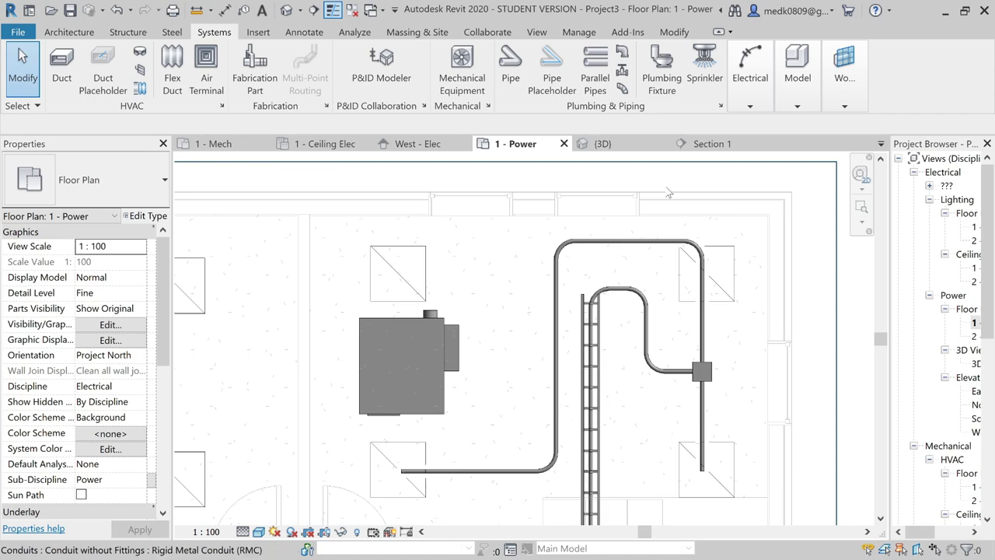
# Draw a 35 mm conduit at 3400 mm elevation from the middle of the west conduit westward, ending just short of the VAV unit's electrical box
pyautogui.click(750, 86)
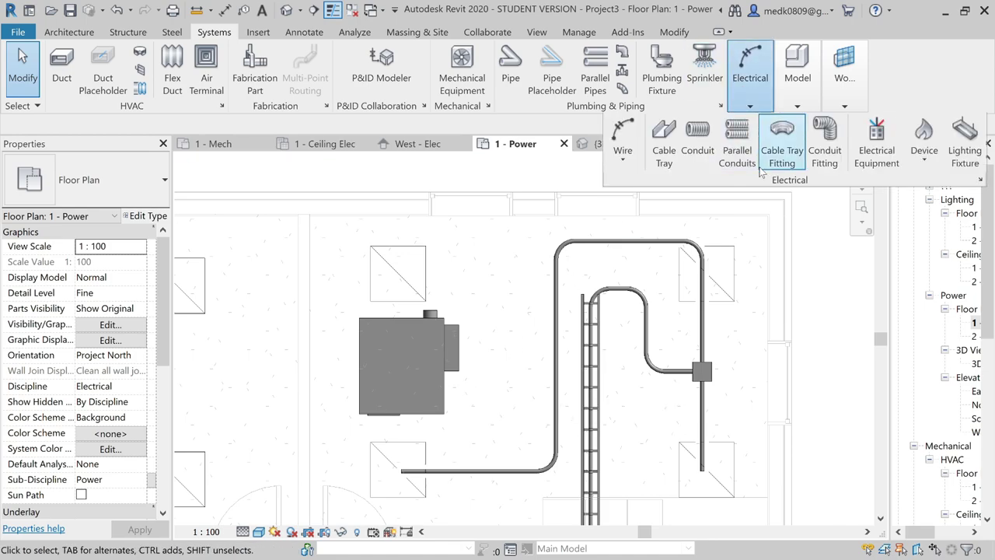
pyautogui.click(697, 144)
pyautogui.scroll(3, 553, 356)
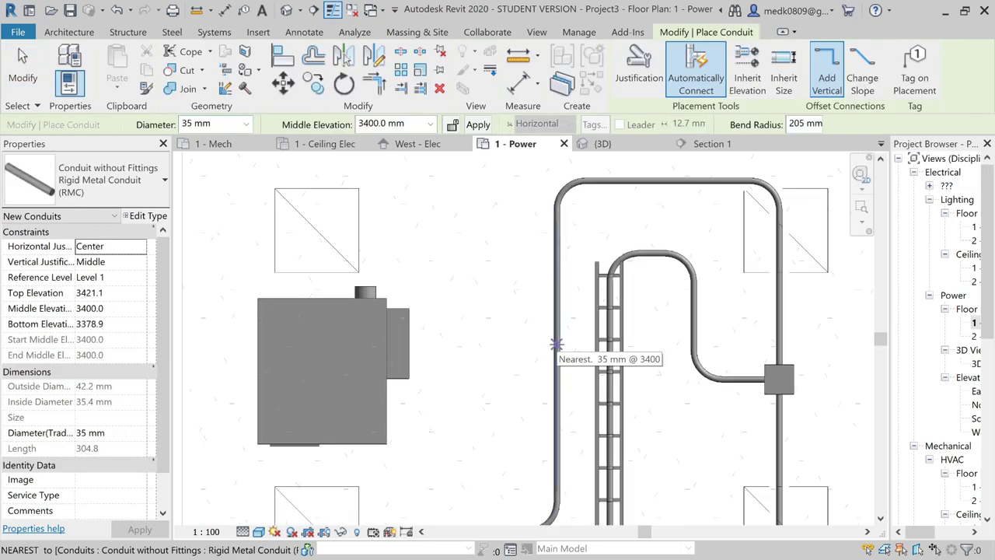
pyautogui.click(556, 344)
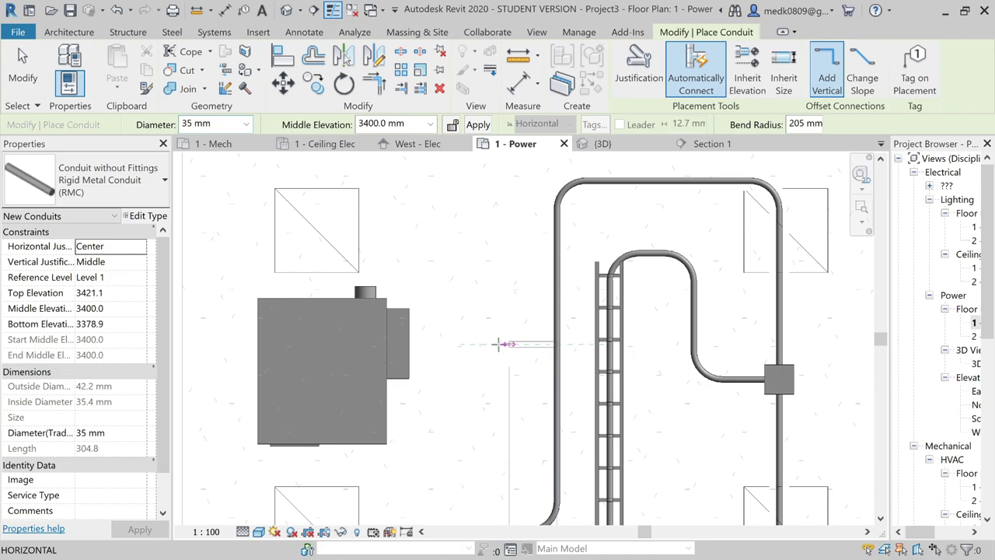
pyautogui.click(422, 344)
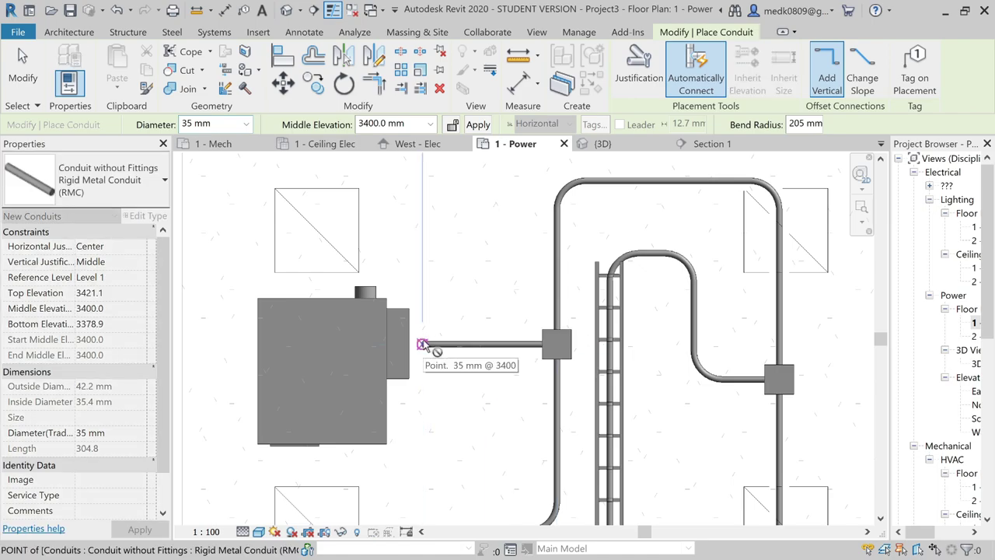
pyautogui.press('Escape')
pyautogui.press('Escape')
# Stretch the open end of the VAV unit's branch conduit westward until it meets the unit's electrical box
pyautogui.scroll(3, 424, 349)
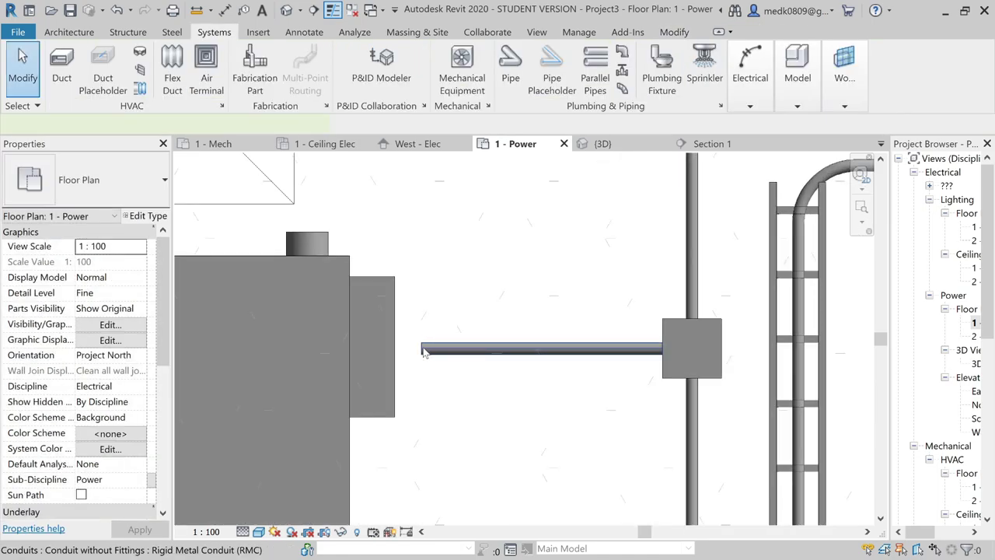
pyautogui.click(424, 349)
pyautogui.moveTo(423, 350); pyautogui.dragTo(399, 351)
pyautogui.press('Escape')
pyautogui.scroll(-5, 564, 366)
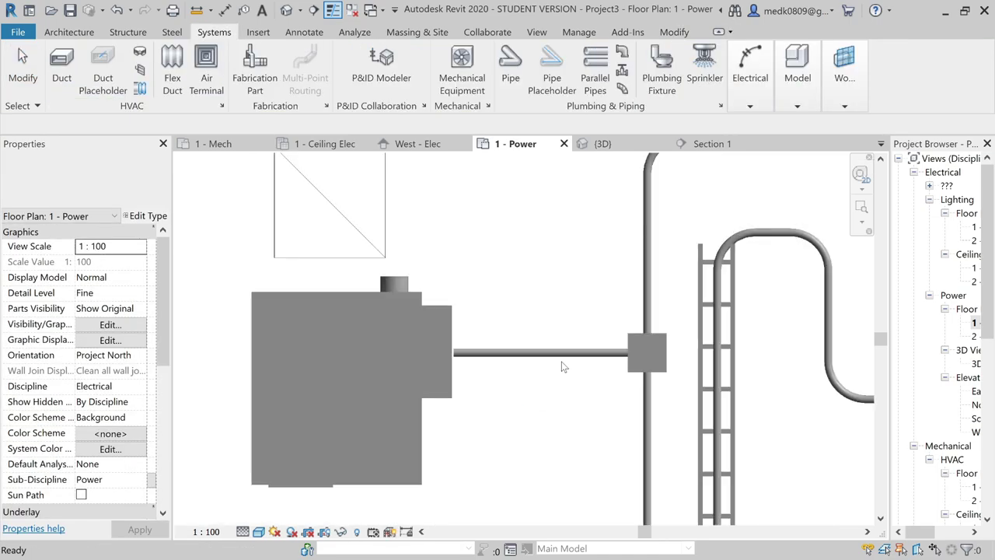
pyautogui.scroll(-3, 564, 365)
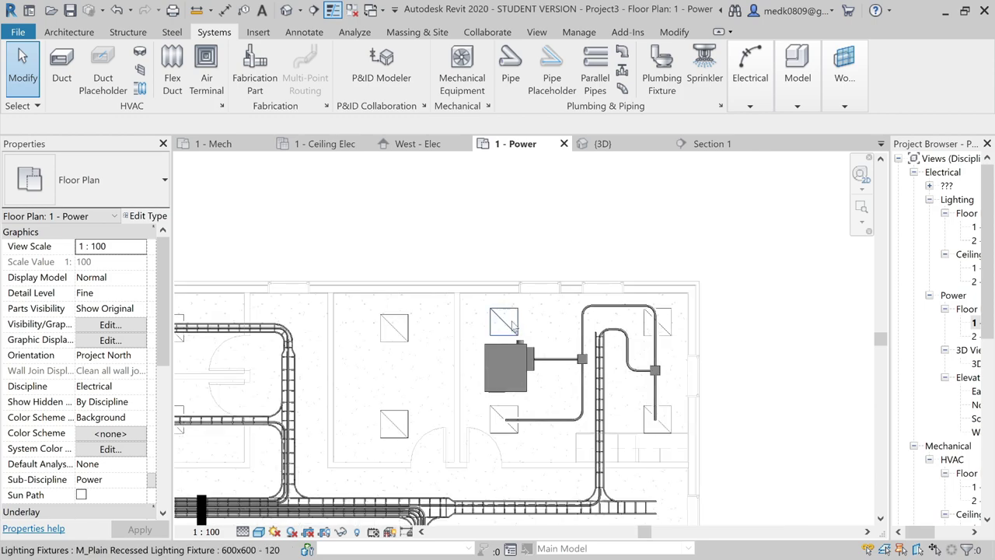
# Branch a 35 mm conduit off the middle of the VAV unit's conduit, running north and then west to the centre of the northwest light fixture
pyautogui.scroll(3, 511, 325)
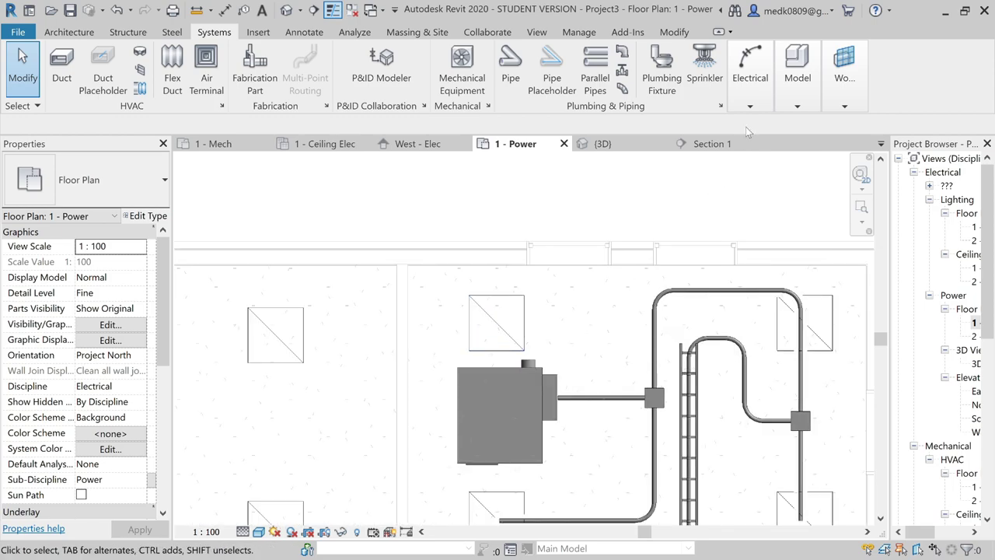
pyautogui.click(748, 82)
pyautogui.click(696, 152)
pyautogui.scroll(3, 583, 398)
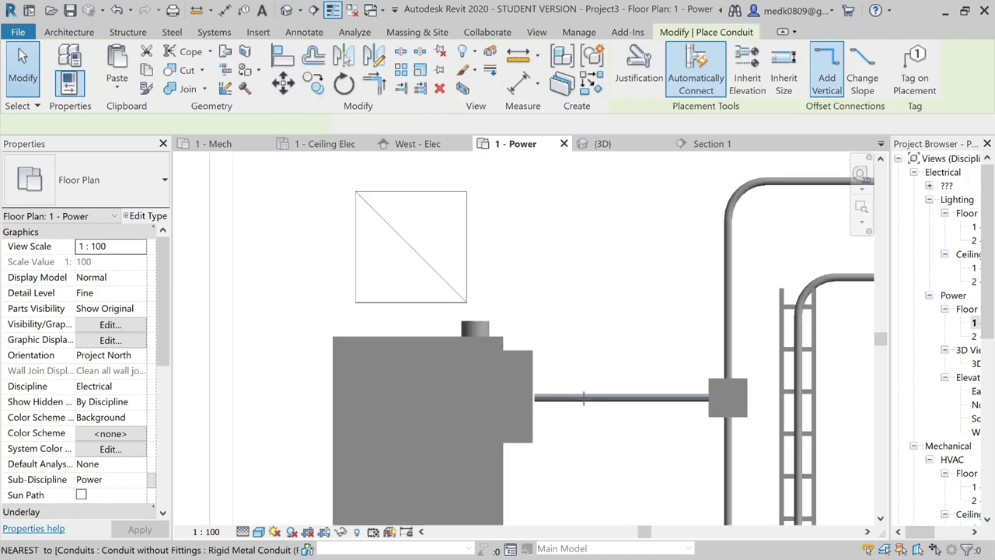
pyautogui.click(621, 397)
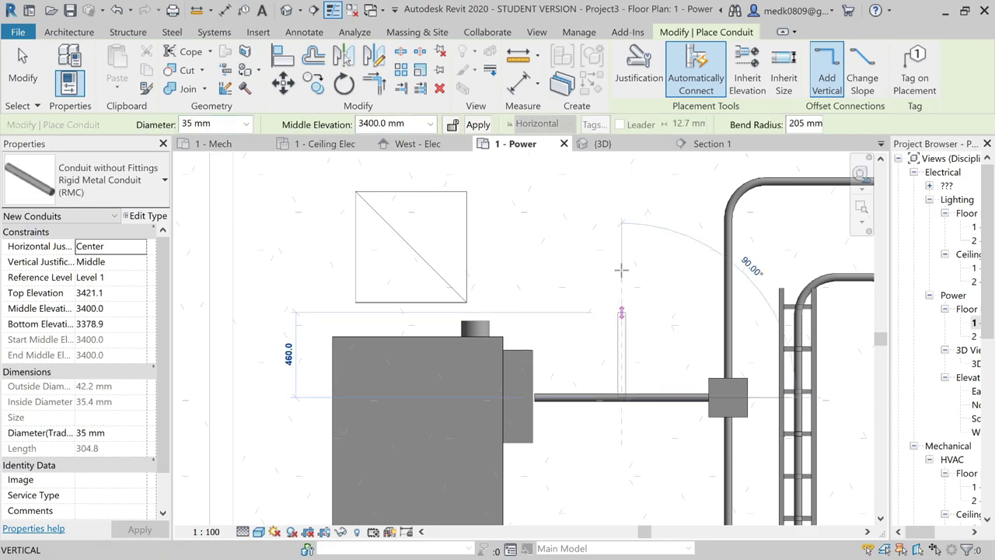
pyautogui.click(474, 241)
pyautogui.click(417, 242)
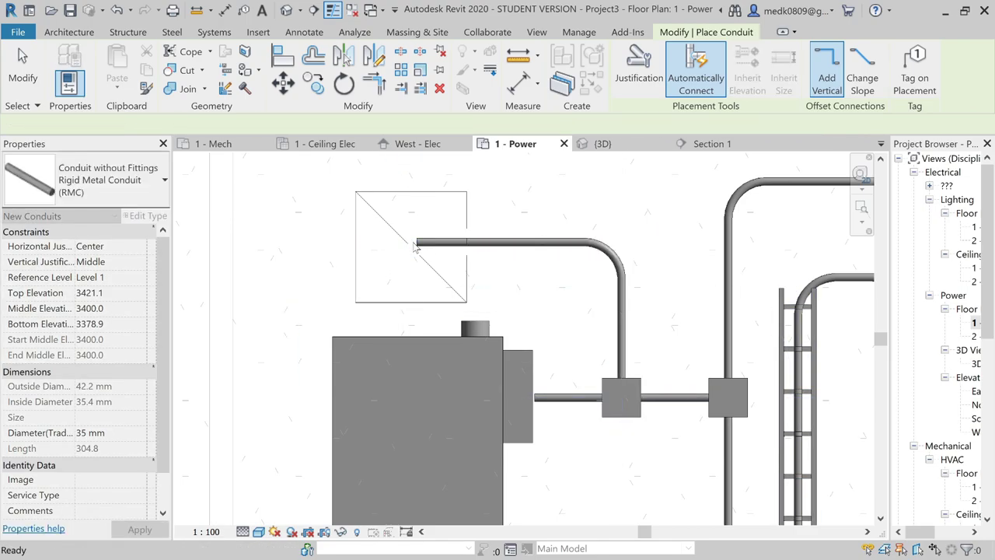
pyautogui.press('Escape')
pyautogui.press('Escape')
pyautogui.scroll(-5, 569, 276)
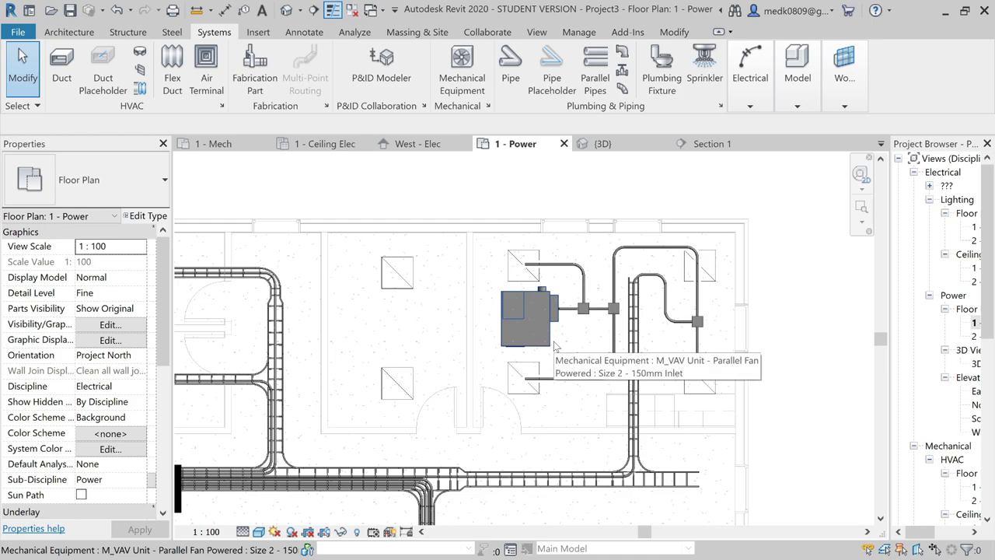
# Route 35 mm conduits at 3400 mm elevation from the tray branches to the light fixtures and VAV units in the remaining rooms
pyautogui.scroll(-4, 555, 345)
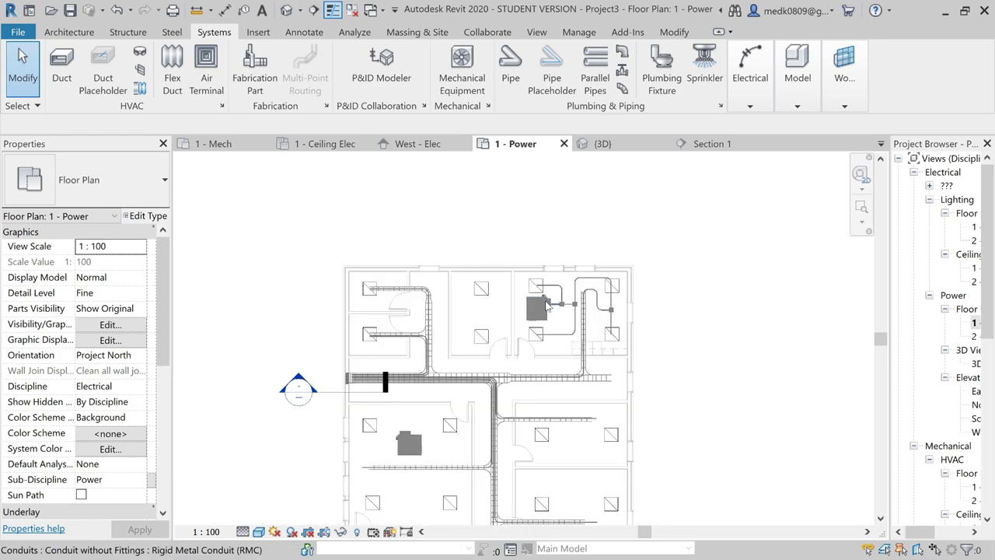
pyautogui.scroll(3, 542, 397)
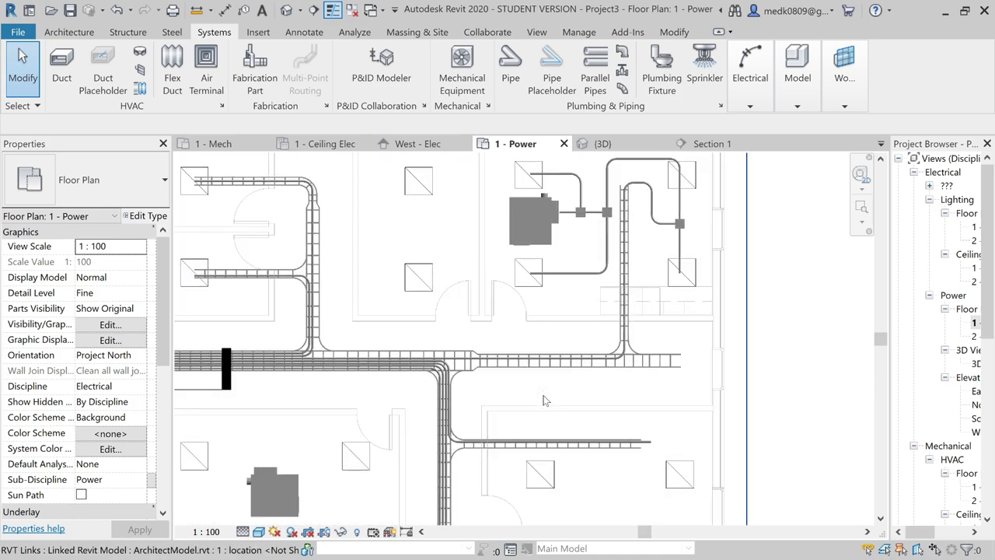
pyautogui.moveTo(544, 400); pyautogui.dragTo(501, 237, button='middle')
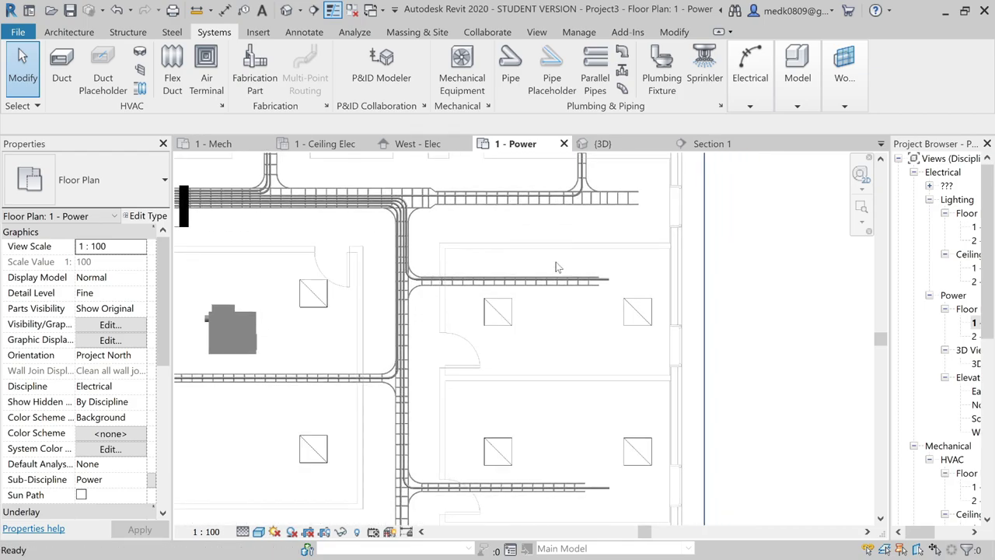
pyautogui.press('c')
pyautogui.press('n')
pyautogui.scroll(2, 608, 389)
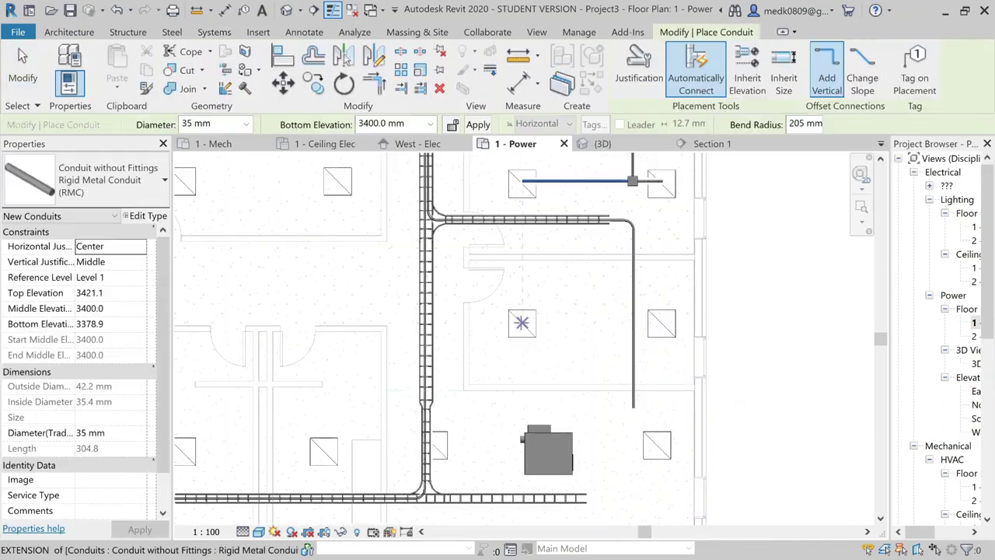
pyautogui.click(750, 105)
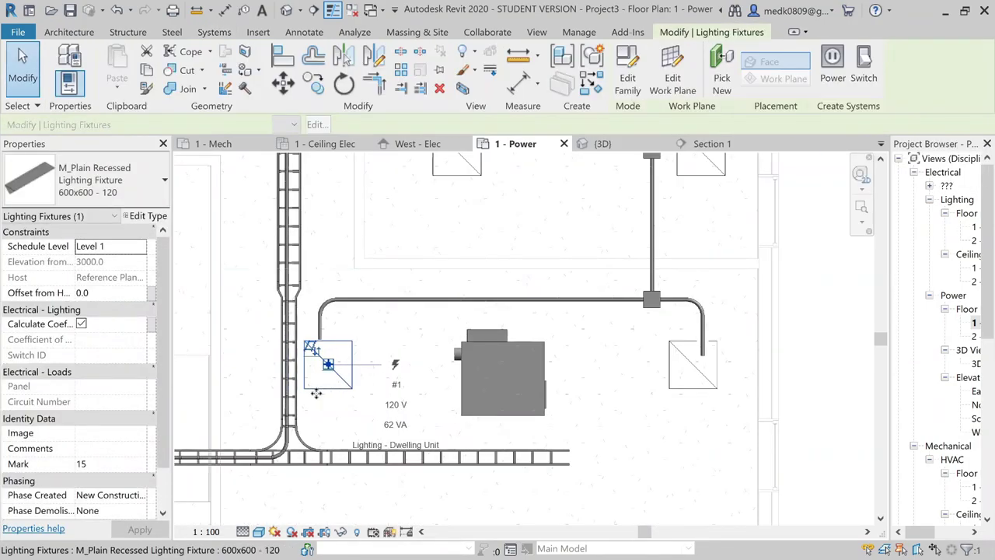
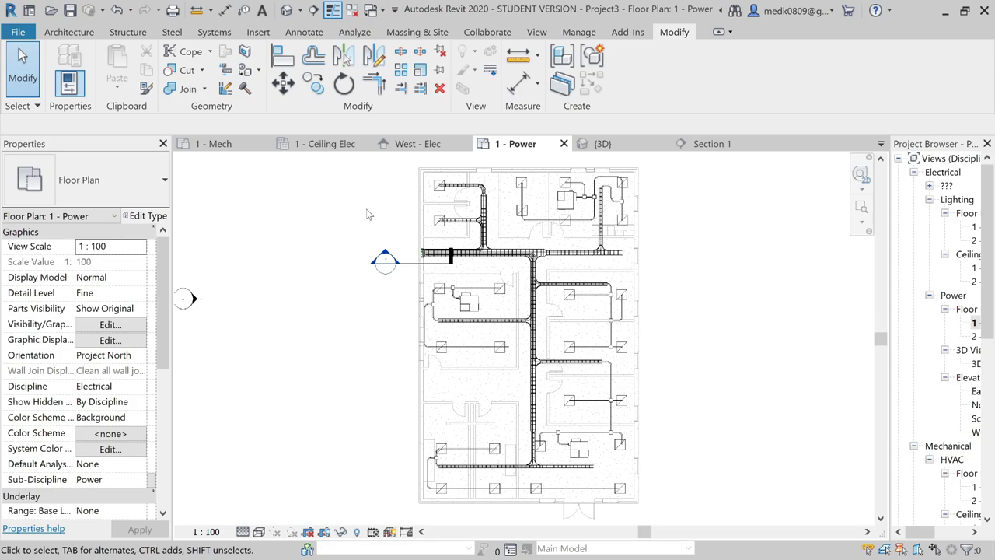
# Open the default 3D view and examine the conduit and cable tray network across the floor
pyautogui.click(287, 11)
pyautogui.scroll(-3, 325, 282)
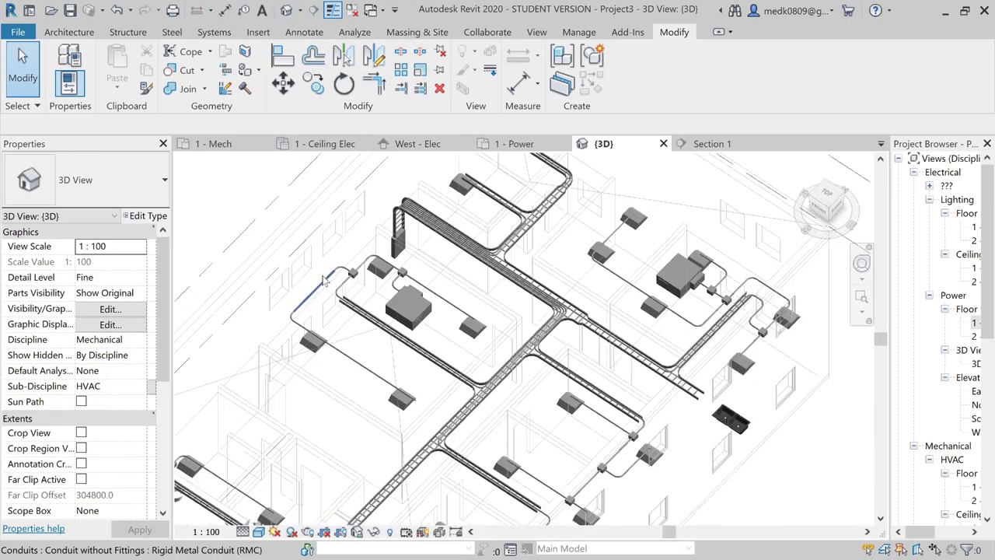
pyautogui.scroll(-1, 325, 281)
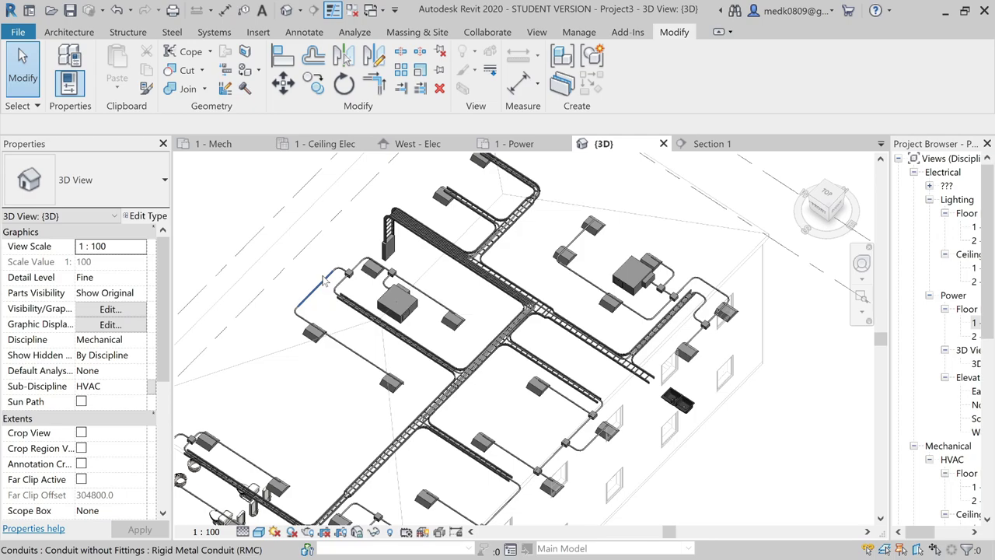
# Examine the conduit network from several sides, including the open conduit ends at the tray bend above the panelboard
pyautogui.scroll(-2, 325, 281)
pyautogui.keyDown('shift'); pyautogui.moveTo(412, 400); pyautogui.dragTo(390, 348, button='middle'); pyautogui.keyUp('shift')
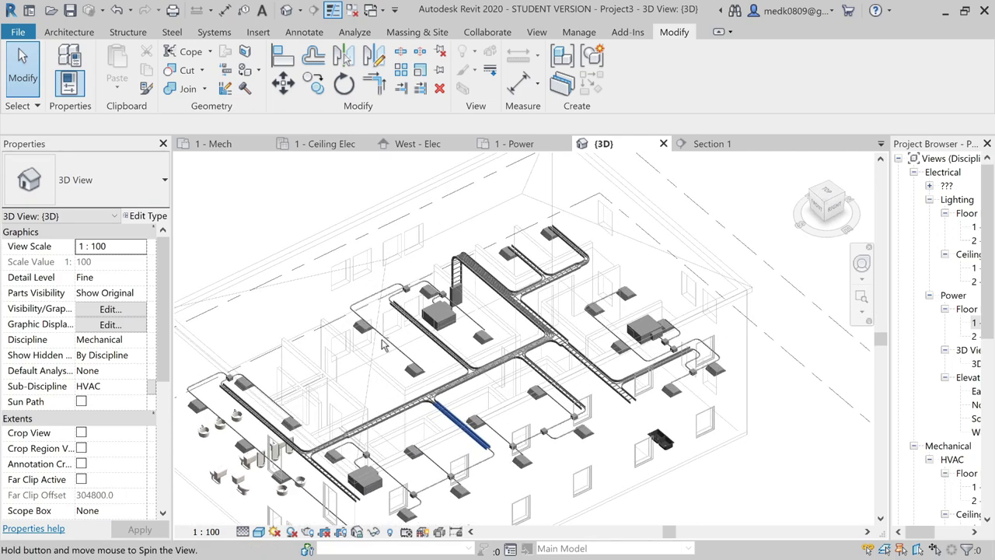
pyautogui.scroll(4, 509, 276)
pyautogui.scroll(2, 509, 276)
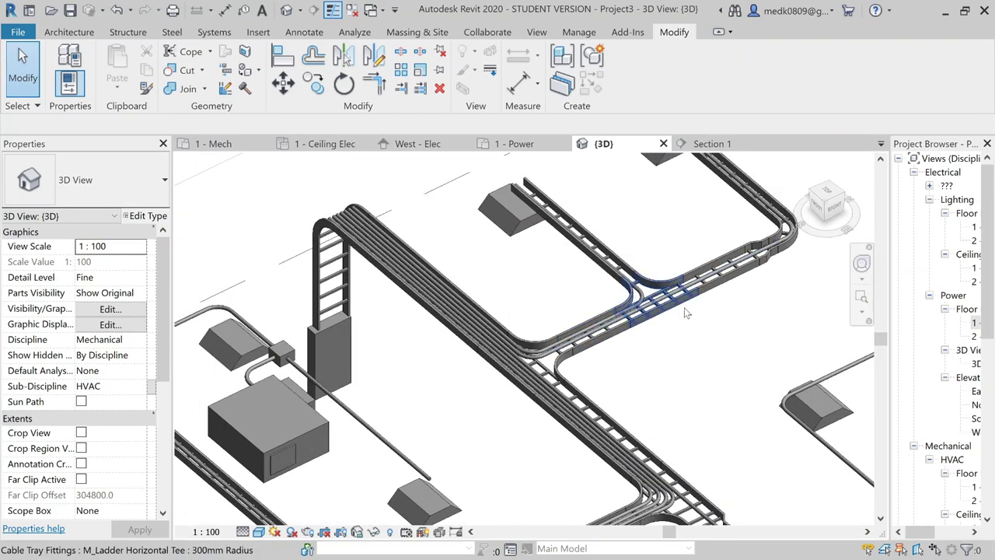
pyautogui.scroll(-3, 686, 312)
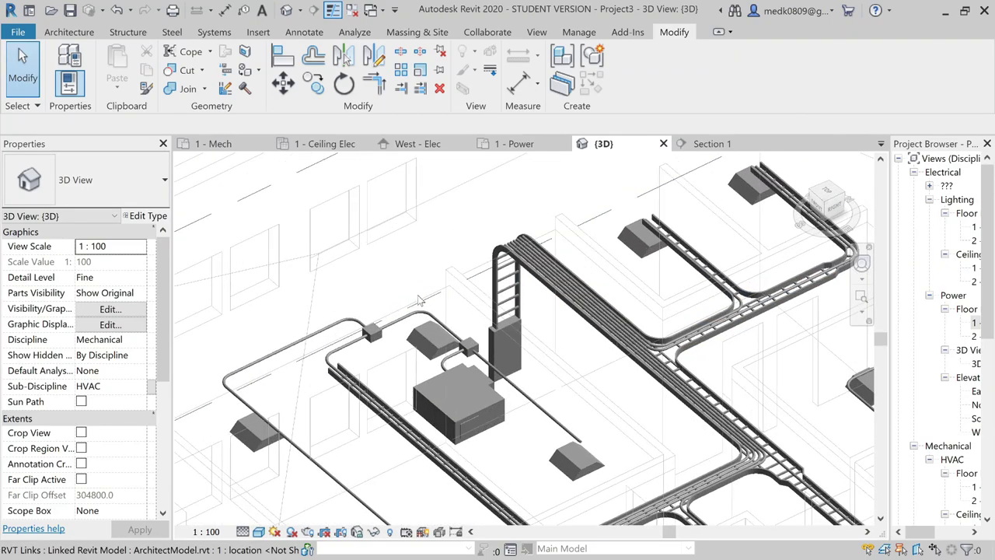
pyautogui.keyDown('shift'); pyautogui.moveTo(418, 300); pyautogui.dragTo(596, 318, button='middle'); pyautogui.keyUp('shift')
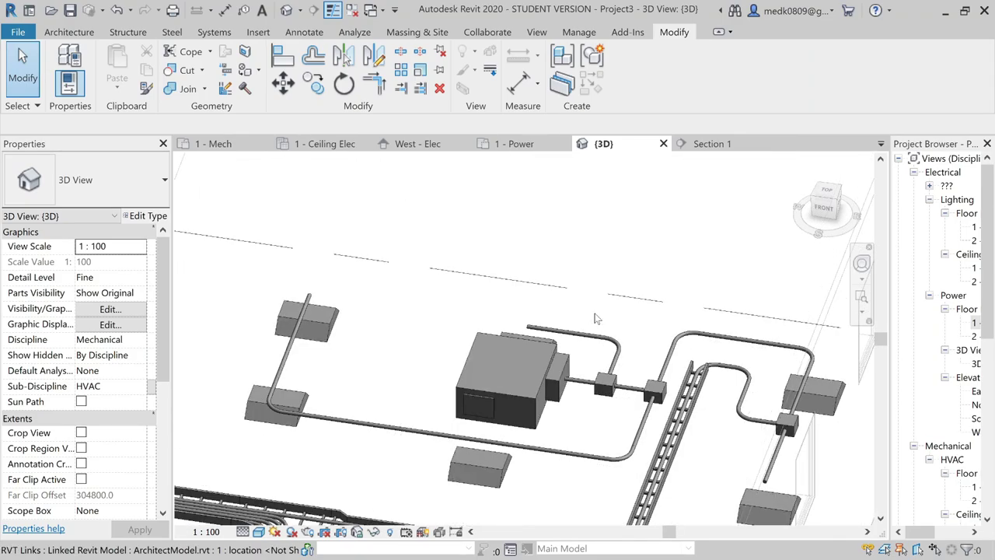
pyautogui.scroll(-5, 596, 318)
pyautogui.scroll(4, 370, 368)
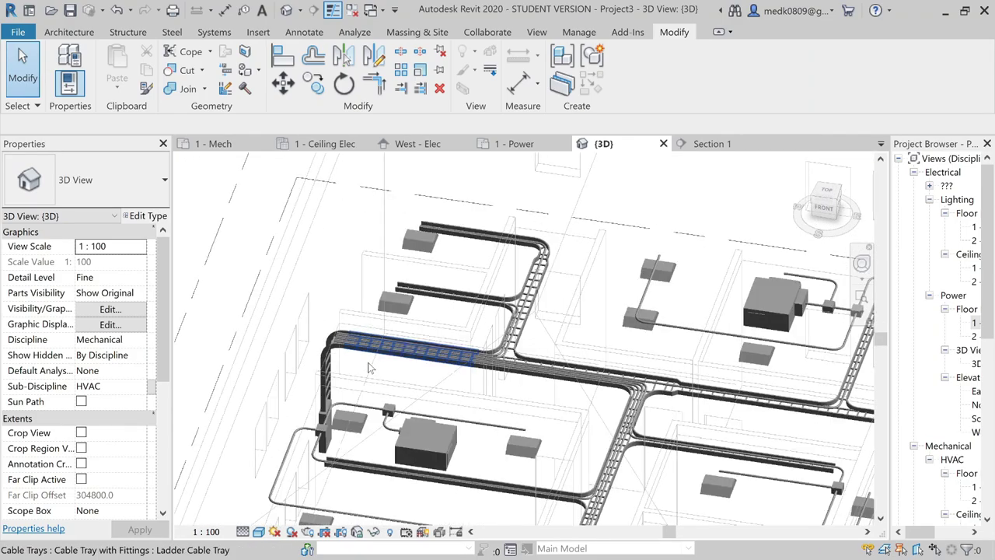
pyautogui.keyDown('shift'); pyautogui.moveTo(370, 369); pyautogui.dragTo(481, 328, button='middle'); pyautogui.keyUp('shift')
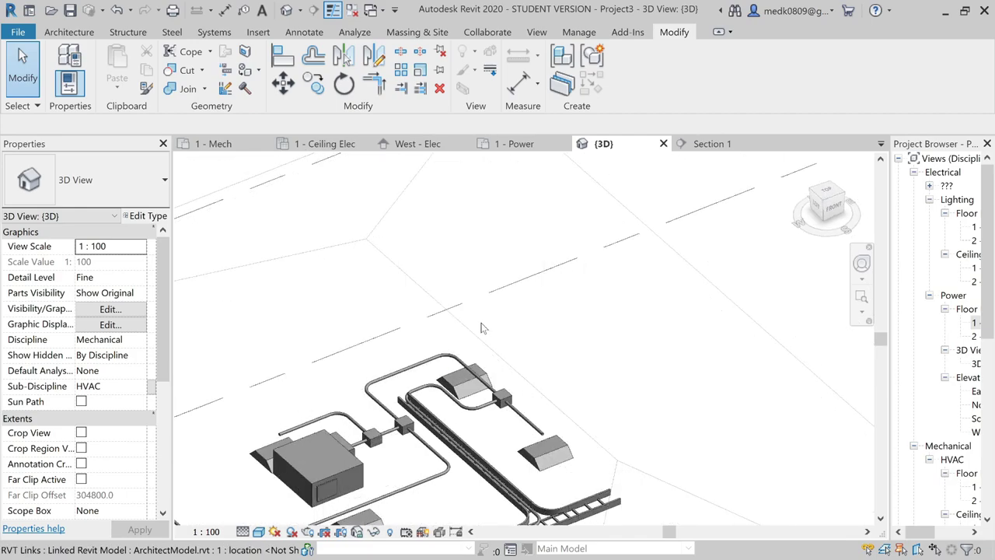
pyautogui.scroll(-5, 481, 328)
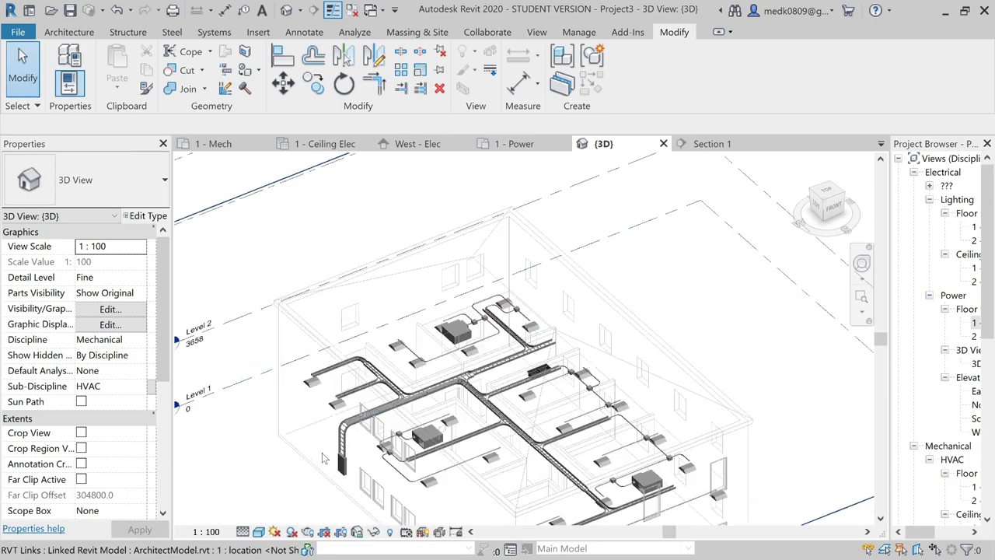
pyautogui.scroll(6, 323, 459)
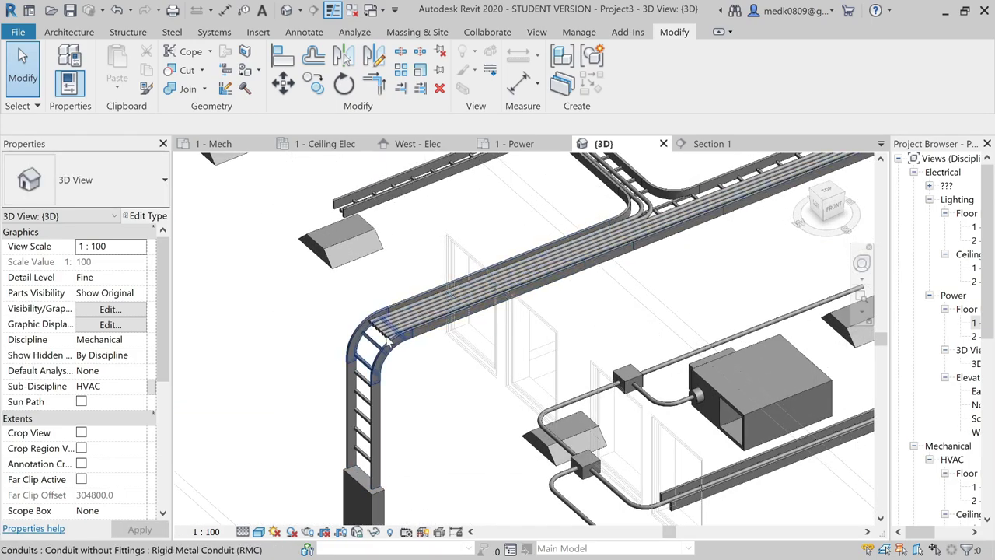
pyautogui.scroll(5, 386, 337)
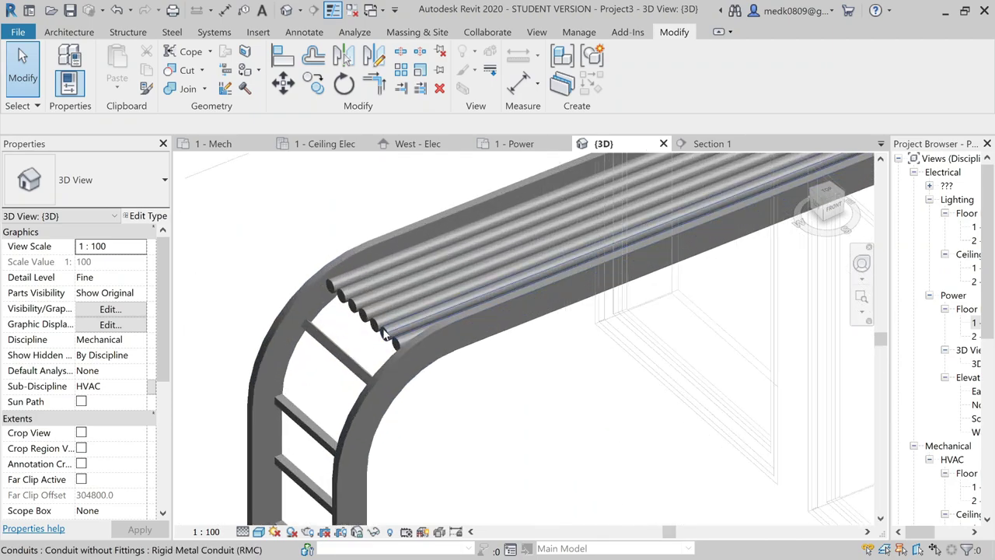
pyautogui.scroll(-3, 382, 326)
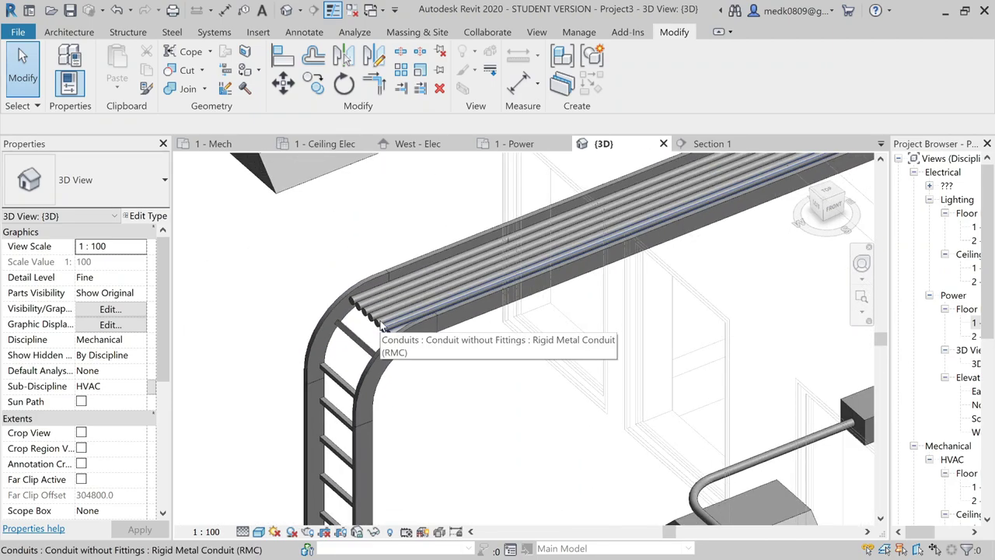
pyautogui.scroll(-2, 381, 327)
pyautogui.scroll(-1, 364, 476)
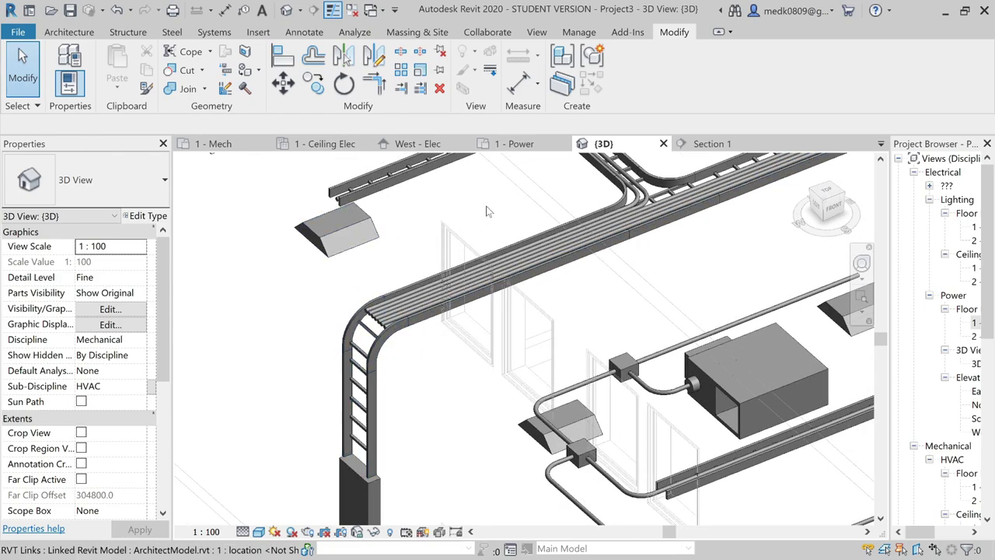
# Open the 1 - Power floor plan at the panelboard and switch it to a shaded visual style
pyautogui.click(517, 143)
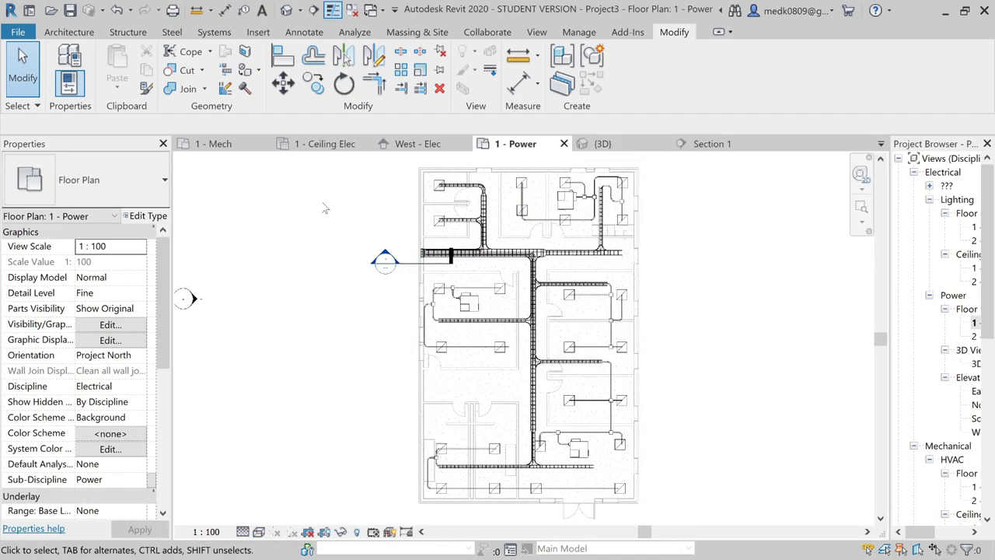
pyautogui.scroll(6, 418, 269)
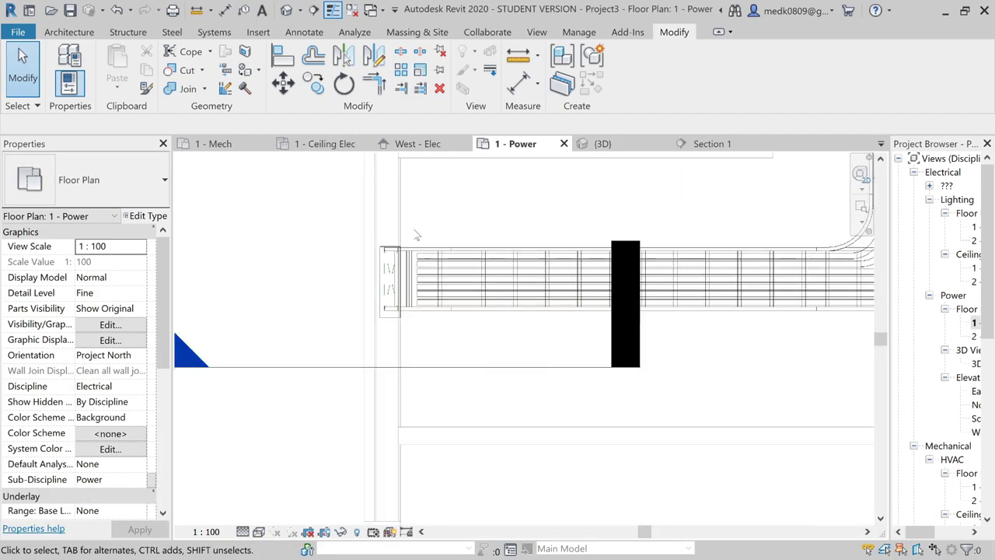
pyautogui.scroll(3, 407, 244)
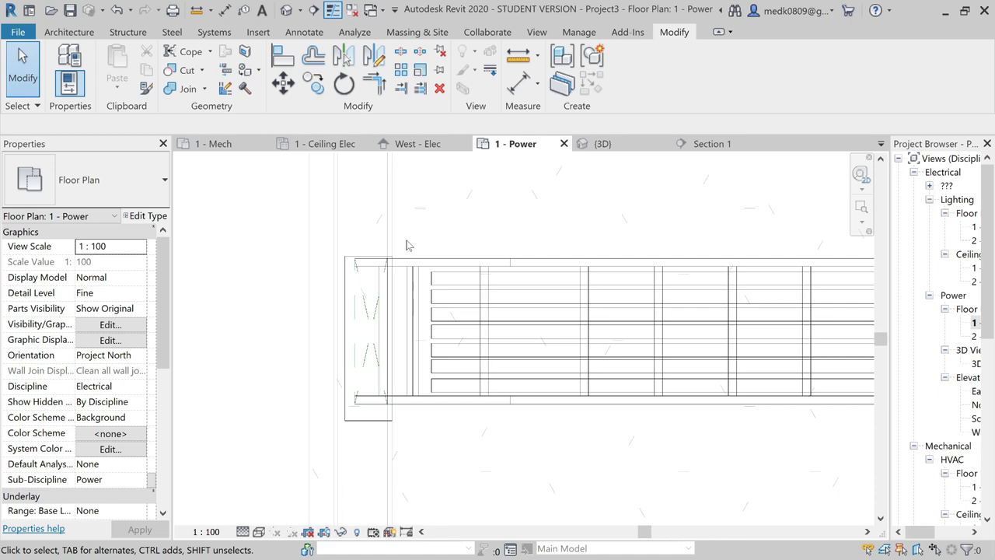
pyautogui.click(259, 532)
pyautogui.click(278, 478)
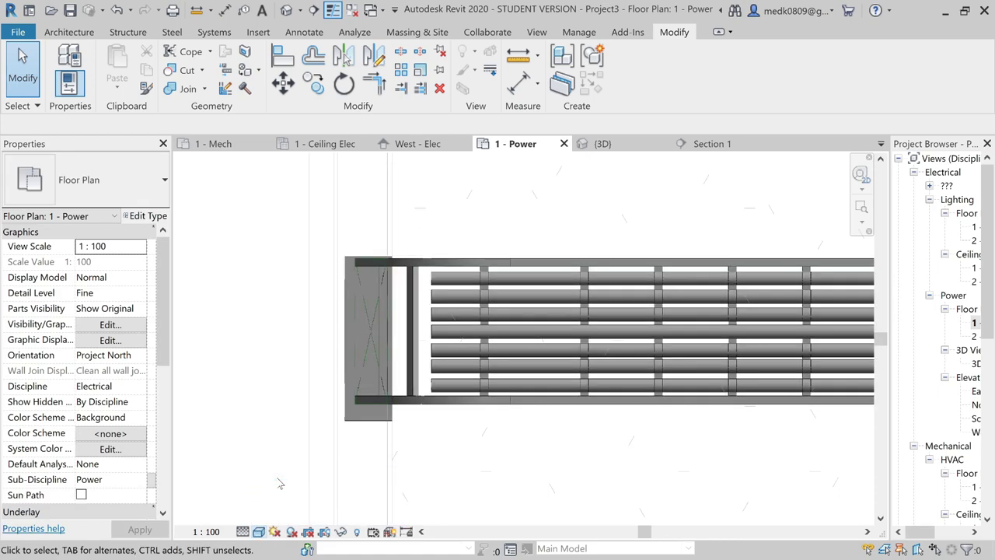
# Draw a vertical 35 mm conduit from the open end of the northernmost tray conduit to a 1200 mm middle elevation
pyautogui.scroll(3, 405, 248)
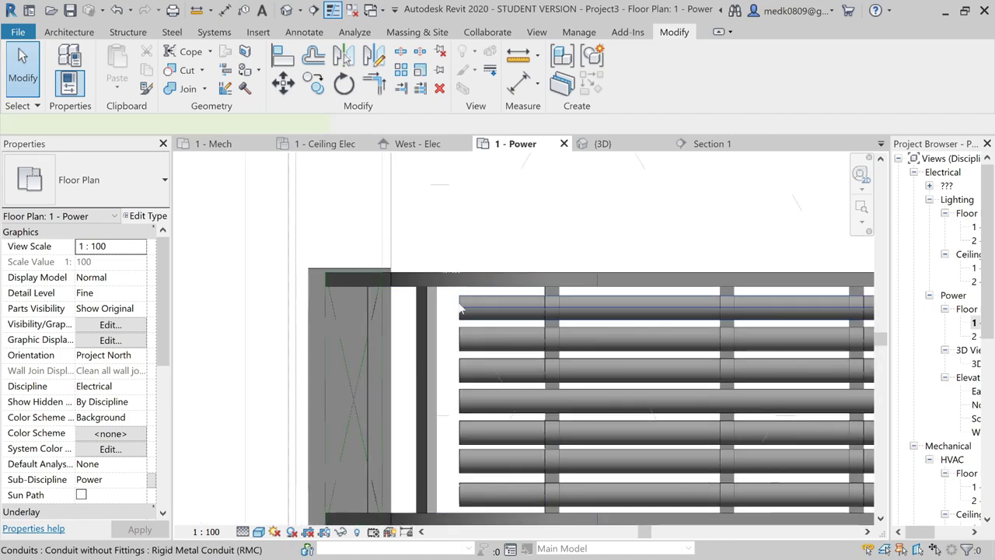
pyautogui.click(460, 309)
pyautogui.rightClick(460, 309)
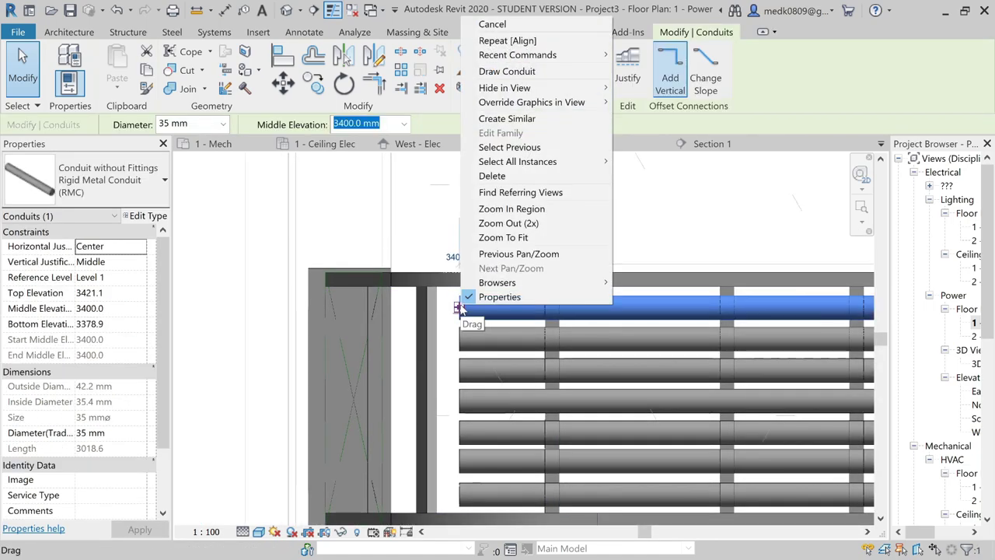
pyautogui.click(503, 73)
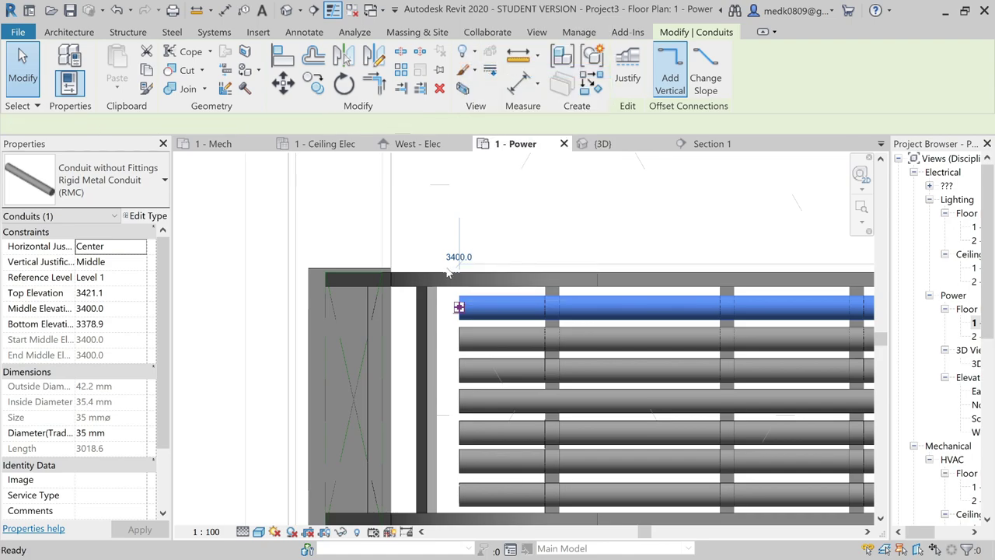
pyautogui.click(453, 306)
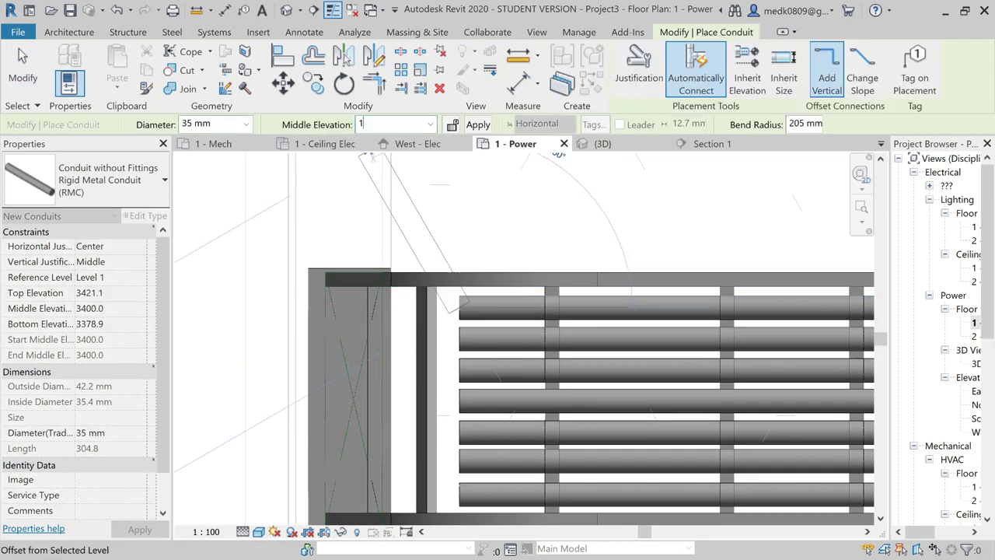
pyautogui.write('1200')
pyautogui.press('Return')
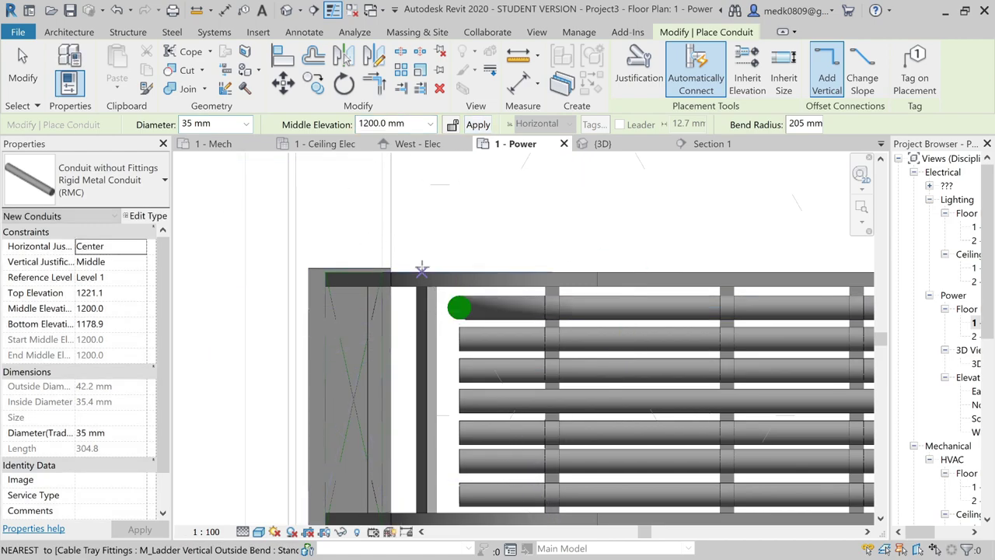
pyautogui.press('Escape')
pyautogui.press('Escape')
# Draw vertical conduits to 1200 mm elevation from the open ends of the second, third and fourth tray conduits from the north
pyautogui.rightClick(473, 339)
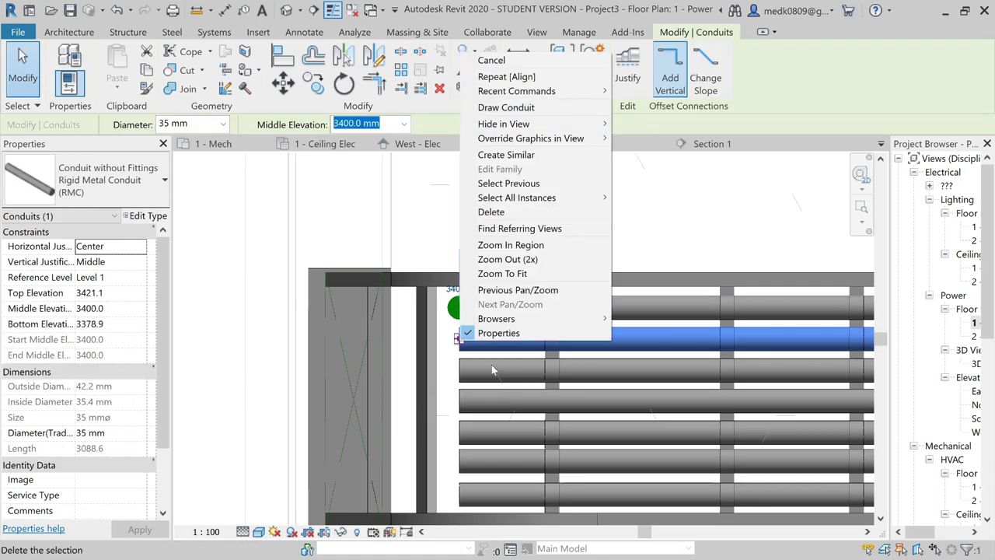
pyautogui.click(506, 104)
pyautogui.press('Return')
pyautogui.click(459, 370)
pyautogui.rightClick(458, 370)
pyautogui.click(482, 378)
pyautogui.press('Return')
pyautogui.press('Escape')
pyautogui.click(459, 399)
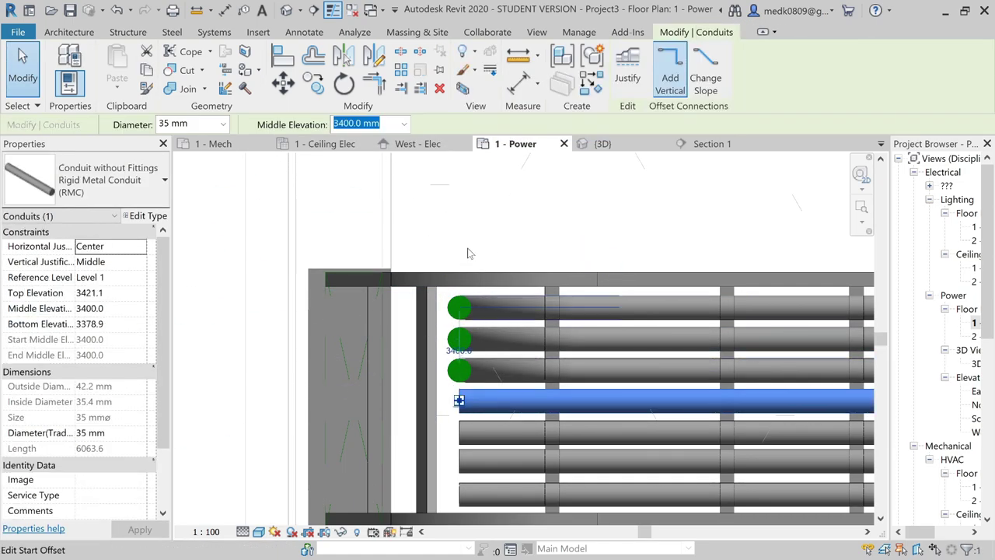
pyautogui.rightClick(459, 399)
pyautogui.click(483, 407)
pyautogui.press('Return')
pyautogui.press('Escape')
# Add vertical conduits to 1200 mm elevation at the open ends of the three southernmost tray conduits
pyautogui.scroll(-1, 381, 321)
pyautogui.scroll(2, 381, 321)
pyautogui.rightClick(443, 396)
pyautogui.click(466, 404)
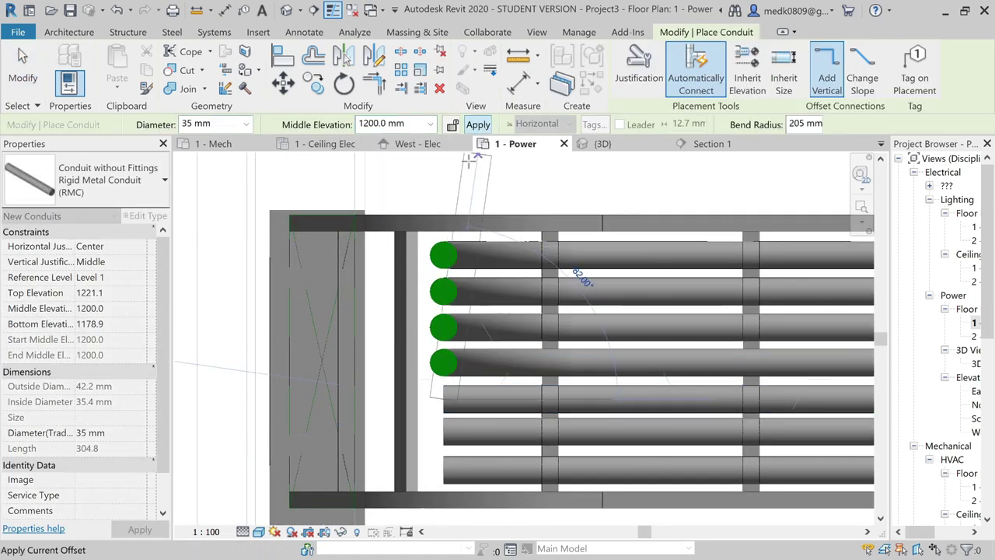
pyautogui.click(479, 124)
pyautogui.press('Escape')
pyautogui.rightClick(451, 422)
pyautogui.click(477, 193)
pyautogui.press('Return')
pyautogui.press('Escape')
pyautogui.rightClick(447, 468)
pyautogui.click(482, 233)
pyautogui.press('Return')
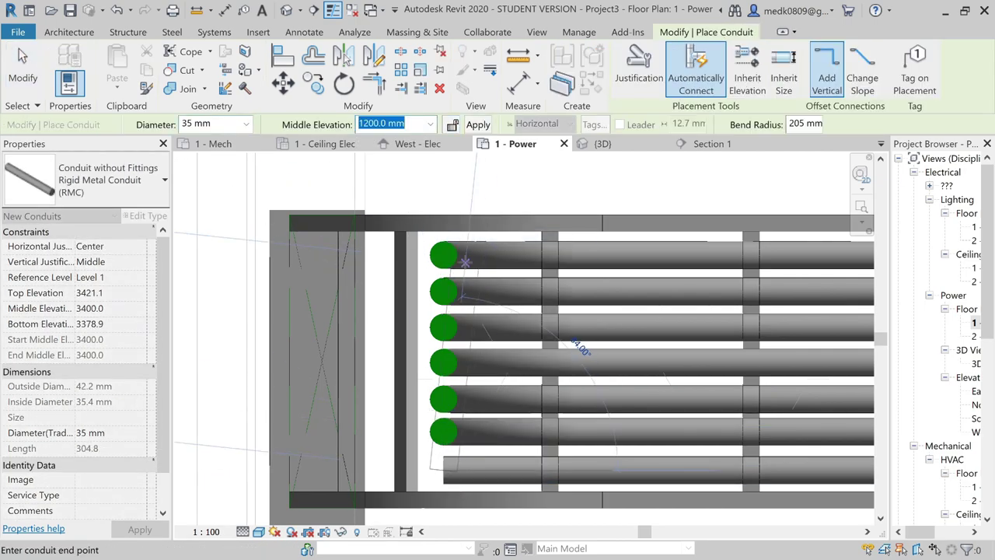
pyautogui.press('Escape')
# Open the Section 1 view and inspect the vertical conduits beside the panelboard and its riser tray
pyautogui.scroll(-3, 433, 226)
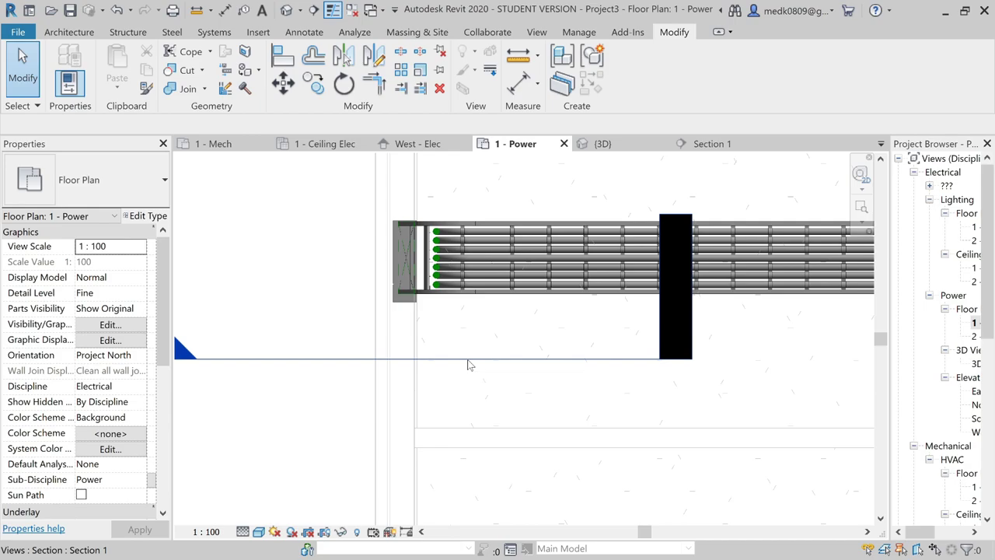
pyautogui.rightClick(468, 364)
pyautogui.click(505, 109)
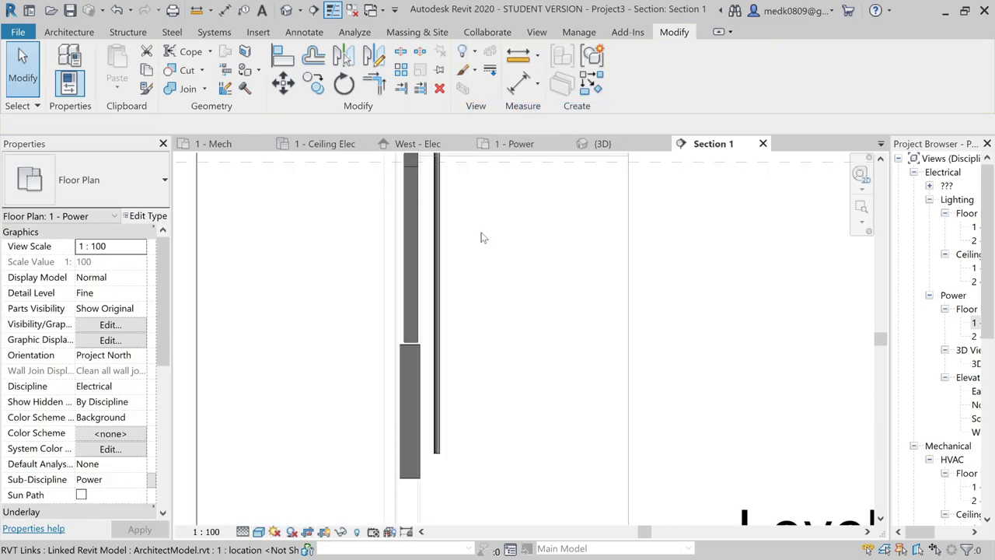
pyautogui.scroll(-2, 462, 311)
pyautogui.scroll(2, 454, 257)
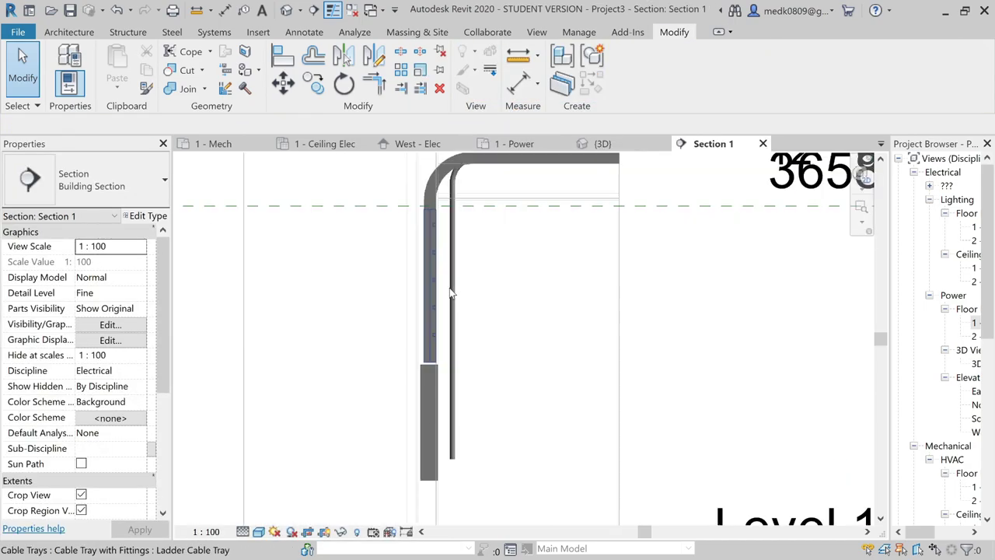
pyautogui.scroll(2, 459, 311)
# Return to the 1 - Power plan and cut a north-south building section across the tray conduits, looking west at the panelboard
pyautogui.hotkey('ctrl', 'Tab')
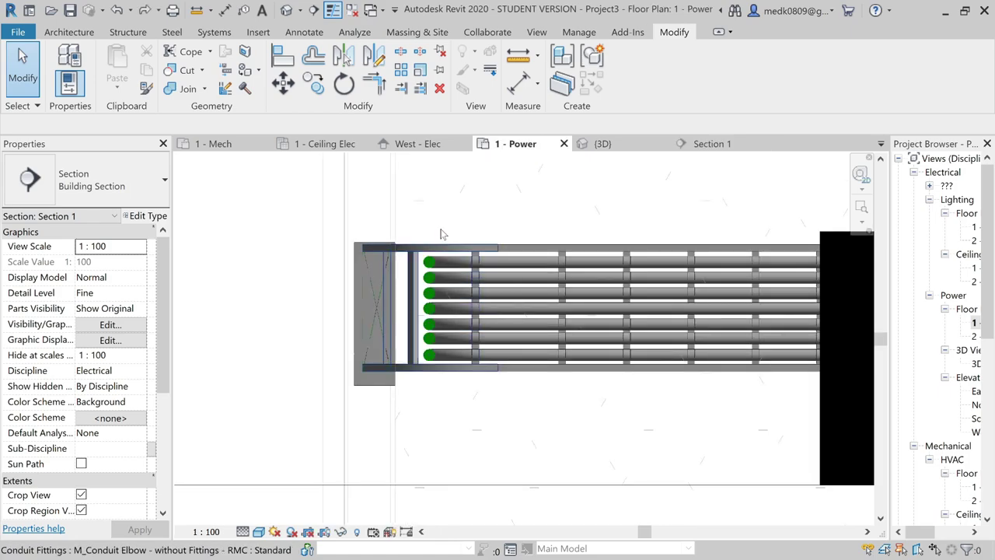
pyautogui.moveTo(441, 231); pyautogui.dragTo(464, 293, button='middle')
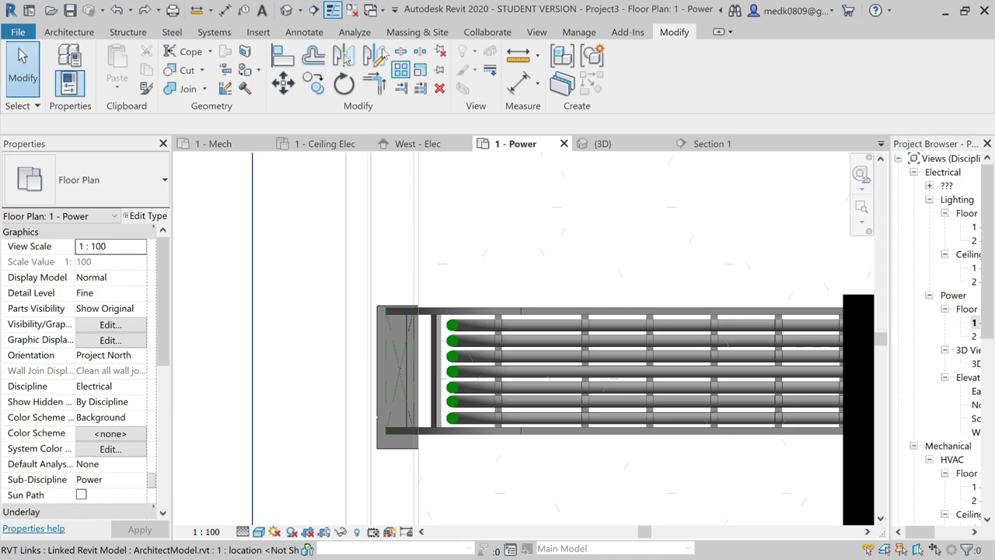
pyautogui.click(313, 10)
pyautogui.click(485, 250)
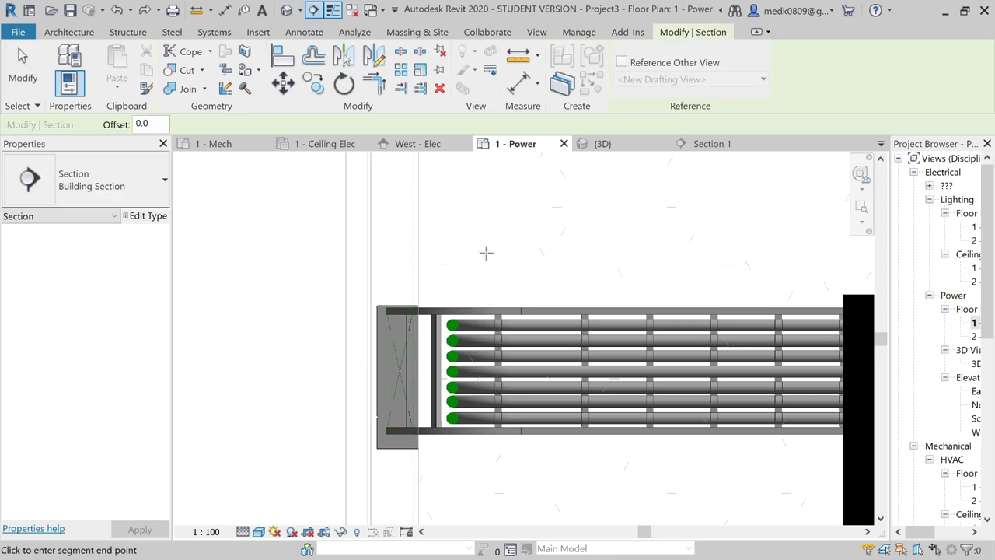
pyautogui.click(485, 493)
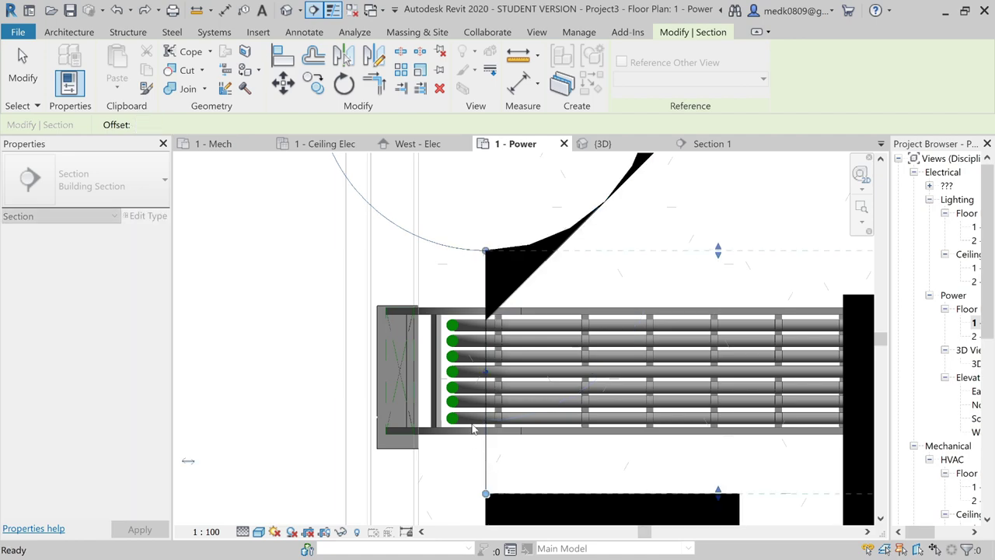
# Shorten the new section's view depth to just beyond the panelboard and open its section view
pyautogui.click(305, 415)
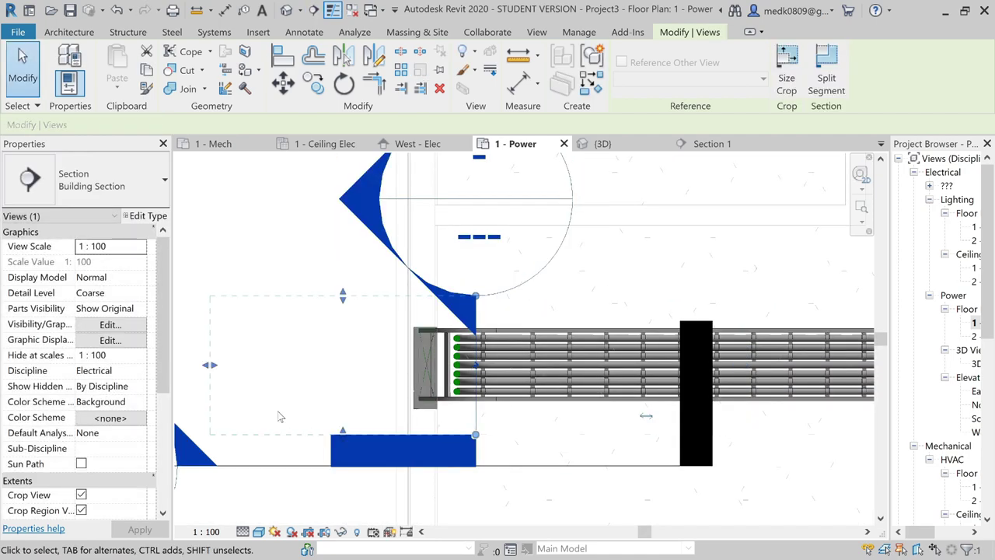
pyautogui.moveTo(311, 369); pyautogui.dragTo(358, 367)
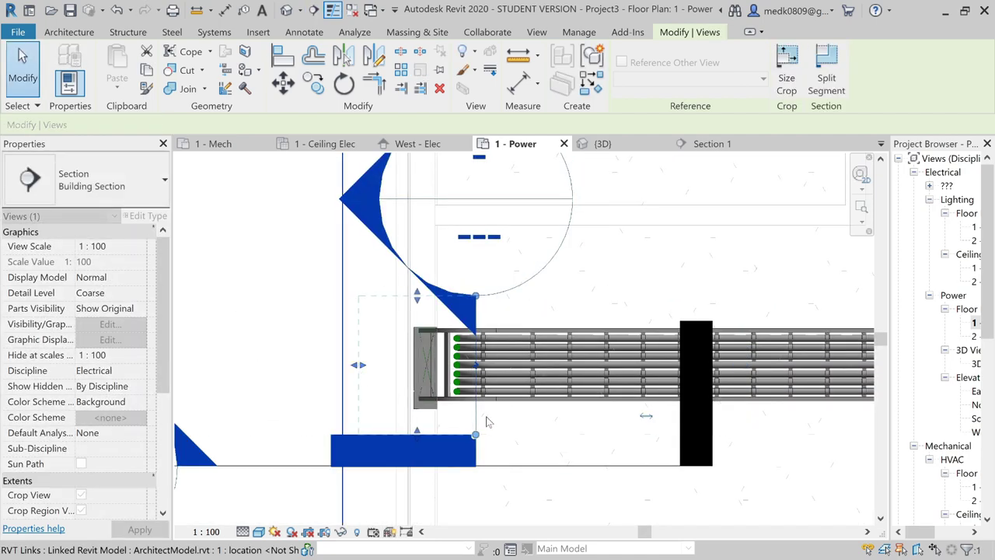
pyautogui.rightClick(478, 425)
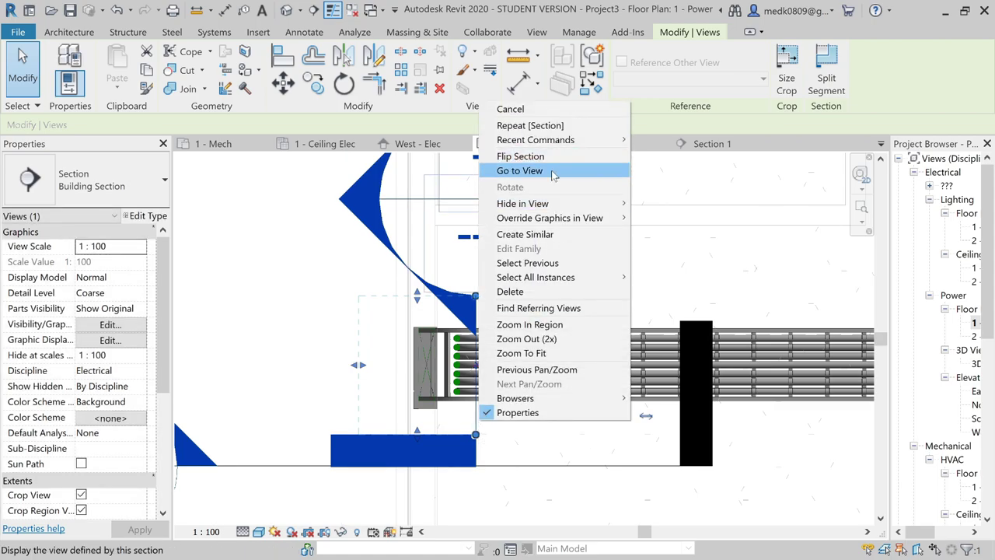
pyautogui.click(554, 170)
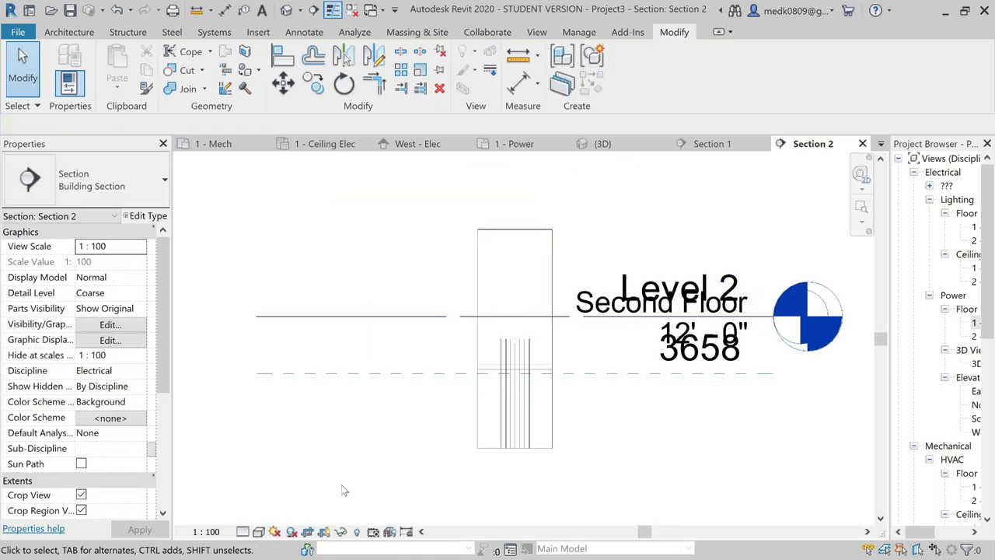
# Set the Section 2 view to Fine detail level and the Shaded visual style
pyautogui.click(242, 532)
pyautogui.click(254, 518)
pyautogui.click(259, 532)
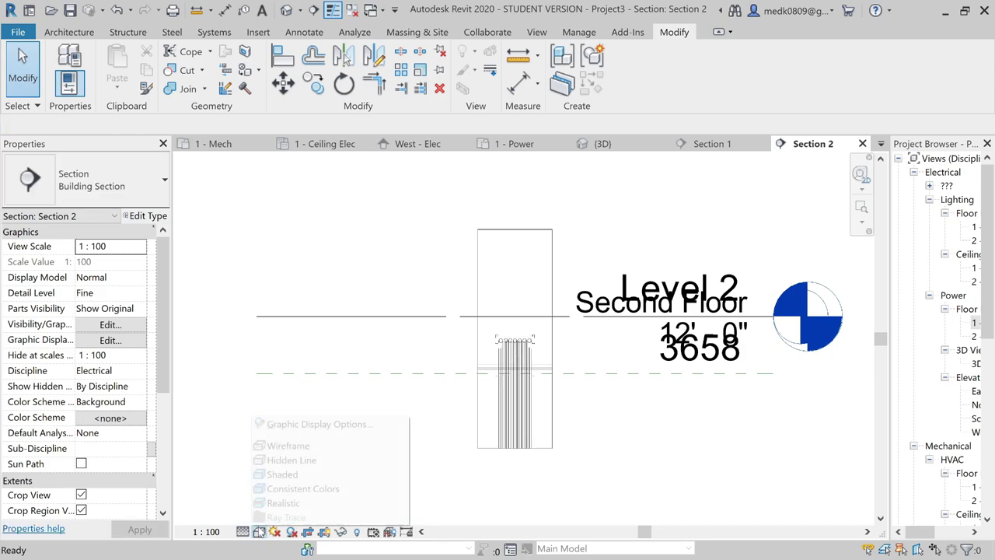
pyautogui.click(265, 475)
# Extend the section's crop region downward to include the panelboard below the vertical conduits
pyautogui.scroll(-4, 573, 373)
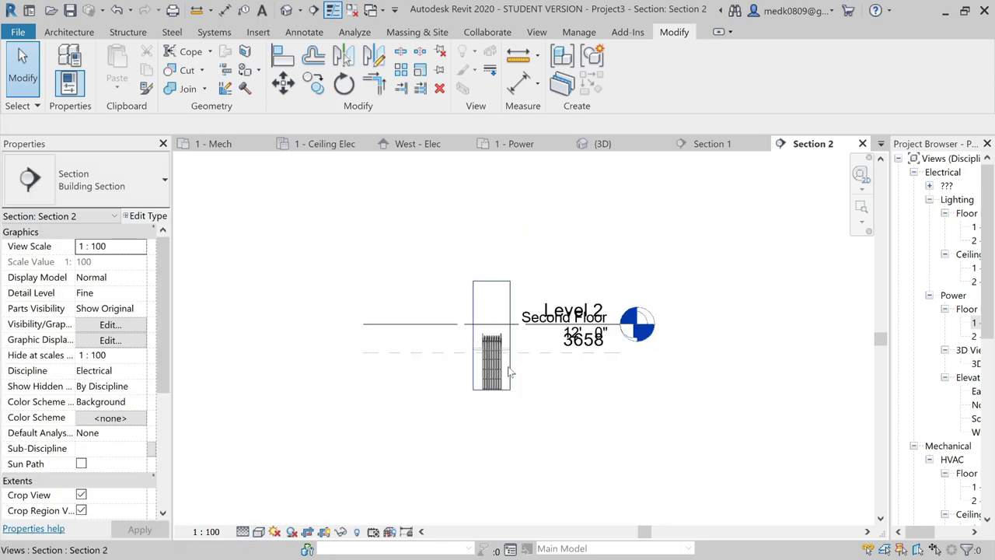
pyautogui.scroll(5, 518, 395)
pyautogui.click(439, 390)
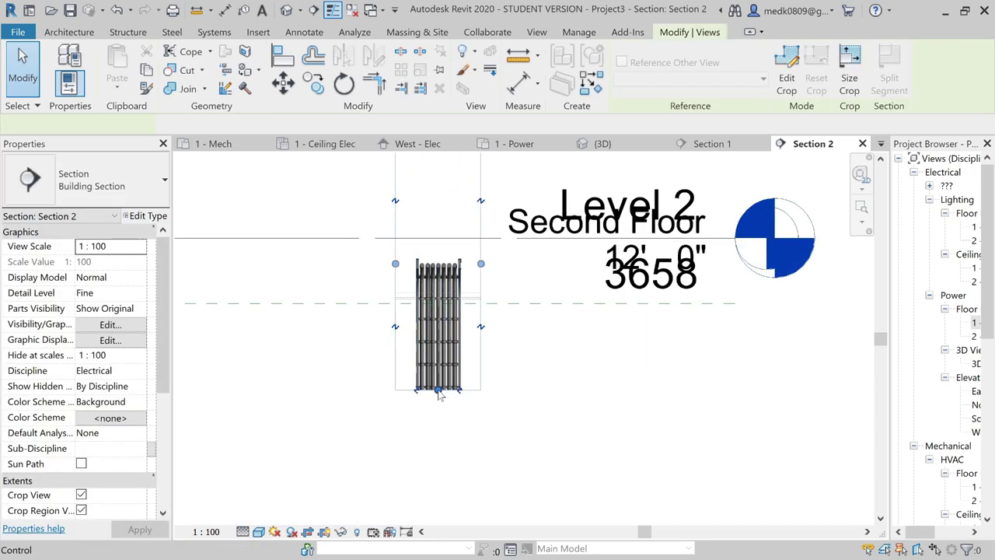
pyautogui.moveTo(437, 496); pyautogui.dragTo(562, 356)
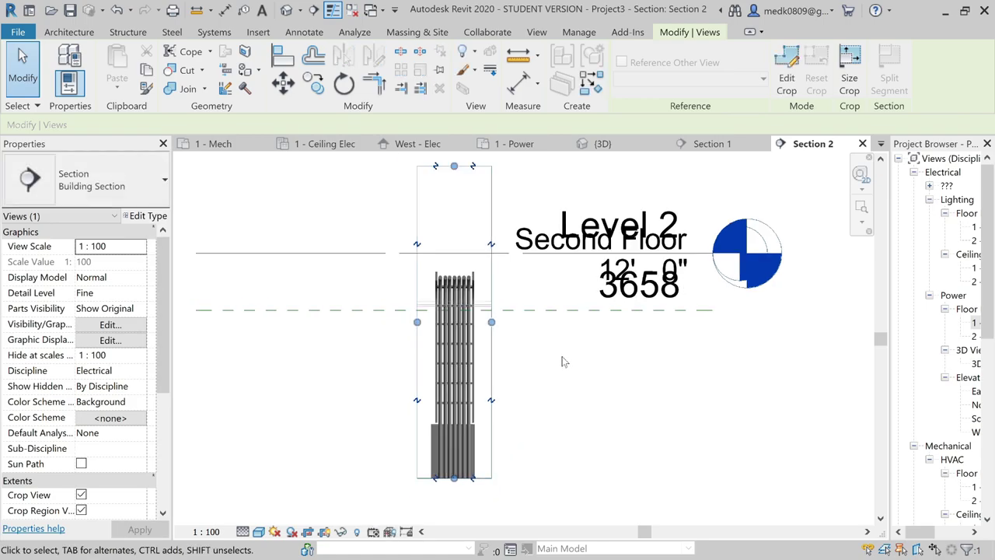
pyautogui.scroll(-2, 506, 440)
pyautogui.scroll(4, 506, 440)
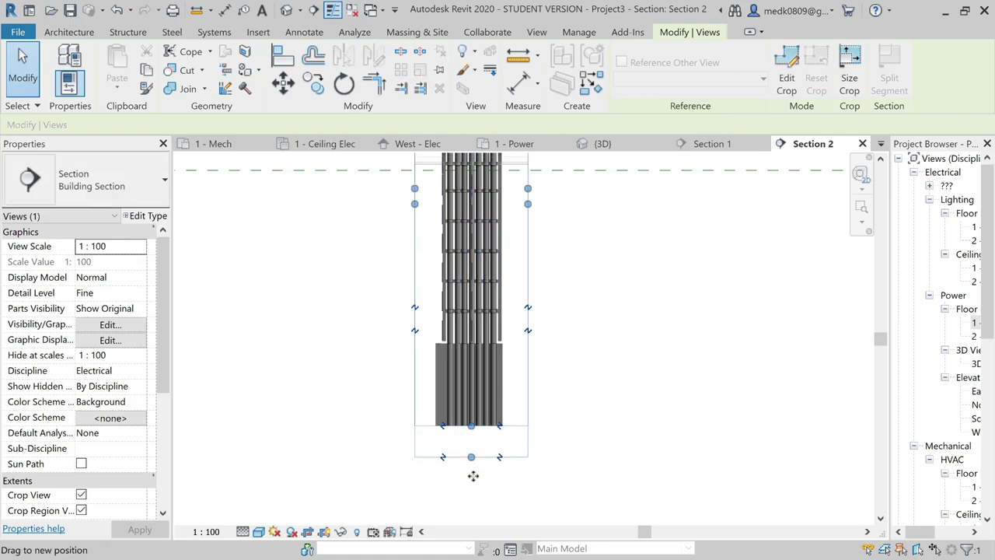
pyautogui.moveTo(472, 476); pyautogui.dragTo(469, 515)
# Split all seven vertical conduits just above the panelboard's top edge
pyautogui.scroll(2, 469, 482)
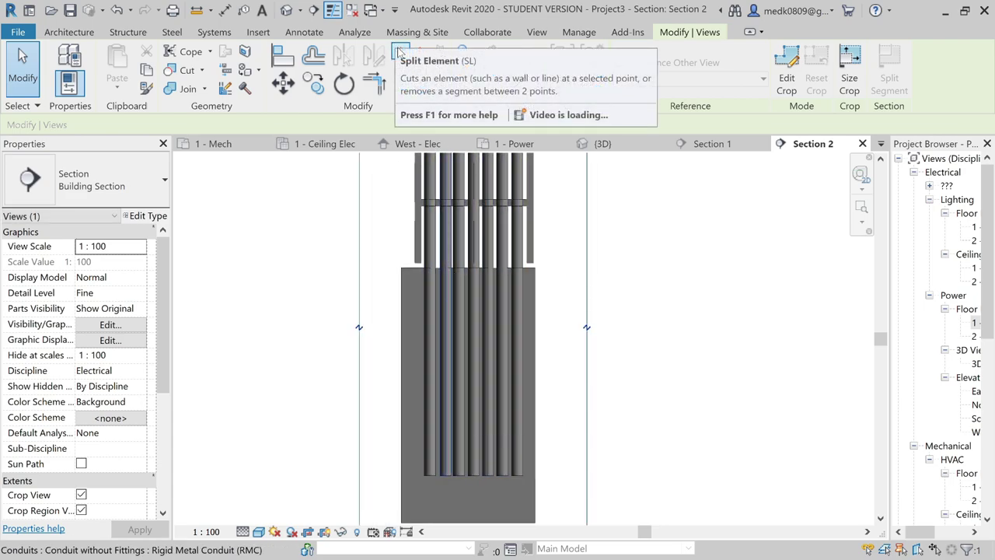
pyautogui.press('Escape')
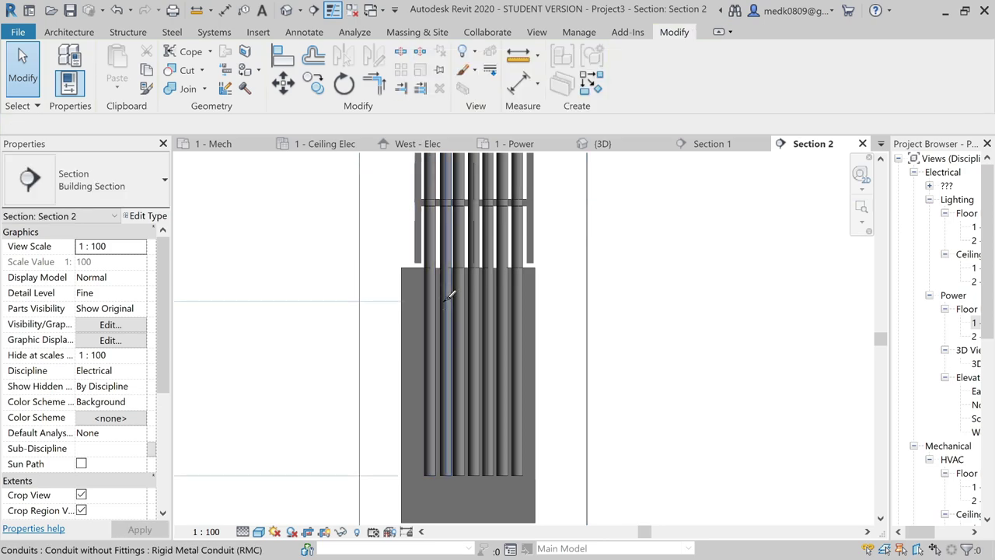
pyautogui.scroll(3, 443, 295)
pyautogui.press('s')
pyautogui.press('l')
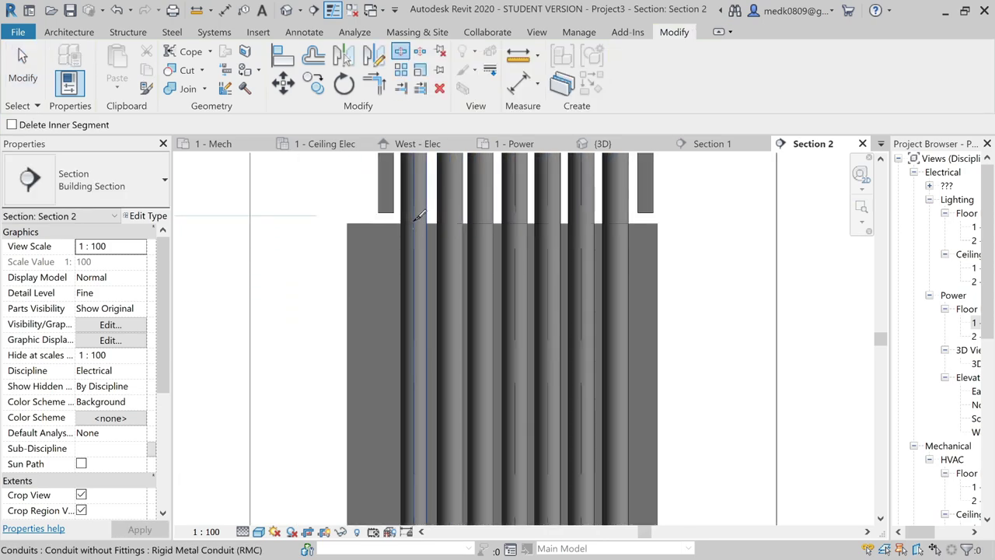
pyautogui.click(416, 220)
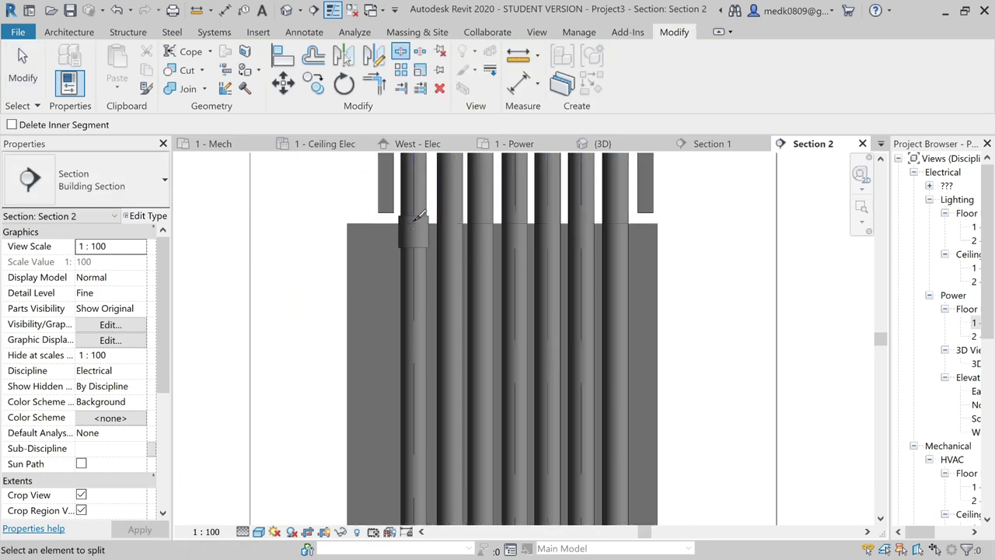
pyautogui.click(458, 217)
pyautogui.click(484, 217)
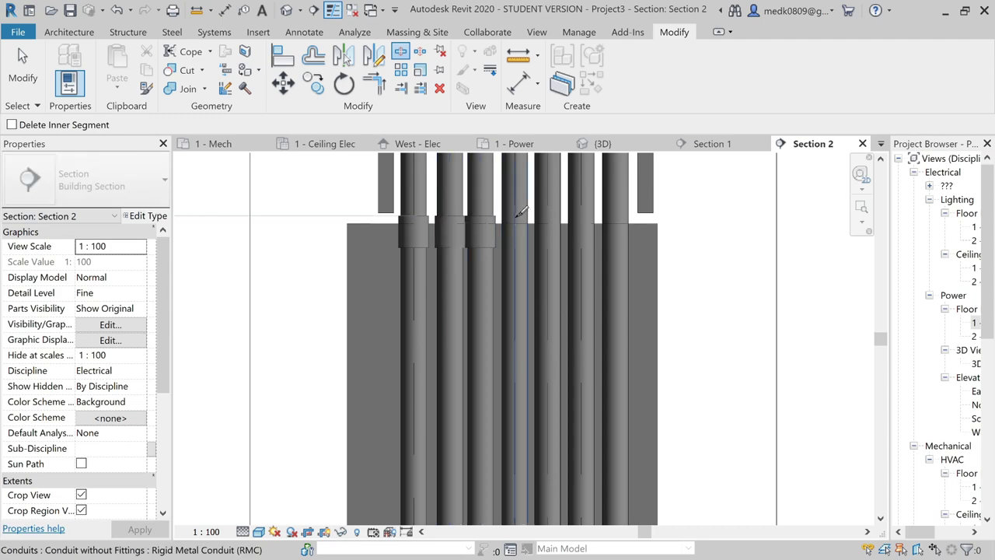
pyautogui.click(522, 213)
pyautogui.click(558, 212)
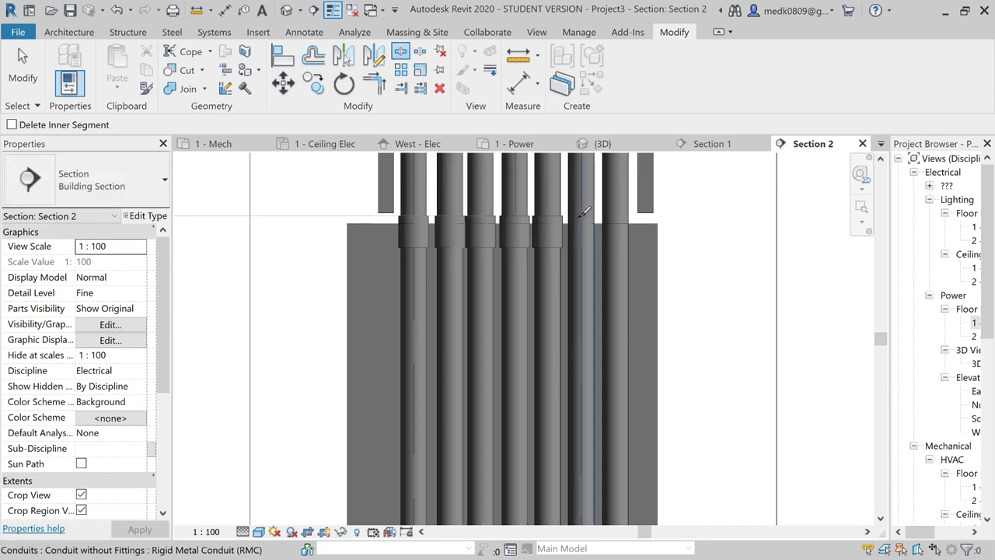
pyautogui.click(583, 213)
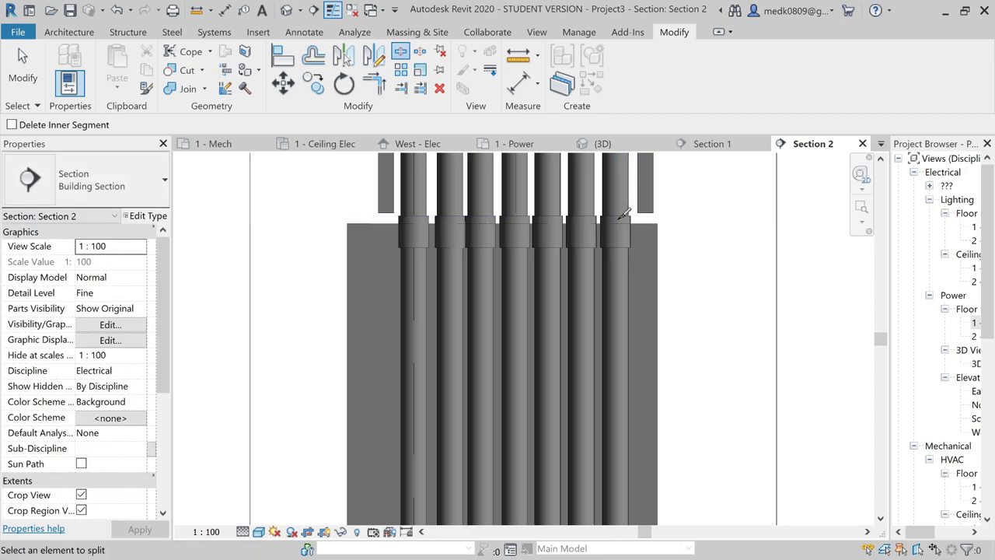
pyautogui.press('Escape')
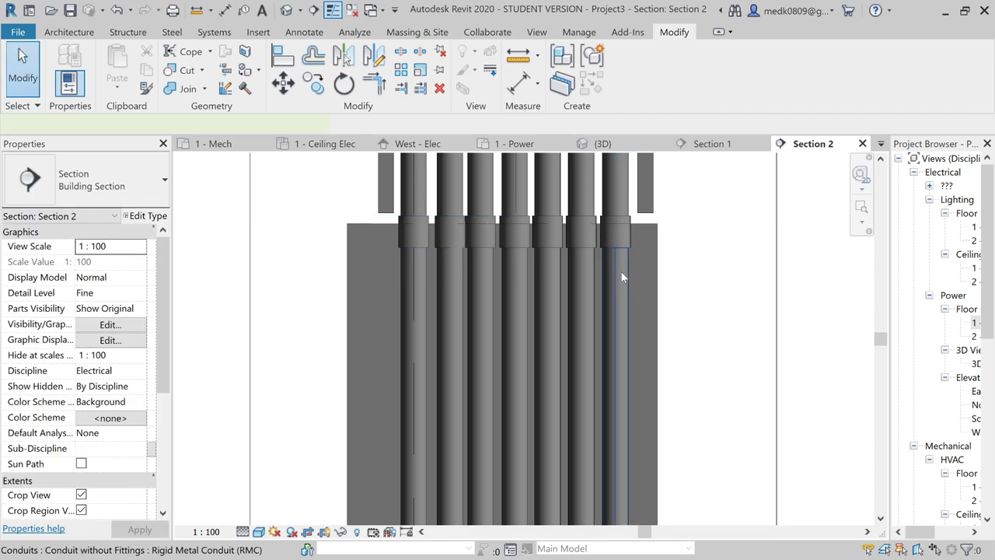
# Delete the seven lower conduit segments that run over the face of the panelboard
pyautogui.click(621, 277)
pyautogui.press('Delete')
pyautogui.click(583, 288)
pyautogui.press('Delete')
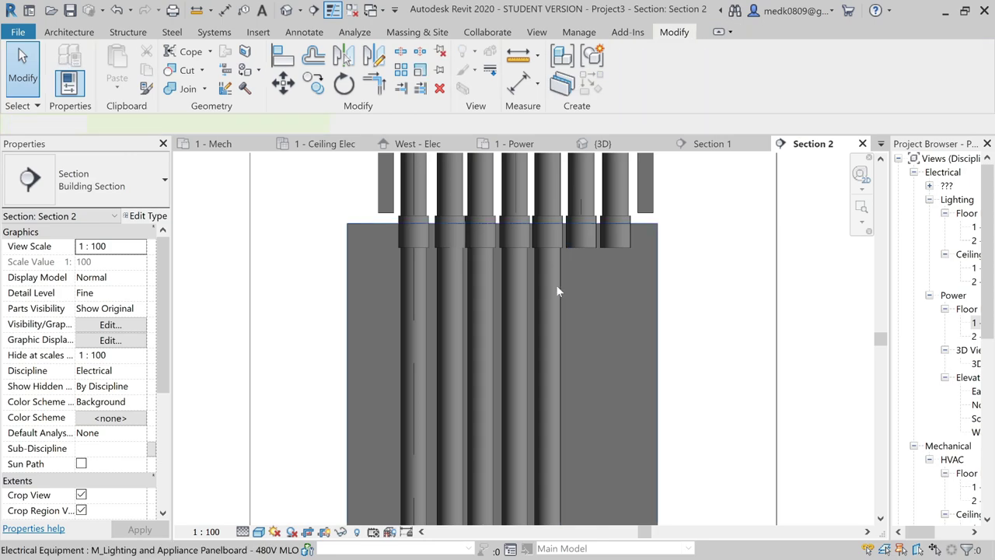
pyautogui.click(552, 284)
pyautogui.press('Delete')
pyautogui.click(512, 288)
pyautogui.press('Delete')
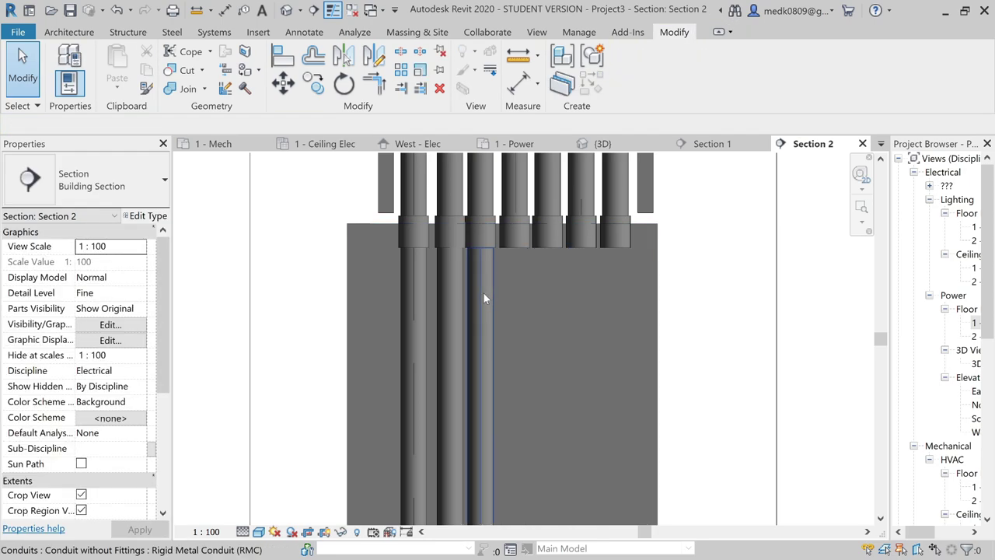
pyautogui.click(484, 293)
pyautogui.press('Delete')
pyautogui.click(453, 293)
pyautogui.press('Delete')
pyautogui.click(413, 294)
pyautogui.press('Delete')
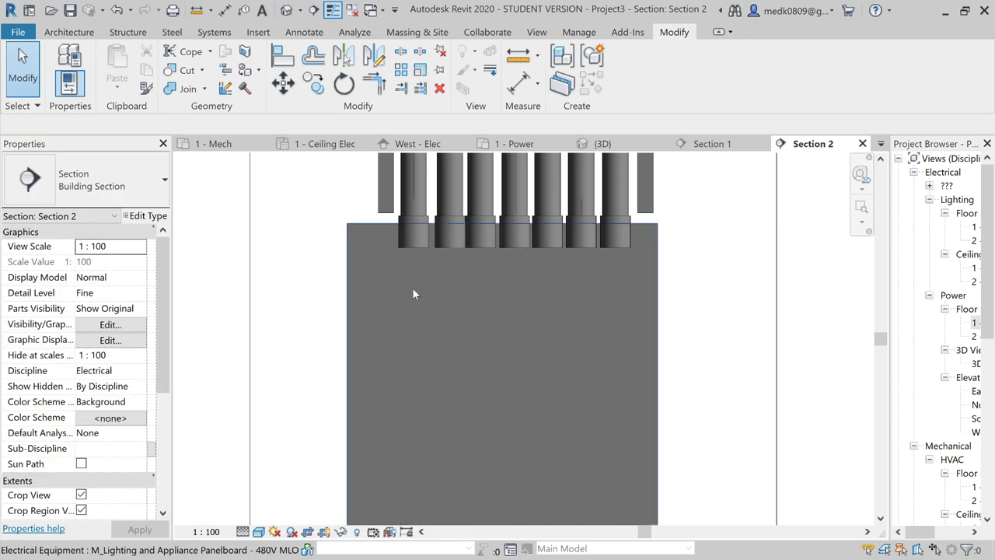
# Delete the seven conduit couplings left at the split points above the panelboard
pyautogui.click(448, 238)
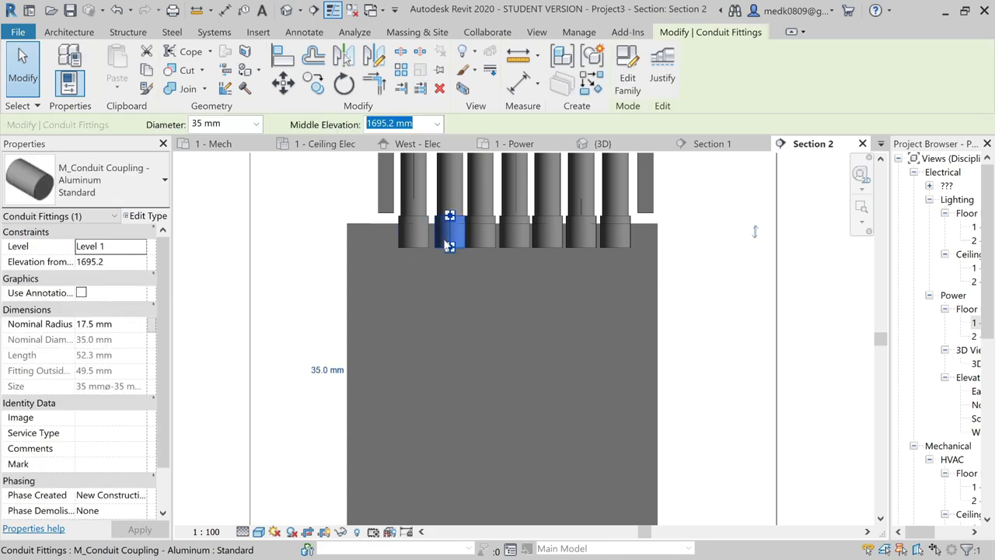
pyautogui.press('Delete')
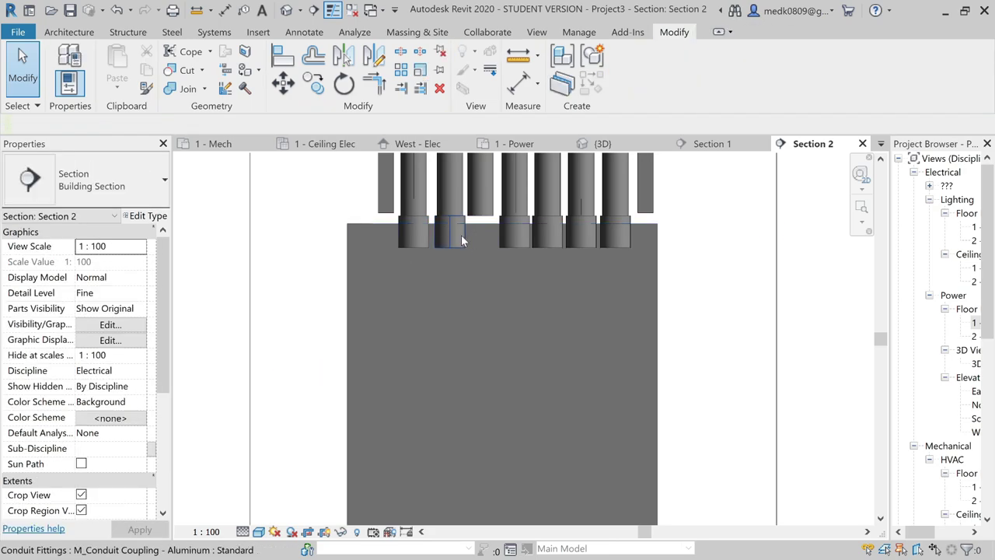
pyautogui.click(460, 239)
pyautogui.press('Delete')
pyautogui.click(412, 241)
pyautogui.press('Delete')
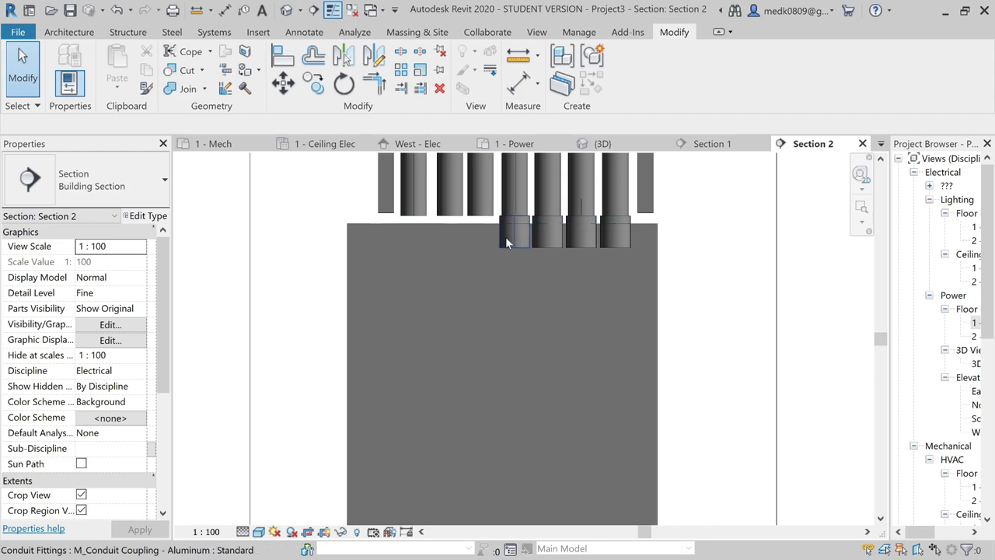
pyautogui.click(505, 236)
pyautogui.press('Delete')
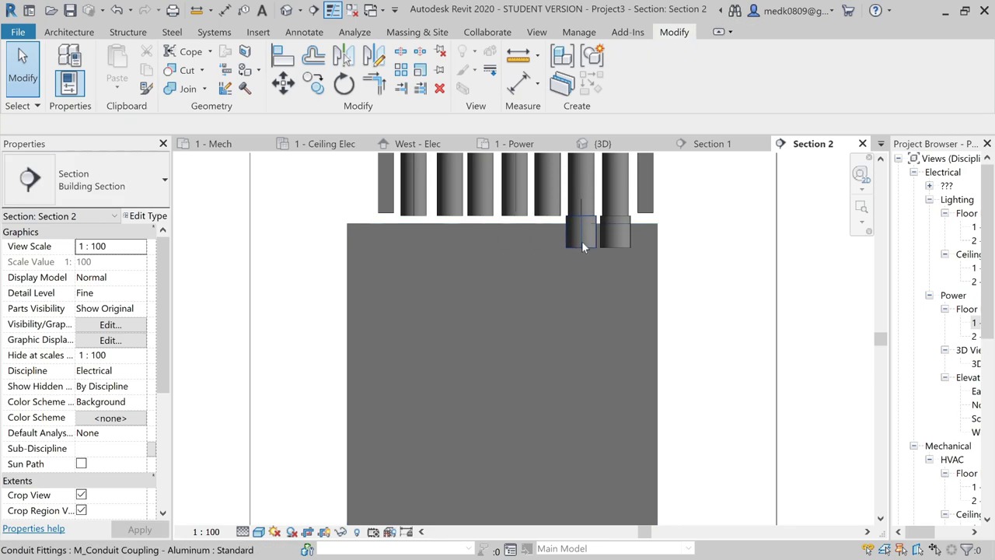
pyautogui.click(581, 241)
pyautogui.press('Delete')
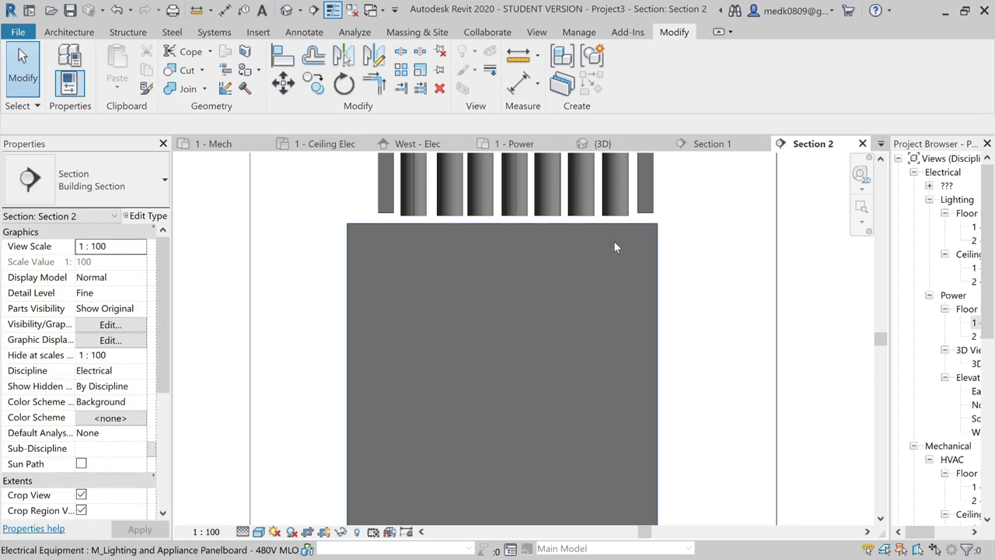
# Return to the 1 - Power plan and go to the Section 1 view from its section line
pyautogui.click(517, 144)
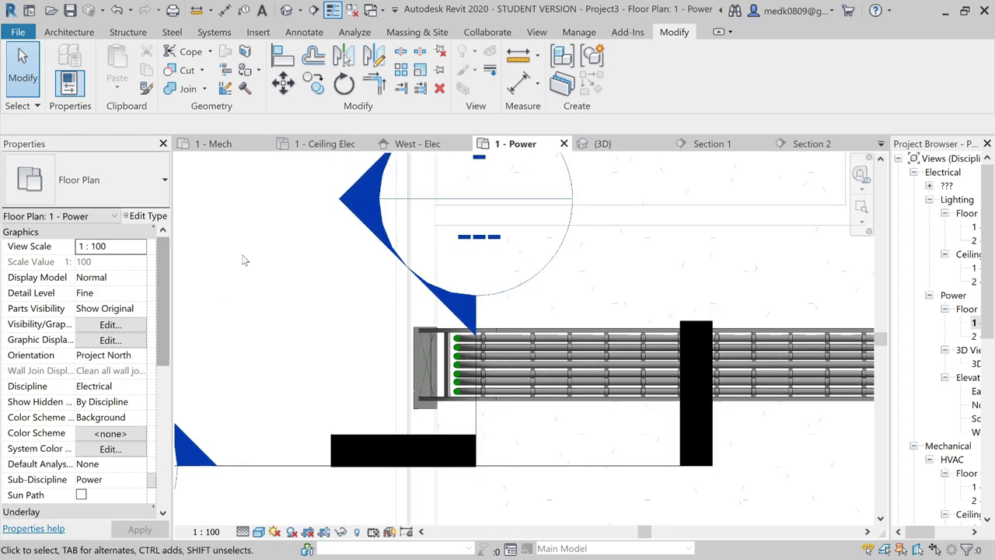
pyautogui.scroll(-2, 284, 262)
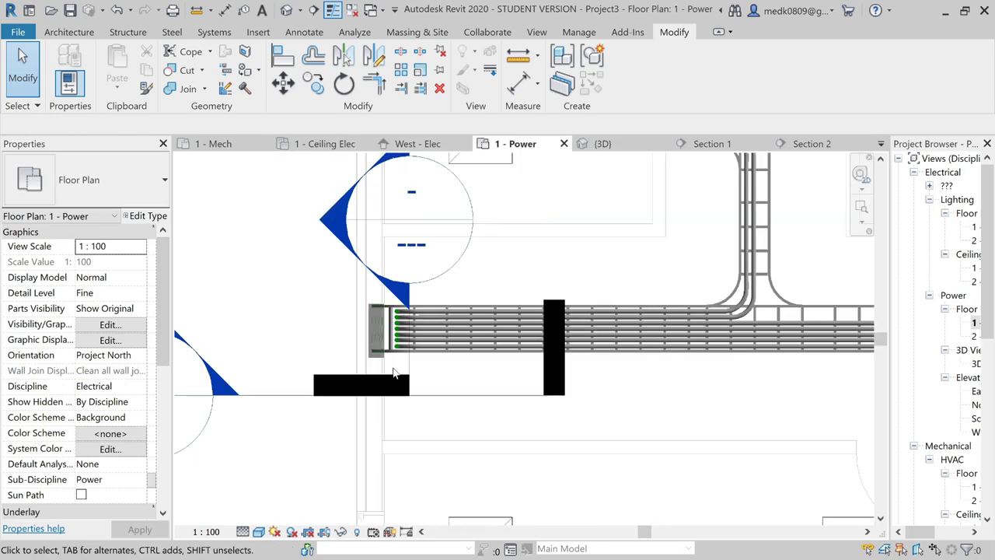
pyautogui.click(455, 396)
pyautogui.rightClick(454, 396)
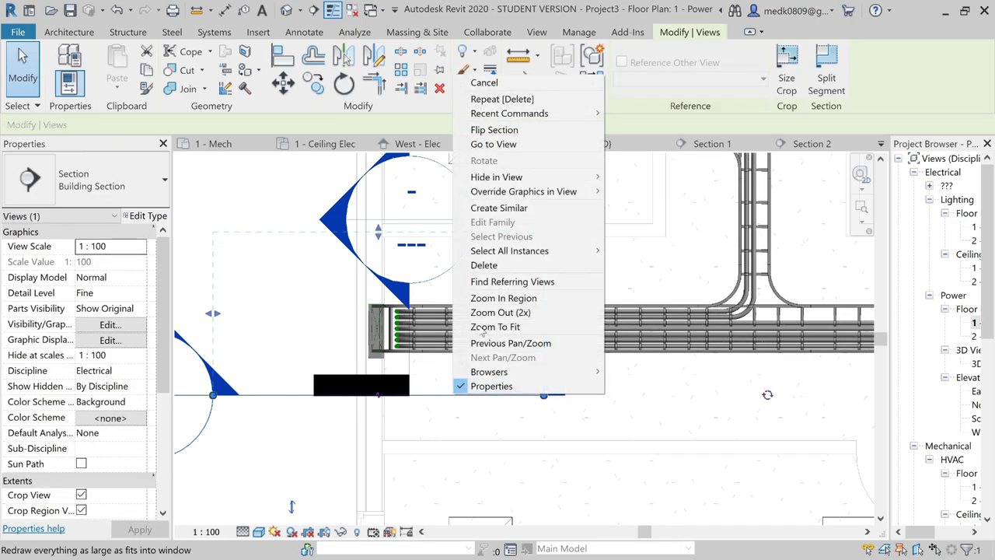
pyautogui.click(493, 144)
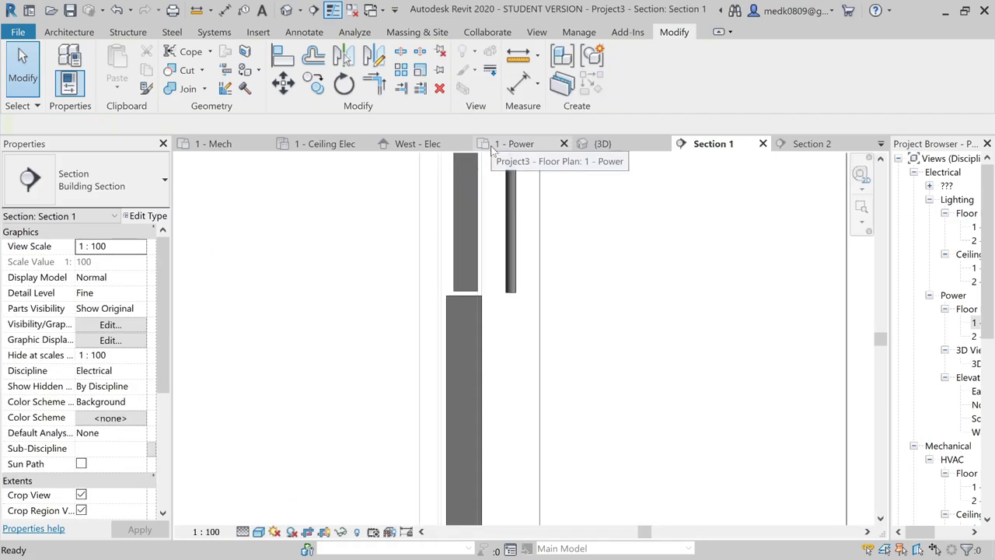
# Align the vertical conduits with the centreline of the riser cable tray above the panelboard
pyautogui.scroll(2, 510, 247)
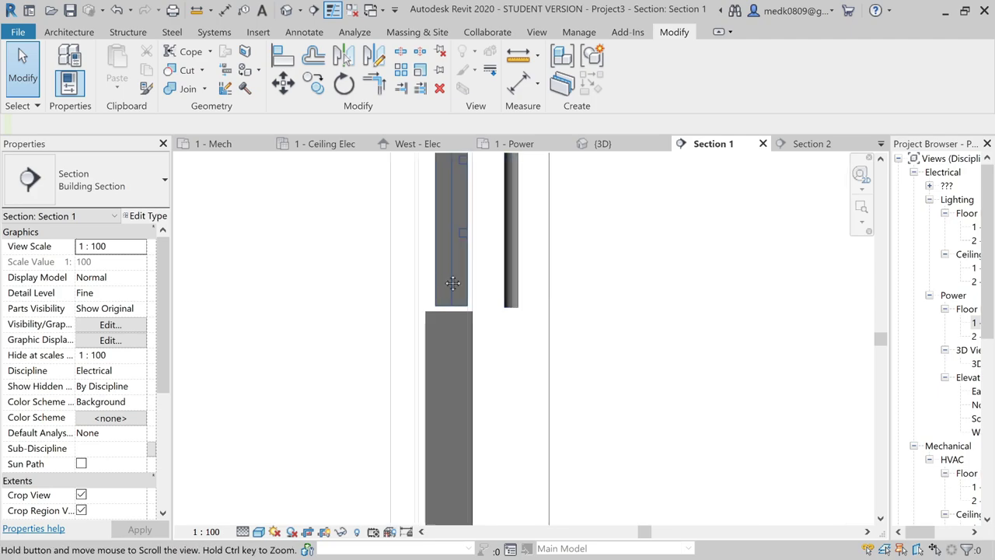
pyautogui.scroll(1, 452, 282)
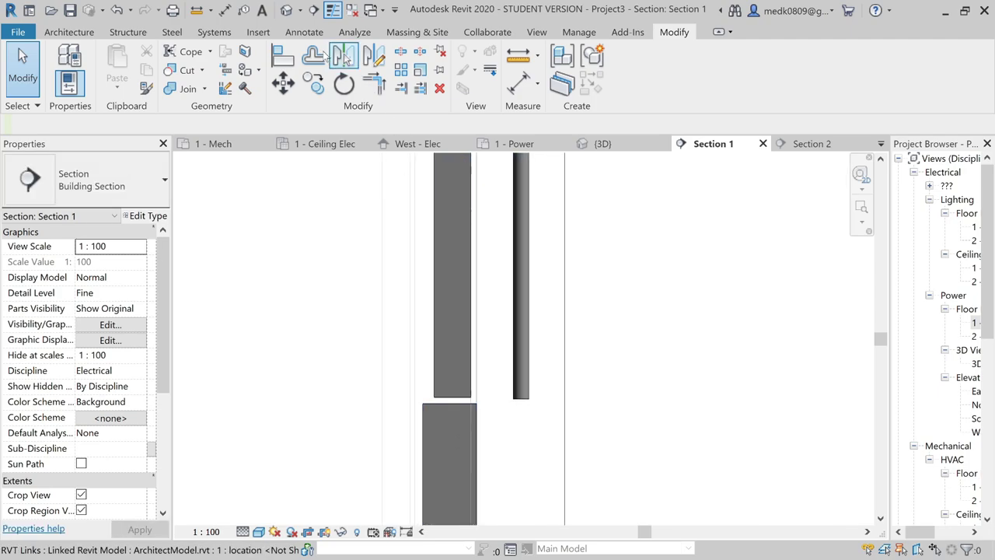
pyautogui.click(286, 58)
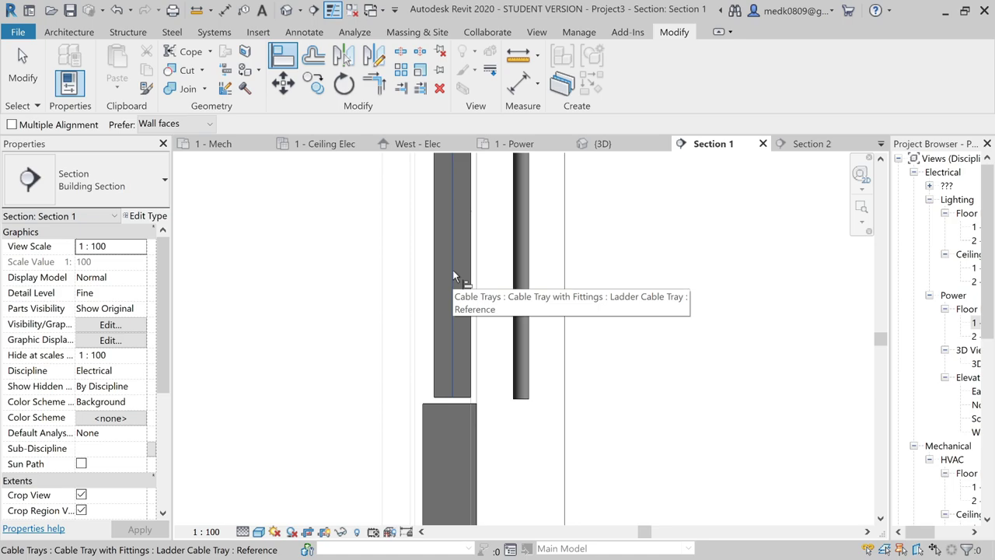
pyautogui.click(522, 307)
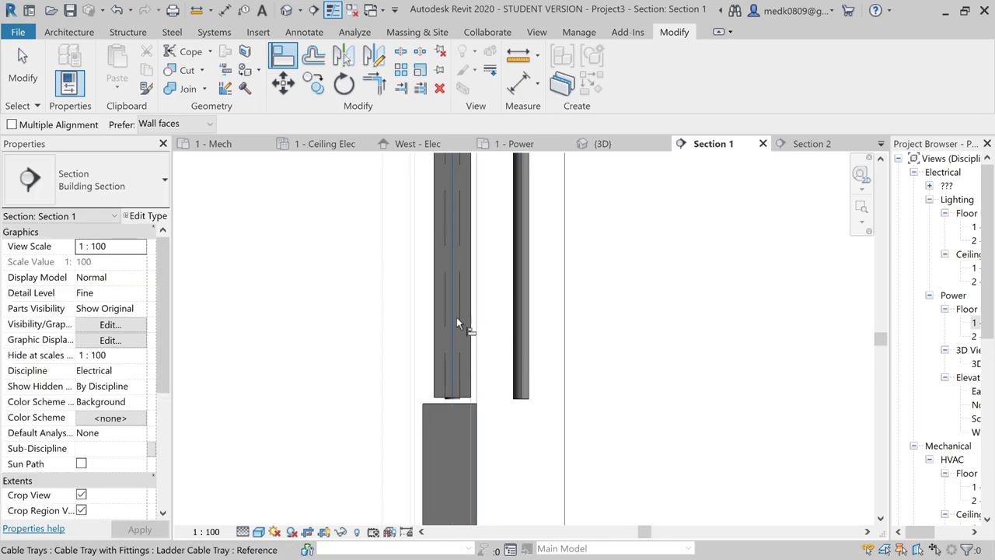
pyautogui.click(520, 333)
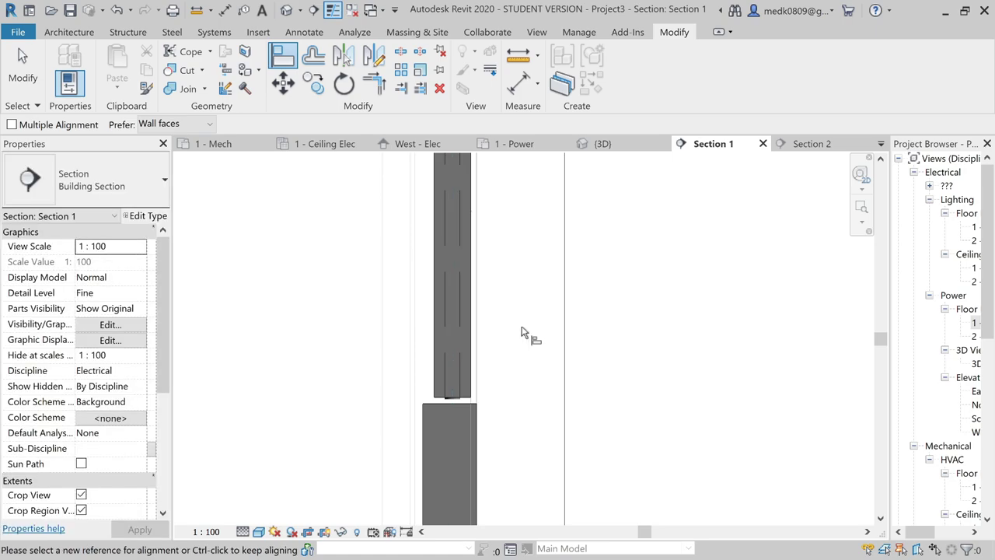
pyautogui.press('Escape')
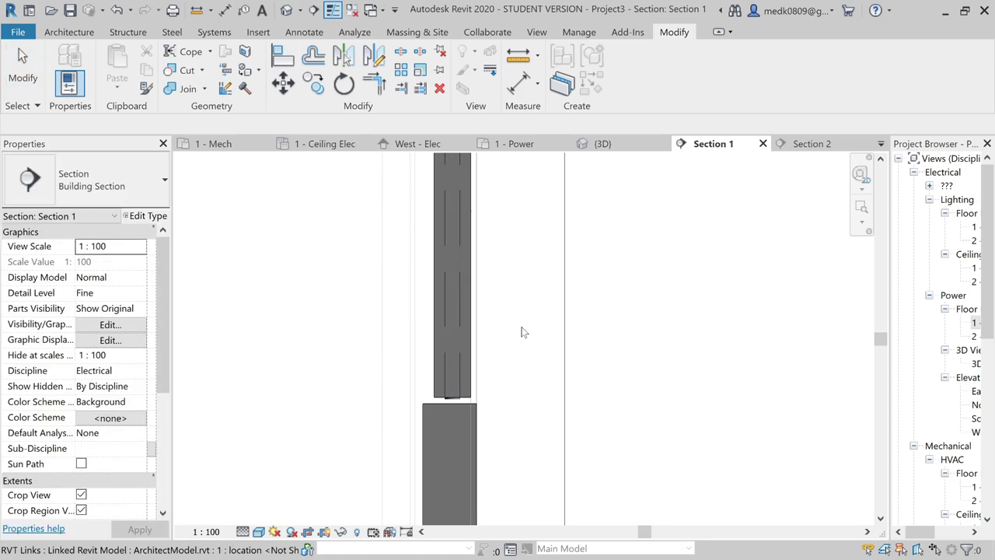
# Inspect the conduits' drop into the panelboard and the tray routing in the 3D view and the 1 - Power plan
pyautogui.click(286, 9)
pyautogui.scroll(-3, 386, 426)
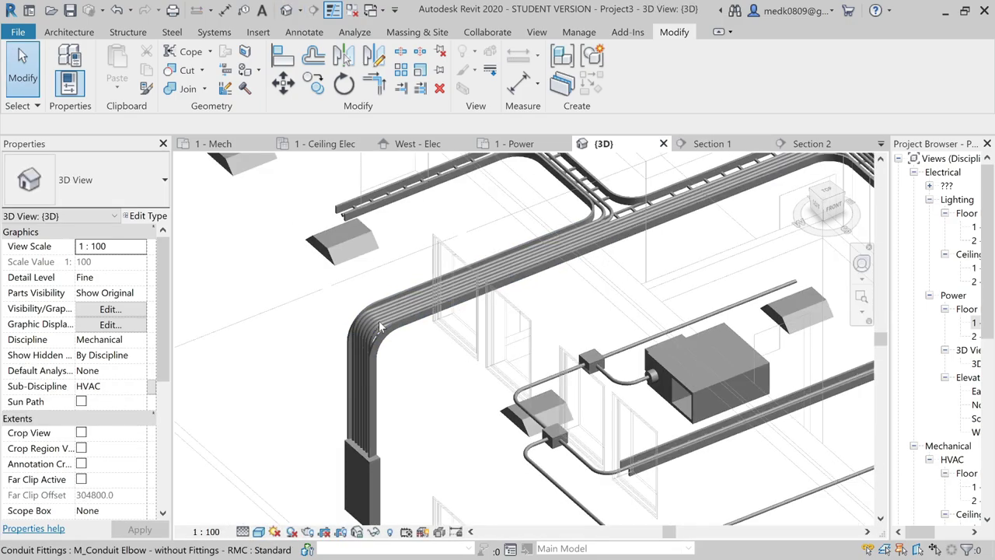
pyautogui.scroll(5, 381, 420)
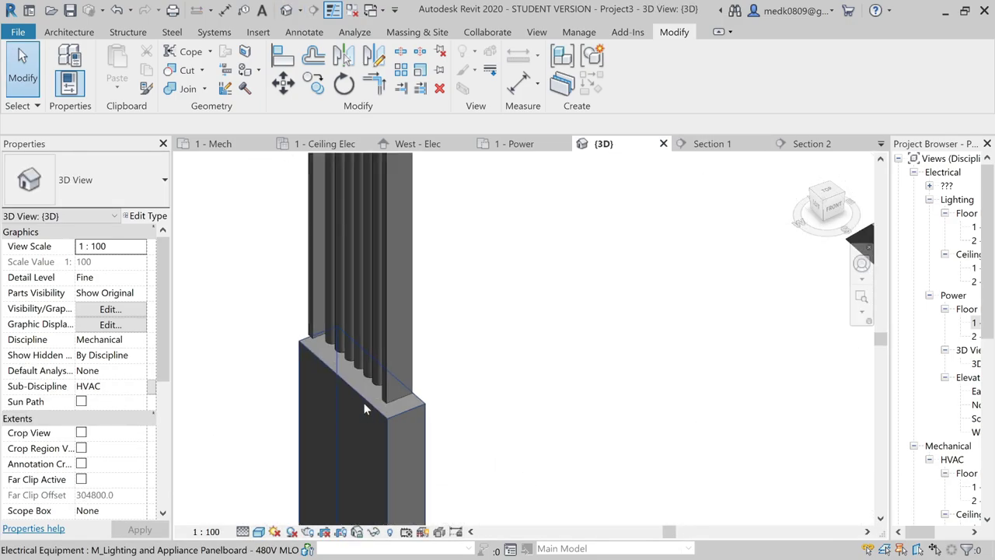
pyautogui.keyDown('shift'); pyautogui.moveTo(365, 405); pyautogui.dragTo(384, 409, button='middle'); pyautogui.keyUp('shift')
pyautogui.scroll(-6, 385, 402)
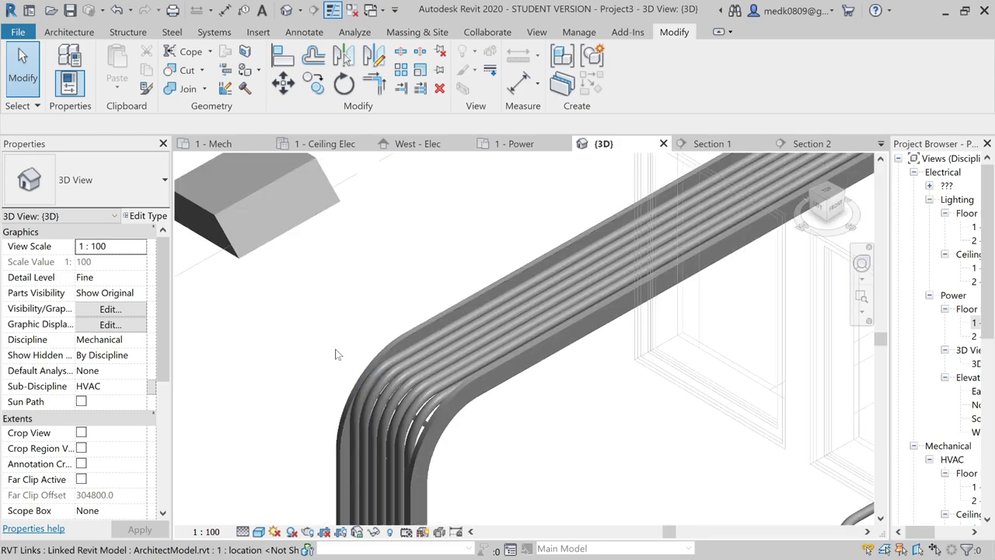
pyautogui.scroll(-3, 336, 354)
pyautogui.scroll(5, 354, 474)
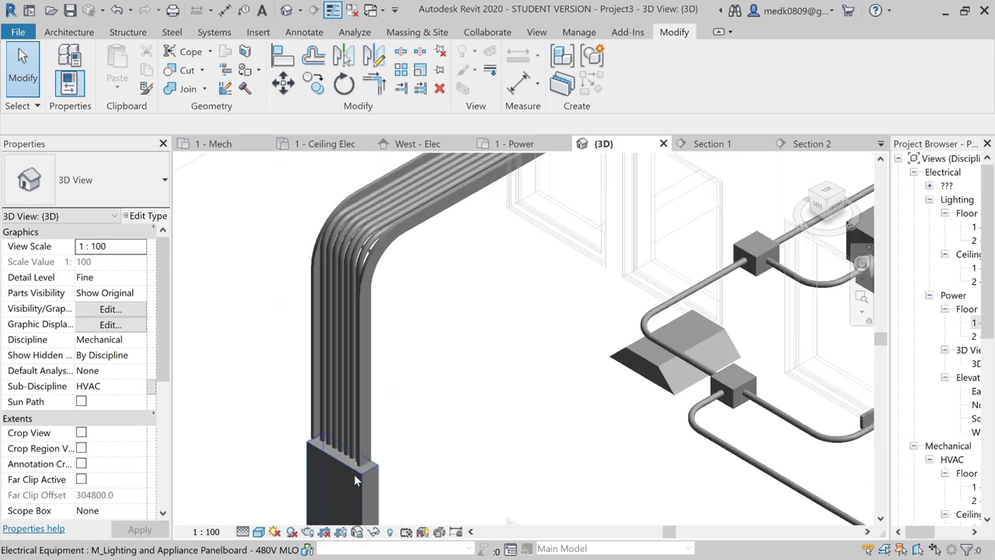
pyautogui.keyDown('shift'); pyautogui.moveTo(367, 340); pyautogui.dragTo(369, 467, button='middle'); pyautogui.keyUp('shift')
pyautogui.scroll(-5, 368, 467)
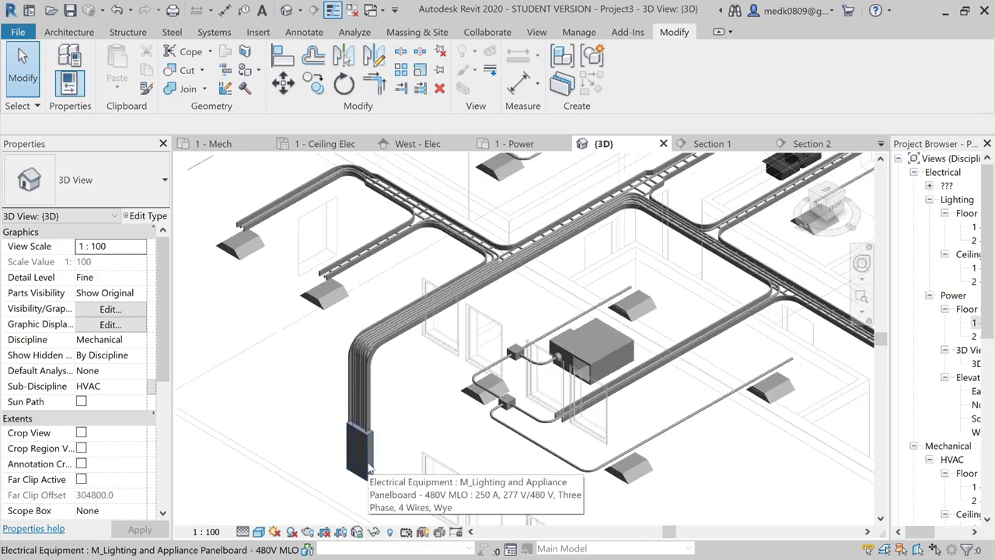
pyautogui.scroll(-4, 368, 467)
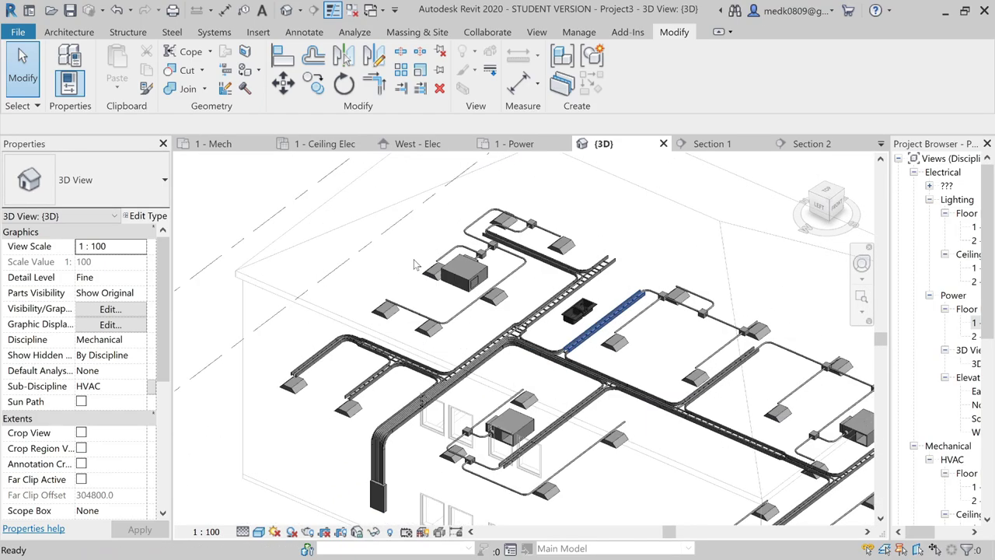
pyautogui.scroll(8, 342, 465)
pyautogui.scroll(-8, 314, 463)
pyautogui.hotkey('ctrl', 'Tab')
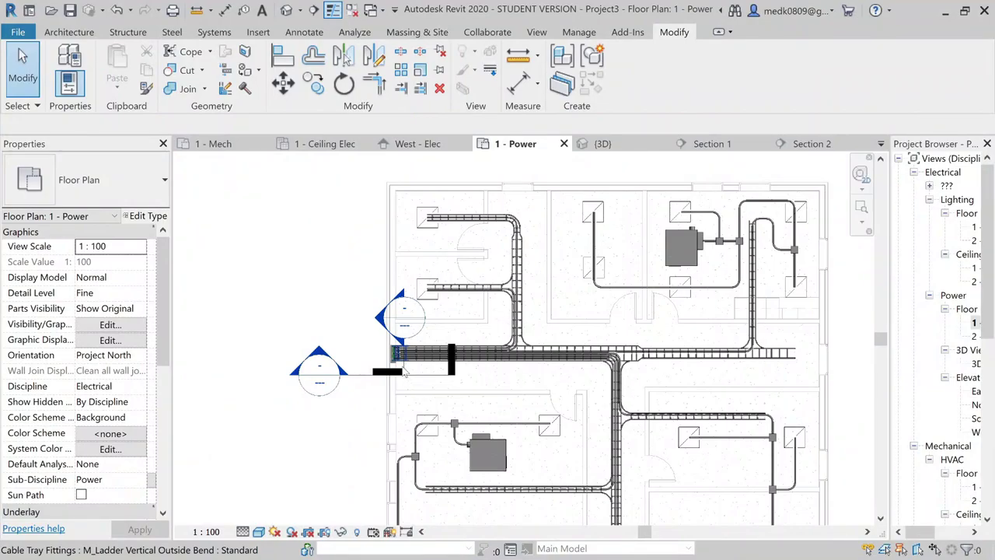
pyautogui.hotkey('ctrl', 'Tab')
# Open the projection line override for Mechanical Equipment in the 3D view's Visibility/Graphic Overrides
pyautogui.scroll(-6, 288, 393)
pyautogui.keyDown('shift'); pyautogui.moveTo(544, 350); pyautogui.dragTo(373, 319, button='middle'); pyautogui.keyUp('shift')
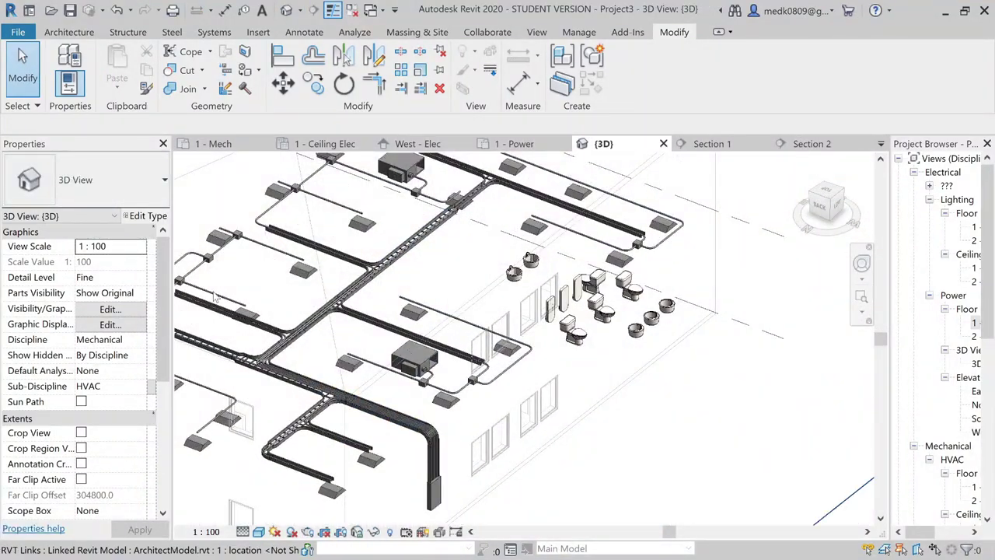
pyautogui.click(380, 337)
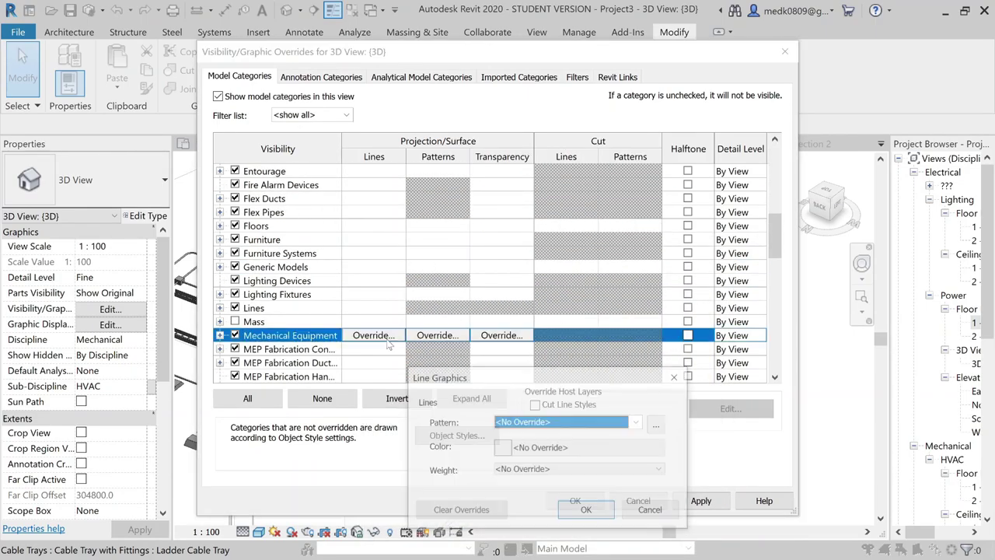